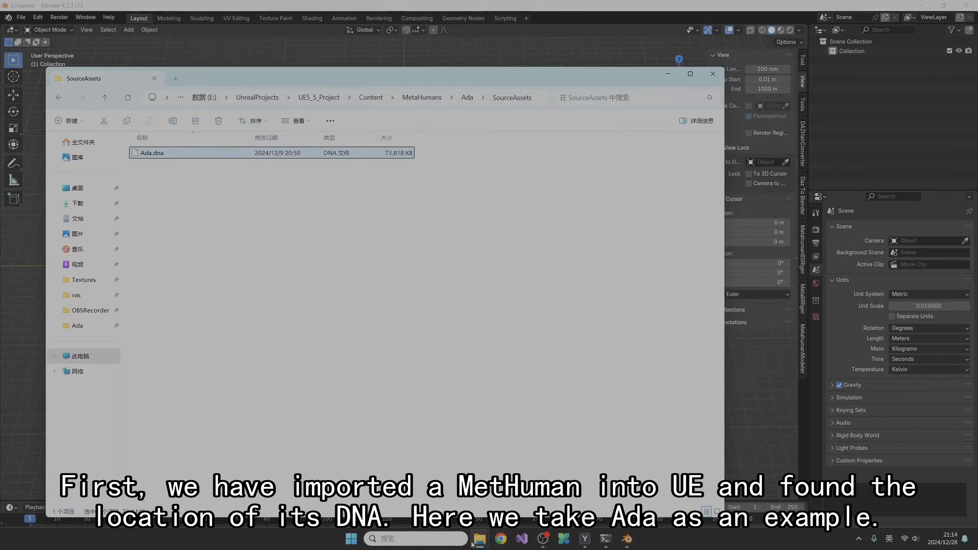
Bring up the Dna2BlendShape folder and open Dna2BlendShape.bat for editing in Notepad++
mouse_move(480, 539)
left_click(408, 484)
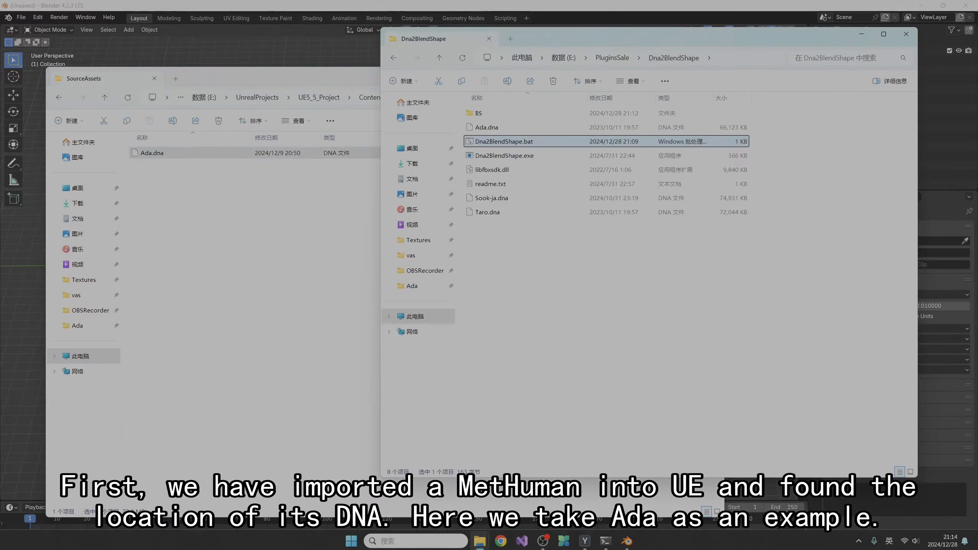
right_click(530, 142)
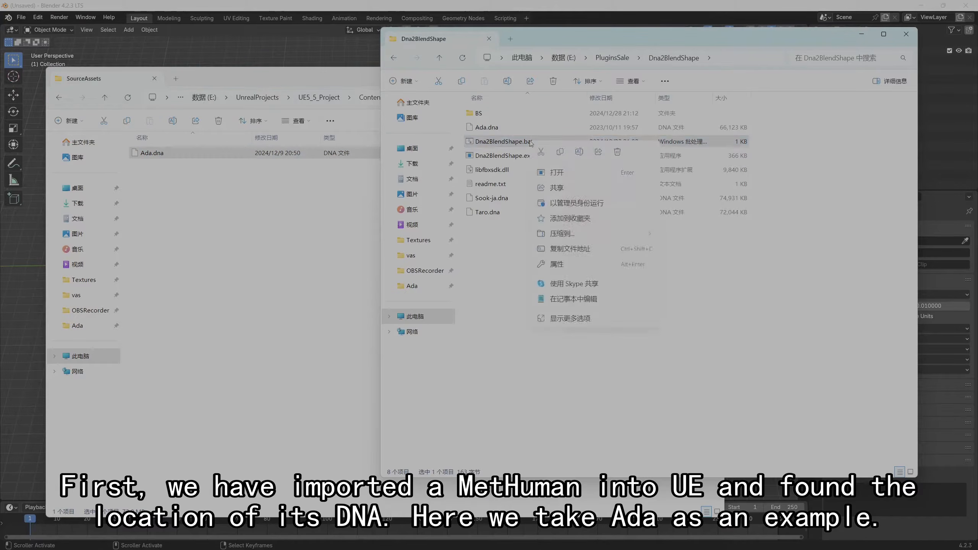
left_click(588, 319)
left_click(583, 274)
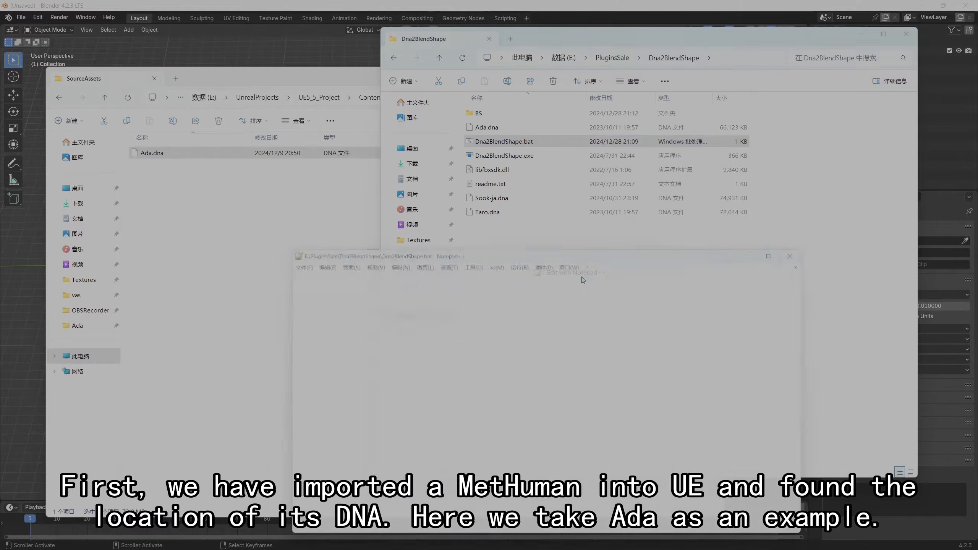
Copy the path of Ada's SourceAssets folder, E:\UnrealProjects\UE5_5_Project\Content\MetaHumans\Ada\SourceAssets
left_click(332, 80)
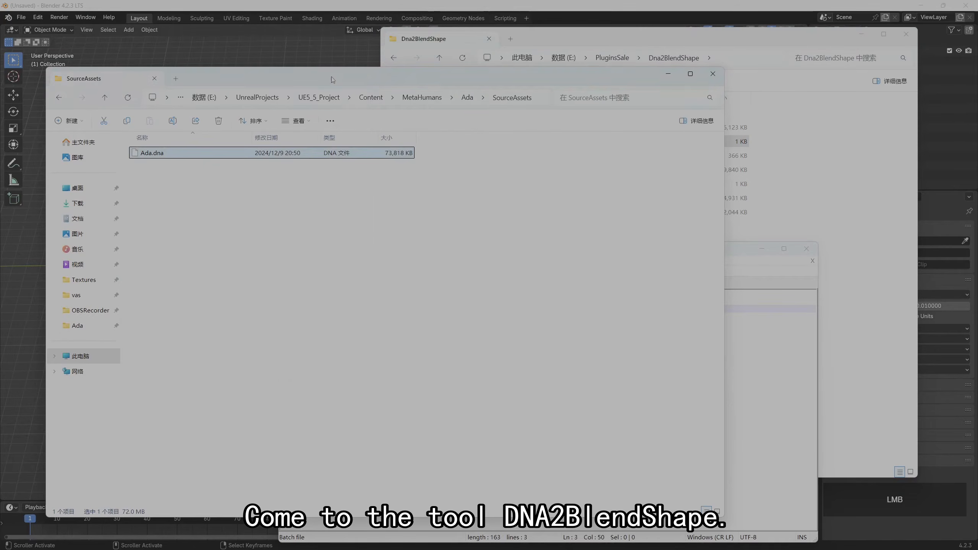
left_click(534, 101)
key("ctrl+c")
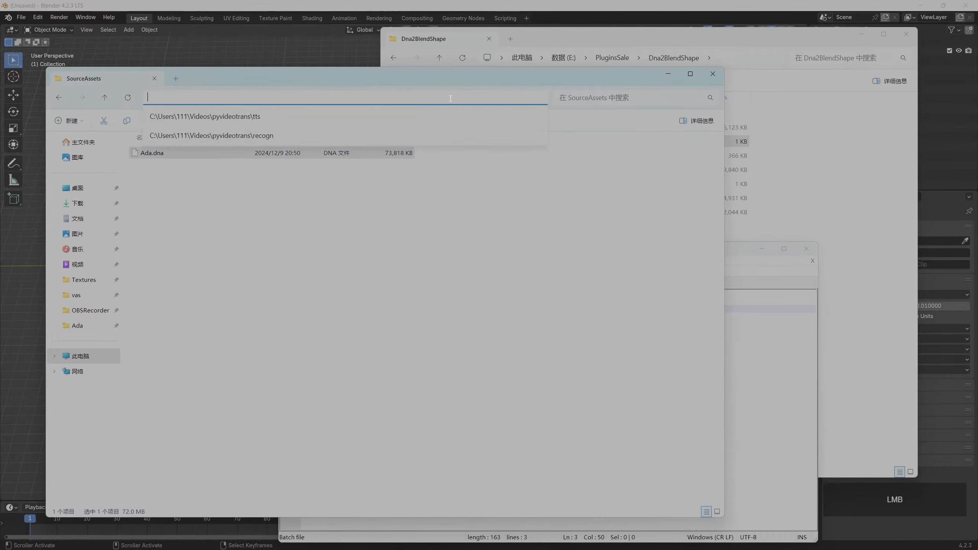
left_click(475, 207)
left_click(537, 97)
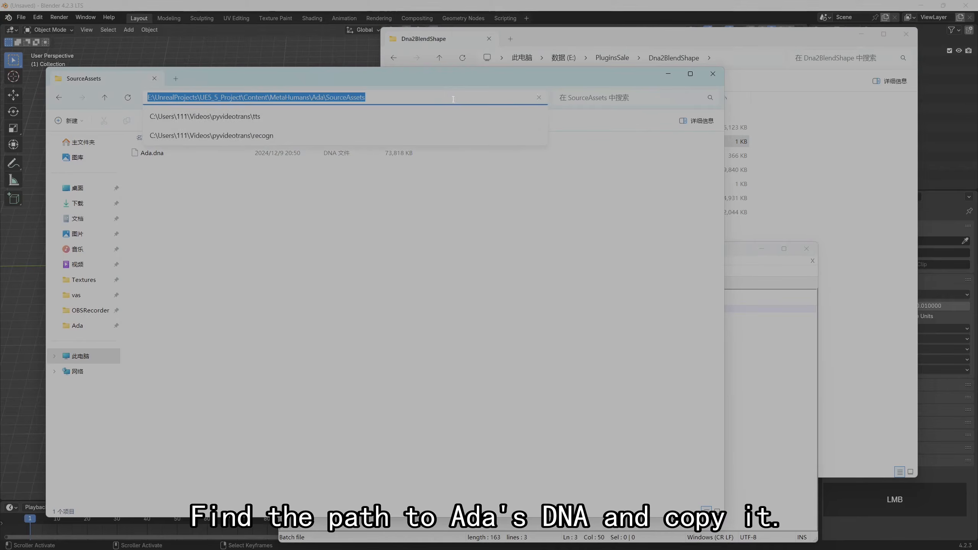
left_click_drag(365, 97, 185, 97)
Replace the folder part of DnaPath in Dna2BlendShape.bat with the copied SourceAssets path, save the file and close the editor
left_click(786, 379)
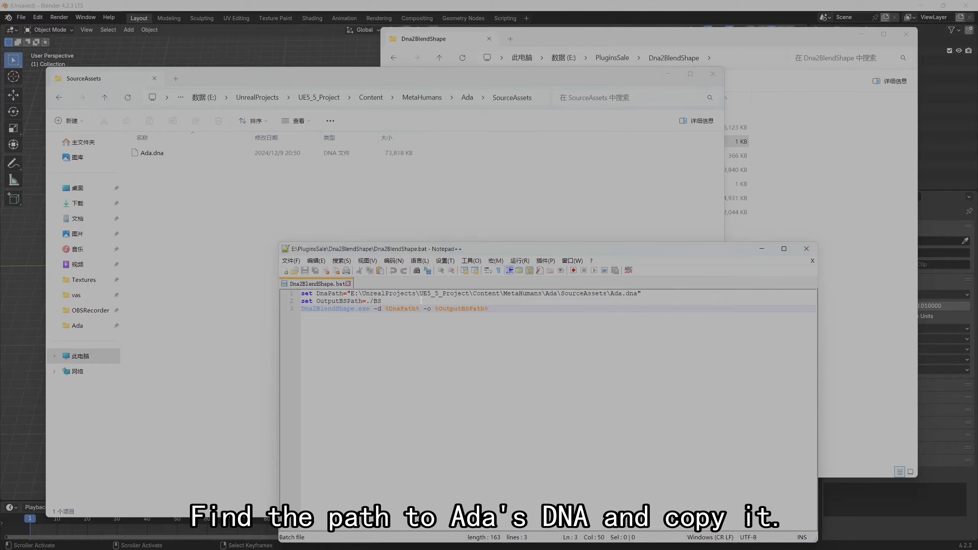
left_click_drag(349, 293, 604, 293)
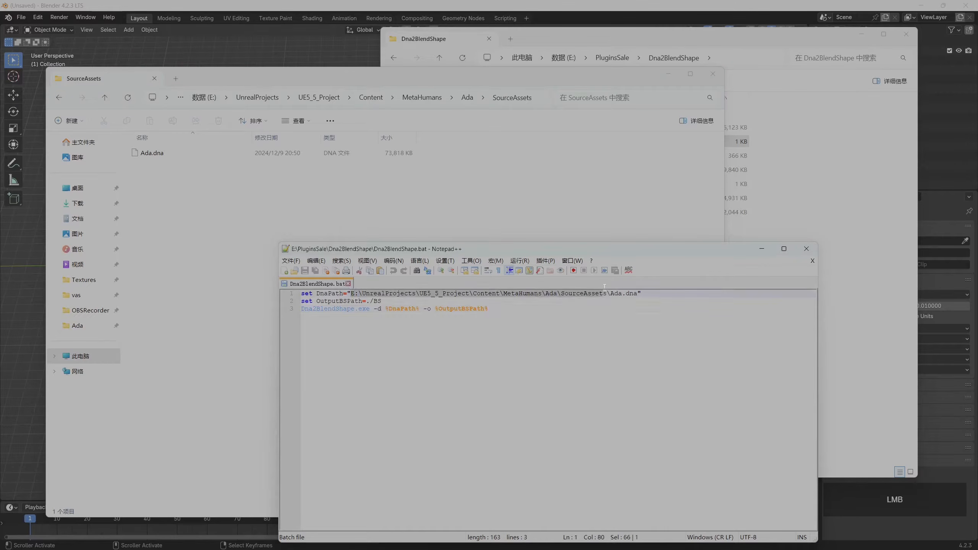
key("ctrl+v")
key("ctrl+s")
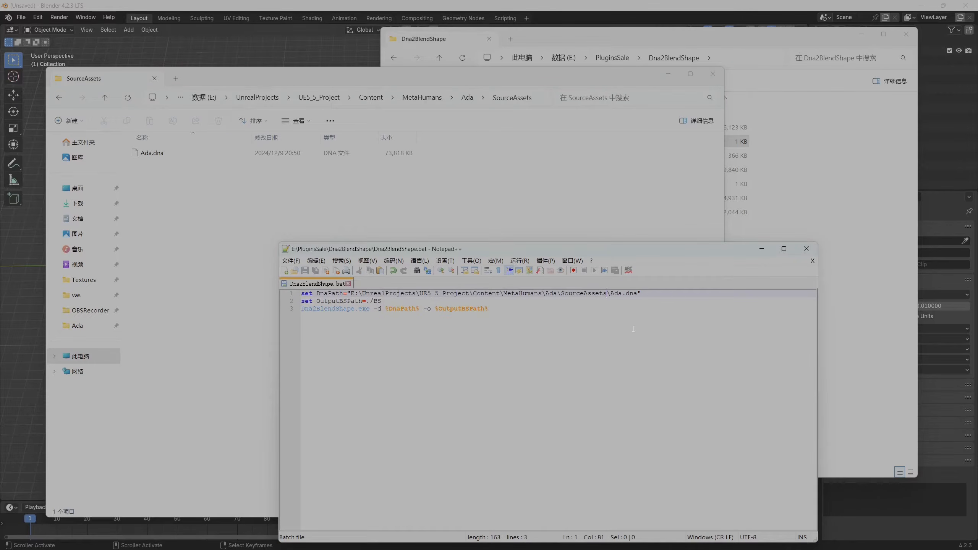
left_click(806, 249)
Run Dna2BlendShape.bat from the Dna2BlendShape folder to export the blend shapes from Ada.dna
left_click(819, 218)
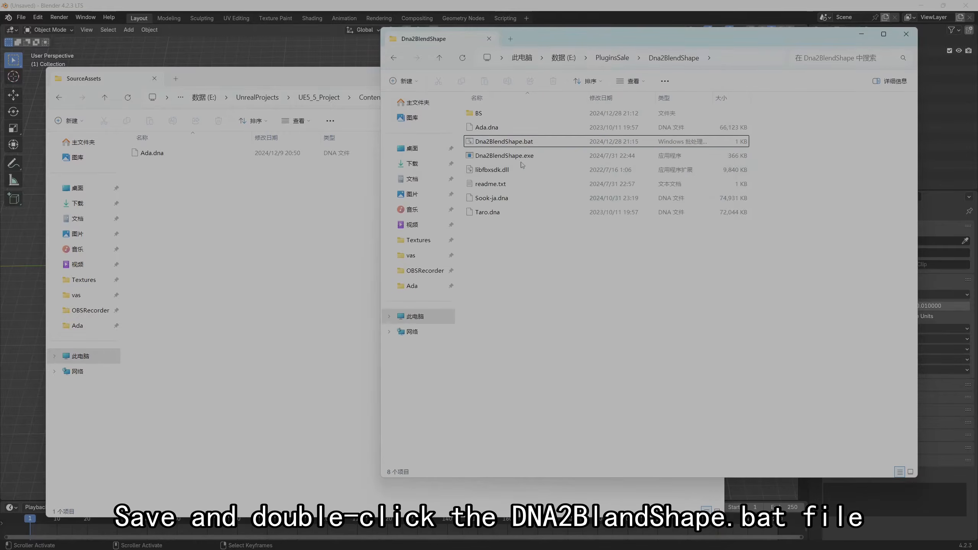
left_click(319, 213)
key("ctrl+l")
left_click(771, 201)
double_click(533, 142)
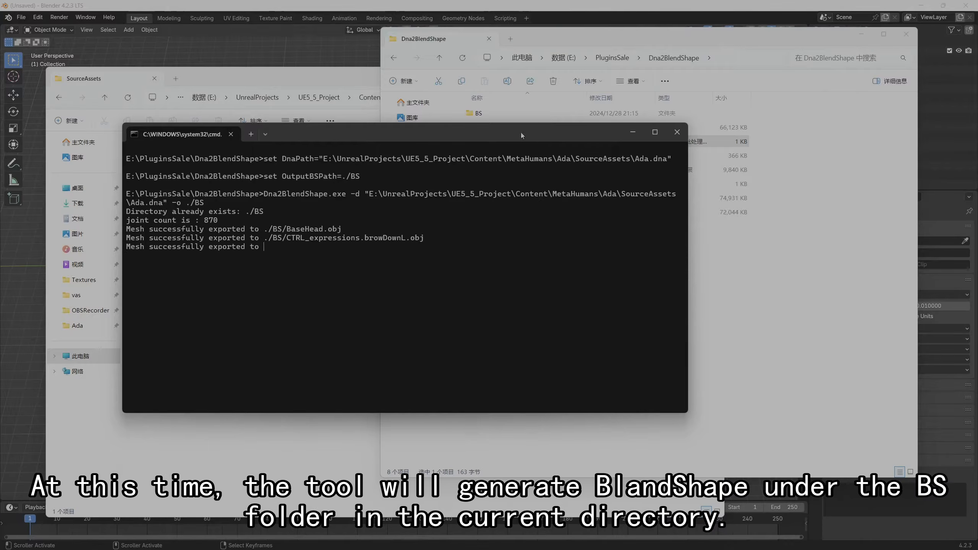
Open the BS output folder and arrange its window beside the export console
double_click(520, 115)
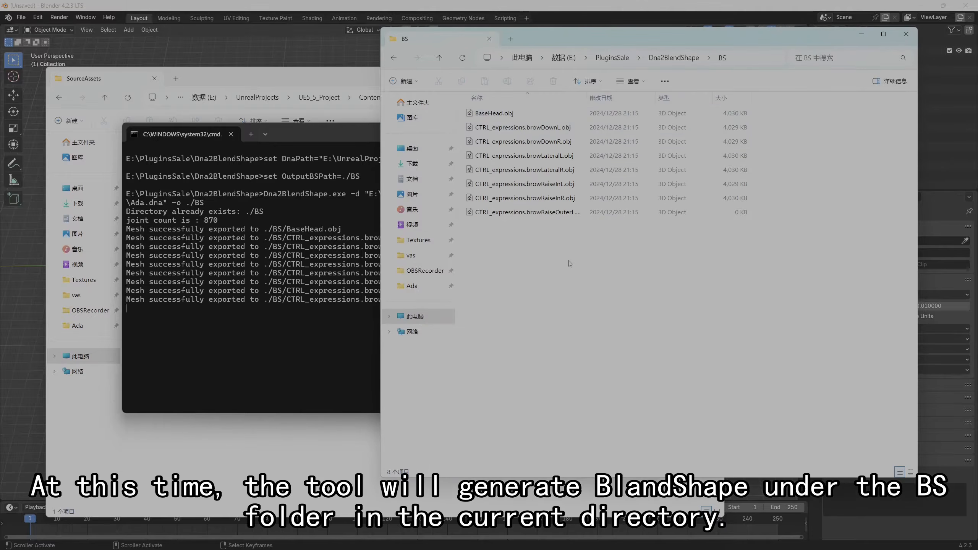
left_click_drag(561, 37, 624, 43)
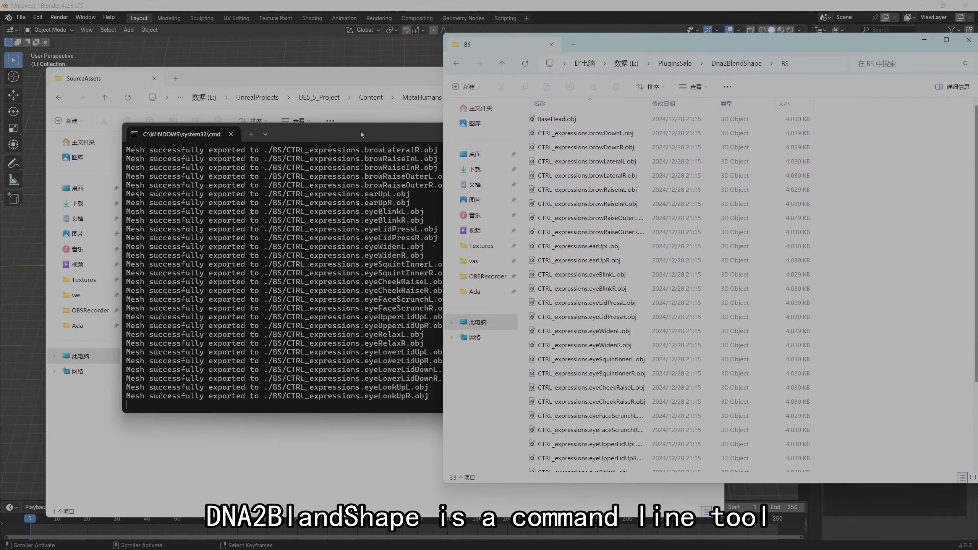
left_click_drag(360, 132, 339, 143)
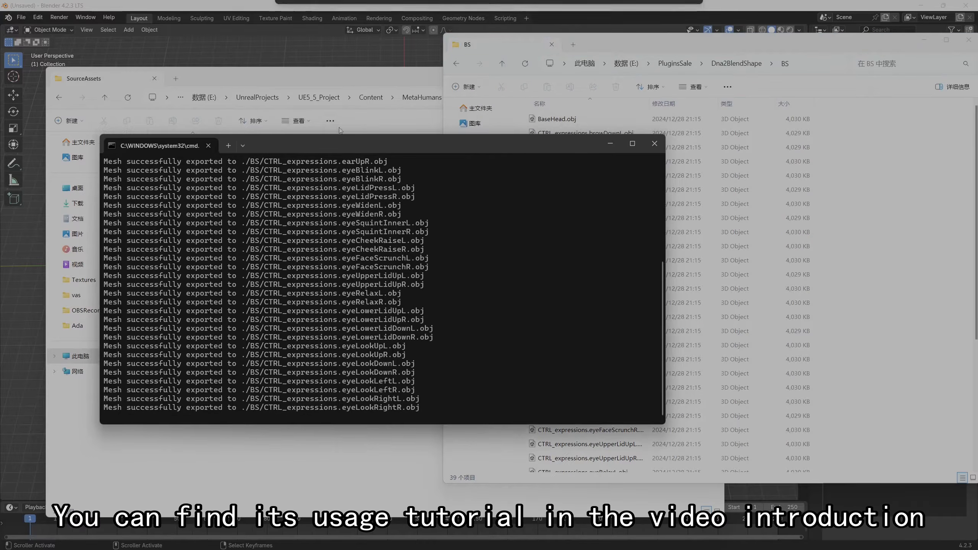
Browse from Ada's SourceAssets folder up to UE5_5_Project and open its Saved folder
left_click(360, 75)
left_click(363, 92)
left_click(371, 258)
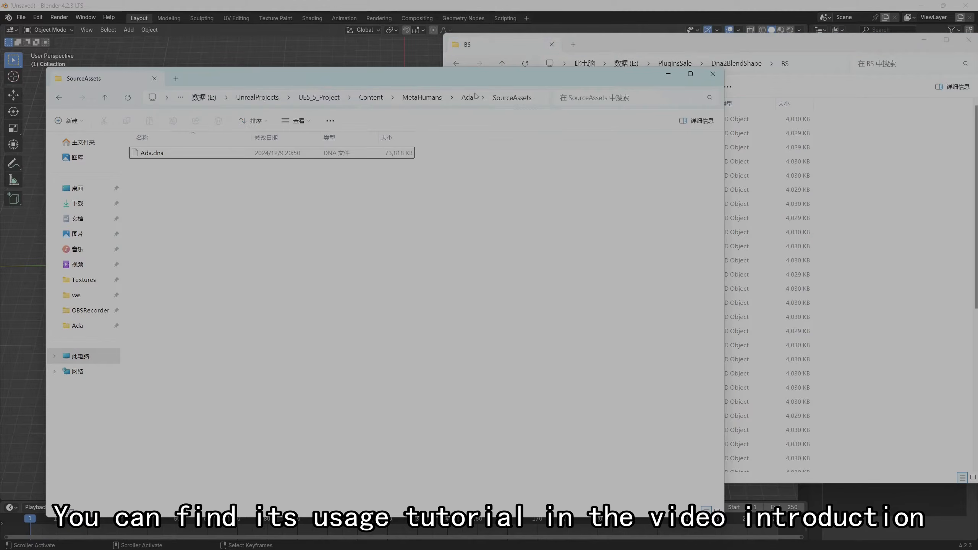
left_click(425, 97)
left_click_drag(396, 81, 571, 82)
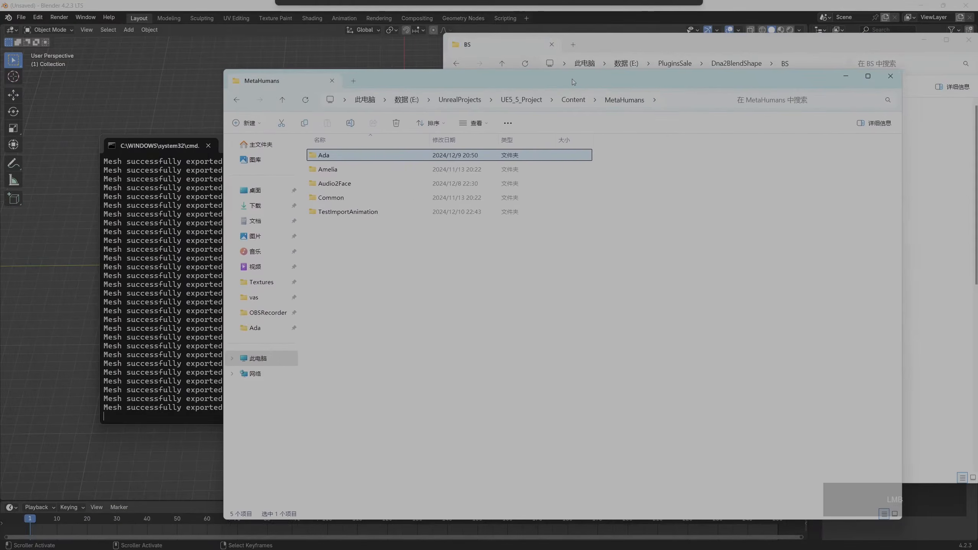
left_click(570, 100)
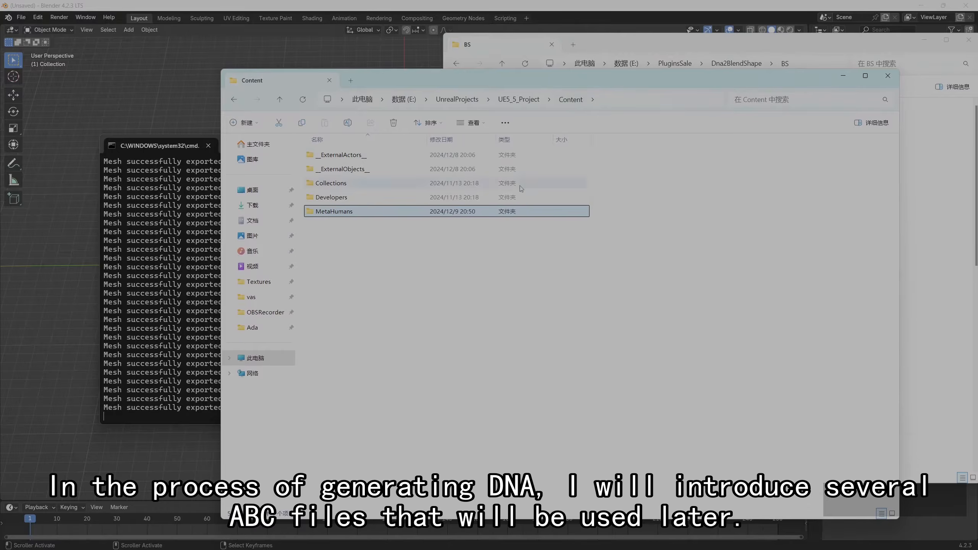
left_click(516, 101)
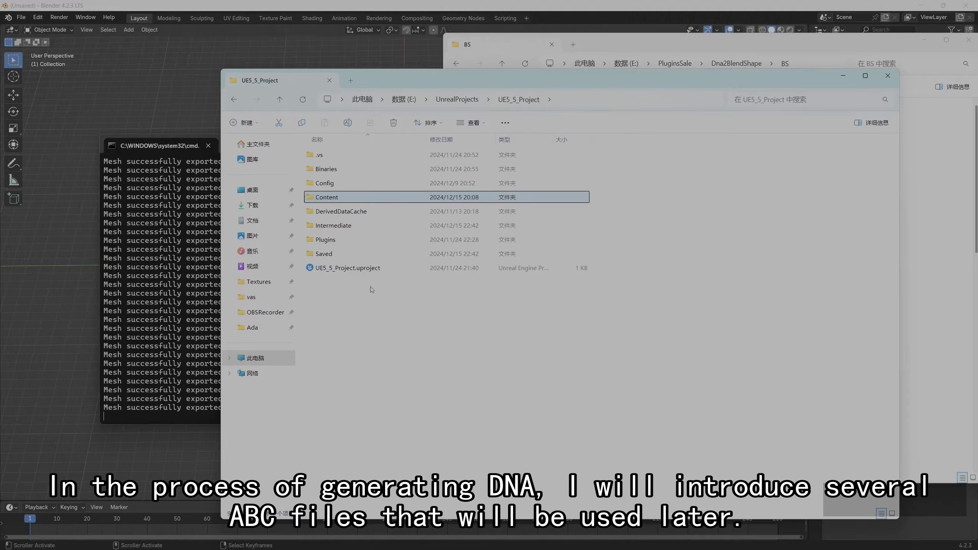
double_click(346, 253)
Examine the exported ABC hair files in the Saved folder, including Peachfuzz_M_Thin_0.abc, and minimize that folder window
scroll(454, 361, "down", 3)
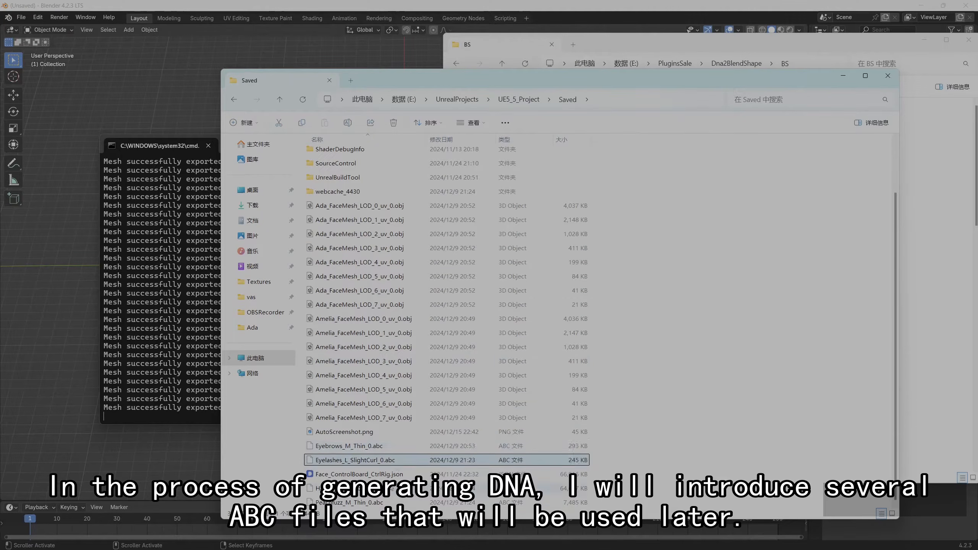
left_click(367, 503)
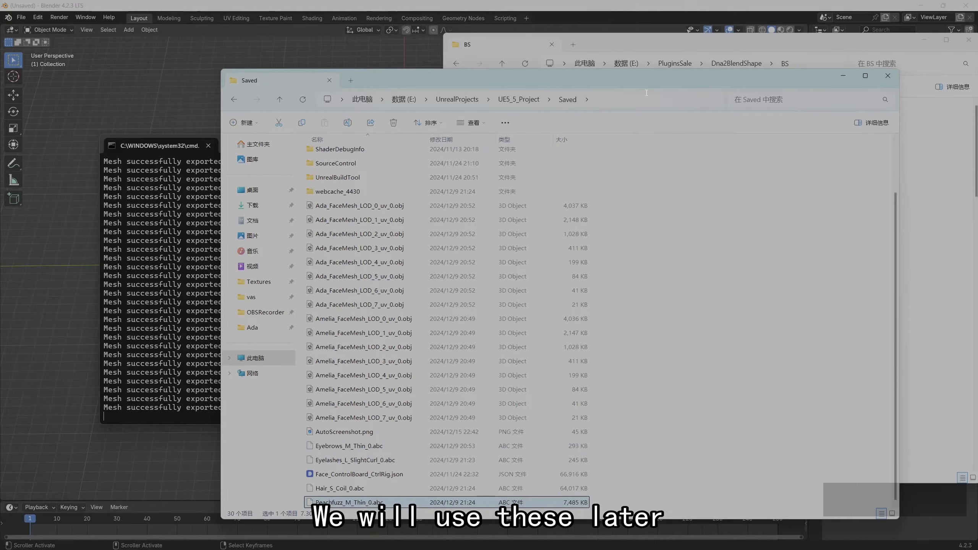
left_click(618, 47)
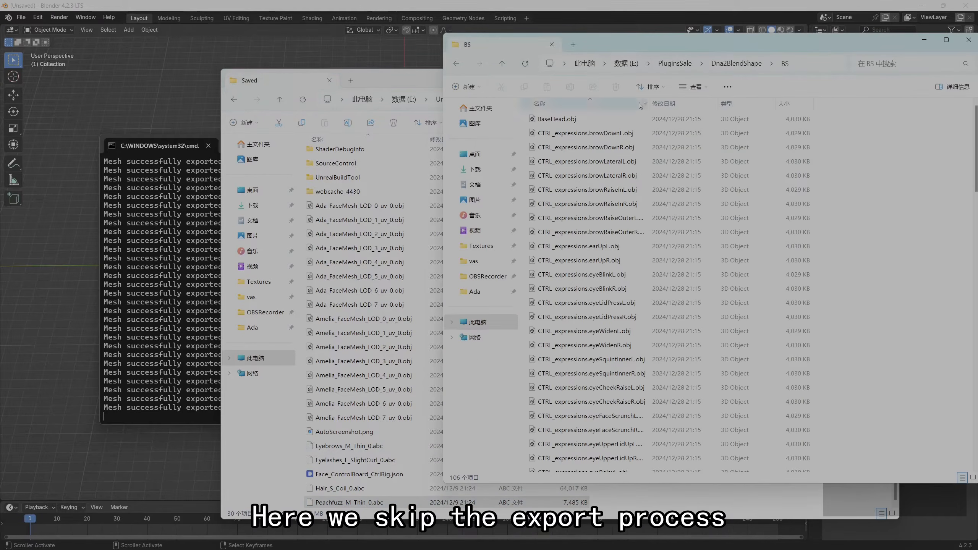
left_click(410, 80)
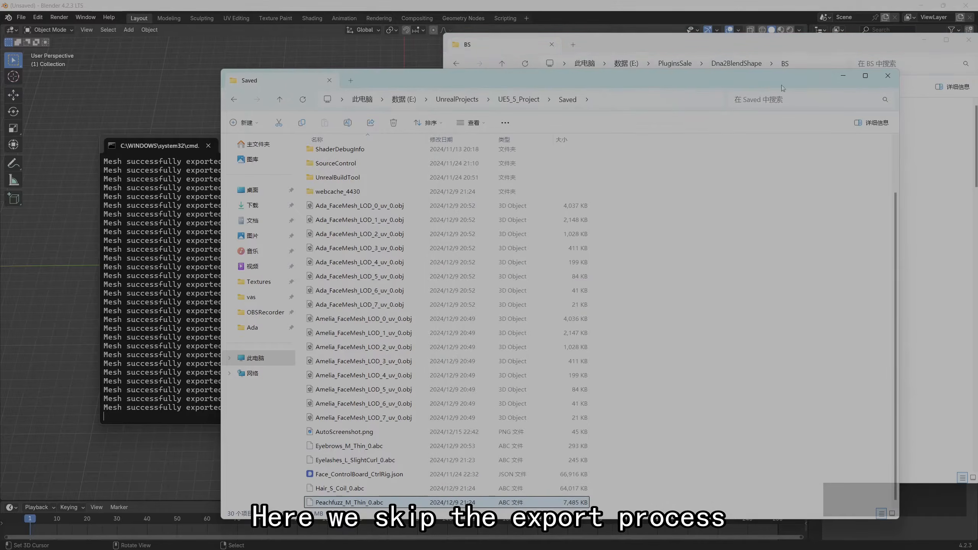
left_click(841, 77)
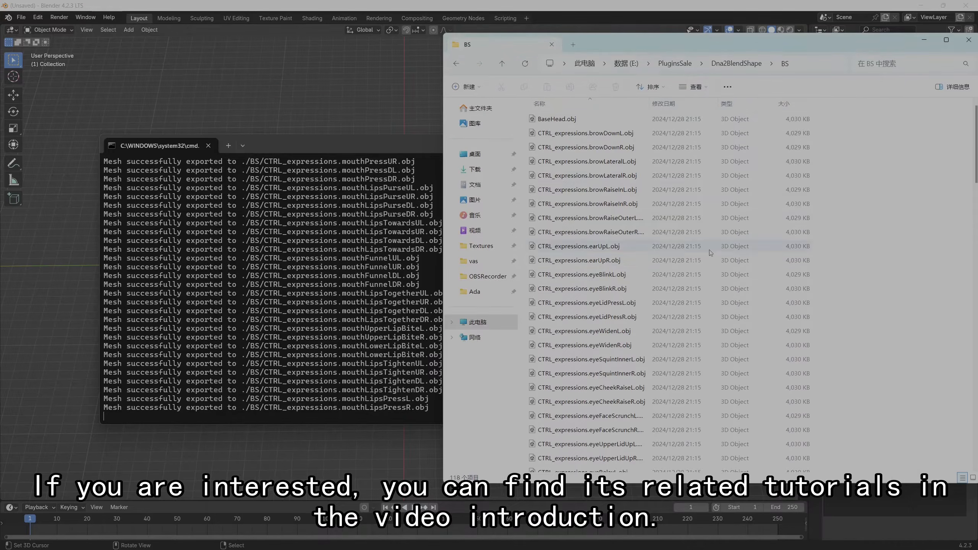
Follow the expression OBJ files being generated in the BS folder and close the console once the export has finished
scroll(701, 267, "down", 20)
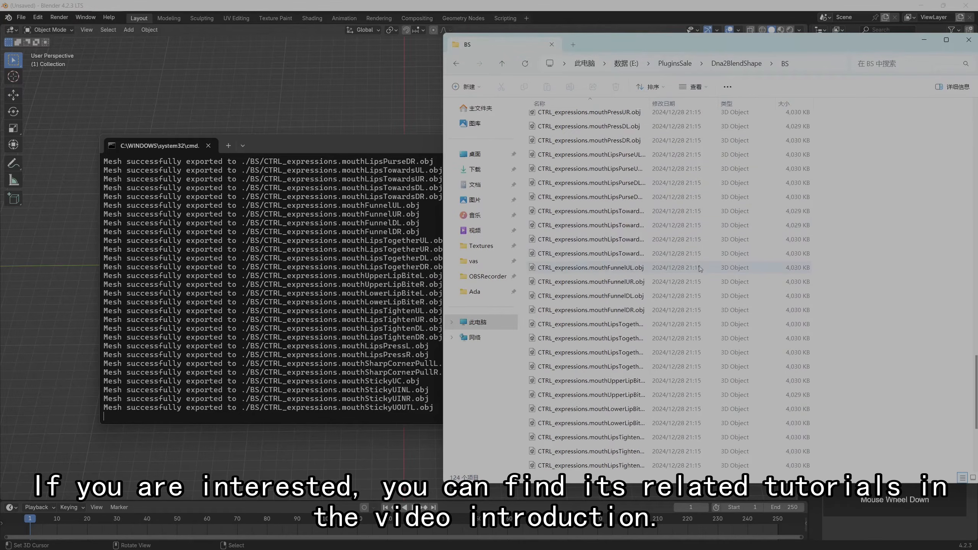
left_click_drag(681, 51, 616, 40)
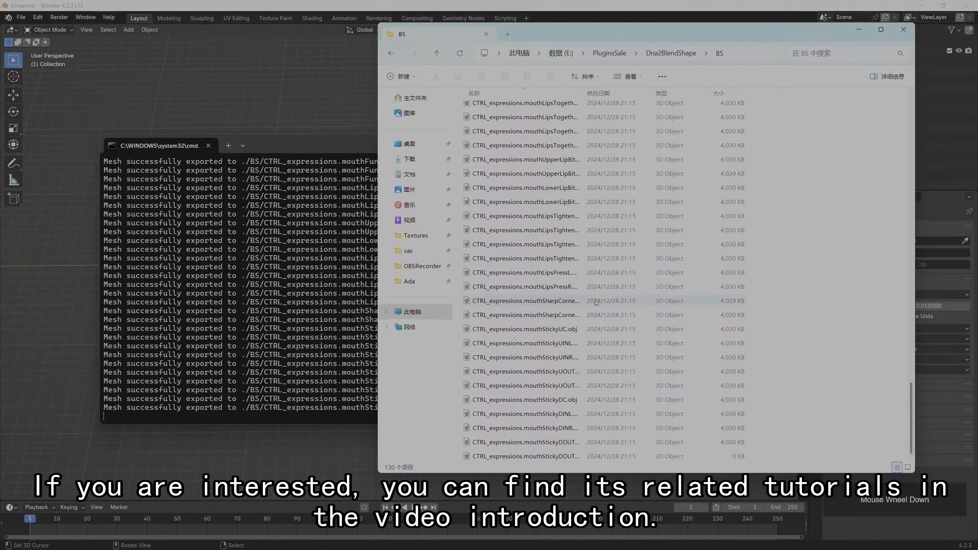
scroll(620, 334, "down", 2)
scroll(620, 333, "down", 2)
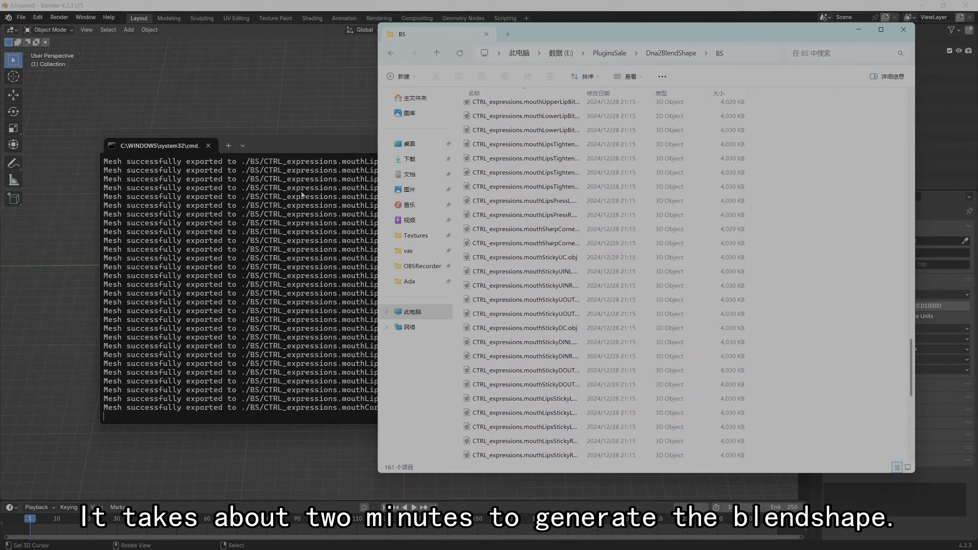
left_click_drag(305, 146, 259, 117)
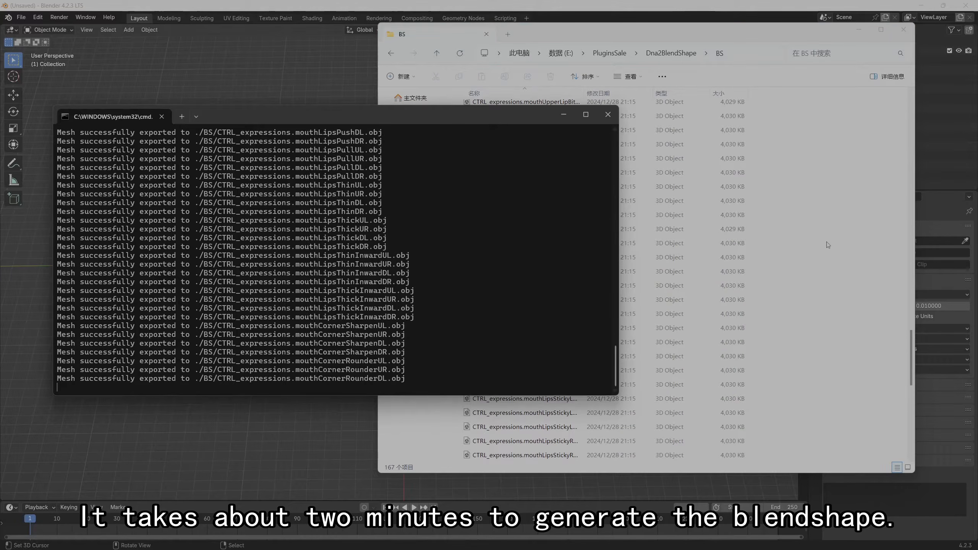
left_click(827, 265)
scroll(807, 301, "down", 10)
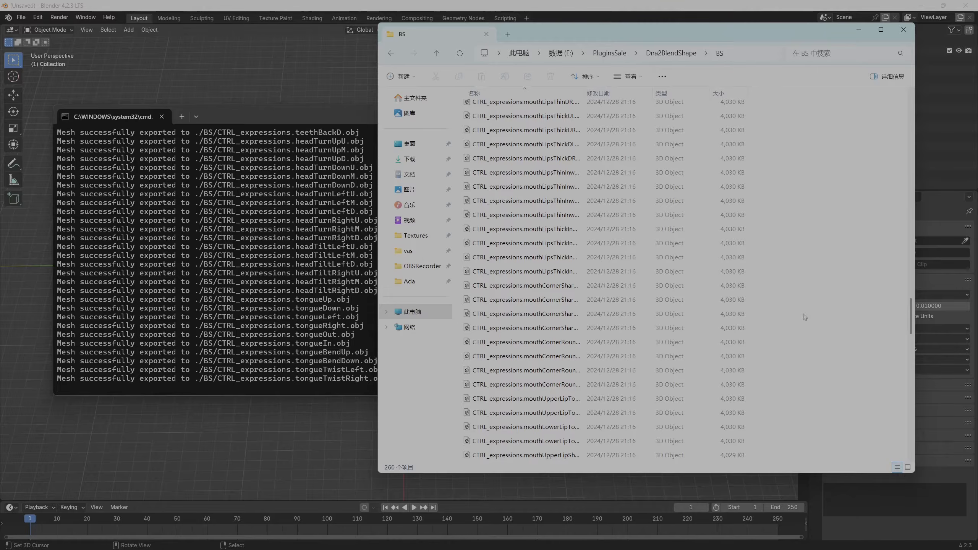
scroll(799, 330, "down", 8)
scroll(799, 332, "down", 12)
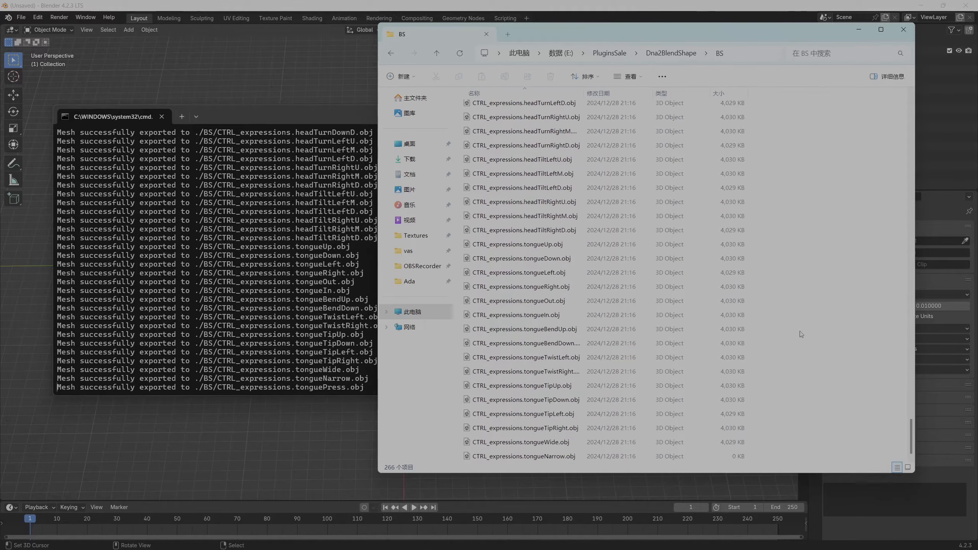
scroll(799, 334, "down", 1)
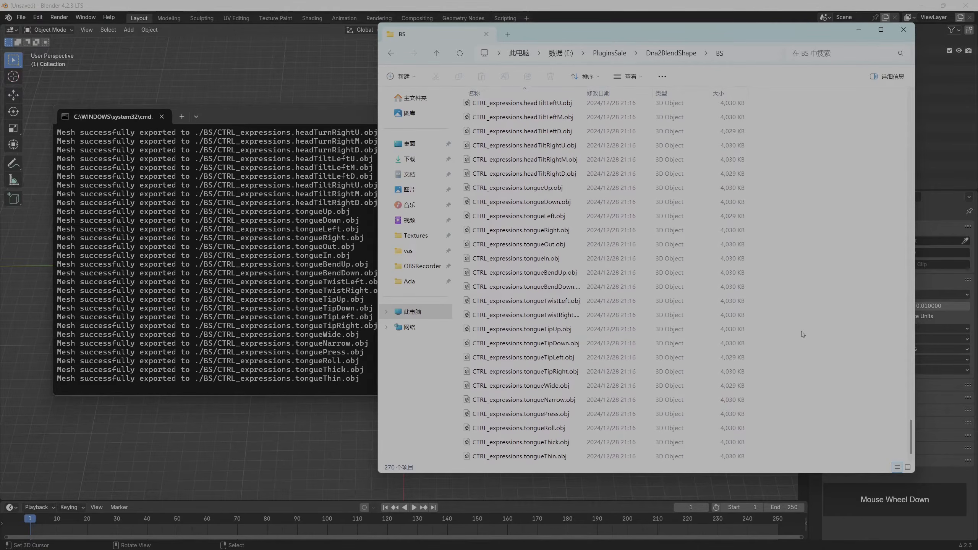
left_click(301, 367)
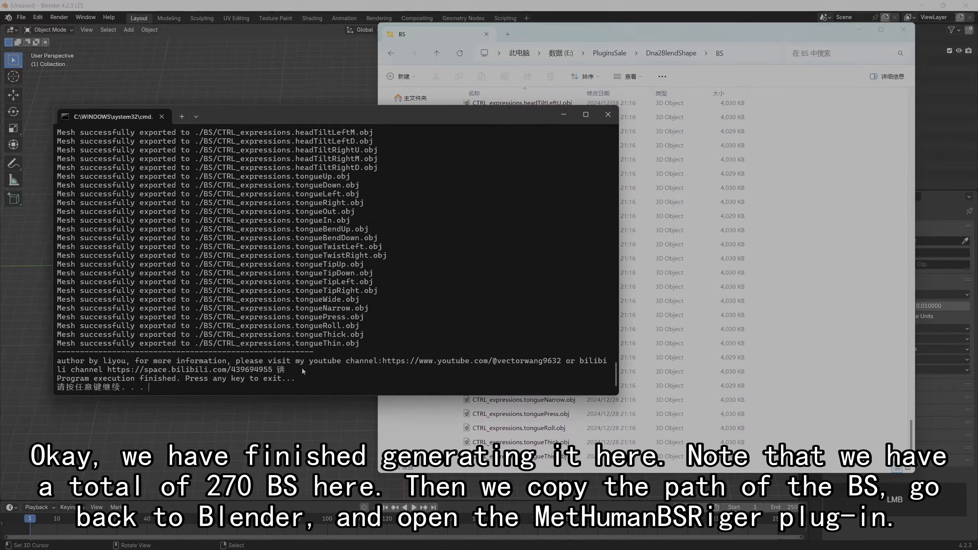
key("Return")
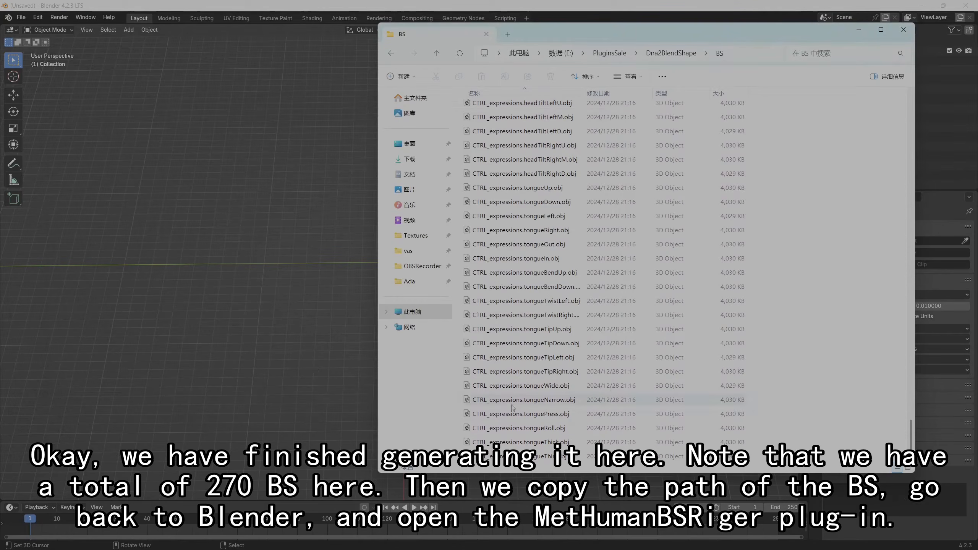
Copy the BS folder path E:\PluginsSale\Dna2BlendShape\BS and return to Blender
left_click(733, 55)
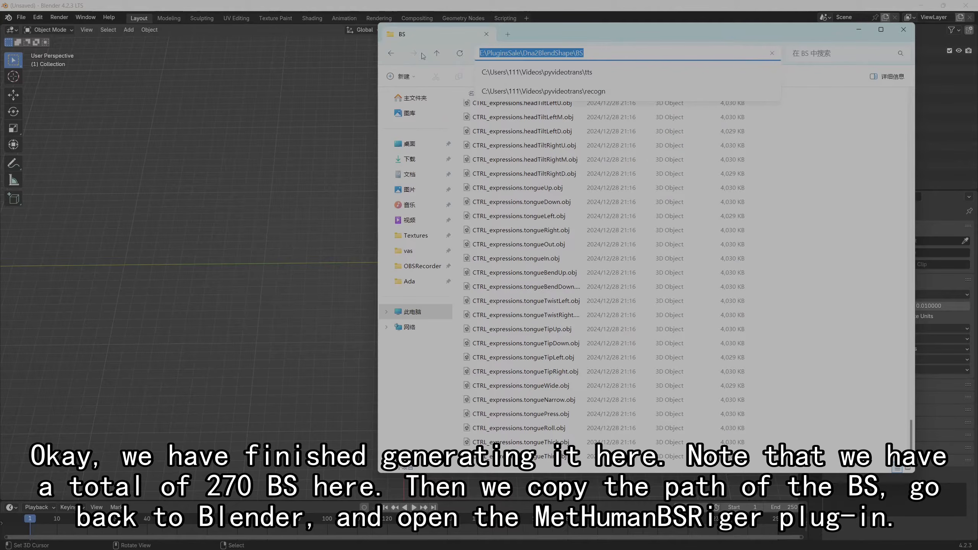
key("ctrl+c")
left_click(857, 28)
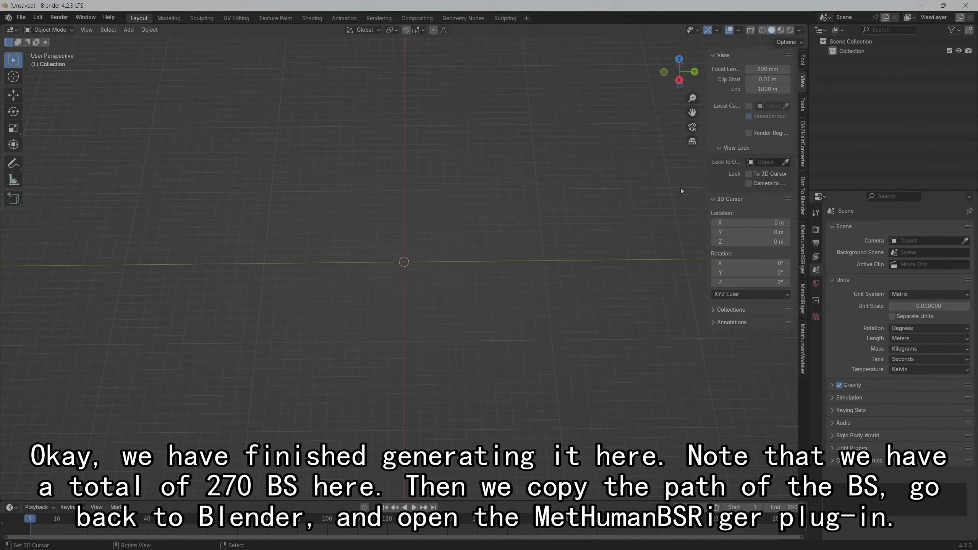
Import the shape keys with MetahumanBSRiger from E:\PluginsSale\Dna2BlendShape\BS, choosing BaseHead.obj as the file
left_click(804, 268)
left_click(750, 74)
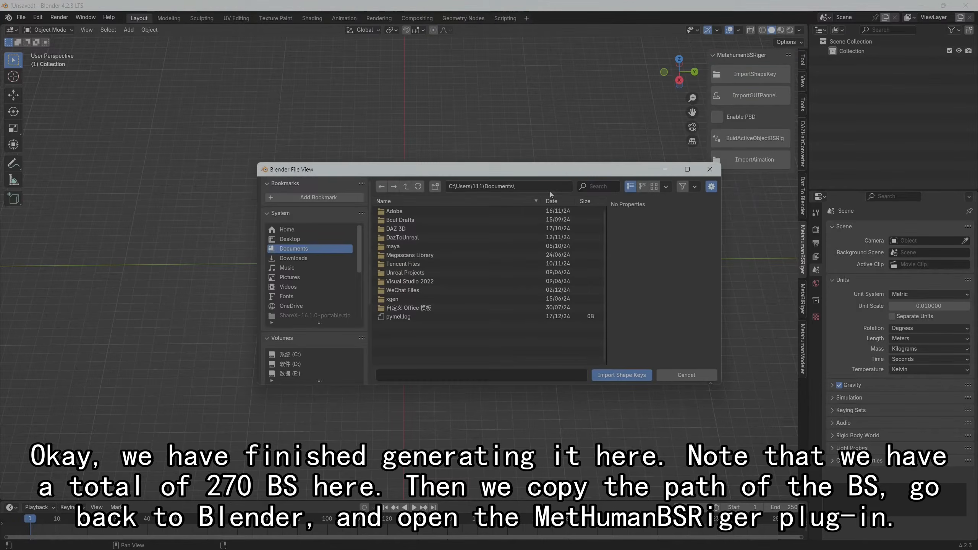
left_click(550, 190)
key("ctrl+v")
key("Return")
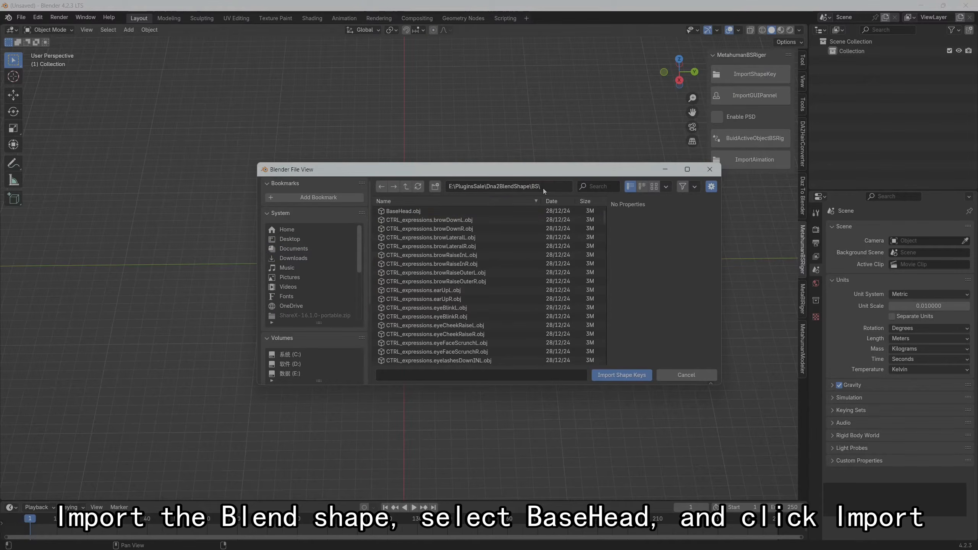
left_click(418, 212)
left_click(624, 375)
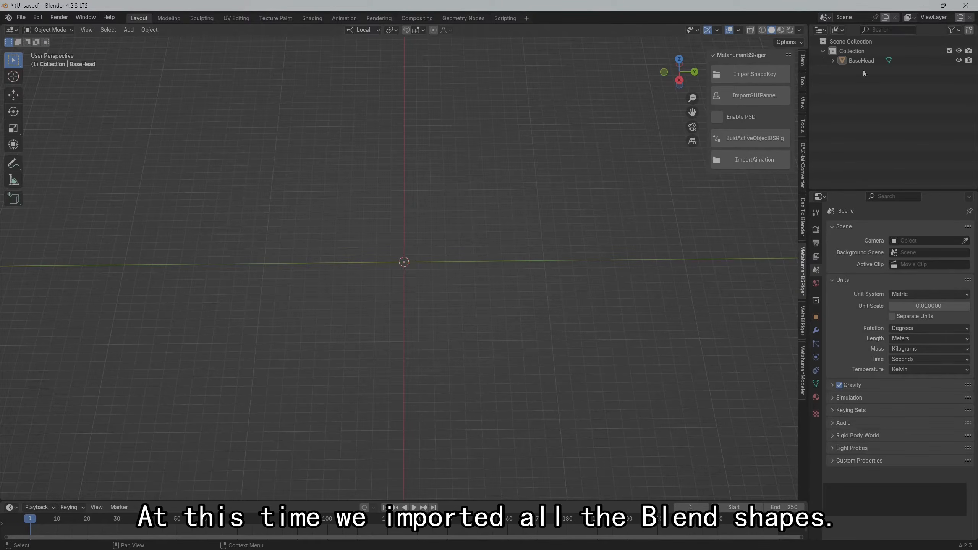
Select the imported BaseHead object and frame it in the viewport from the front
left_click(855, 61)
key("grave")
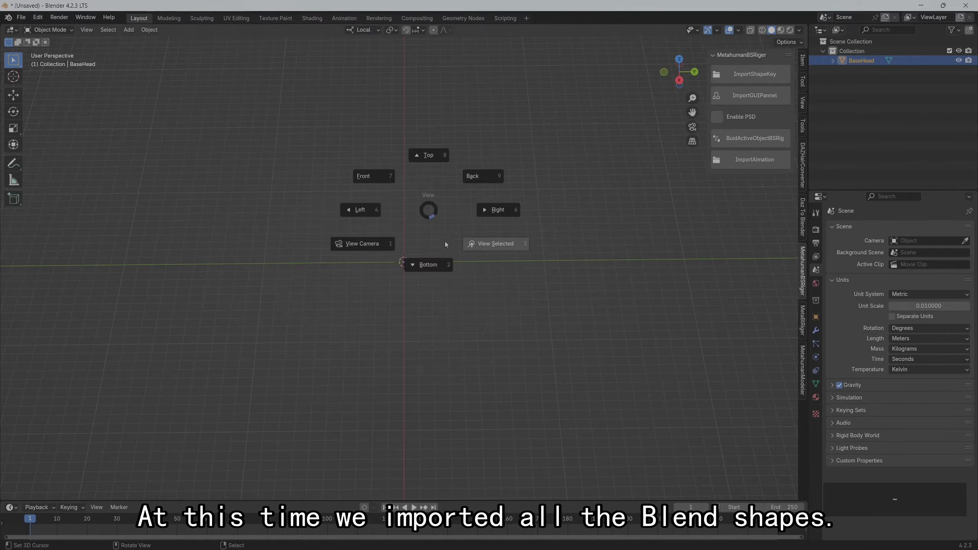
left_click(484, 248)
middle_click_drag(363, 270, 483, 236)
middle_click_drag(385, 151, 501, 212, "ctrl")
scroll(501, 211, "down", 2)
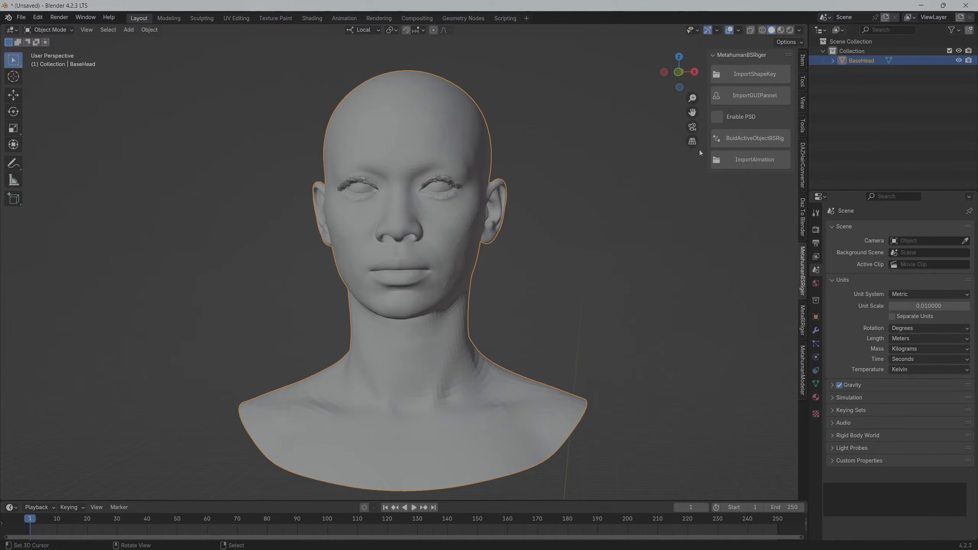
Import the MetaHuman face GUI panel into the scene and enable PSD for the rig build
left_click(765, 101)
scroll(506, 230, "down", 2)
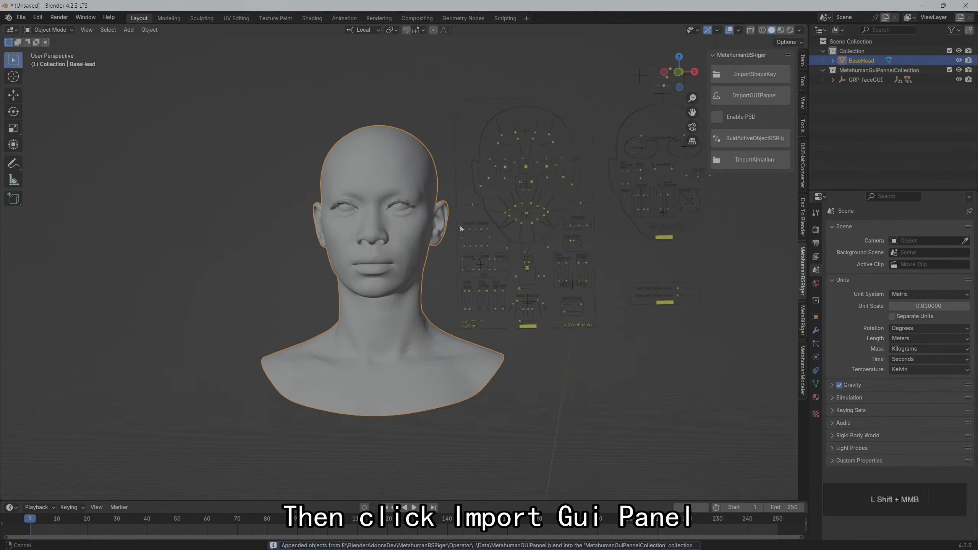
left_click(717, 118)
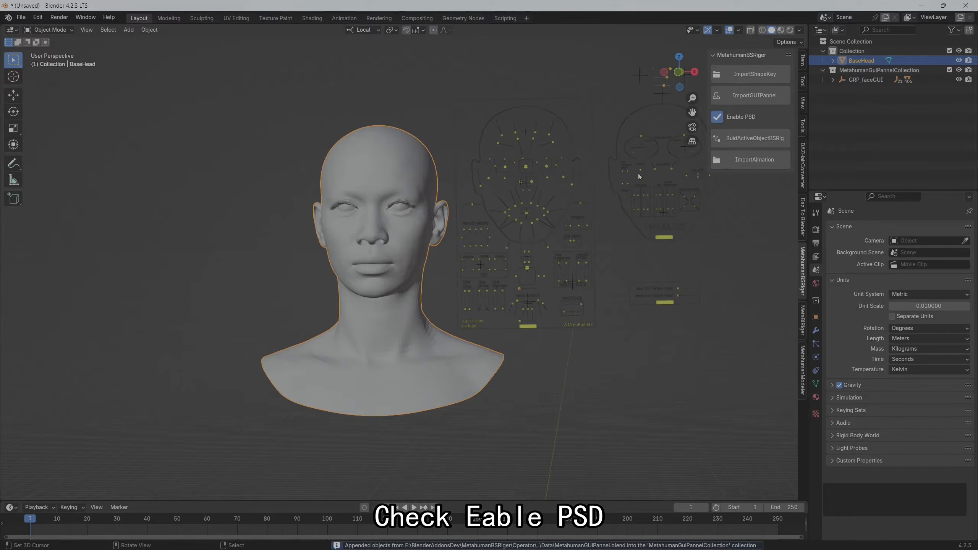
Make the BaseHead mesh the active object and build its blend shape rig
scroll(459, 205, "up", 1)
middle_click_drag(469, 203, 458, 212, "shift")
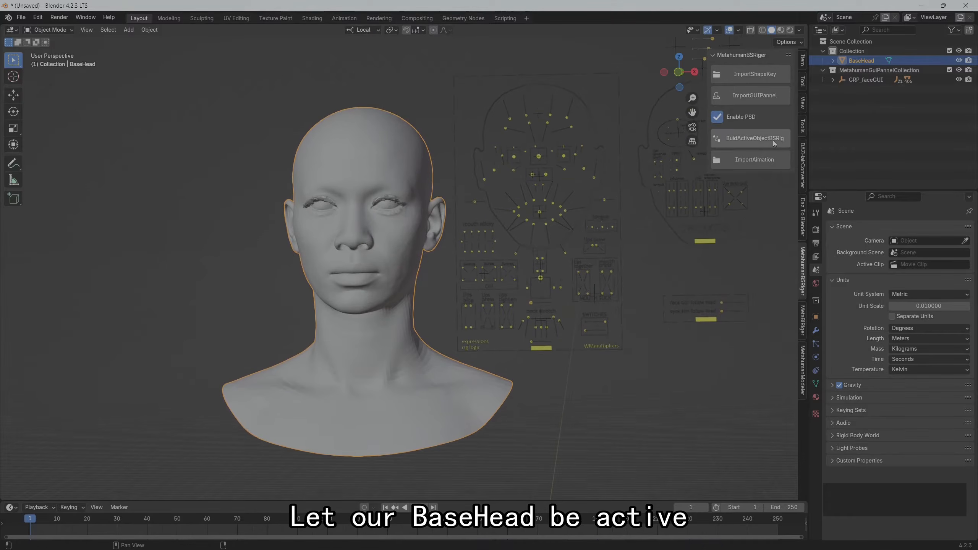
left_click(341, 107)
left_click(350, 138)
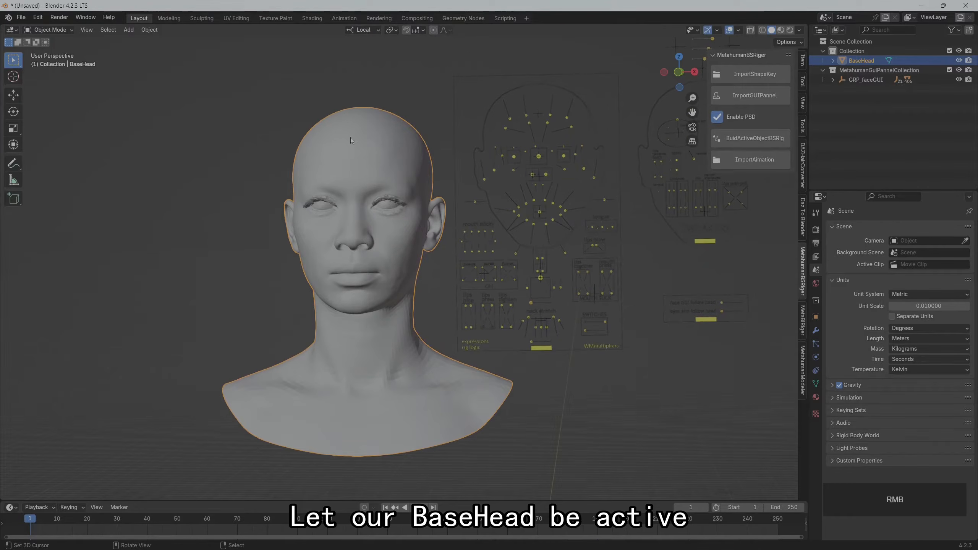
left_click(745, 139)
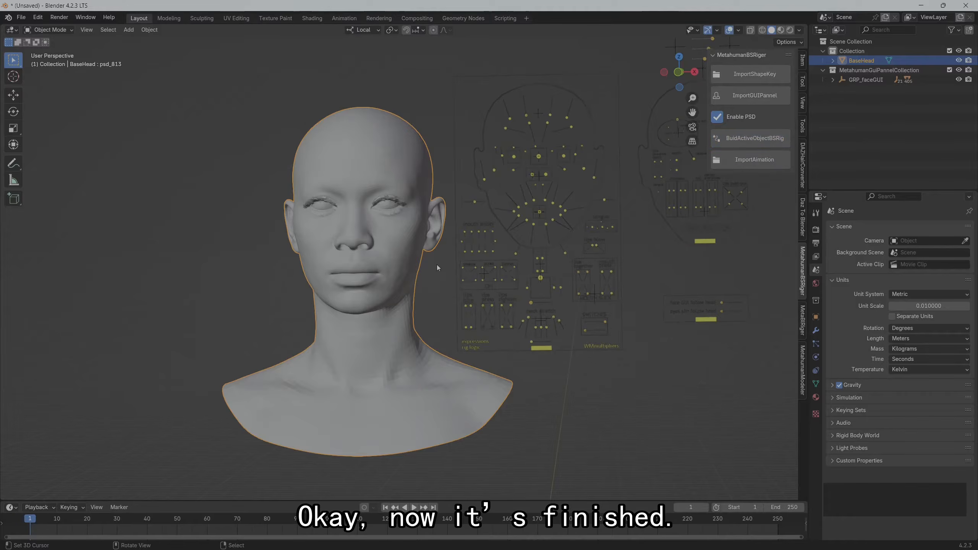
Test the facial rig by moving the CTRL_C_jaw control around, and clear the control's location
scroll(438, 264, "down", 3)
scroll(450, 267, "up", 3)
scroll(438, 271, "up", 2)
middle_click_drag(438, 271, 439, 295)
right_click(626, 310)
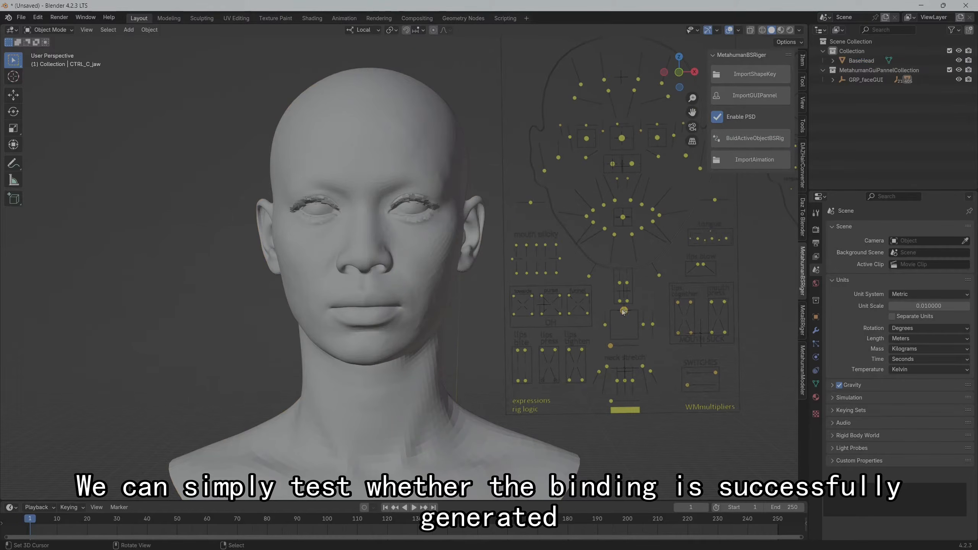
left_click(16, 96)
left_click_drag(624, 321, 604, 353)
left_click_drag(602, 305, 634, 354)
key("alt+g")
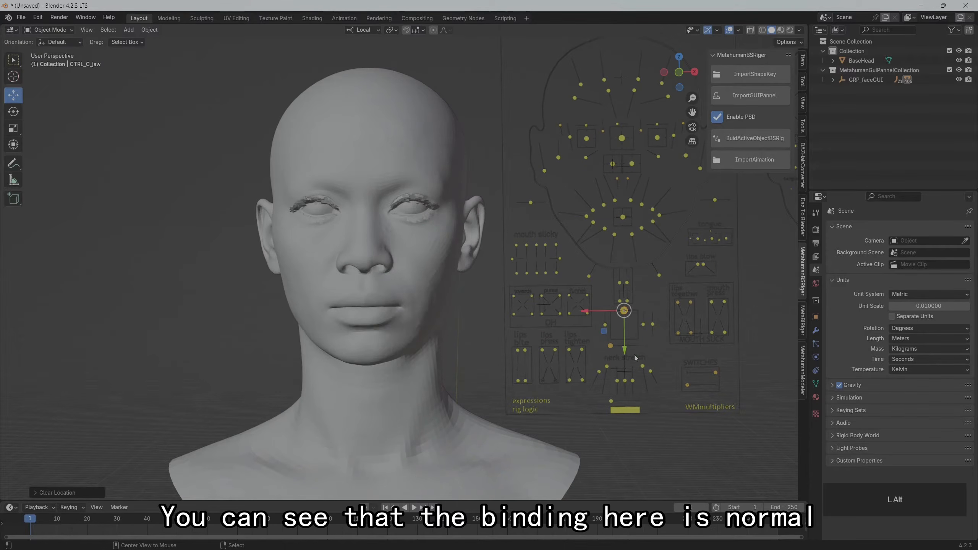
Select the BaseHead mesh and examine its list of imported material slots
scroll(400, 244, "down", 1)
middle_click_drag(399, 244, 399, 221, "shift")
left_click(378, 140)
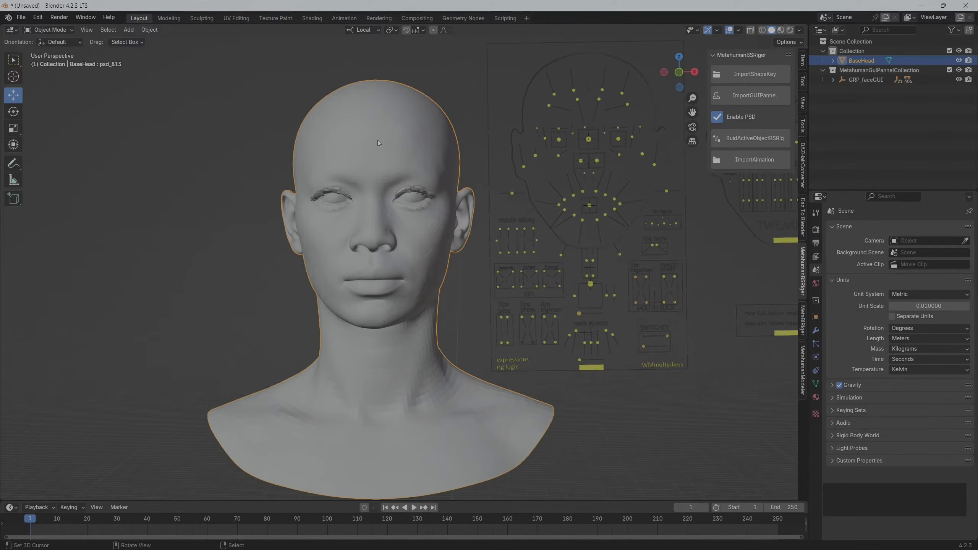
left_click(816, 398)
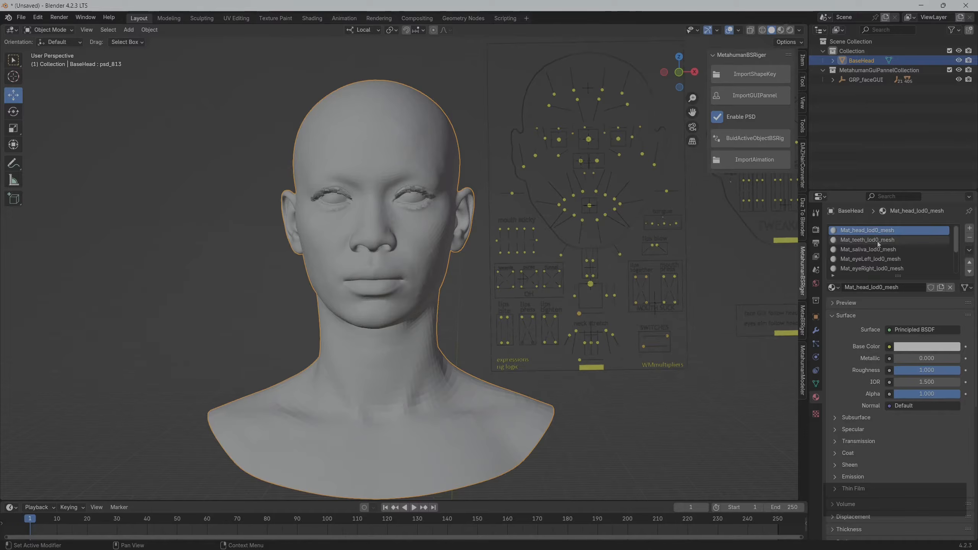
middle_click_drag(358, 166, 348, 144, "shift")
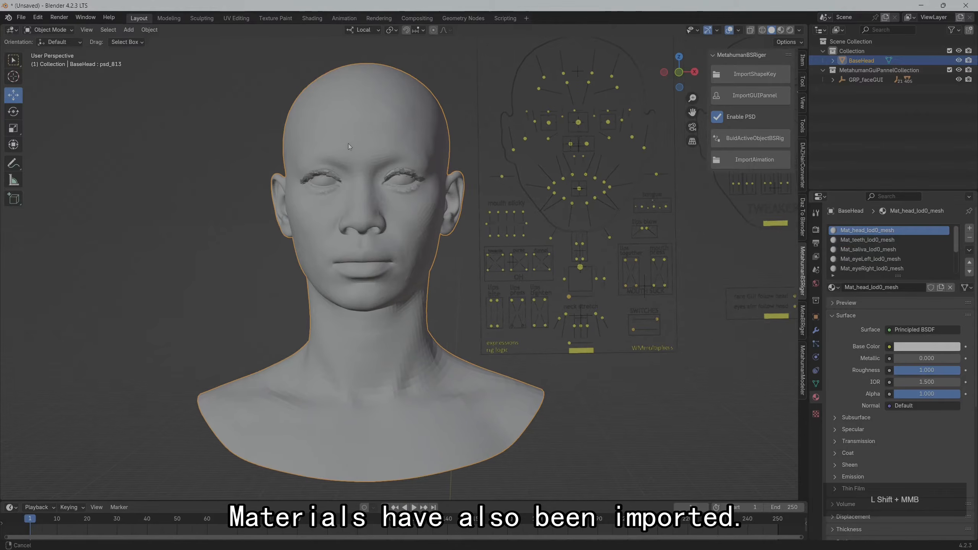
Examine BaseHead's UV layout for overlaps in the UV Editing workspace with the whole mesh selected, and return to the Layout workspace
left_click(236, 18)
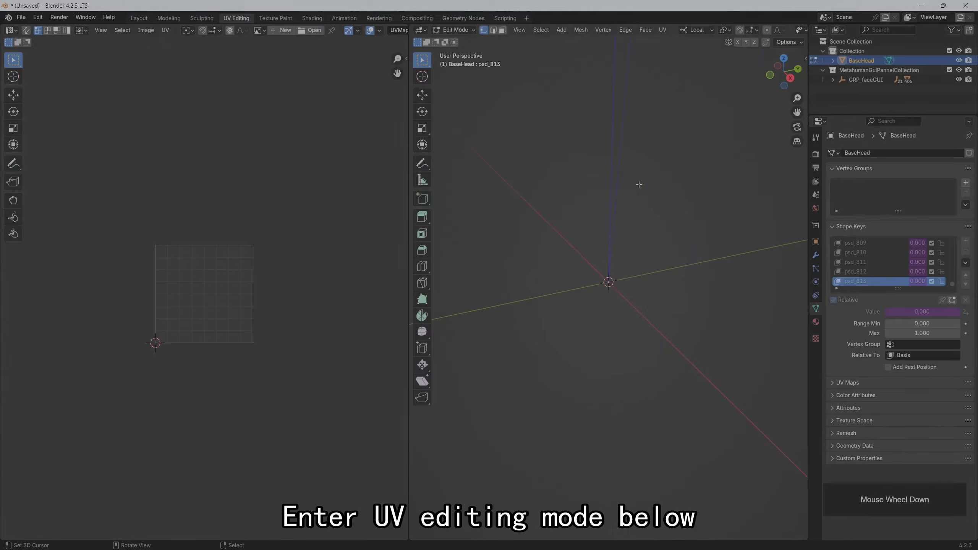
scroll(638, 184, "down", 5)
middle_click_drag(639, 184, 672, 402, "shift")
scroll(604, 258, "up", 5)
scroll(604, 258, "up", 3)
key("a")
scroll(204, 310, "up", 2)
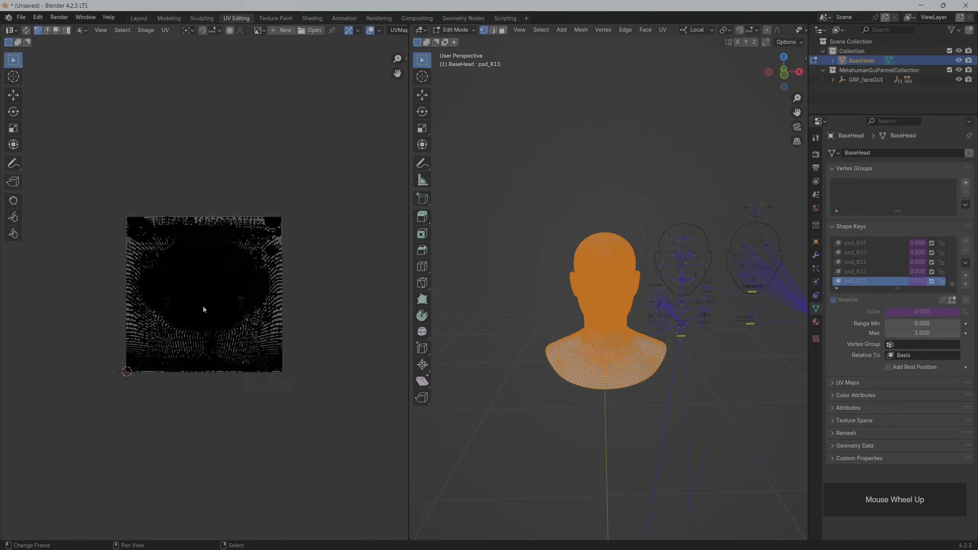
scroll(203, 309, "up", 6)
scroll(193, 194, "down", 4)
middle_click_drag(154, 234, 206, 249)
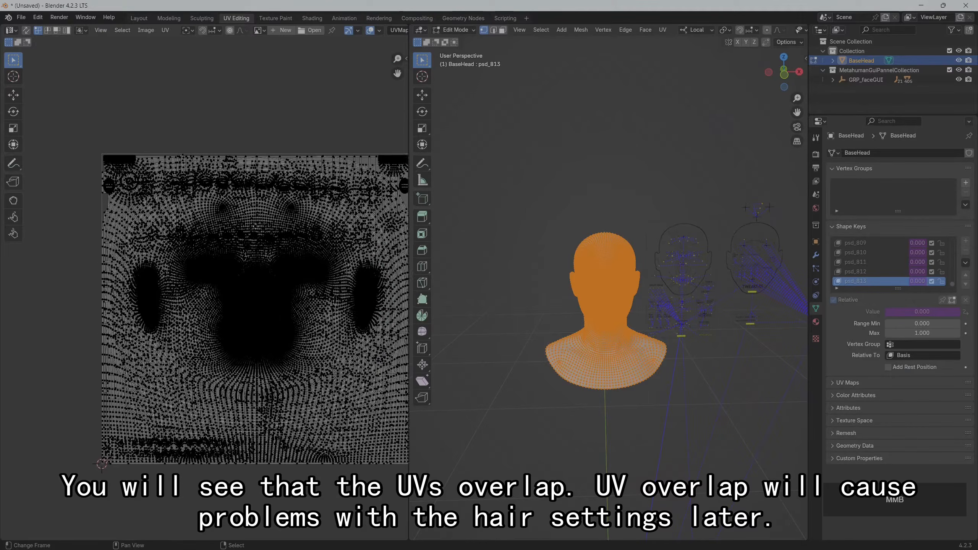
scroll(251, 230, "down", 3)
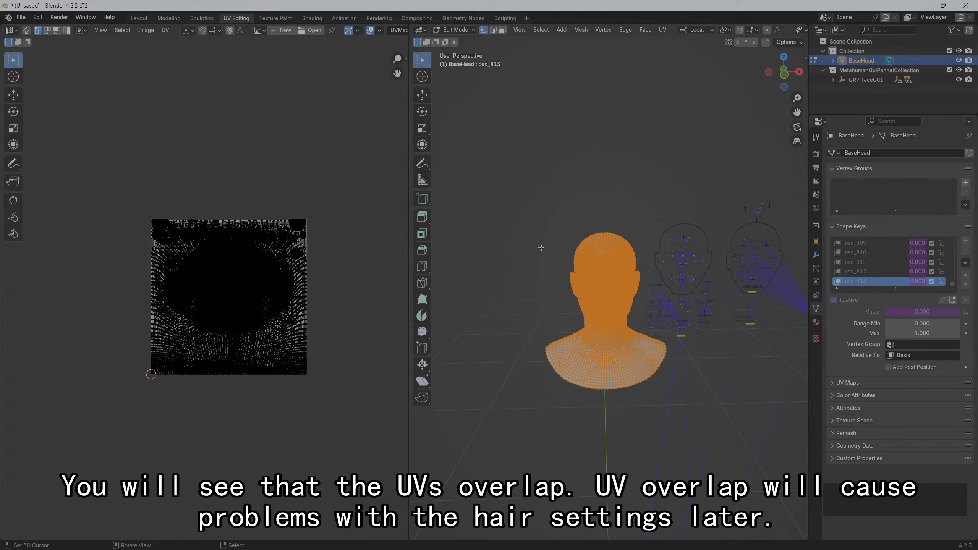
key("Tab")
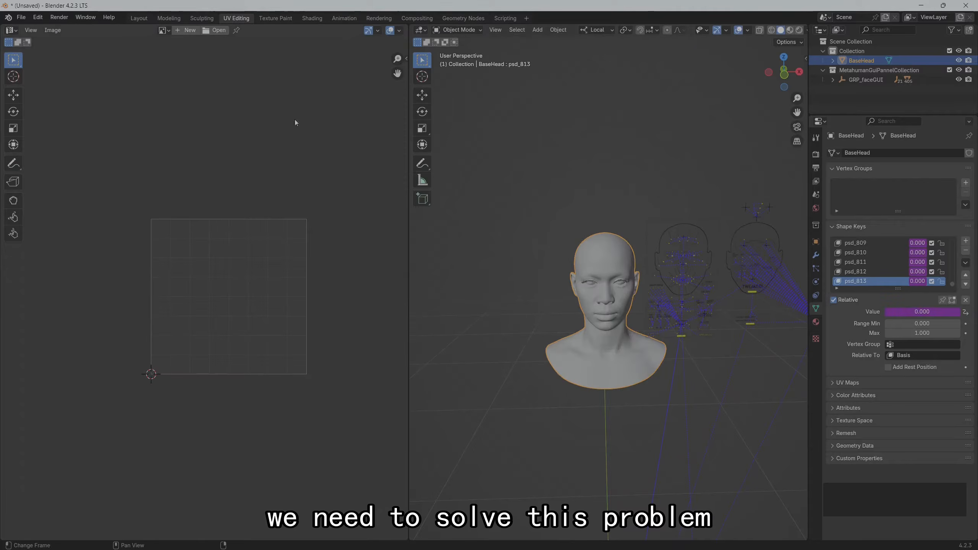
left_click(138, 19)
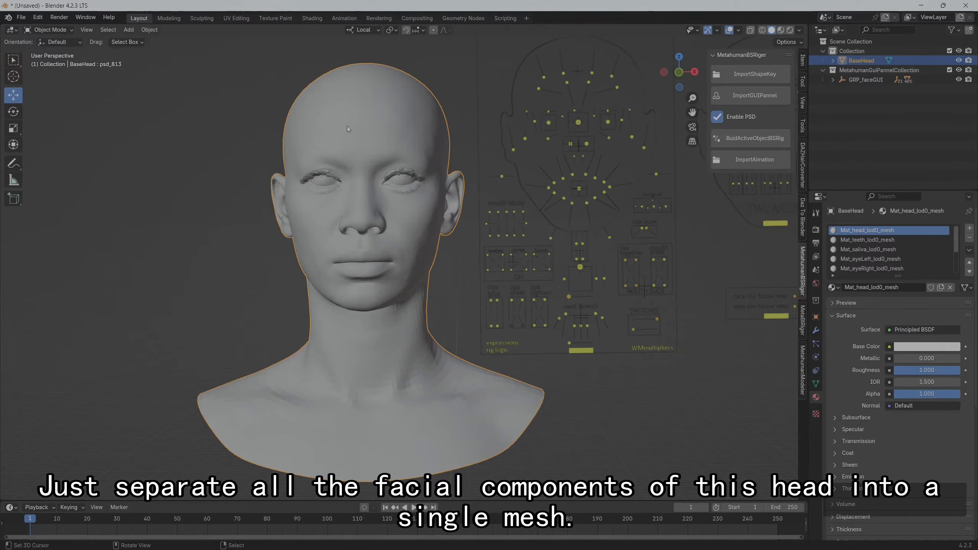
Separate the head skin from BaseHead into its own object by selecting all geometry linked to a point on the face
key("Tab")
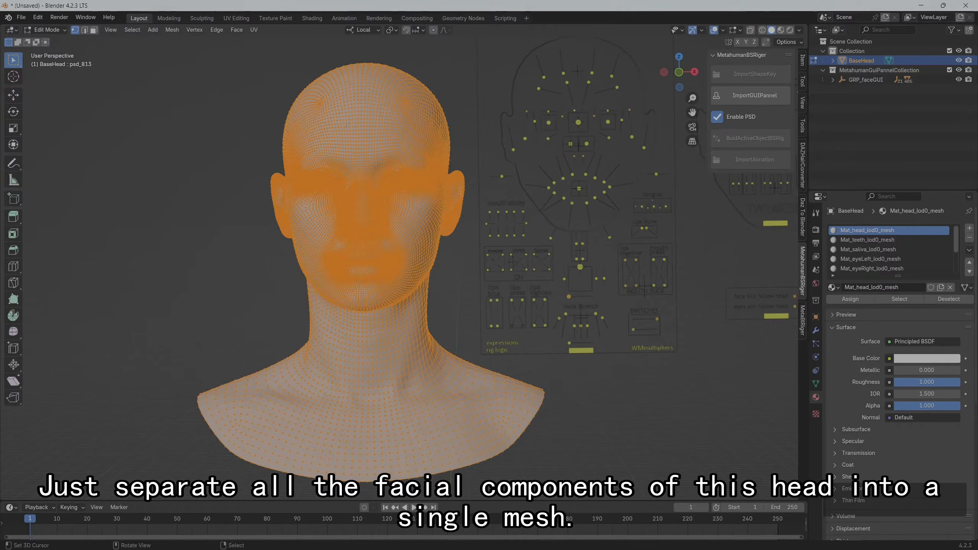
key("alt+a")
scroll(354, 87, "up", 2)
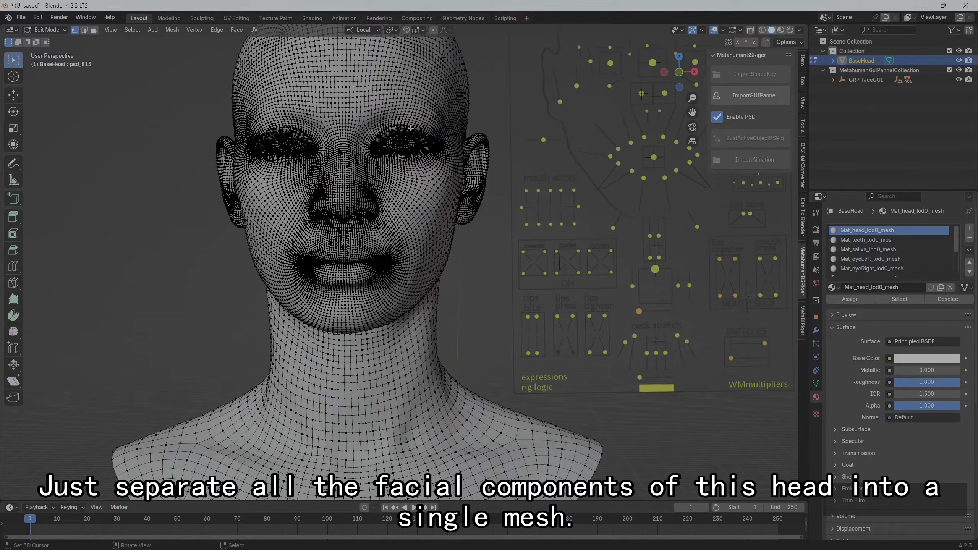
key("ctrl+l")
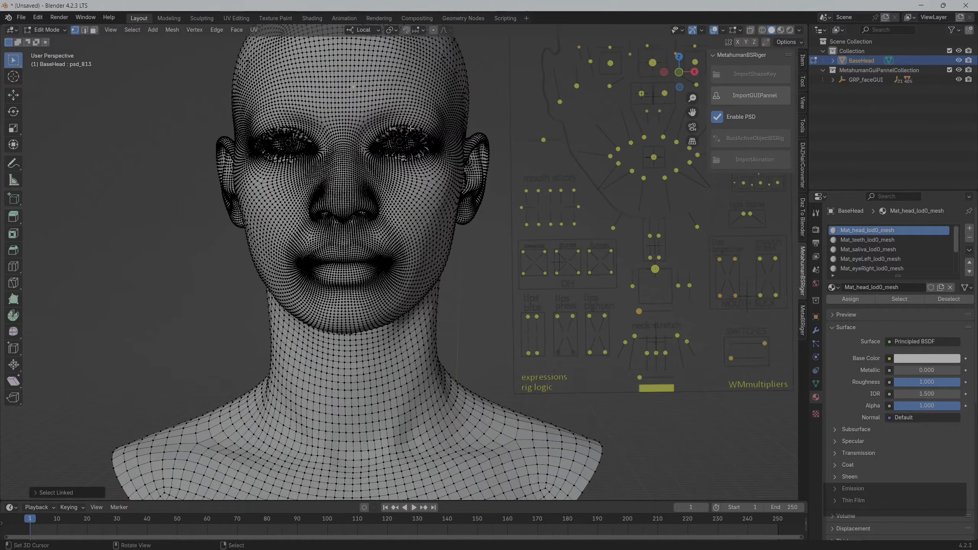
scroll(386, 104, "up", 1)
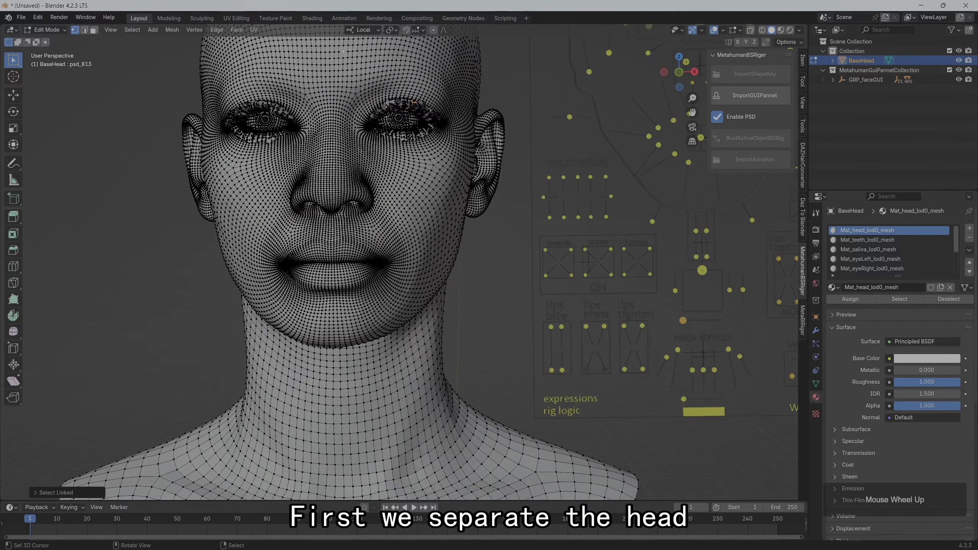
right_click(425, 226)
right_click(424, 213)
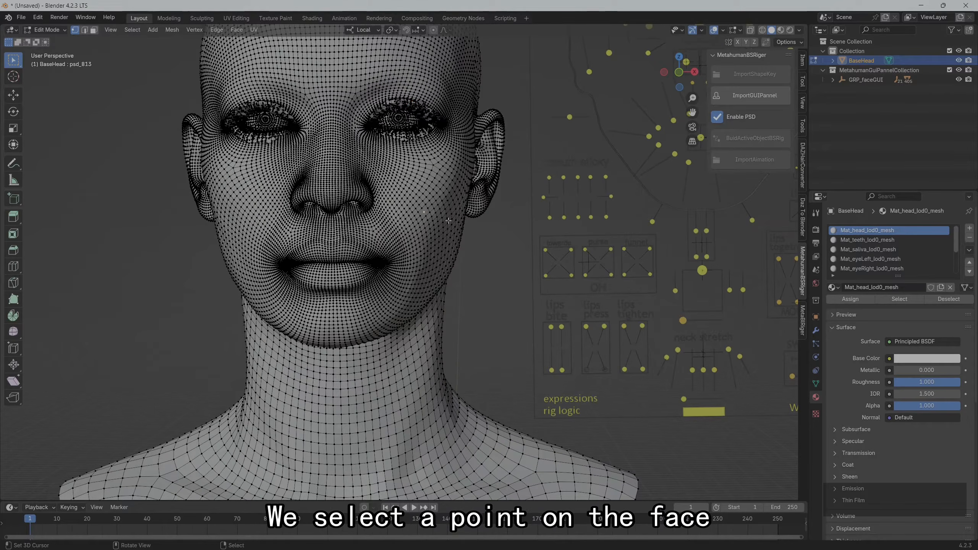
key("ctrl+l")
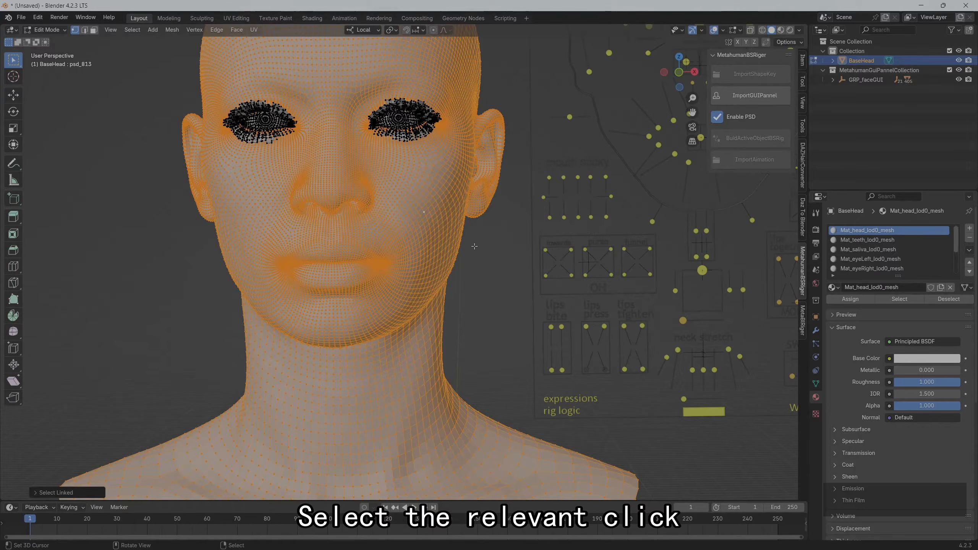
key("p")
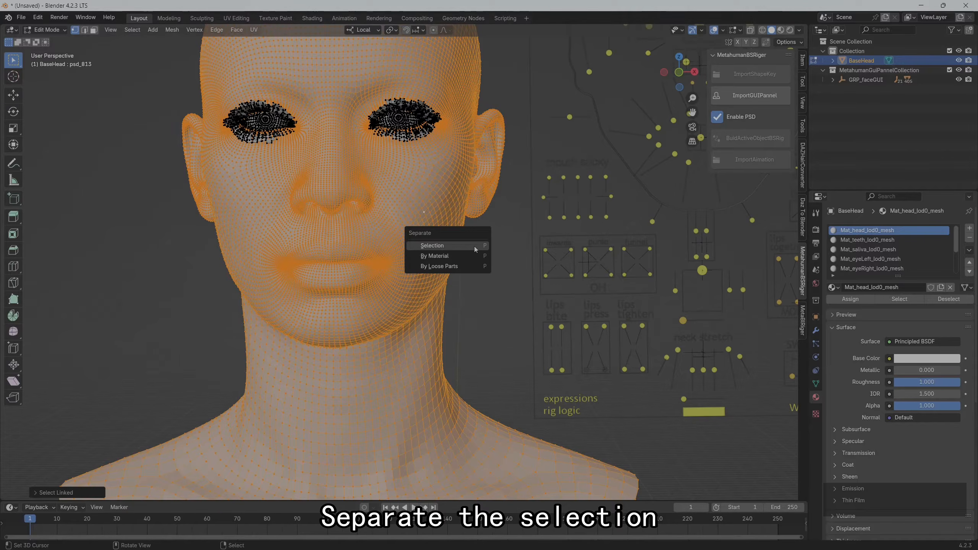
left_click(473, 246)
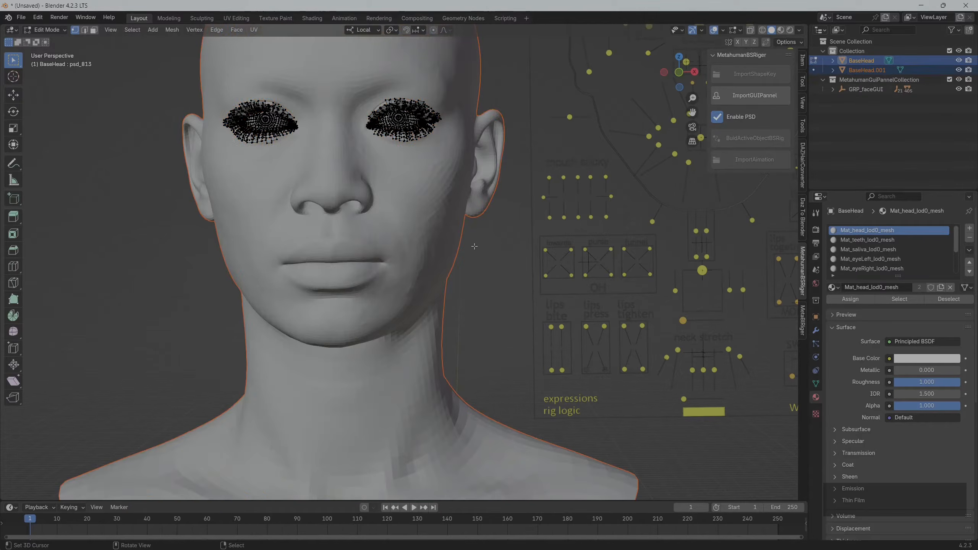
key("Tab")
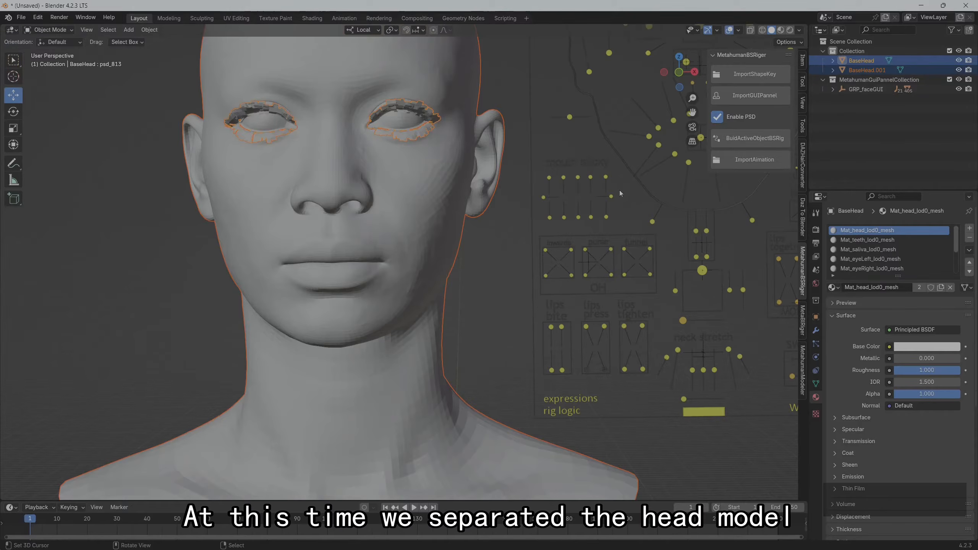
Rename the separated head skin object BaseHead.001 as head_lod0_mesh, reusing the name from its material
left_click(873, 71)
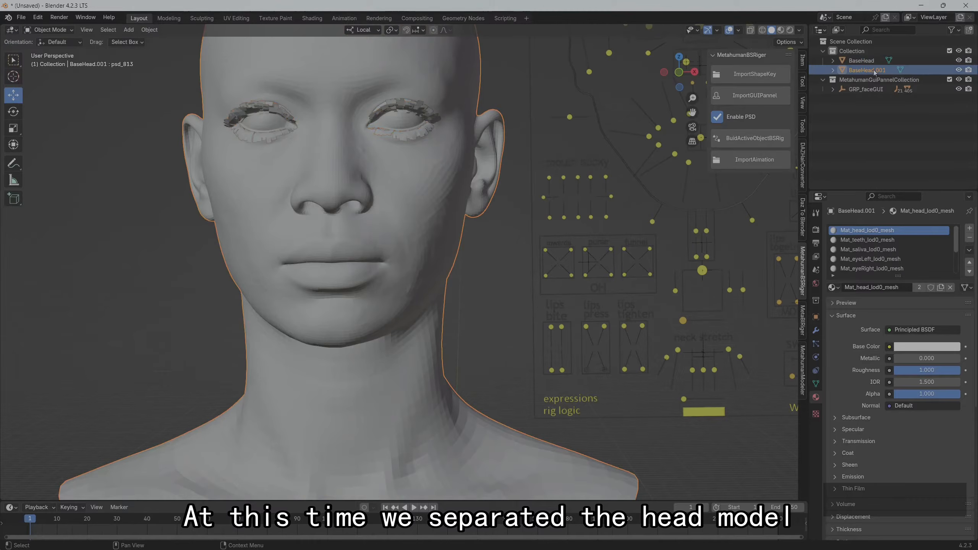
double_click(893, 231)
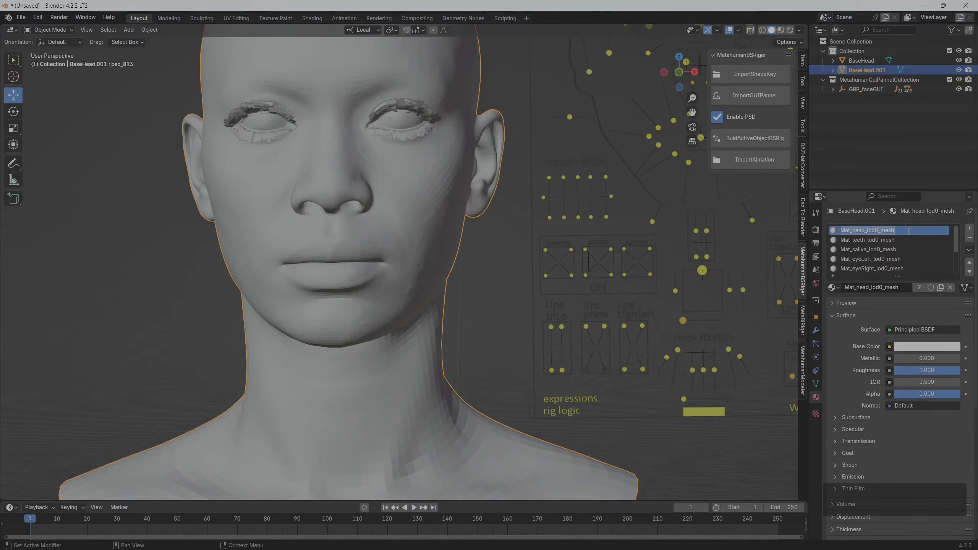
left_click_drag(909, 231, 848, 229)
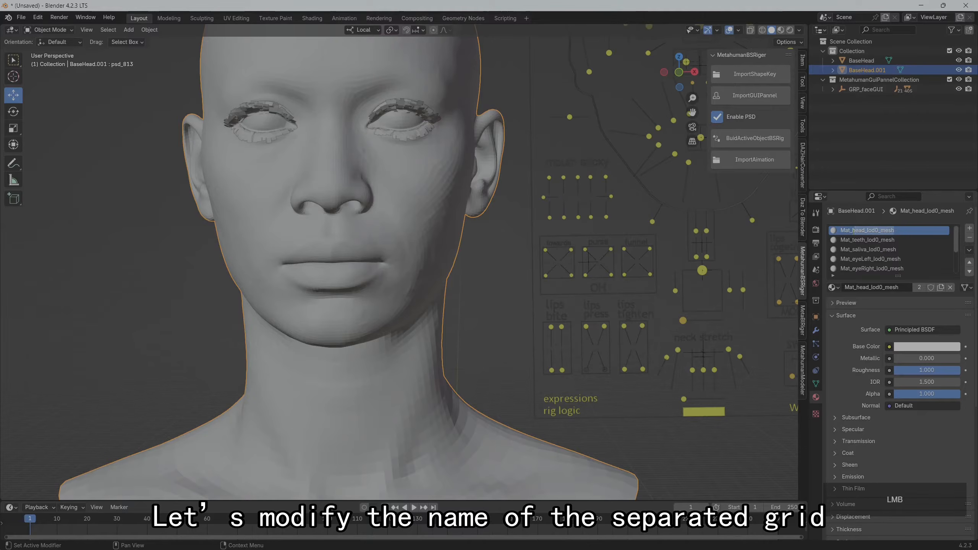
key("ctrl+c")
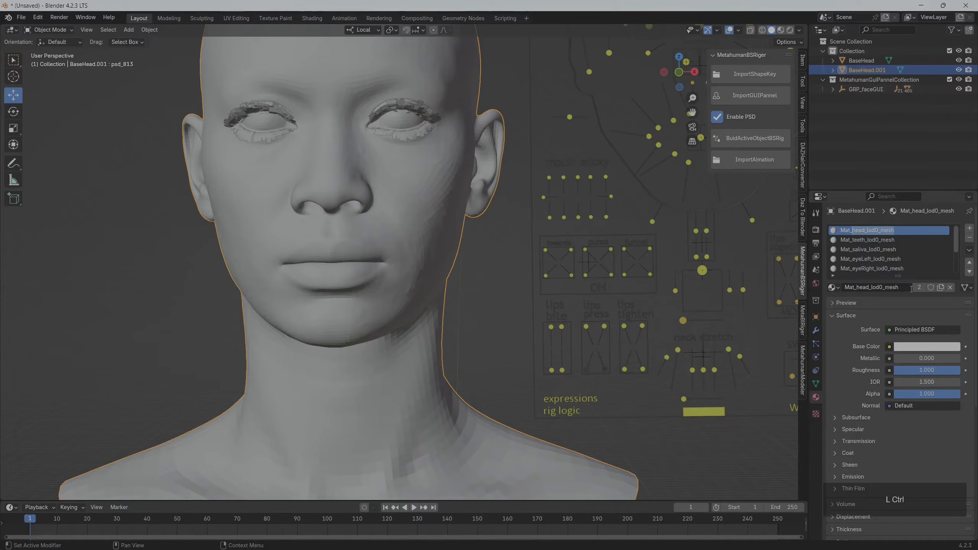
left_click(881, 288)
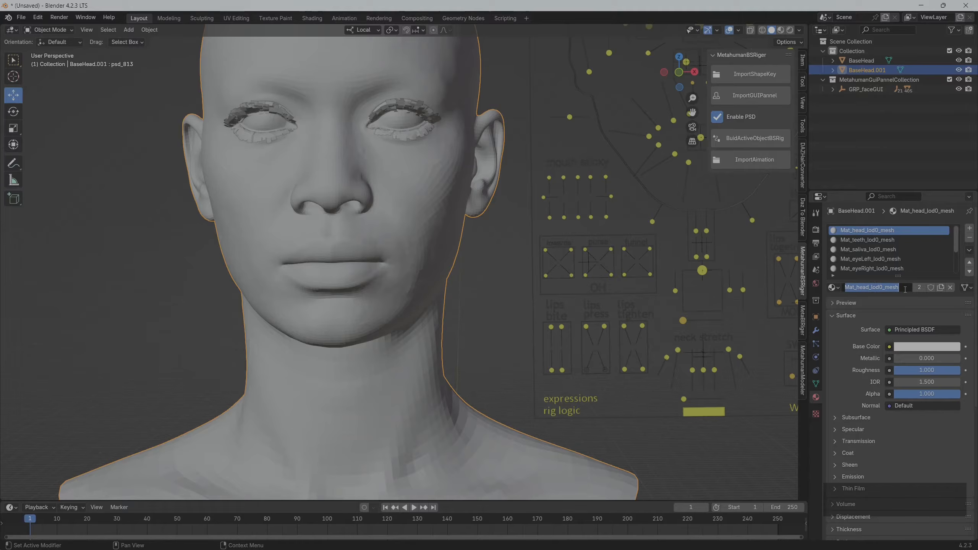
left_click_drag(903, 288, 873, 288)
double_click(876, 70)
key("ctrl+v")
key("Return")
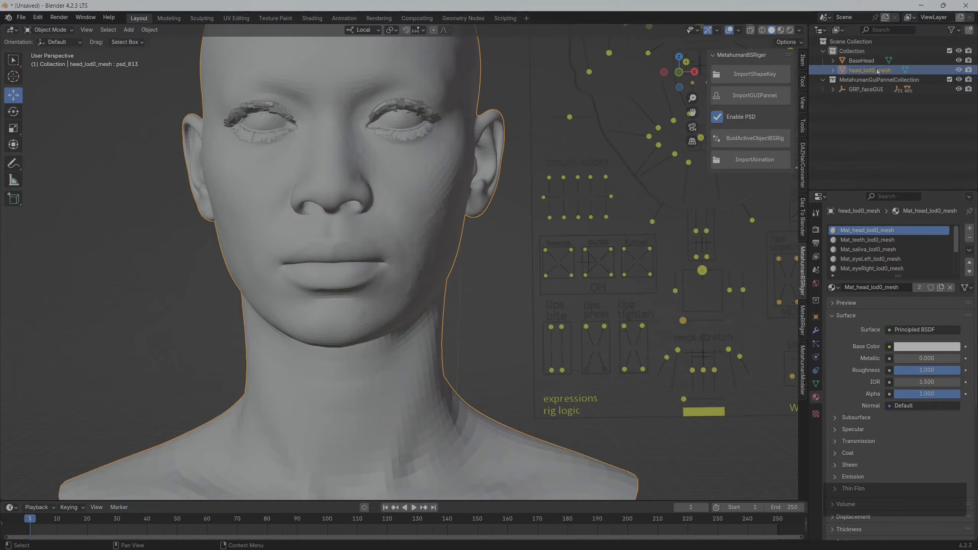
Remove every material slot from head_lod0_mesh except Mat_head_lod0_mesh
scroll(896, 261, "down", 4)
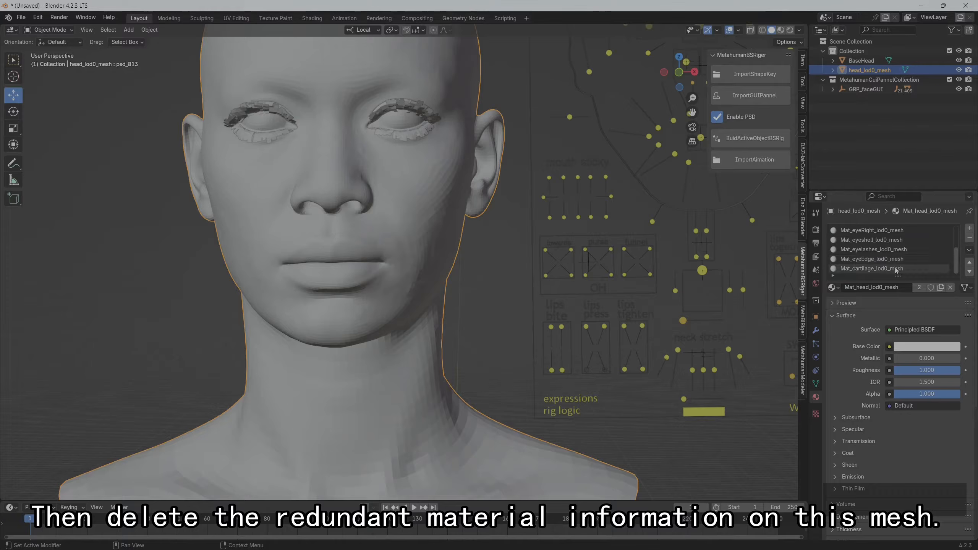
left_click(896, 269)
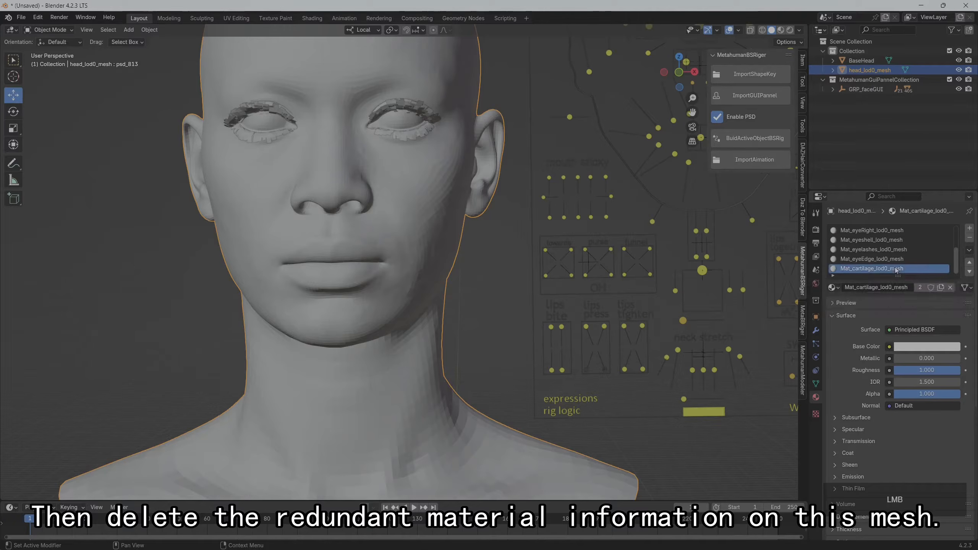
left_click(970, 239)
left_click(970, 238)
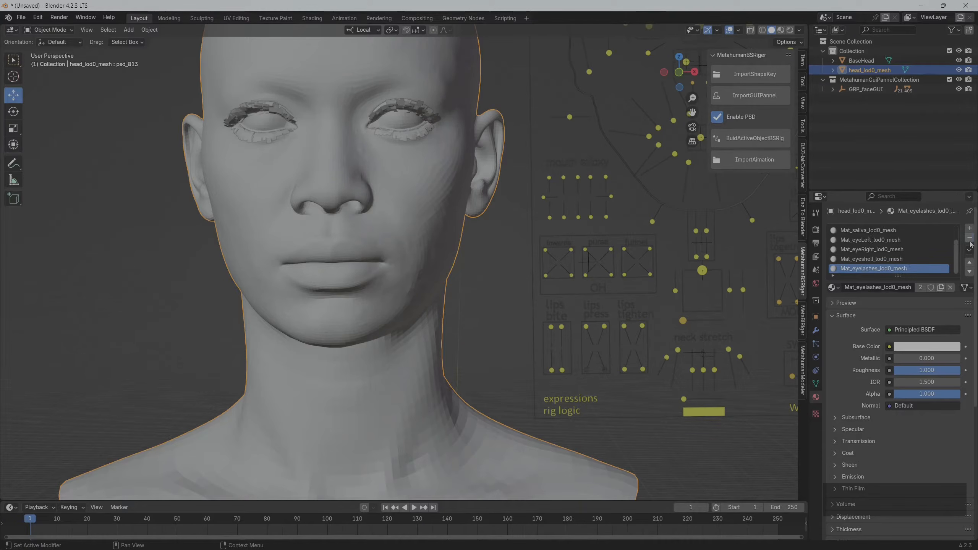
left_click(970, 239)
left_click(970, 238)
left_click(970, 239)
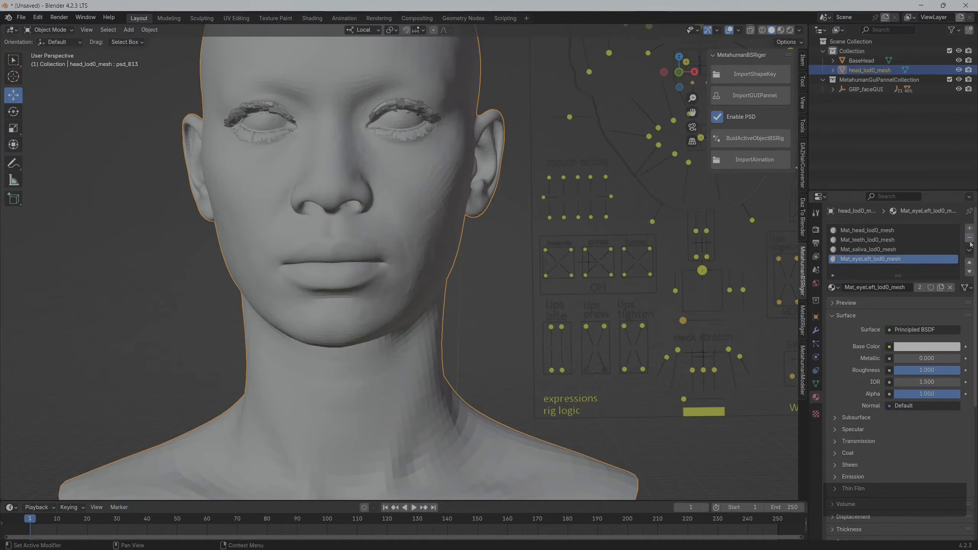
left_click(970, 239)
left_click(970, 238)
left_click(970, 239)
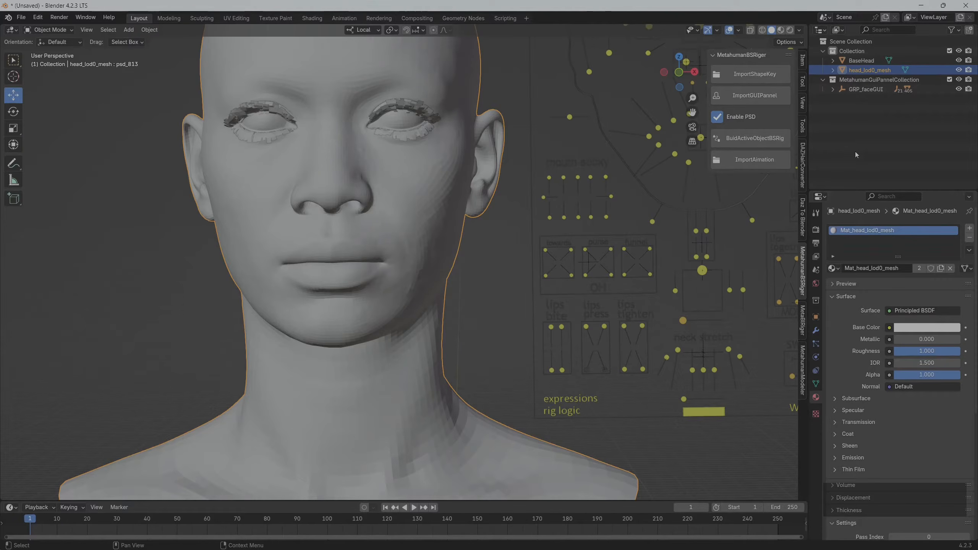
Hide head_lod0_mesh in the viewport and remove the Mat_head_lod0_mesh material slot from BaseHead
left_click(862, 61)
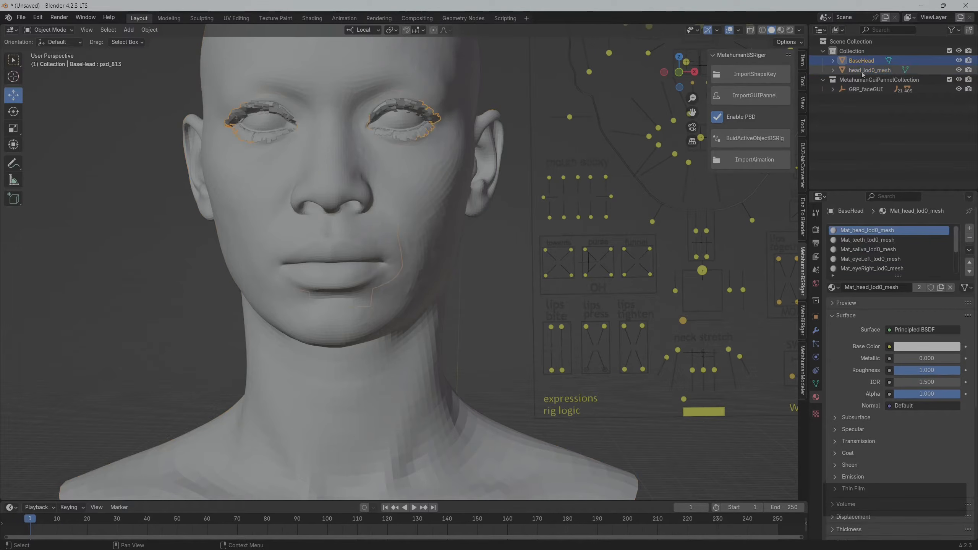
left_click(862, 71)
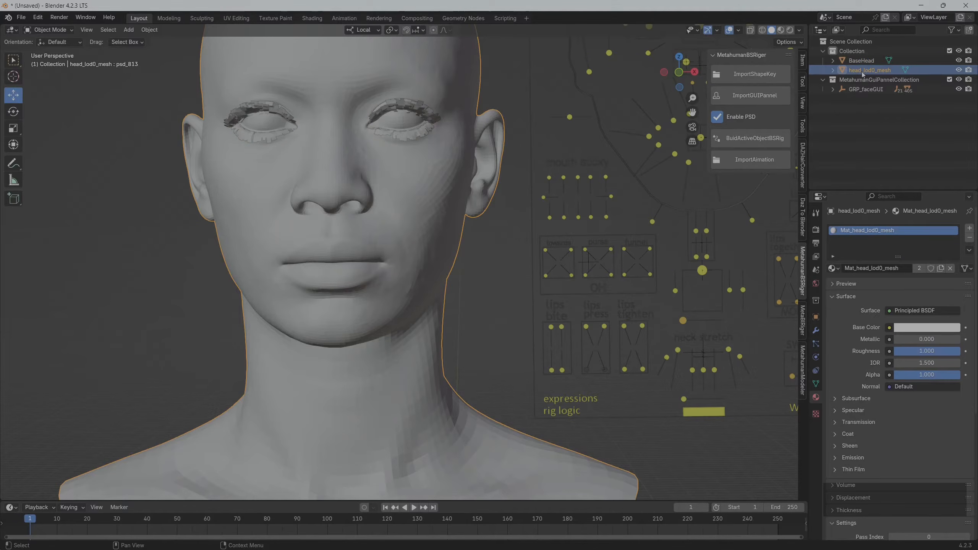
left_click(959, 70)
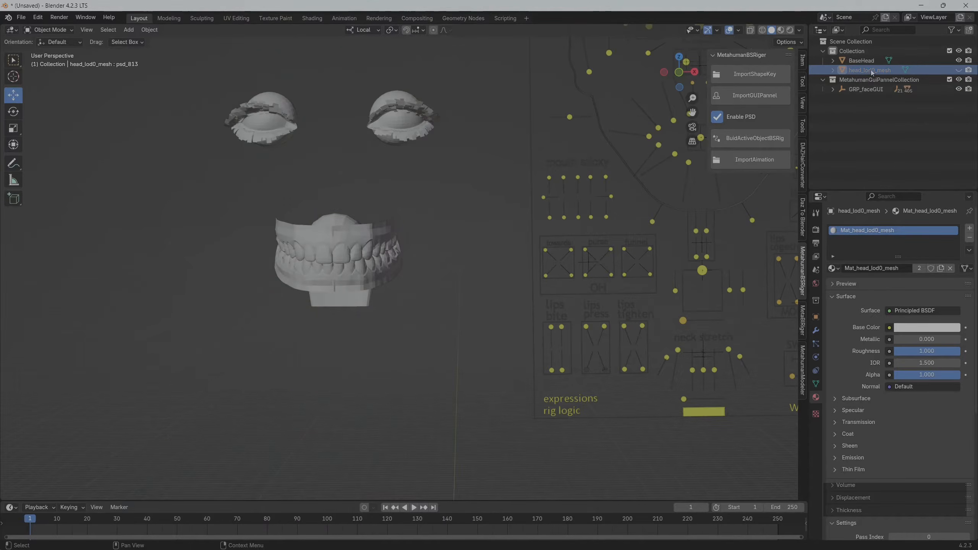
left_click(862, 61)
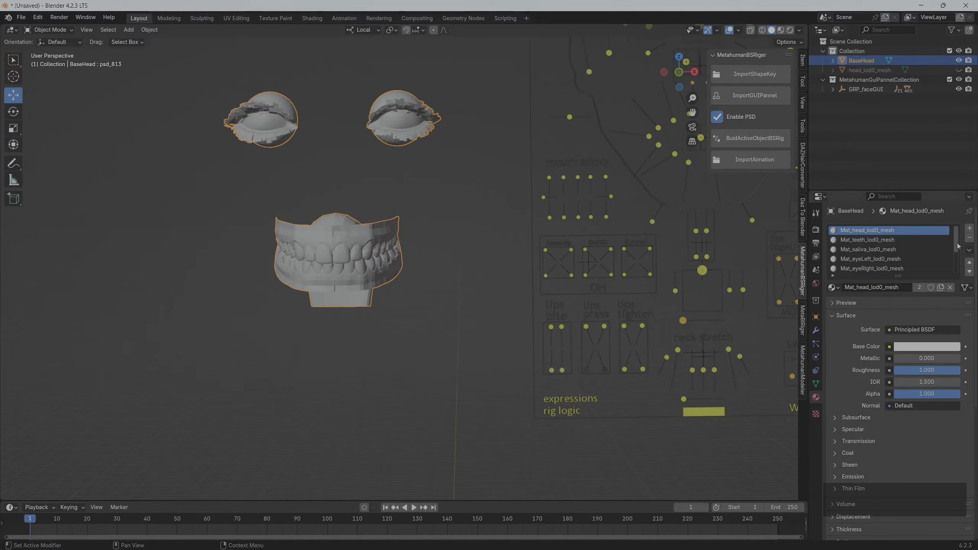
left_click(969, 238)
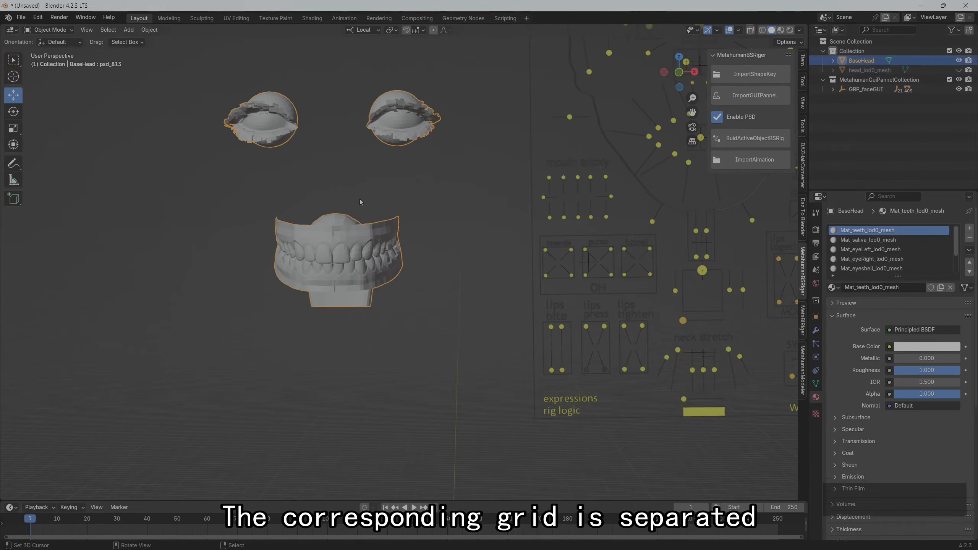
Separate the teeth, gums and tongue from BaseHead into their own object using linked geometry selection, and return to Object Mode
scroll(338, 226, "up", 2)
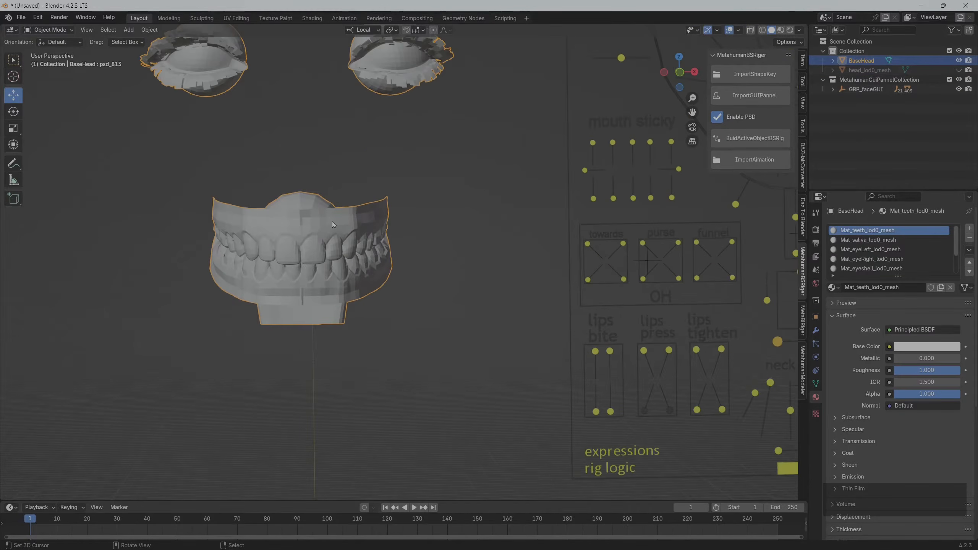
key("Tab")
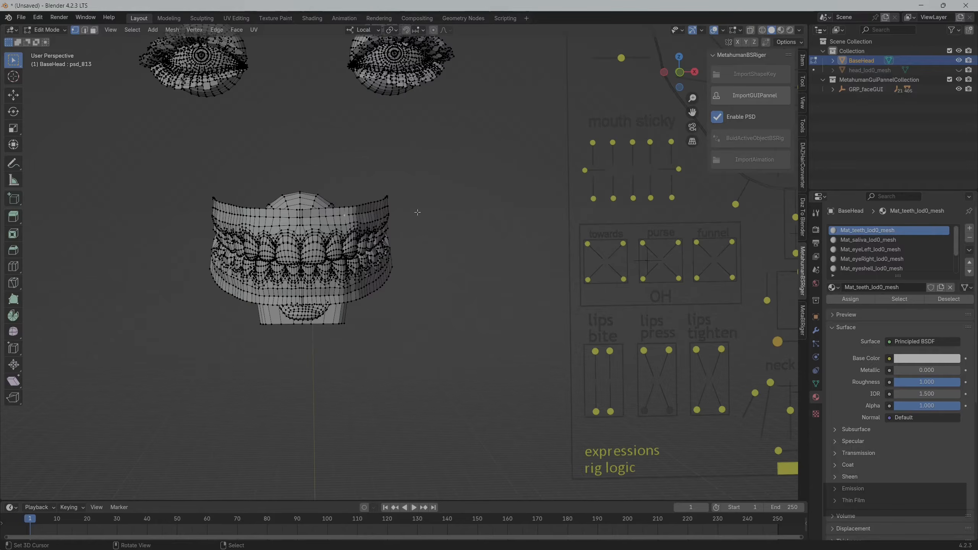
middle_click_drag(417, 212, 361, 228)
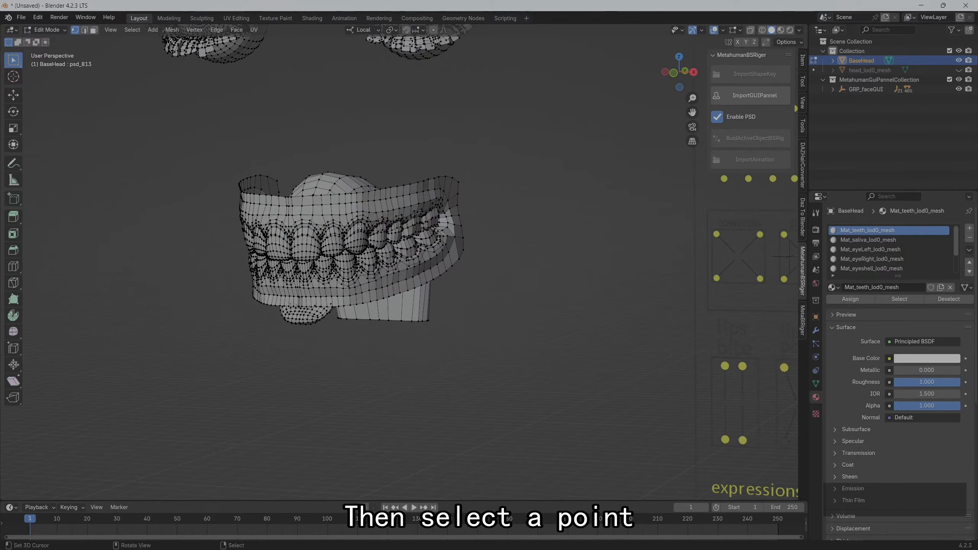
key("l")
middle_click_drag(285, 205, 372, 173)
key("l")
key("p")
left_click(335, 179)
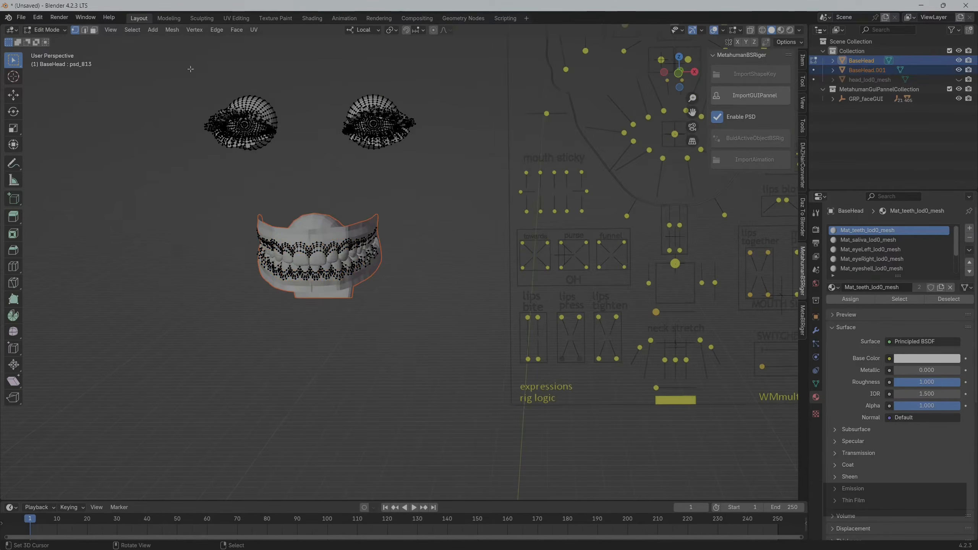
key("Tab")
Rename the separated teeth object as teeth_lod0_mesh, copying the name from its material
double_click(898, 287)
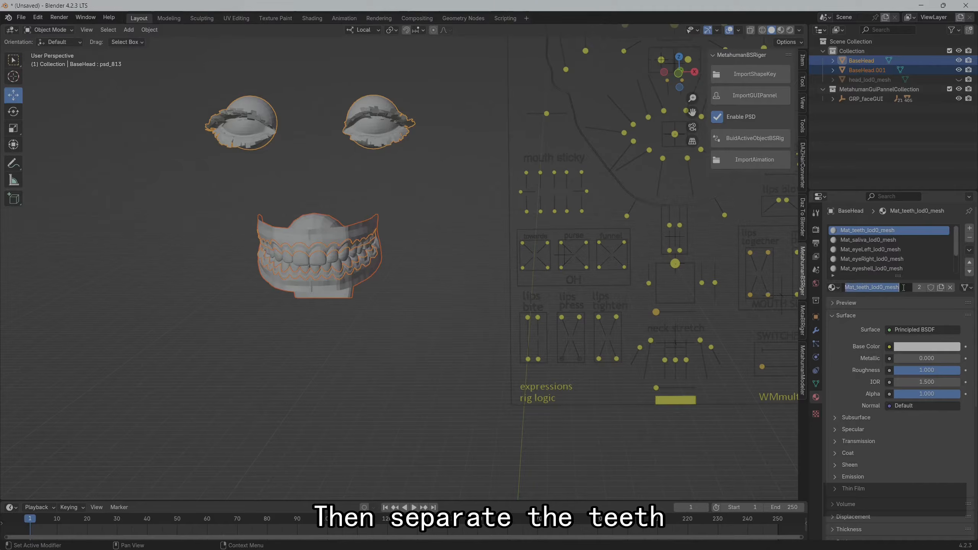
left_click_drag(900, 287, 859, 287)
key("ctrl+c")
key("Return")
double_click(869, 72)
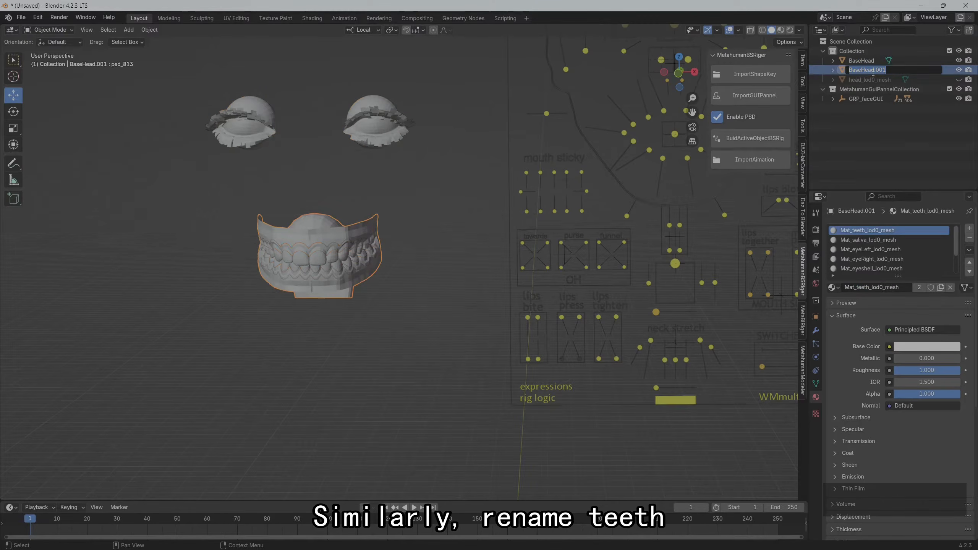
key("ctrl+v")
key("Return")
Remove every material slot from teeth_lod0_mesh except Mat_teeth_lod0_mesh
scroll(881, 254, "down", 3)
left_click(903, 269)
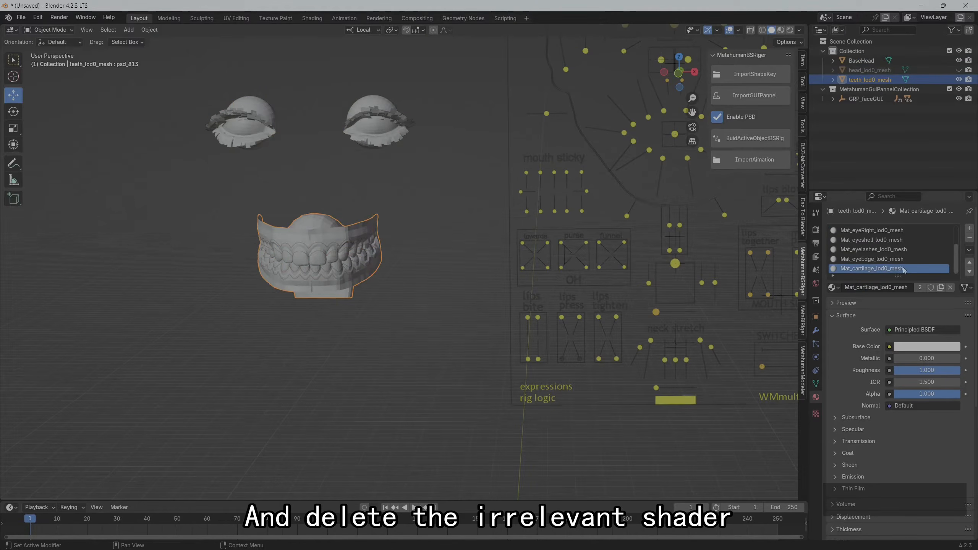
left_click(969, 238)
left_click(969, 238)
left_click(969, 238)
left_click(969, 238)
left_click(969, 238)
left_click(969, 238)
left_click(969, 238)
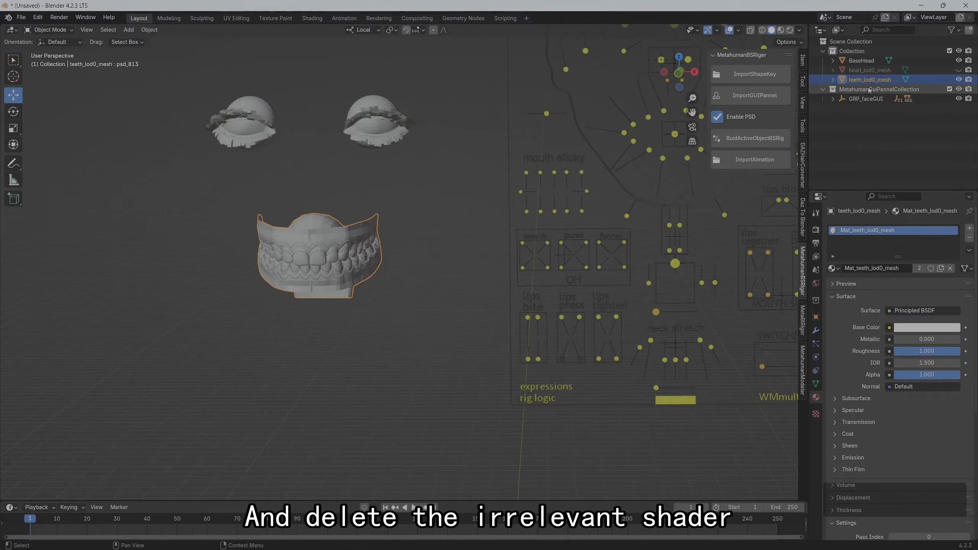
Hide teeth_lod0_mesh, remove the Mat_teeth_lod0_mesh slot from BaseHead, and open BaseHead in Edit Mode
left_click(958, 80)
mouse_move(422, 253)
middle_mouse_down()
mouse_move(434, 245)
mouse_move(414, 240)
middle_mouse_up()
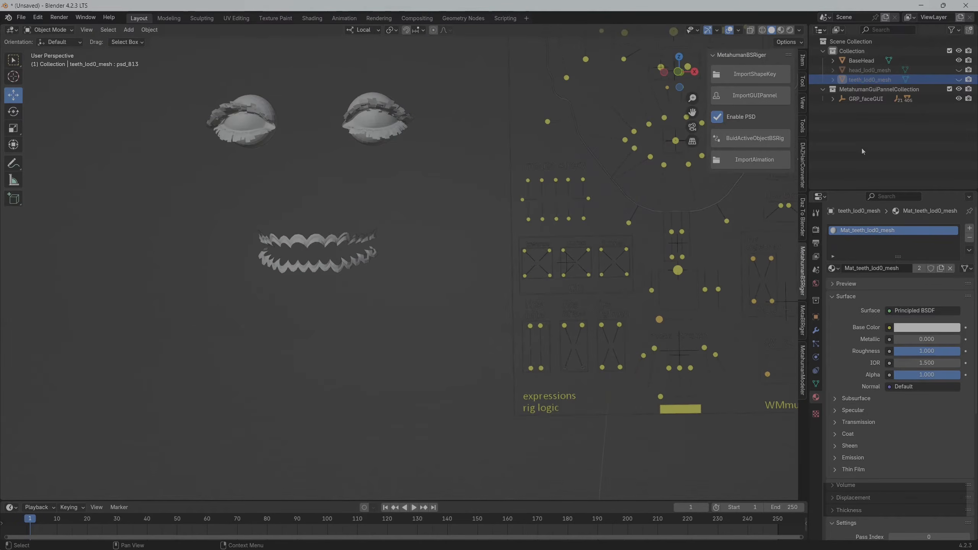
left_click(862, 61)
key("Tab")
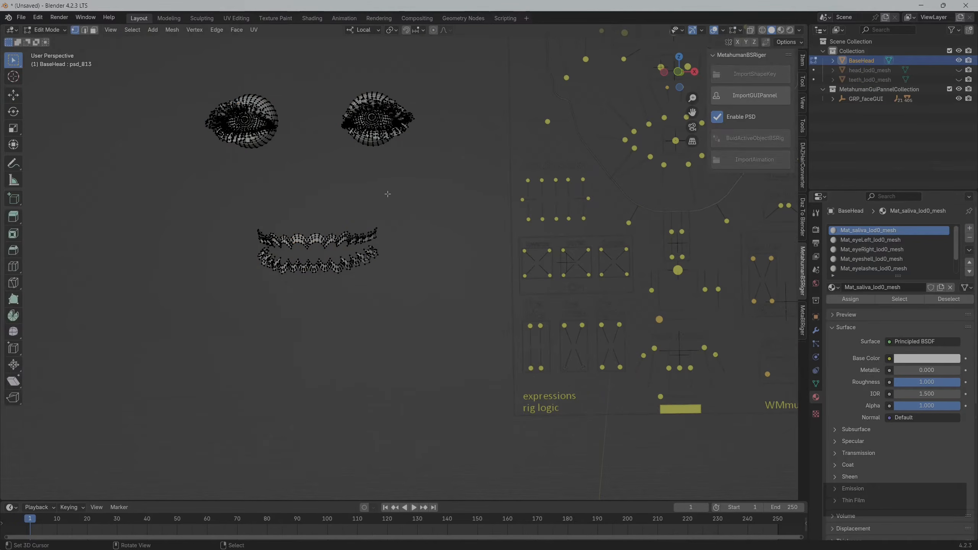
Check which BaseHead geometry the Mat_saliva_lod0_mesh slot covers by selecting its assigned faces, and clear the selection
left_click(898, 302)
scroll(361, 163, "up", 2)
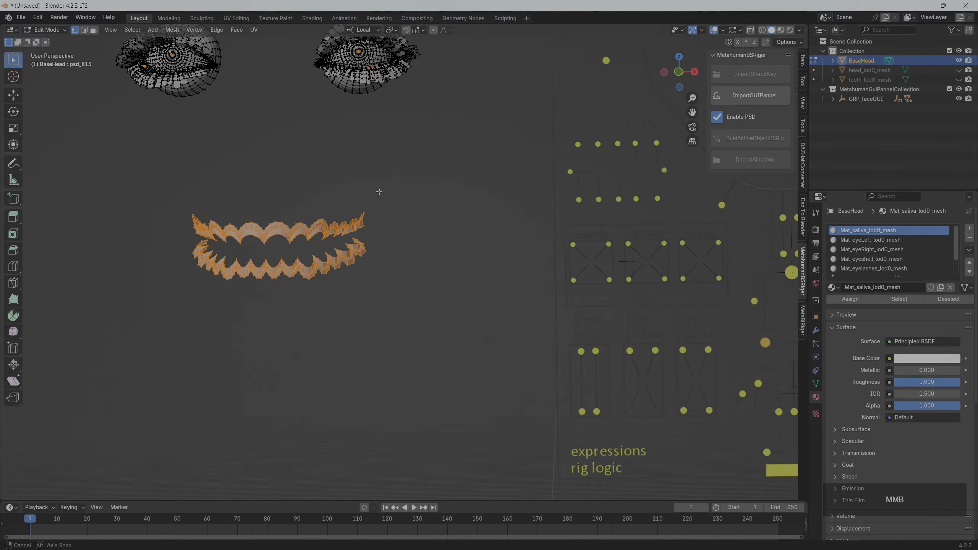
middle_click_drag(361, 163, 371, 159)
left_click(431, 189)
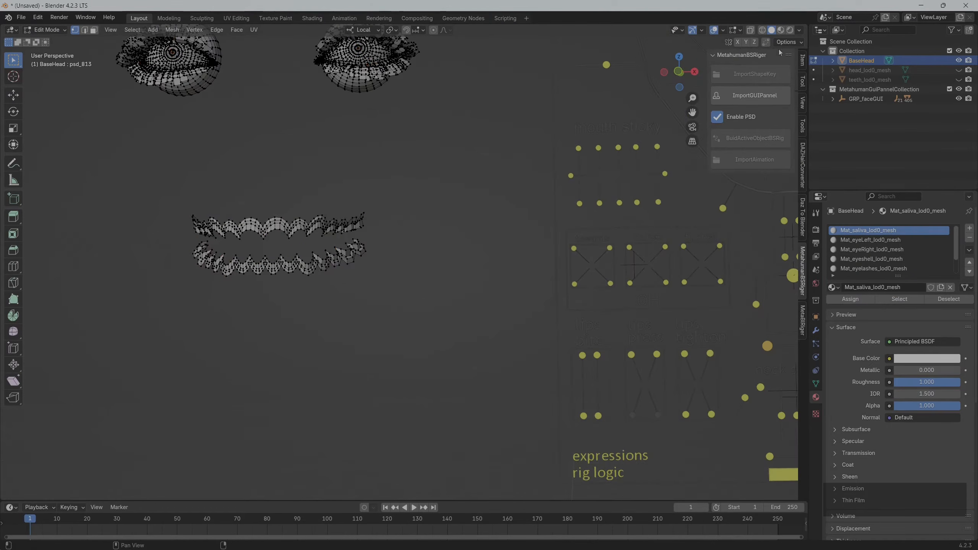
Separate the upper and lower saliva strips from BaseHead into their own object using linked geometry selection
key("l")
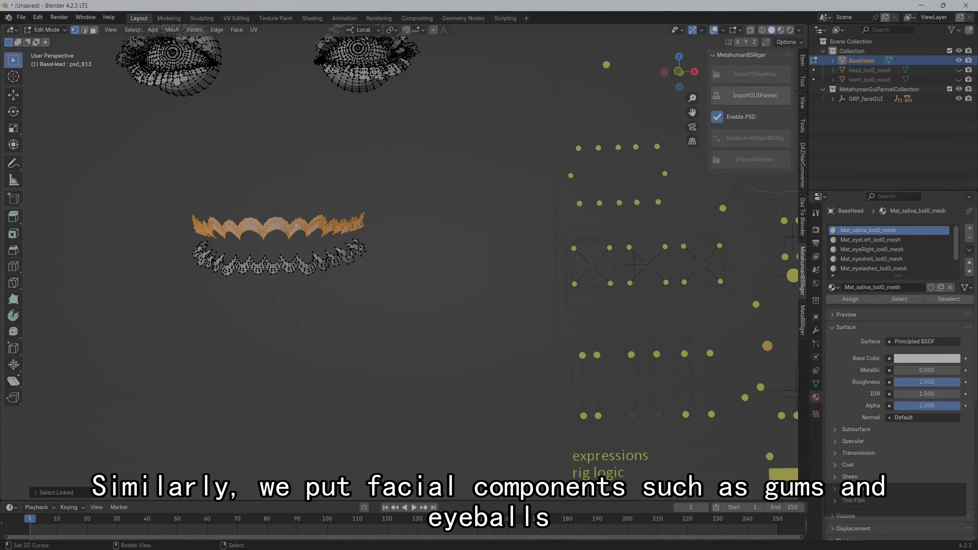
right_click(312, 267, "shift")
key("l")
mouse_move(419, 272)
middle_mouse_down()
mouse_move(401, 275)
mouse_move(411, 274)
middle_mouse_up()
key("p")
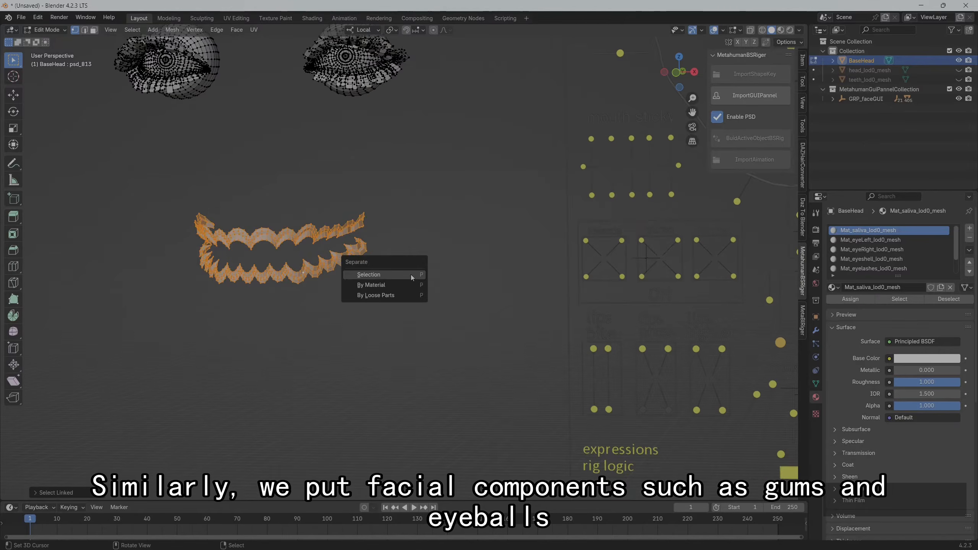
left_click(411, 274)
key("Tab")
Rename the separated saliva object as saliva_lod0_mesh, copying the name from its material
left_click(892, 289)
left_click_drag(901, 288, 858, 288)
key("ctrl+c")
double_click(875, 72)
key("ctrl+v")
key("Return")
Remove the material slots other than Mat_saliva_lod0_mesh from saliva_lod0_mesh
left_click(873, 79)
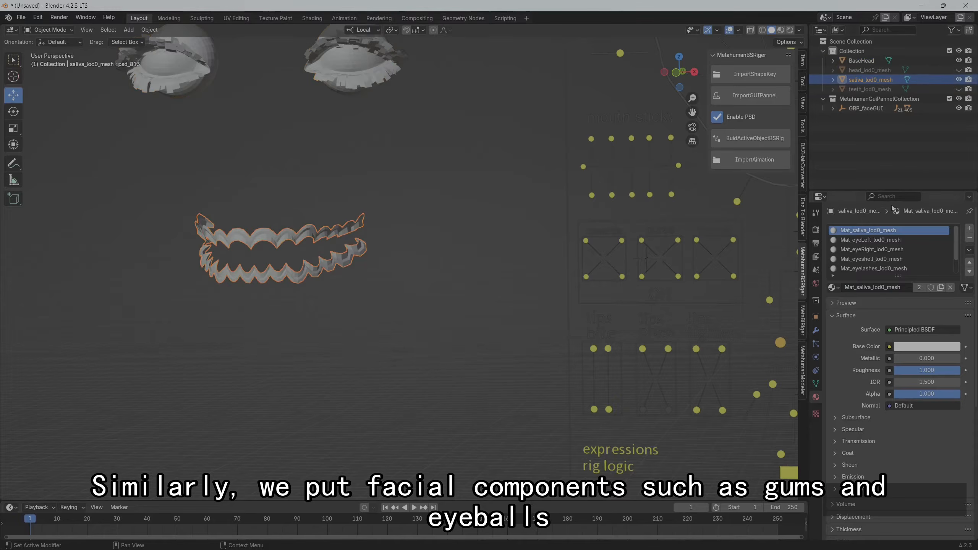
left_click(873, 269)
left_click(970, 239)
left_click(970, 240)
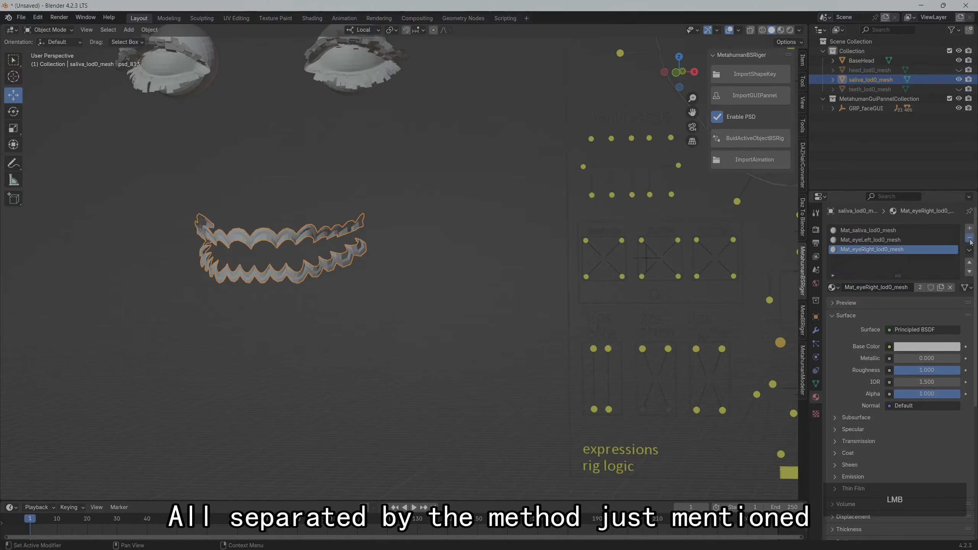
left_click(970, 240)
left_click(970, 239)
Remove the Mat_saliva_lod0_mesh slot from BaseHead and hide saliva_lod0_mesh in the viewport
left_click(862, 61)
left_click(969, 238)
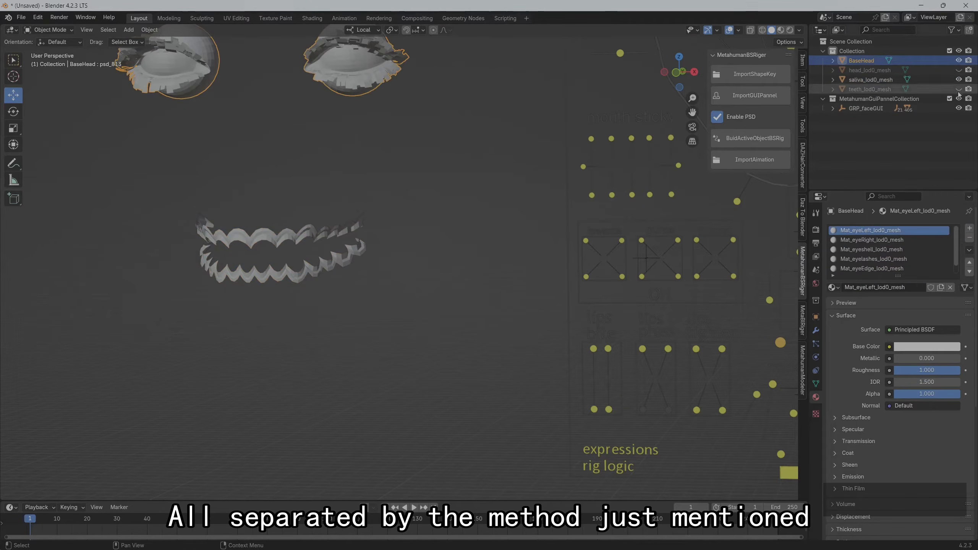
left_click(959, 79)
Check in Edit Mode which BaseHead geometry the Mat_eyeLeft_lod0_mesh slot covers by selecting its assigned faces, and clear the selection
scroll(443, 174, "down", 3)
middle_click_drag(442, 173, 471, 193, "shift")
key("Tab")
scroll(296, 173, "up", 3)
middle_click_drag(297, 173, 311, 233, "shift")
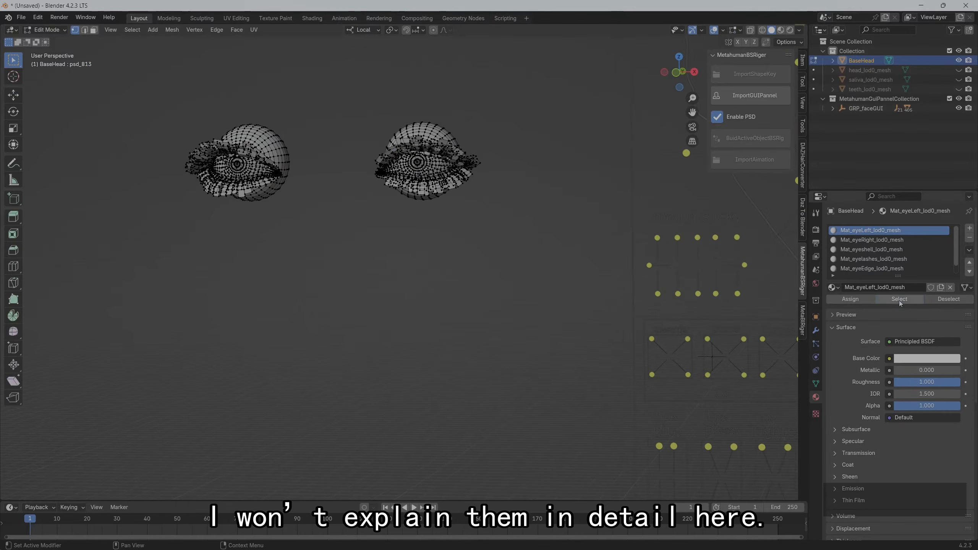
left_click(900, 300)
middle_click_drag(543, 111, 595, 197)
scroll(550, 137, "up", 2)
middle_click_drag(595, 197, 539, 186)
left_click(641, 165)
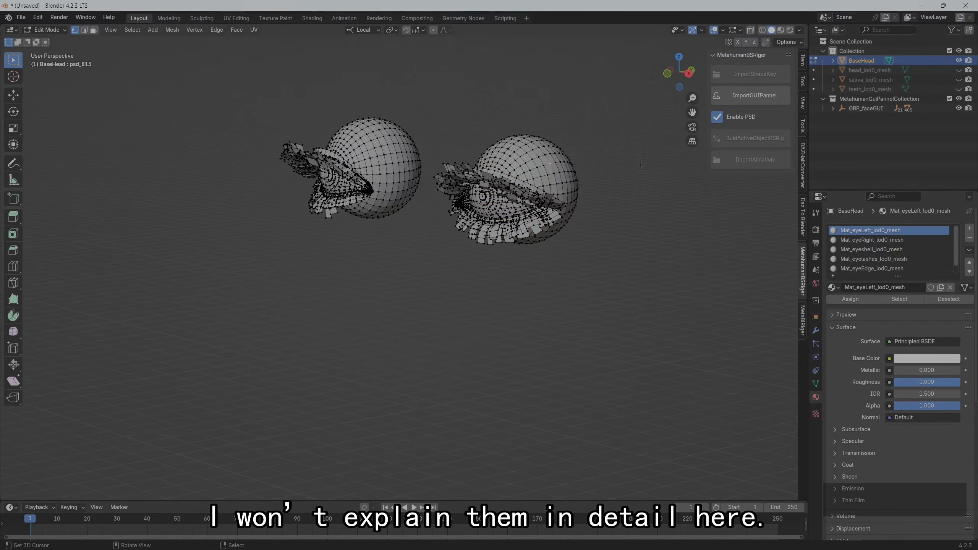
Select the linked left eyeball geometry of BaseHead and separate it into its own object
middle_click_drag(641, 165, 608, 169)
scroll(608, 169, "up", 1)
key("l")
scroll(543, 179, "up", 1)
middle_click_drag(543, 180, 562, 148)
key("p")
left_click(562, 148)
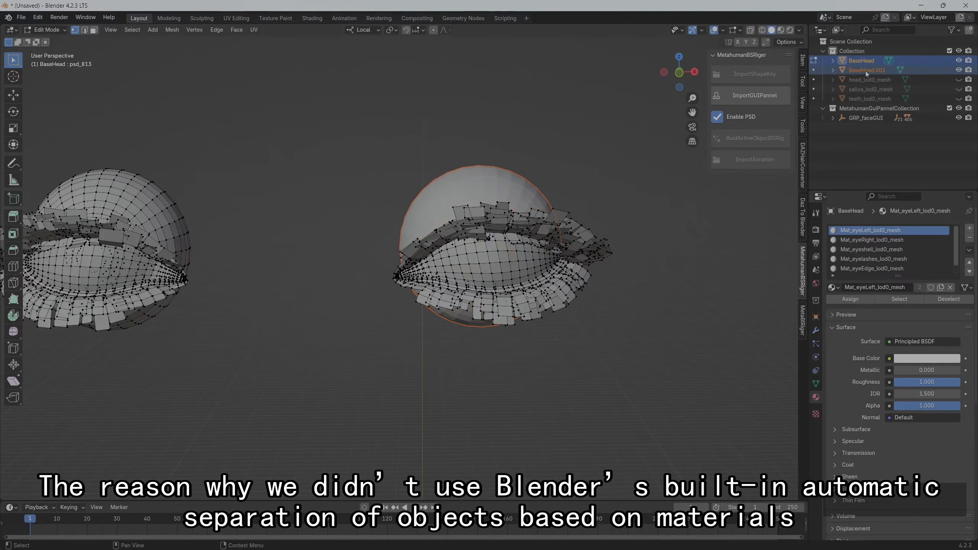
Rename the separated left eyeball object as eyeLeft_lod0_mesh, copying the name from its material
key("Tab")
left_click(867, 68)
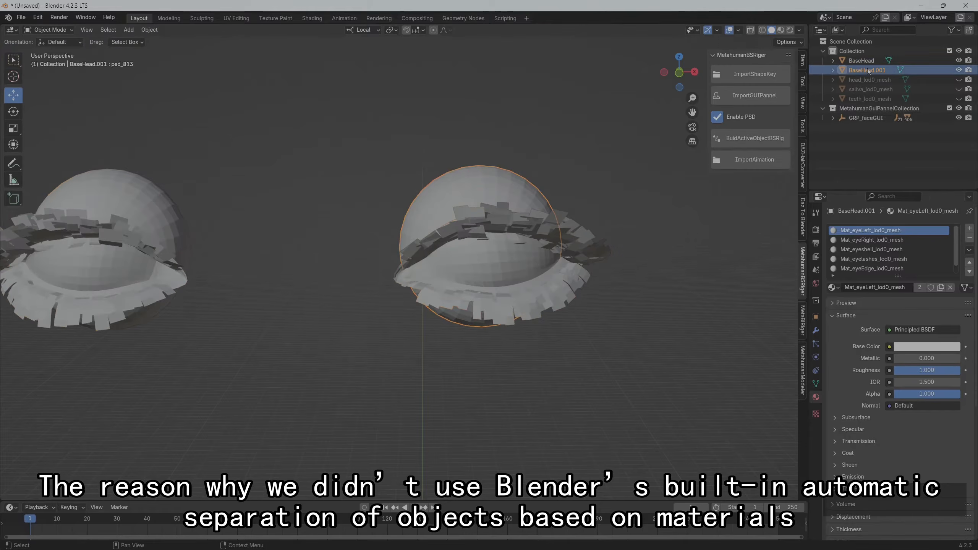
left_click(904, 287)
left_click_drag(905, 287, 860, 287)
double_click(857, 72)
key("ctrl+v")
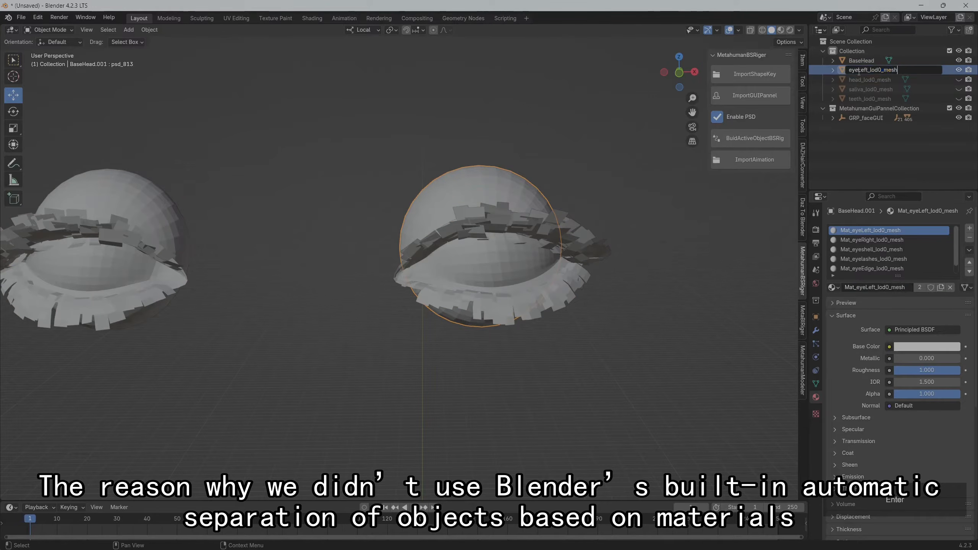
key("Return")
Remove the material slots other than Mat_eyeLeft_lod0_mesh from eyeLeft_lod0_mesh
scroll(909, 268, "down", 1)
left_click(909, 269)
left_click(969, 238)
left_click(970, 238)
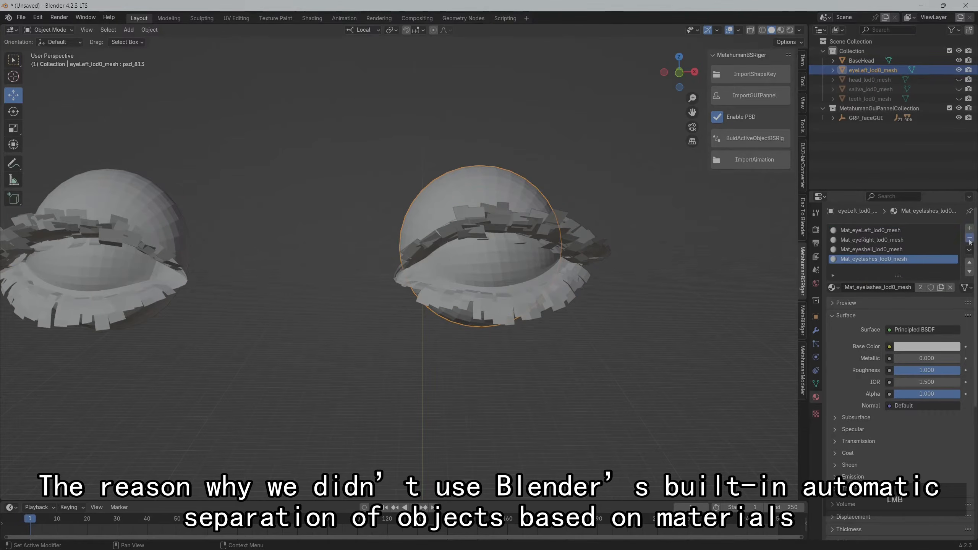
Remove the Mat_eyeLeft_lod0_mesh slot from BaseHead and hide eyeLeft_lod0_mesh in the viewport
left_click(969, 238)
left_click(969, 238)
left_click(969, 238)
left_click(863, 60)
left_click(969, 238)
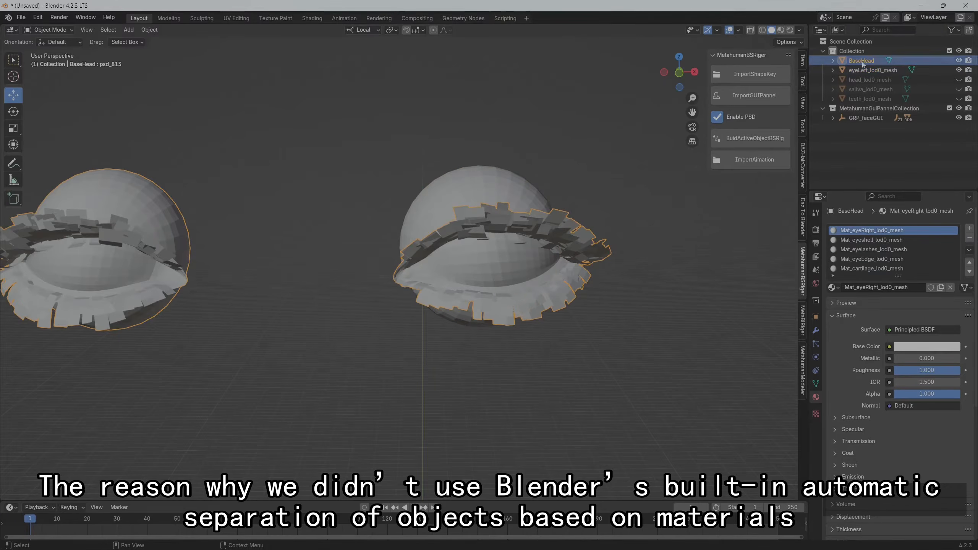
left_click(958, 70)
Select the linked right eyeball geometry of BaseHead and separate it into its own object
middle_click_drag(487, 270, 460, 244)
key("Tab")
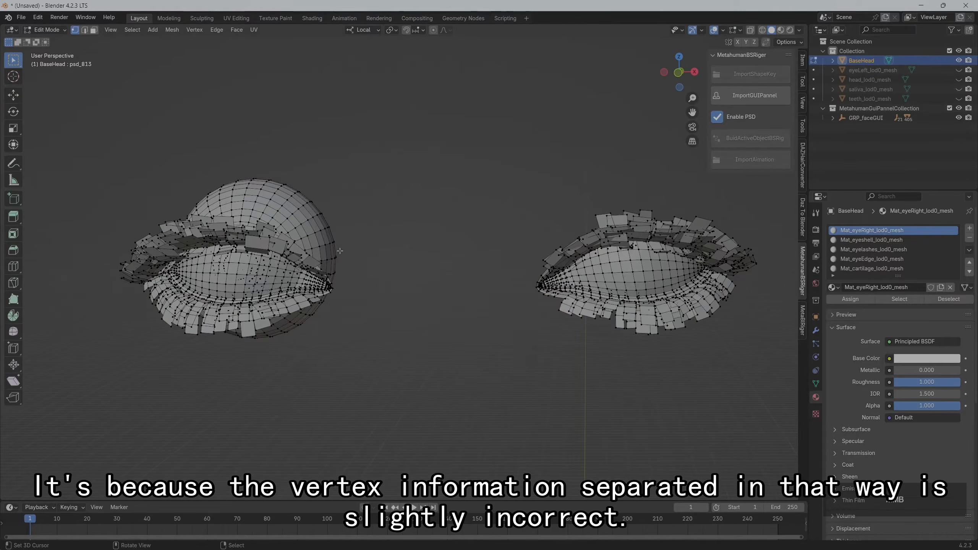
scroll(240, 170, "up", 3)
key("l")
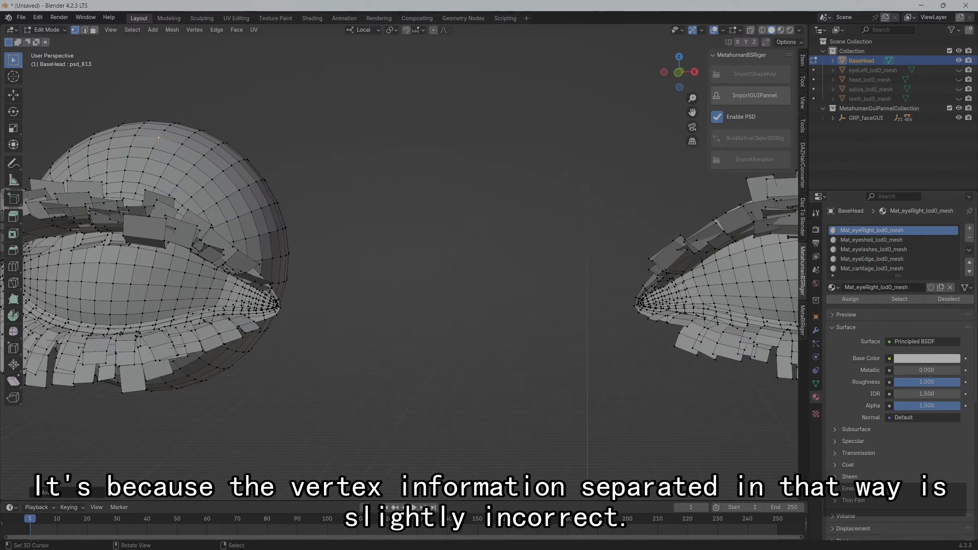
scroll(241, 171, "down", 2)
key("p")
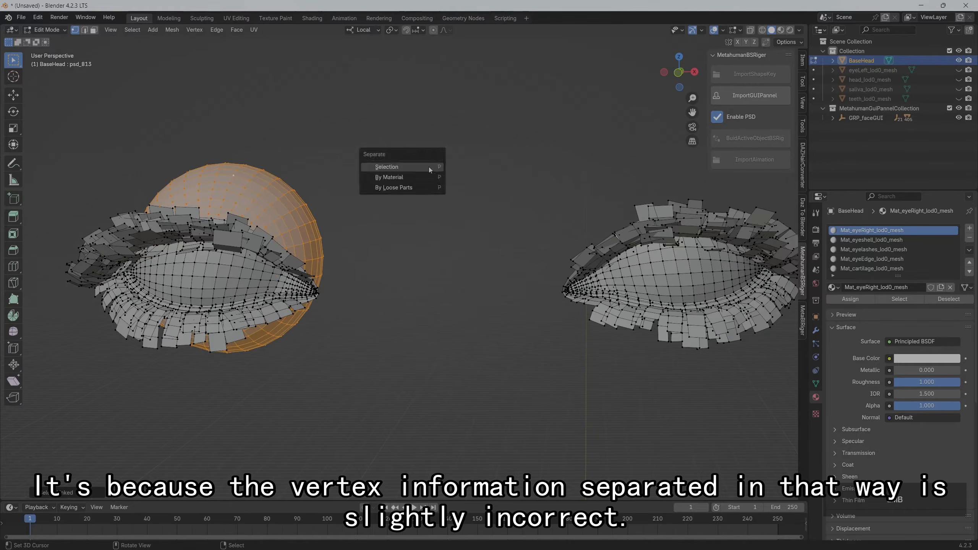
left_click(429, 166)
Rename the separated right eyeball object as eyeRight_lod0_mesh, copying the name from its material
key("Tab")
left_click(901, 288)
key("Escape")
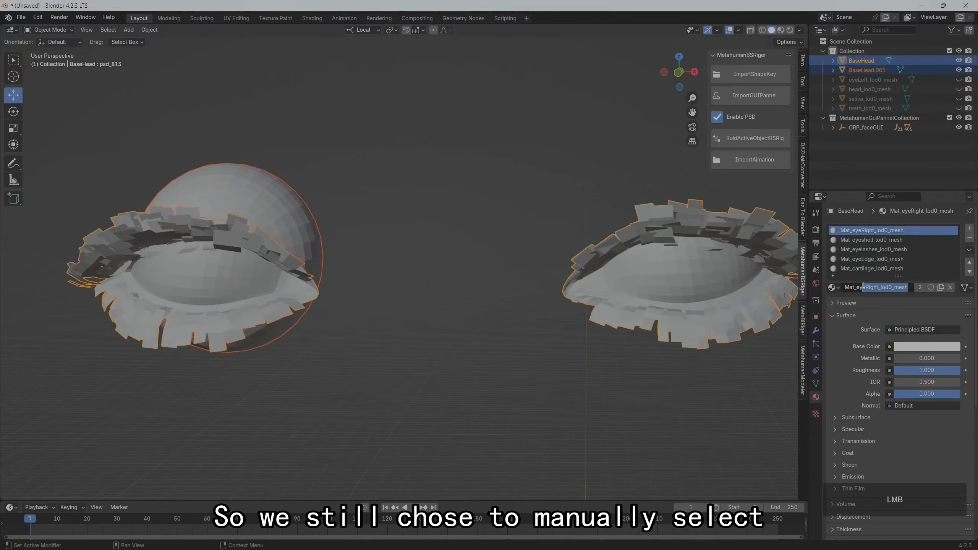
left_click(874, 69)
double_click(874, 70)
key("ctrl+v")
key("Return")
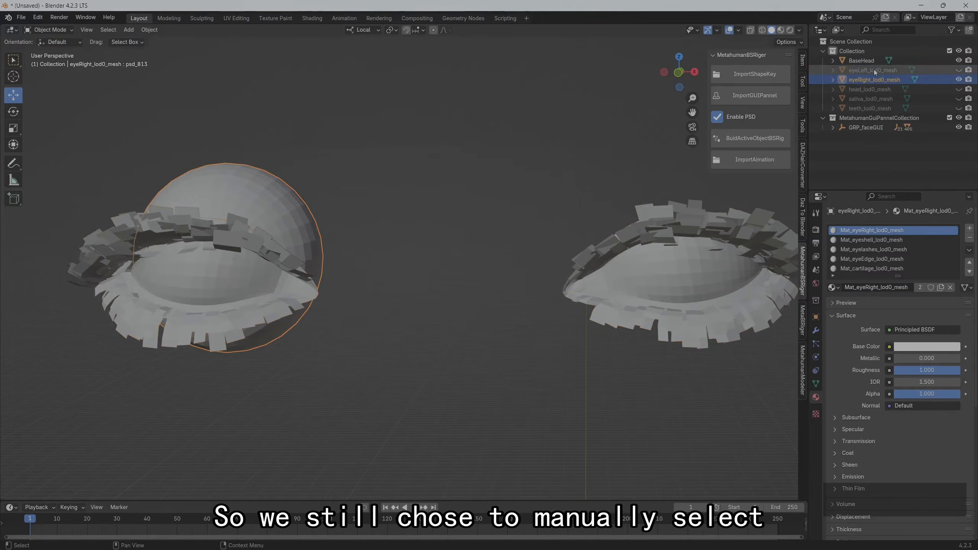
Remove the material slots other than Mat_eyeRight_lod0_mesh from eyeRight_lod0_mesh
scroll(891, 268, "up", 1)
left_click(891, 269)
scroll(903, 262, "up", 1)
left_click(969, 238)
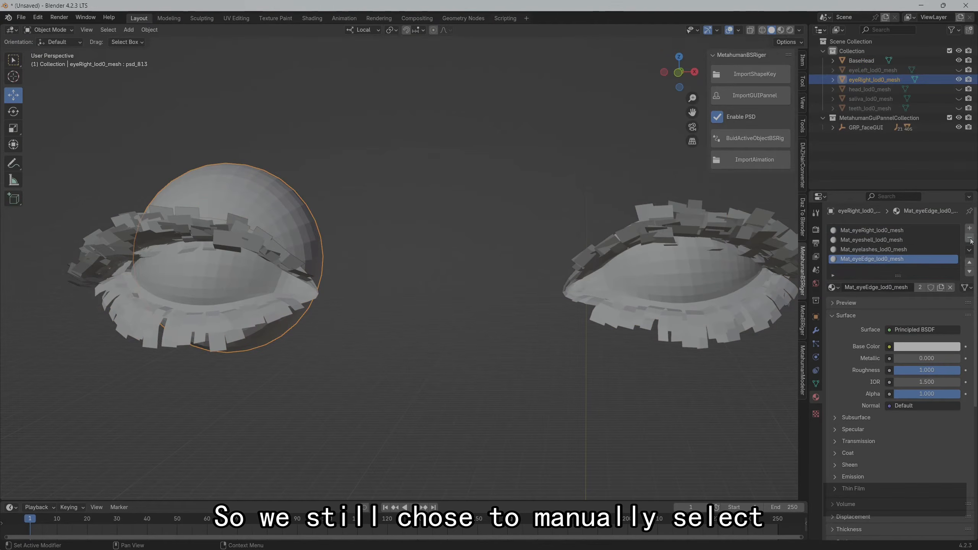
left_click(969, 238)
Remove the Mat_eyeRight_lod0_mesh slot from BaseHead and hide eyeRight_lod0_mesh in the viewport
left_click(969, 237)
left_click(969, 238)
left_click(864, 61)
left_click(969, 238)
Check in Edit Mode which BaseHead geometry the Mat_eyeshell_lod0_mesh slot covers by selecting its assigned faces, and clear the selection
key("Tab")
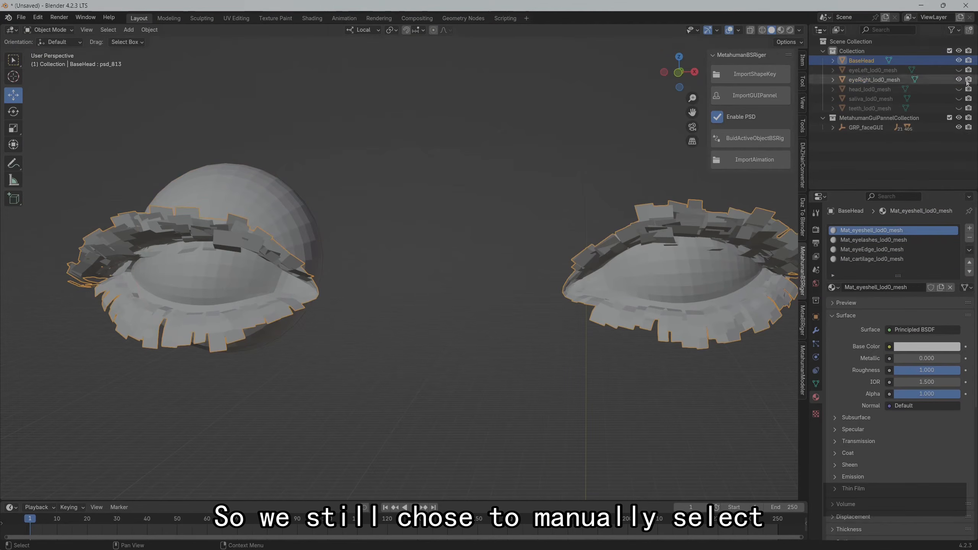
middle_click_drag(493, 228, 427, 233)
scroll(407, 232, "down", 2)
scroll(407, 232, "up", 3)
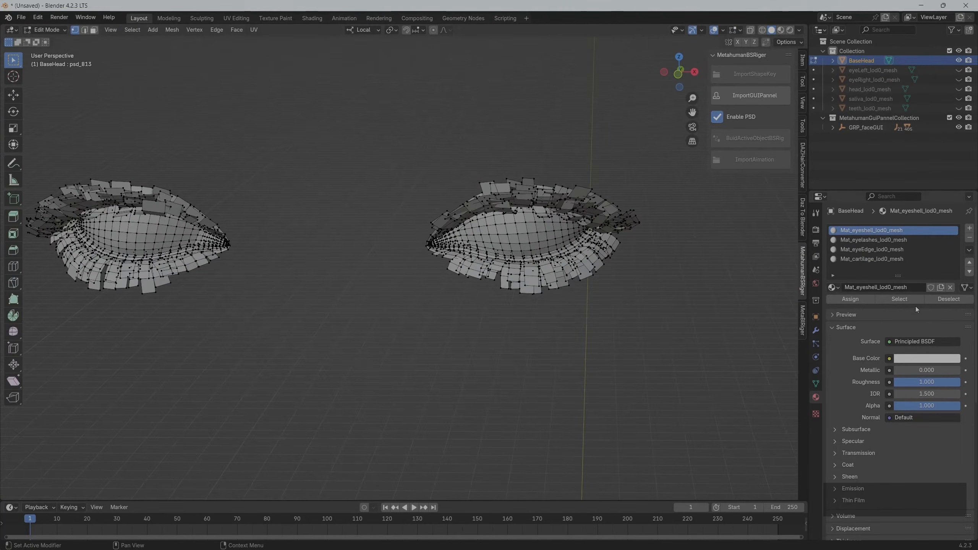
left_click(908, 300)
middle_click_drag(462, 287, 445, 305)
right_click(520, 266)
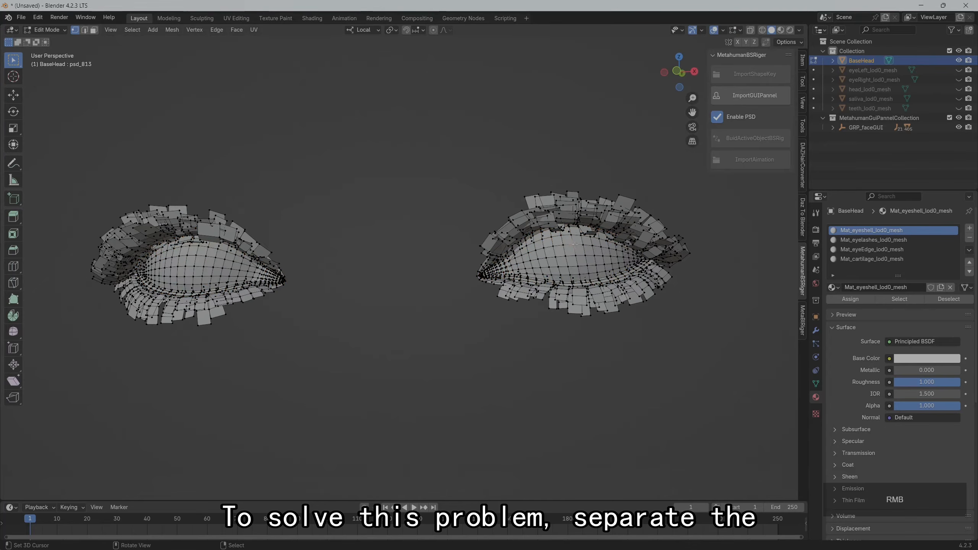
Select the linked eye shell surfaces of both eyes on BaseHead and separate them into a new object
key("ctrl+l")
scroll(406, 266, "up", 2)
middle_click_drag(97, 255, 371, 263, "shift")
right_click(372, 263, "shift")
key("ctrl+l")
scroll(371, 263, "down", 3)
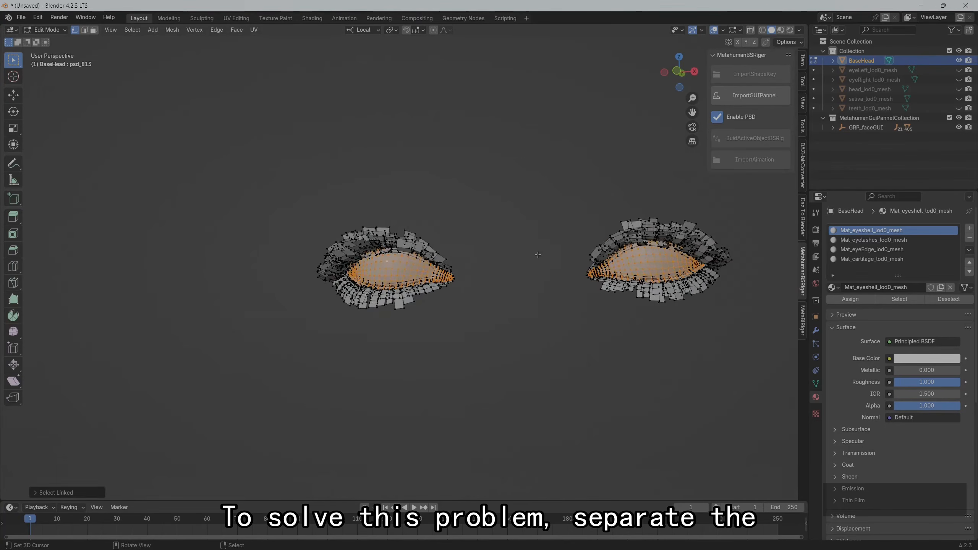
key("p")
left_click(535, 261)
Rename the separated eye shell object as eyeshell_lod0_mesh, copying the name from its material
key("Tab")
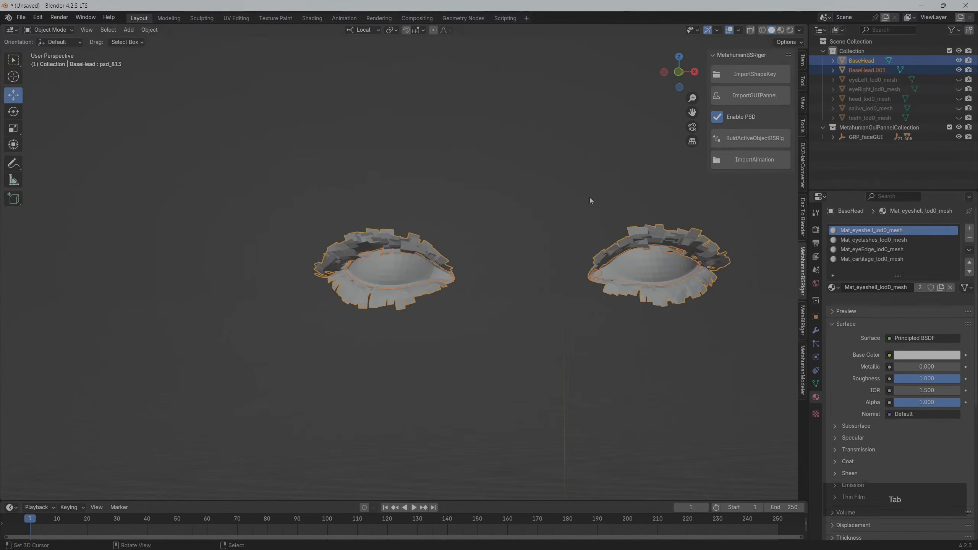
double_click(914, 287)
key("ctrl+c")
double_click(871, 71)
key("ctrl+v")
key("Return")
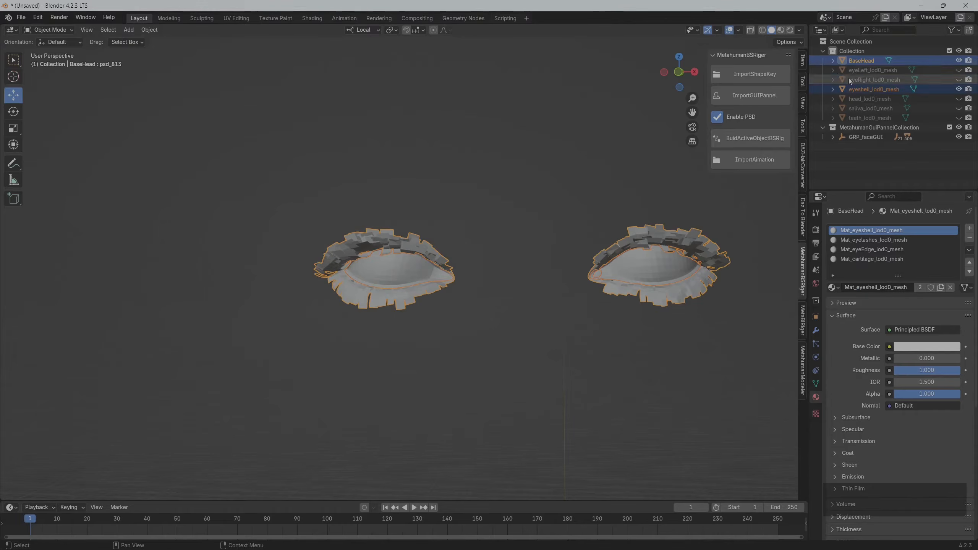
Remove the material slots other than Mat_eyeshell_lod0_mesh from eyeshell_lod0_mesh
left_click(885, 90)
left_click(893, 260)
left_click(969, 238)
left_click(969, 238)
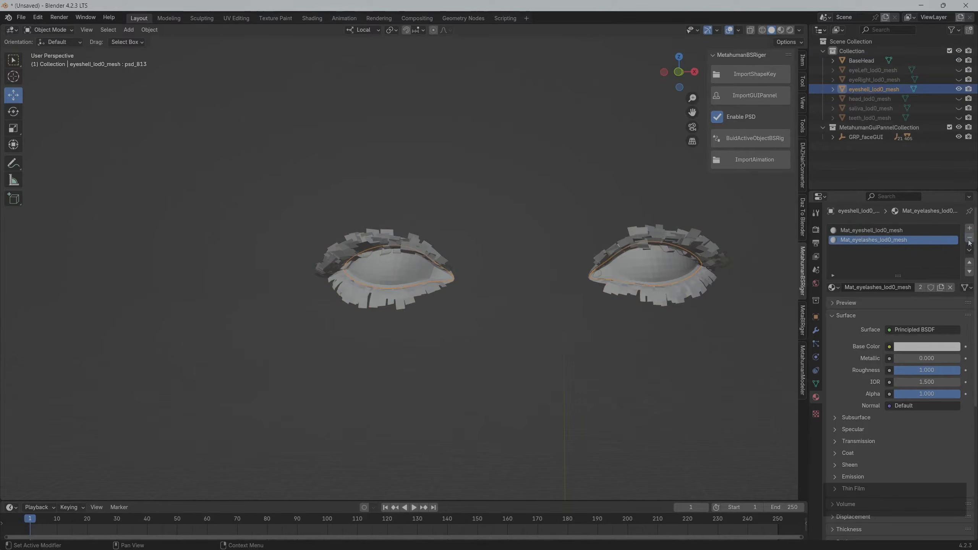
left_click(970, 238)
Hide eyeshell_lod0_mesh in the viewport and remove the Mat_eyeshell_lod0_mesh slot from BaseHead
key("h")
left_click(865, 62)
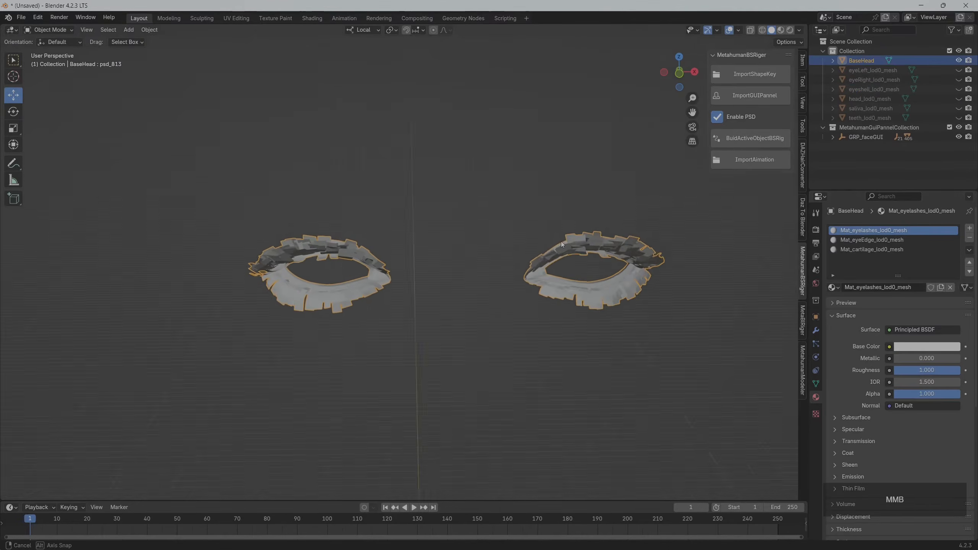
Try deleting the BaseHead geometry assigned to Mat_eyelashes_lod0_mesh, and undo the deletion
key("Tab")
scroll(698, 265, "up", 1)
middle_click_drag(698, 265, 713, 239)
left_click(906, 300)
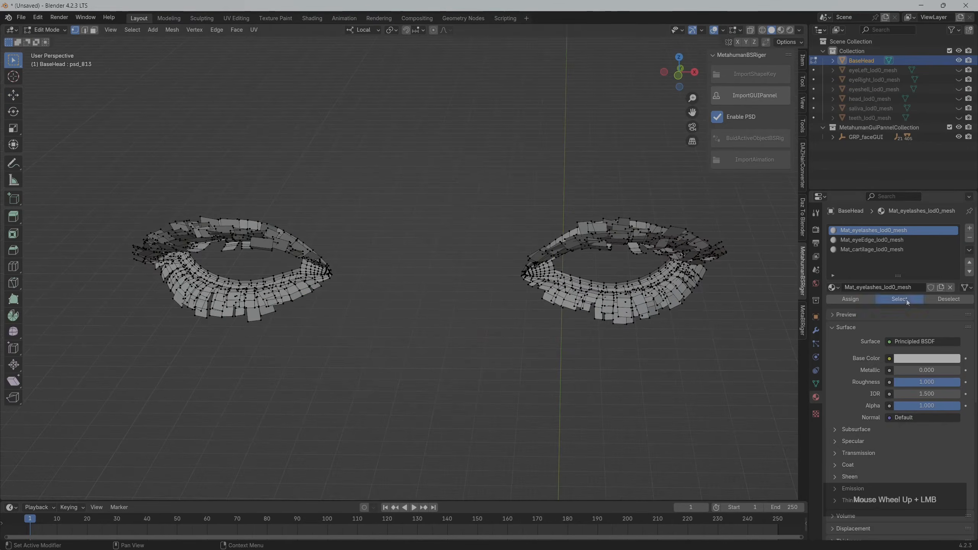
middle_click_drag(546, 231, 497, 221)
key("x")
left_click(509, 225)
scroll(492, 216, "up", 2)
key("ctrl+z")
middle_click_drag(497, 221, 503, 225)
middle_click_drag(515, 224, 539, 236)
right_click(502, 221)
Check which BaseHead geometry the Mat_eyeEdge_lod0_mesh slot covers by selecting its assigned faces, and clear the selection
left_click(878, 240)
left_click(899, 300)
scroll(539, 236, "up", 4)
scroll(467, 256, "down", 5)
scroll(380, 247, "up", 2)
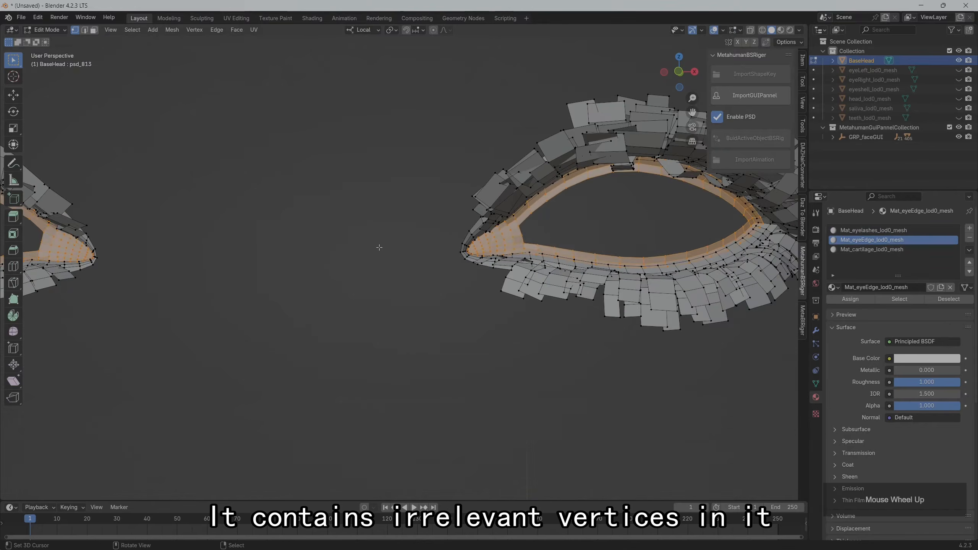
key("alt+a")
Select the linked eye edge strips of both eyes on BaseHead and separate them into a new object
key("l")
scroll(548, 227, "down", 3)
middle_click_drag(230, 229, 384, 240, "shift")
scroll(384, 241, "up", 5)
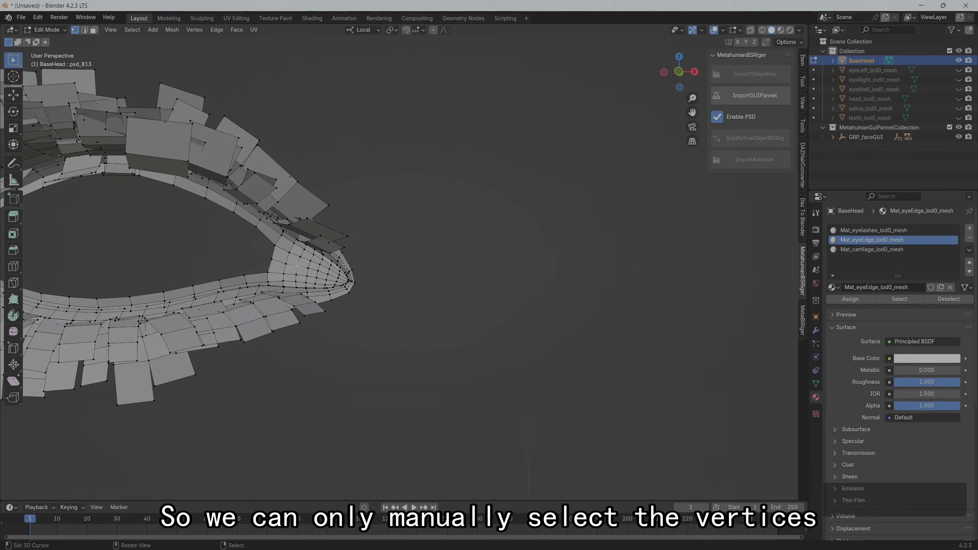
key("l")
scroll(477, 270, "down", 5)
key("p")
left_click(492, 275)
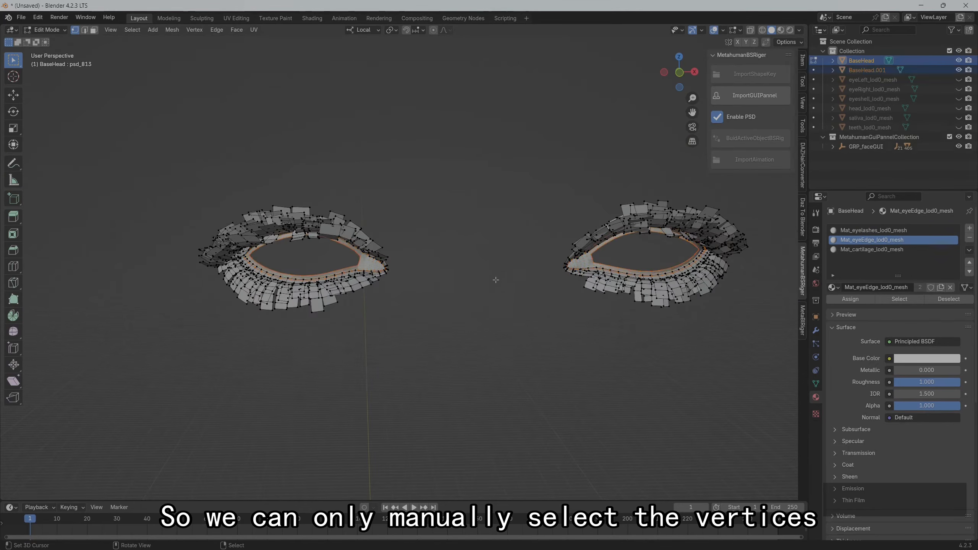
Rename the separated eye edge object as eyeEdge_lod0_mesh, copying the name from its material
key("Tab")
left_click(857, 287)
left_click_drag(857, 287, 911, 293)
key("ctrl+c")
double_click(872, 70)
key("ctrl+v")
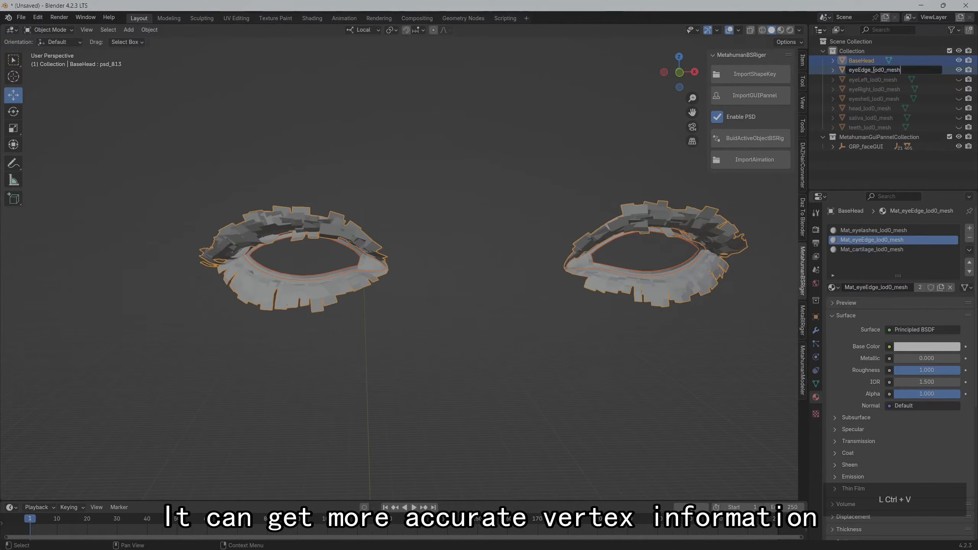
key("Return")
Remove the Mat_cartilage_lod0_mesh and Mat_eyelashes_lod0_mesh slots from eyeEdge_lod0_mesh
left_click(873, 70)
left_click(921, 249)
left_click(969, 240)
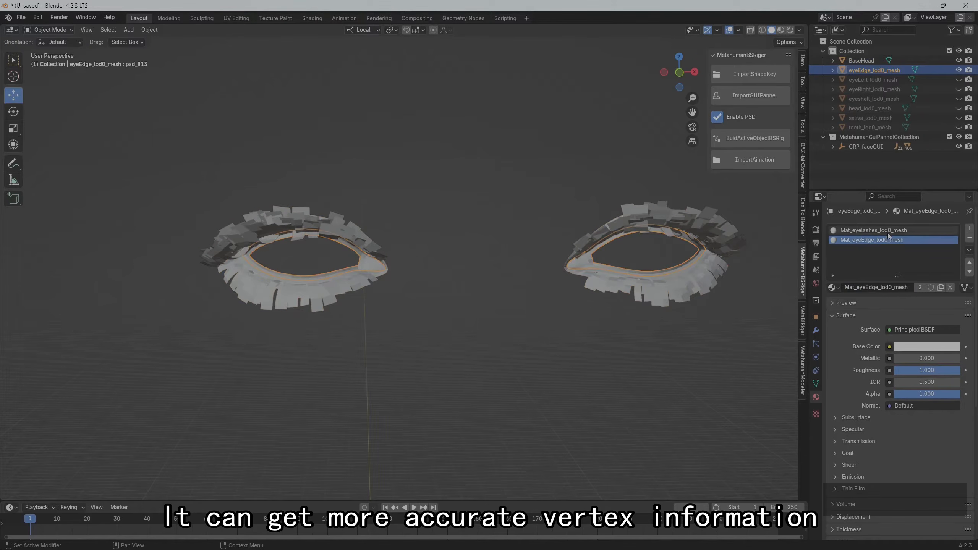
left_click(888, 233)
left_click(969, 239)
Remove the Mat_eyeEdge_lod0_mesh slot from BaseHead and hide eyeEdge_lod0_mesh in the viewport
left_click(864, 60)
left_click(969, 239)
middle_click_drag(612, 234, 595, 232)
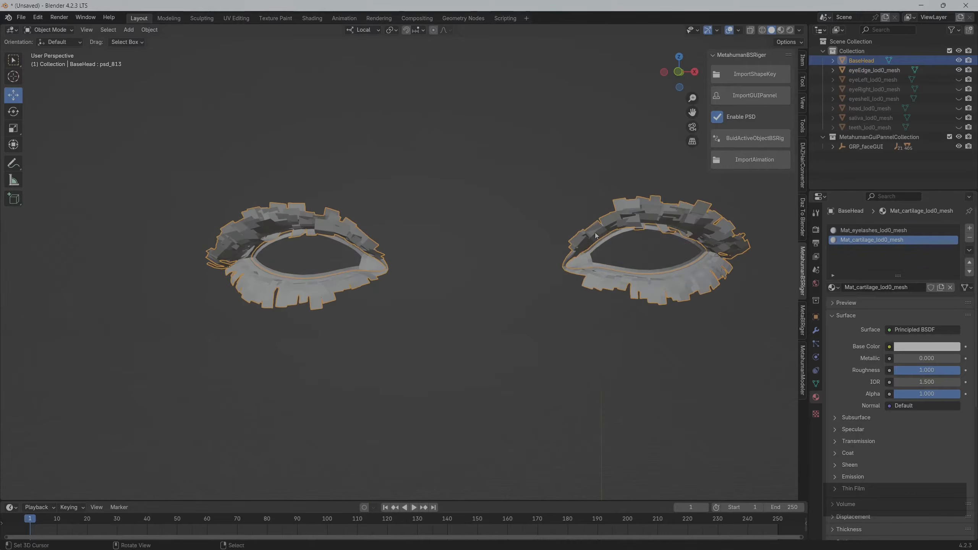
left_click(959, 71)
Check in Edit Mode which BaseHead geometry the Mat_cartilage_lod0_mesh slot covers by selecting its assigned faces, and clear the selection
scroll(474, 216, "up", 2)
key("Tab")
left_click(899, 299)
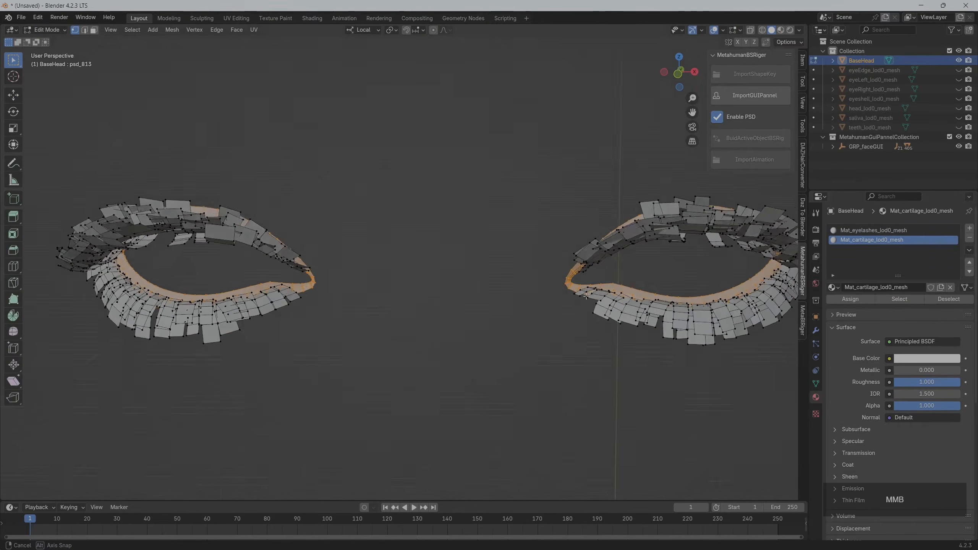
middle_click_drag(631, 262, 648, 284)
right_click(644, 288)
Select the linked cartilage strips around both eyes on BaseHead and separate them into a new object
key("l")
scroll(650, 286, "up", 4)
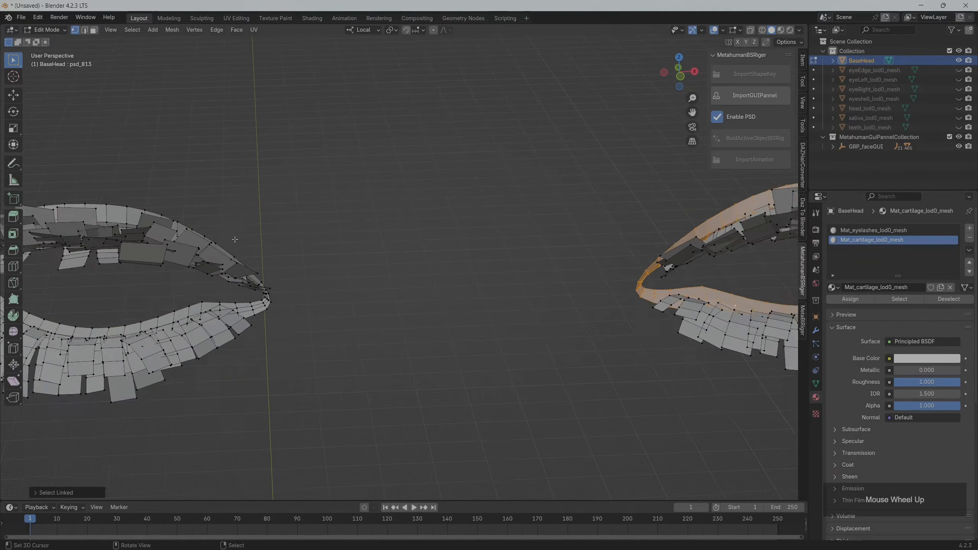
middle_click_drag(290, 306, 401, 346, "shift")
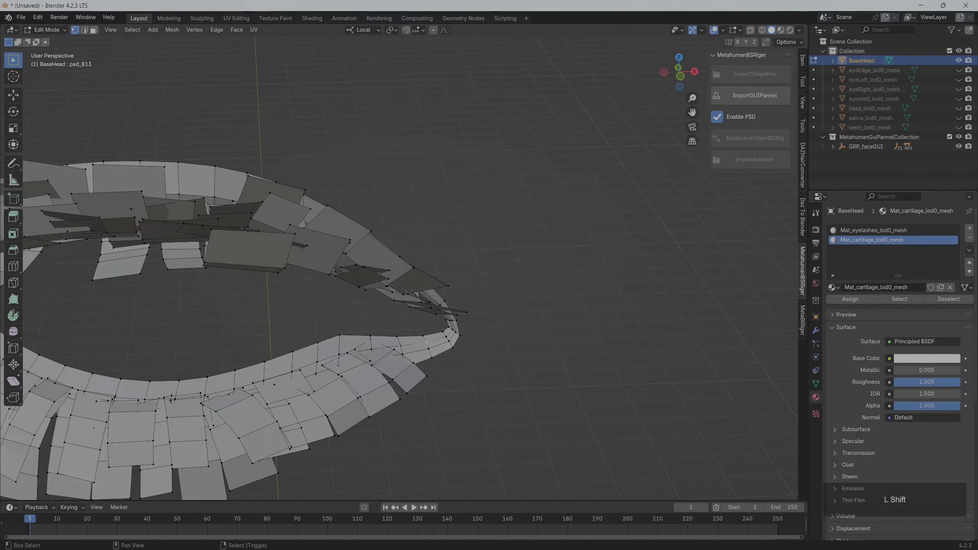
scroll(451, 339, "down", 5)
key("p")
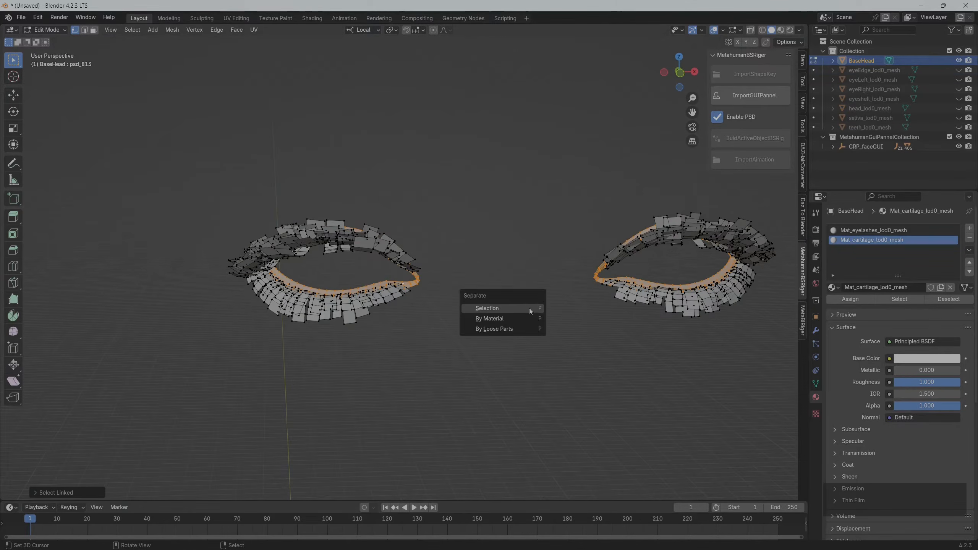
left_click(529, 309)
Rename the separated cartilage object as cartilage_lod0_mesh after its material, and remove its Mat_eyelashes_lod0_mesh slot
left_click(911, 287)
left_click_drag(909, 287, 860, 285)
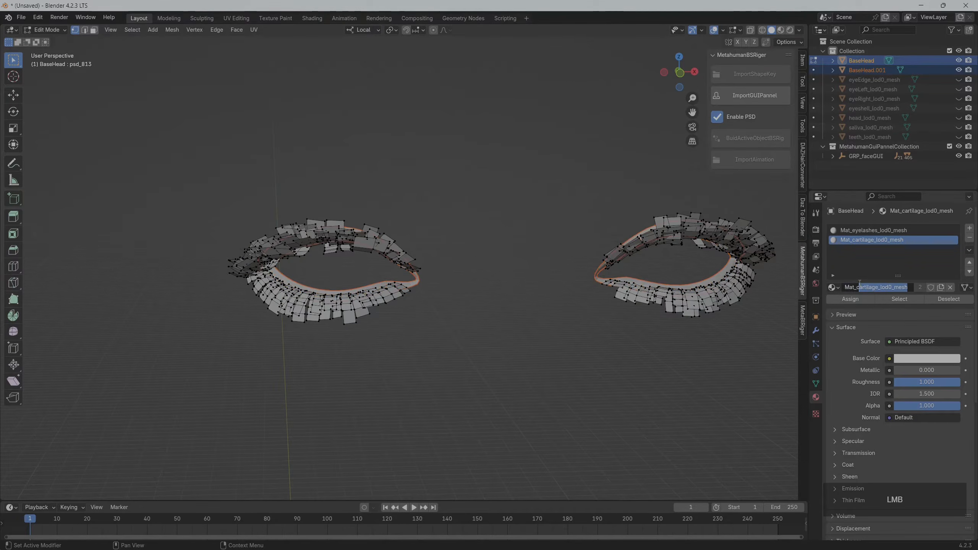
left_click(511, 201)
key("Tab")
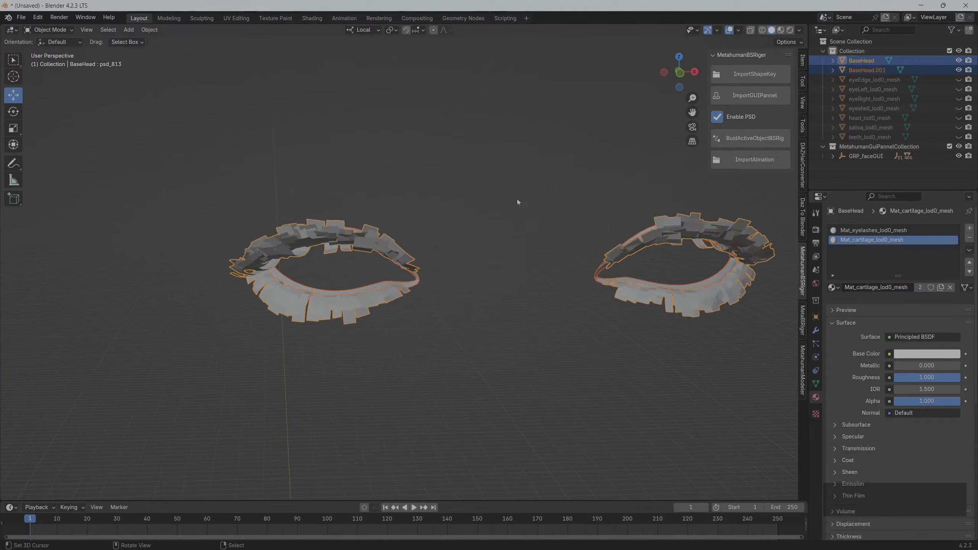
double_click(867, 70)
key("ctrl+v")
key("Return")
left_click(889, 232)
left_click(969, 238)
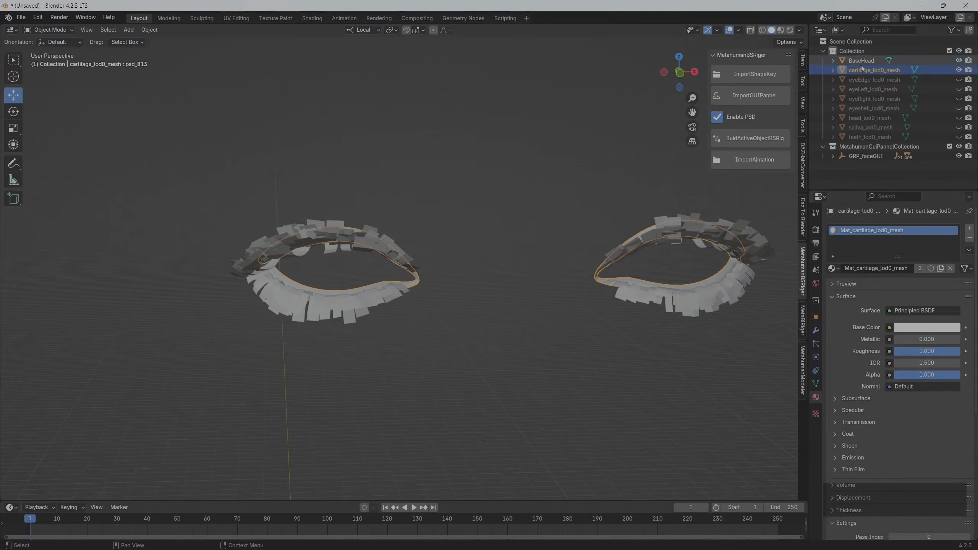
Hide cartilage_lod0_mesh in the viewport and remove the Mat_cartilage_lod0_mesh slot from BaseHead
left_click(861, 61)
left_click(958, 70)
middle_click_drag(624, 231, 617, 227)
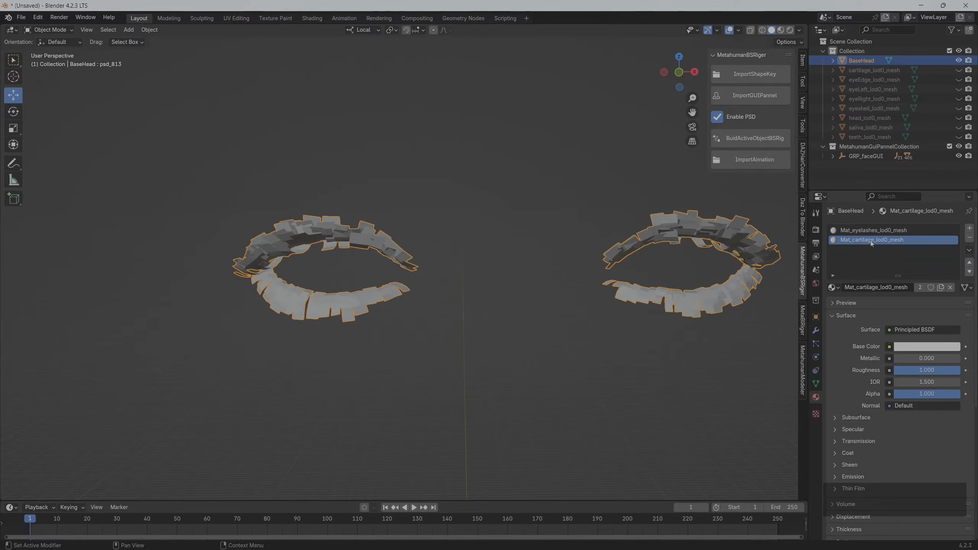
left_click(970, 238)
Rename the remaining BaseHead object as eyelashes_lod0_mesh
double_click(862, 60)
key("ctrl+v")
key("Return")
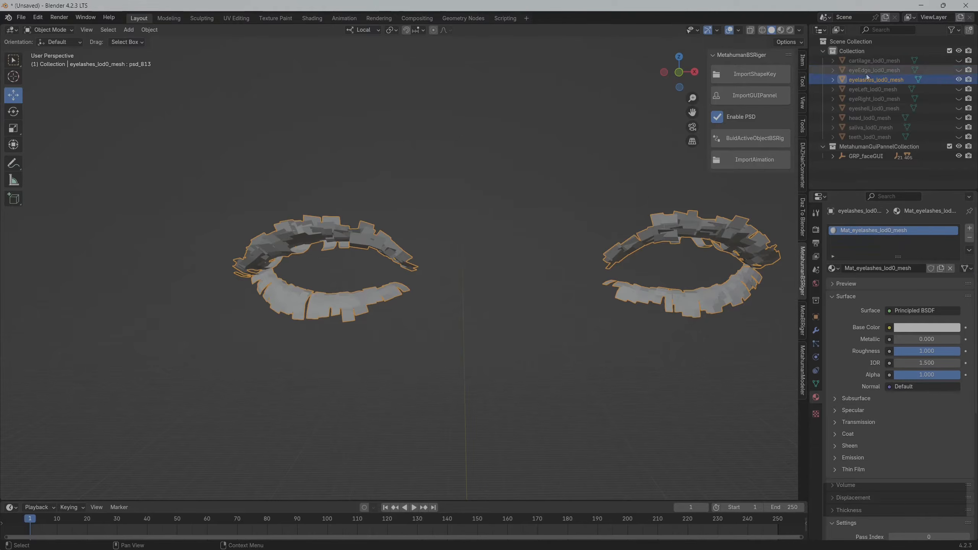
Delete the eyelashes_lod0_mesh object from the scene
middle_click_drag(421, 232, 392, 228)
key("x")
left_click(406, 218)
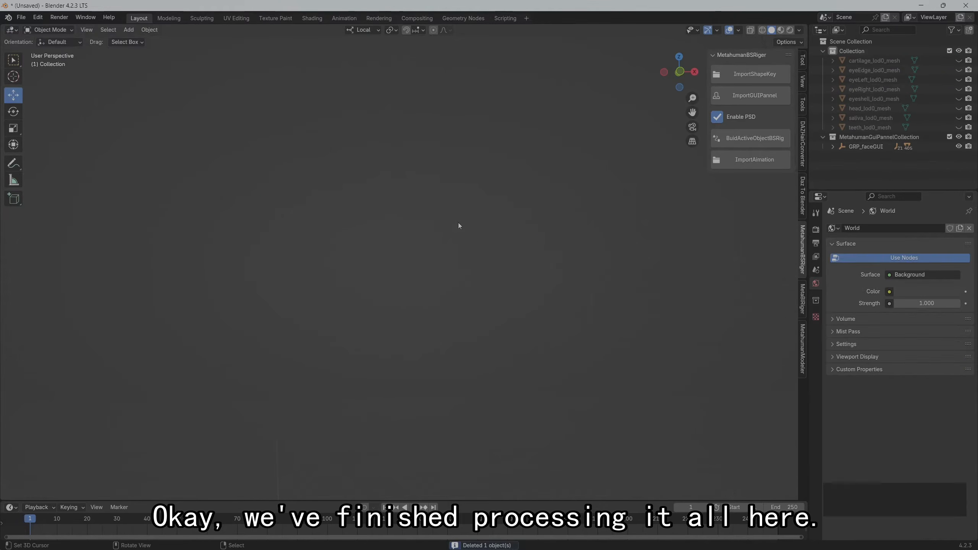
Unhide all the hidden head meshes in the viewport and deselect them
key("alt+h")
key("a")
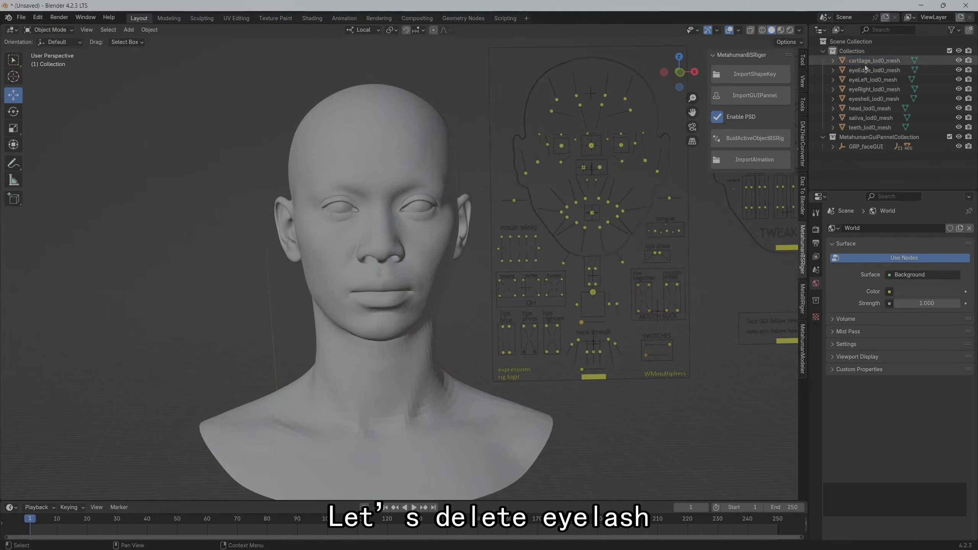
left_click(149, 30)
left_click(196, 249)
middle_click_drag(195, 248, 192, 245)
scroll(193, 246, "up", 3)
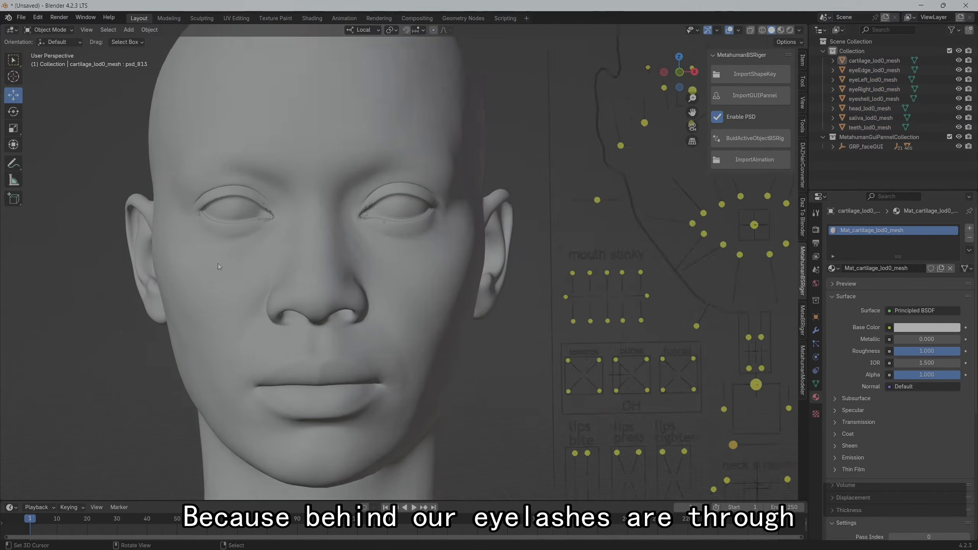
scroll(217, 263, "down", 1)
Test the separated head by moving the CTRL_R_eye_blink control of the face rig, and clear the control's location
left_click(609, 142)
left_click(589, 139)
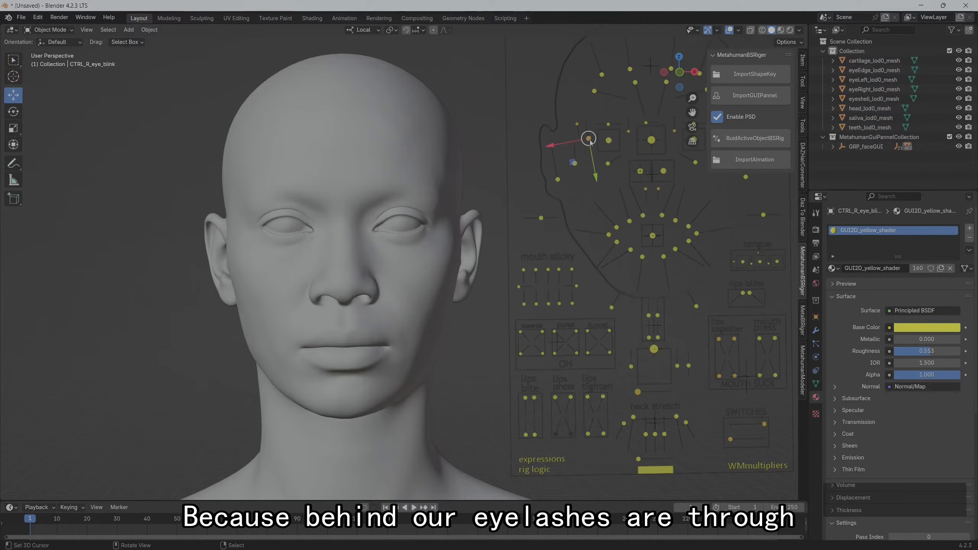
mouse_move(588, 139)
left_mouse_down()
mouse_move(590, 119)
mouse_move(594, 139)
mouse_move(600, 126)
mouse_move(585, 136)
left_mouse_up()
middle_click_drag(630, 181, 555, 194, "shift")
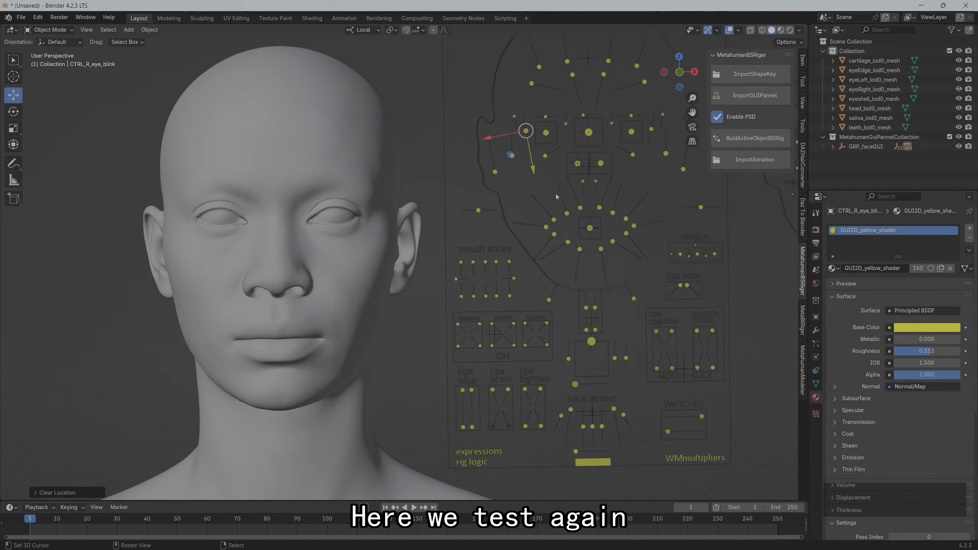
Test the left eye by moving the CTRL_L_eye control diagonally downward, and clear its location
left_click(631, 132)
left_click_drag(631, 135, 663, 162)
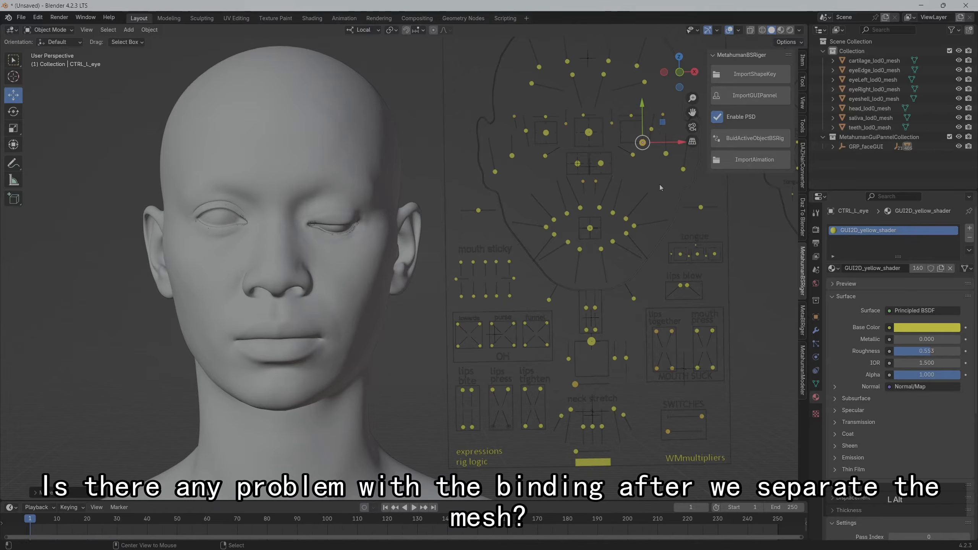
key("alt+g")
scroll(393, 217, "down", 1)
middle_click_drag(394, 217, 398, 180, "shift")
scroll(497, 198, "down", 1)
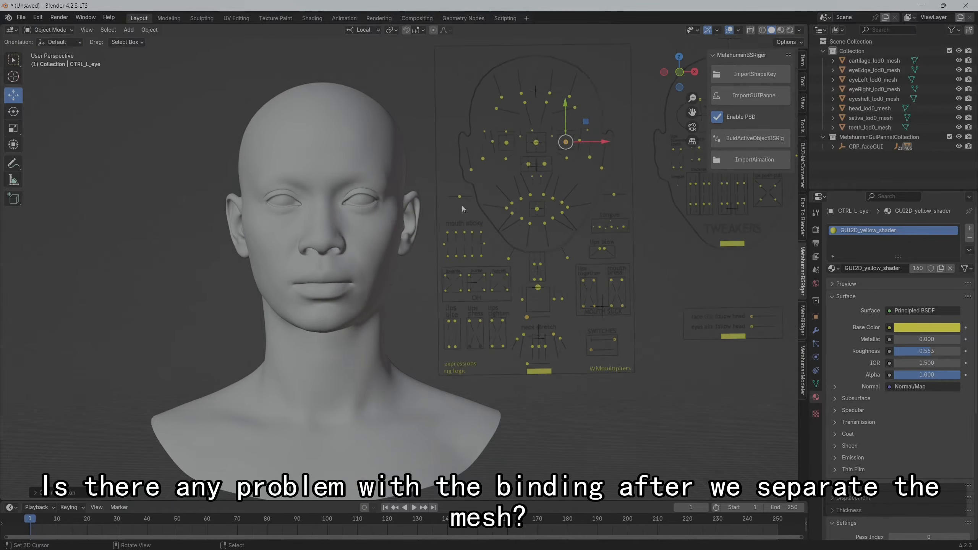
Start an Alembic import and browse to E:\UnrealProjects\UE5_5_Project\Saved, copying that folder path from File Explorer
left_click(21, 17)
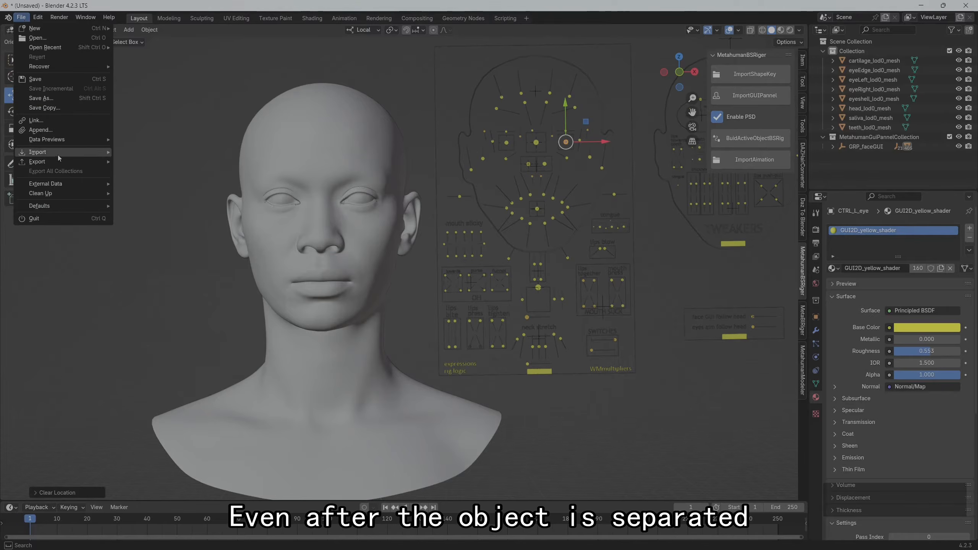
mouse_move(81, 150)
left_click(170, 162)
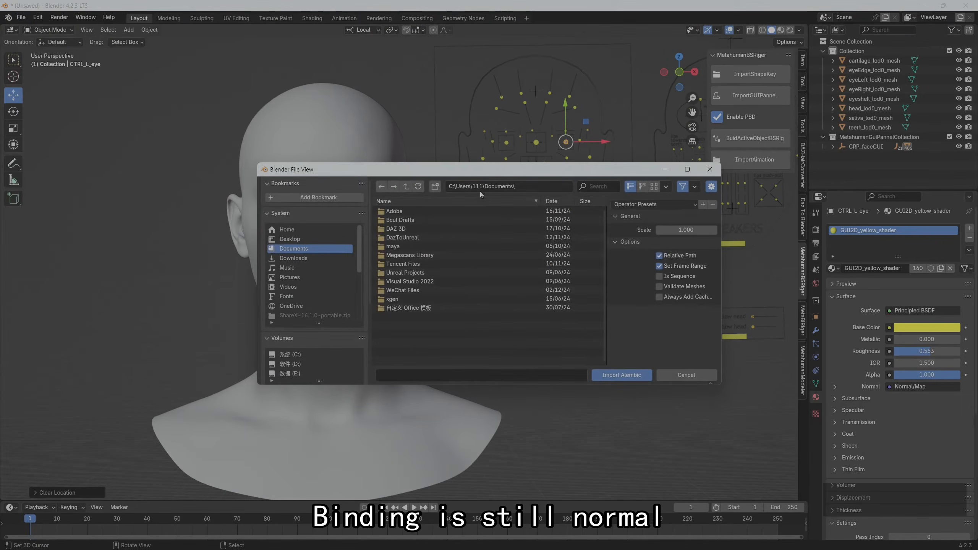
mouse_move(487, 541)
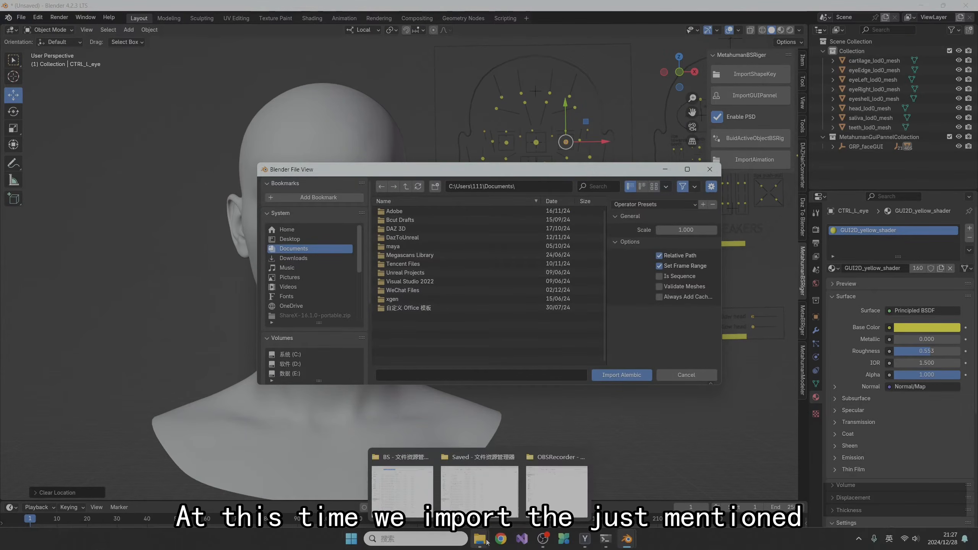
left_click(479, 490)
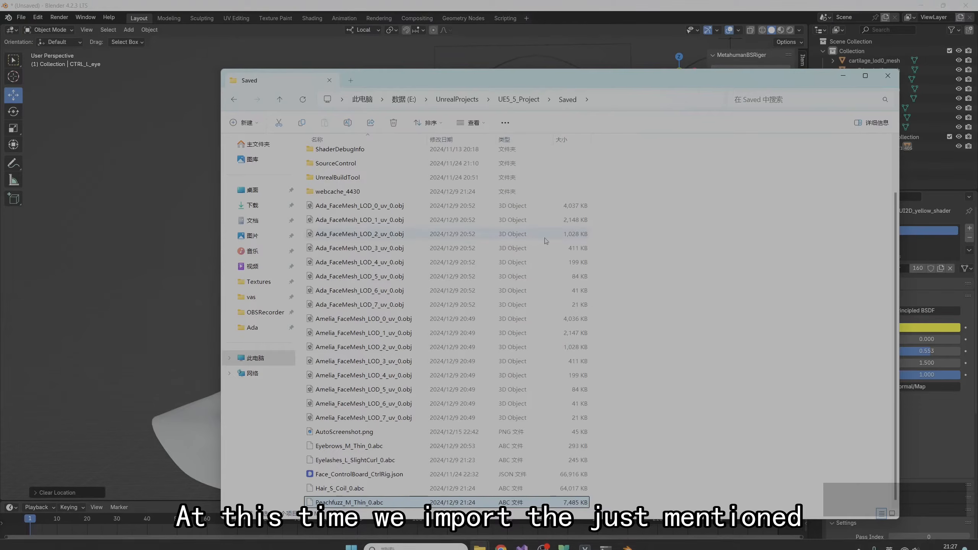
left_click(615, 97)
left_click(841, 76)
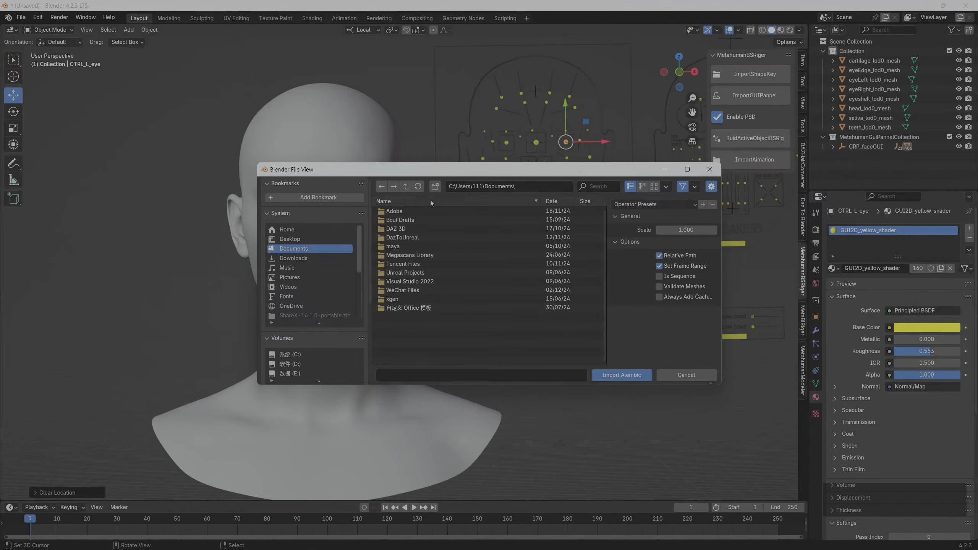
left_click(523, 187)
type("E:\\UnrealProjects\\UE5_5_Project\\Saved\\")
key("Return")
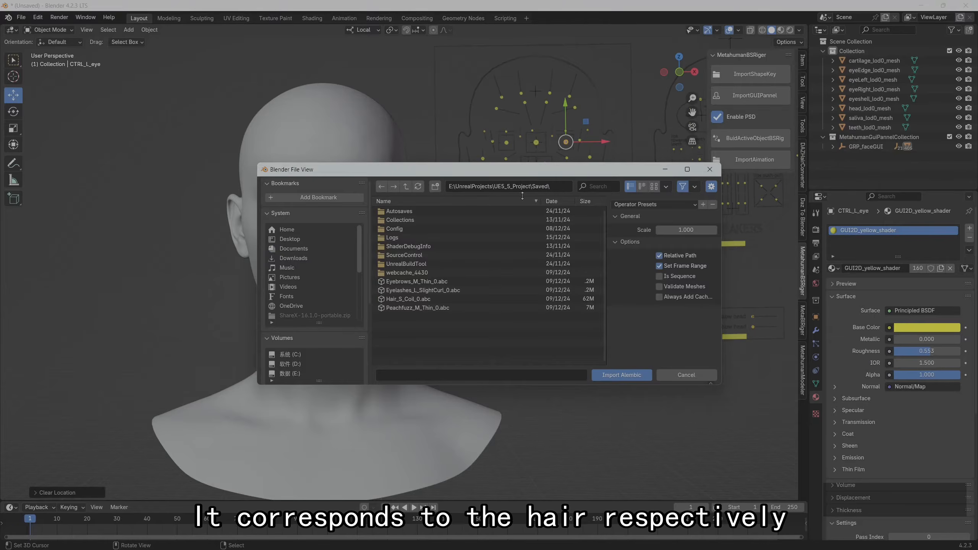
Import Eyebrows_M_Thin_0.abc, Eyelashes_L_SlightCurl_0.abc, Hair_S_Coil_0.abc and Peachfuzz_M_Thin_0.abc together, and deselect the imported hair
left_click(437, 284)
left_click(429, 310, "shift")
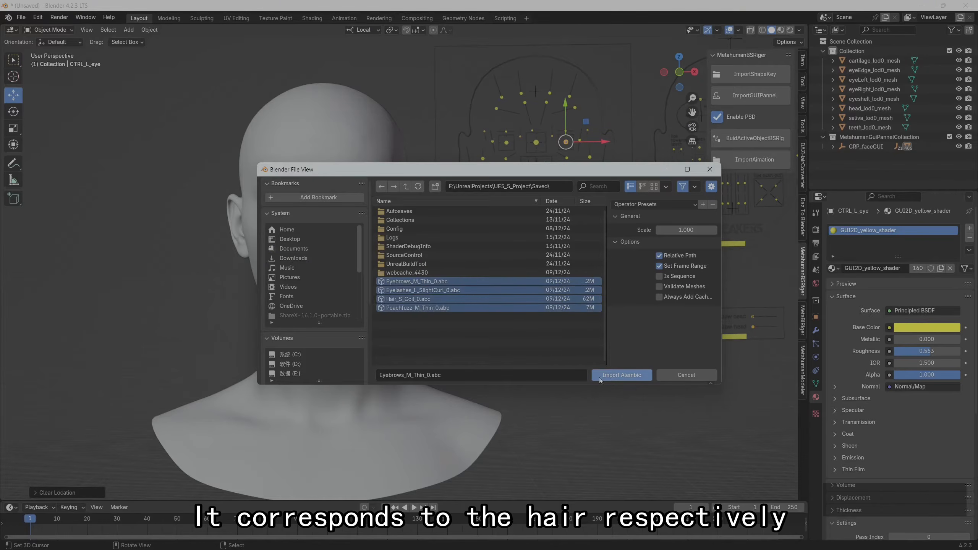
left_click(613, 375)
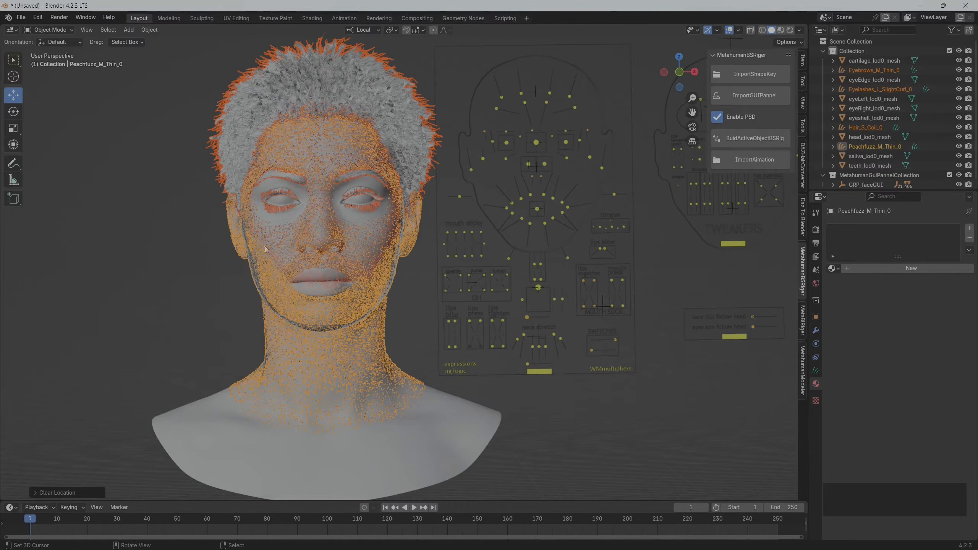
middle_click_drag(204, 256, 175, 258)
left_click(186, 253)
scroll(182, 253, "up", 1)
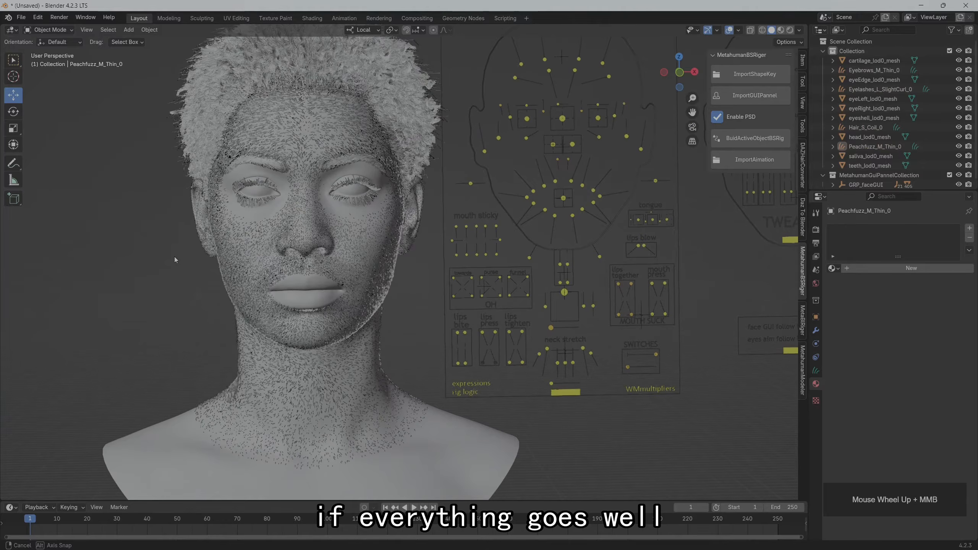
Parent the eyebrows, eyelashes, hair and peach fuzz curves to head_lod0_mesh using Object (Keep Transform)
left_click(886, 71)
left_click(880, 89, "ctrl")
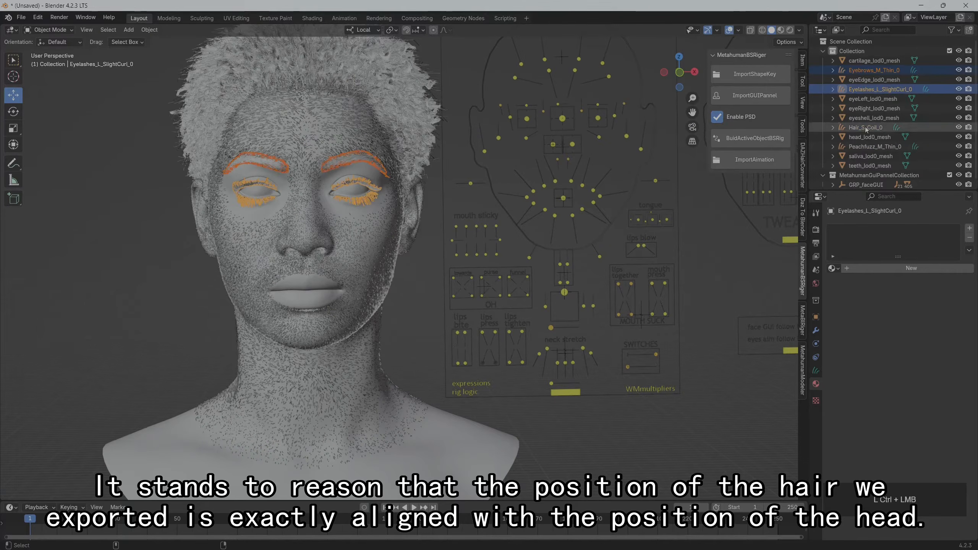
left_click(865, 128, "ctrl")
left_click(870, 146, "ctrl")
left_click(866, 137, "ctrl")
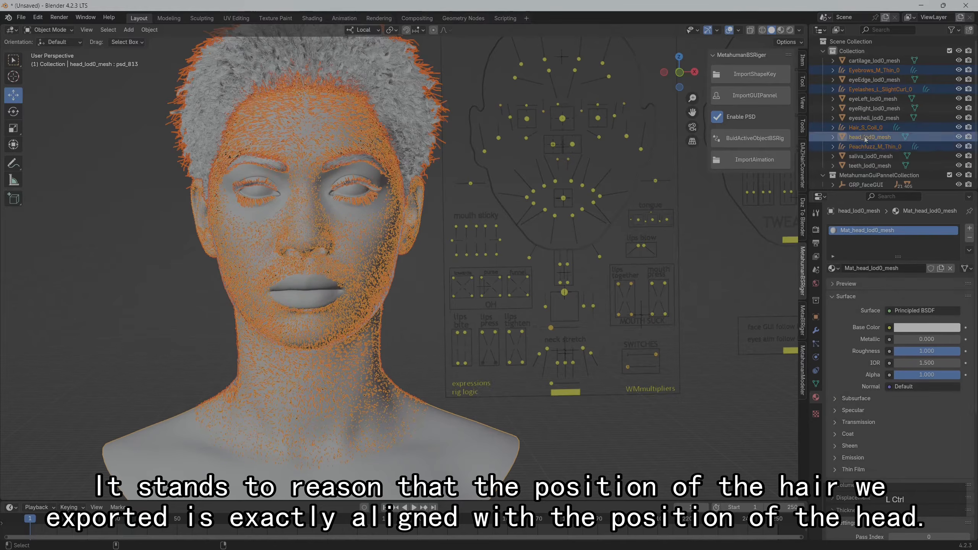
key("ctrl+p")
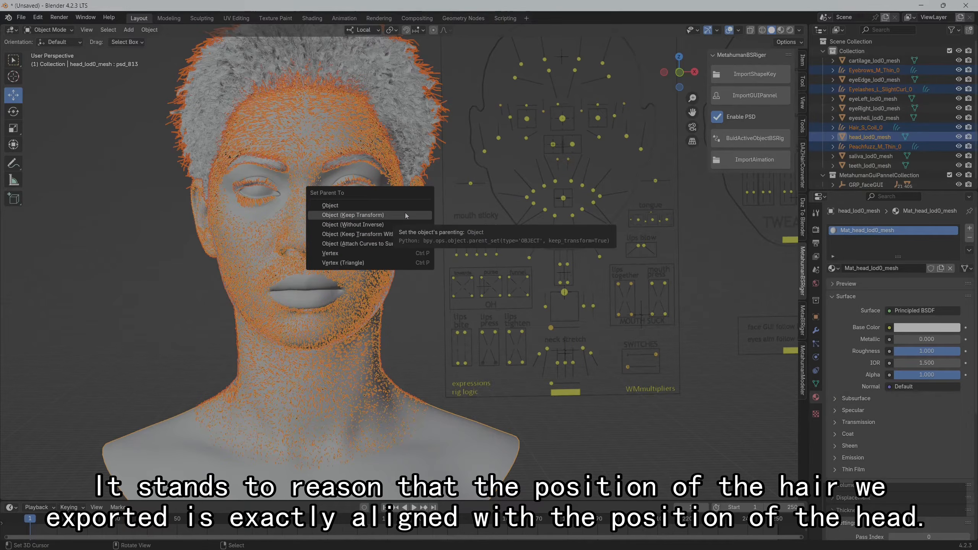
left_click(405, 215)
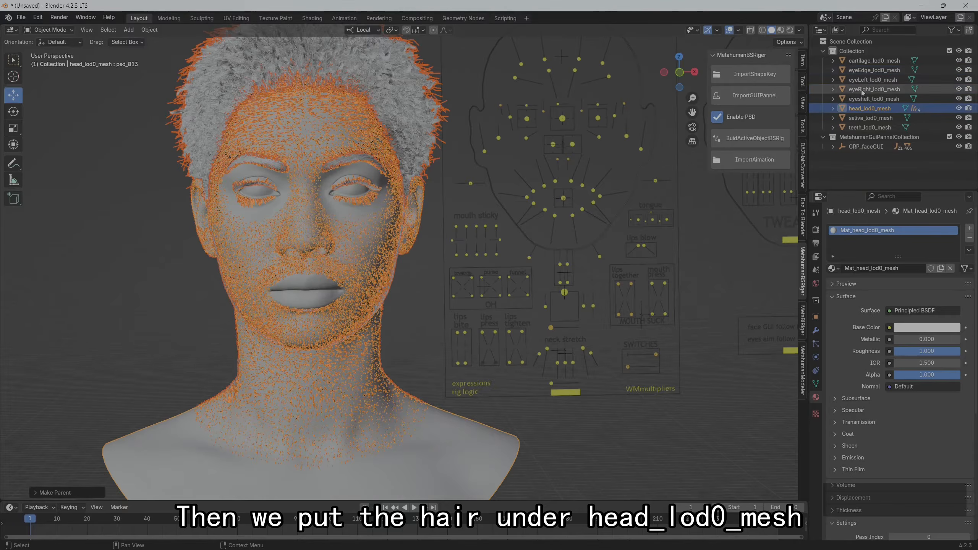
left_click(834, 110)
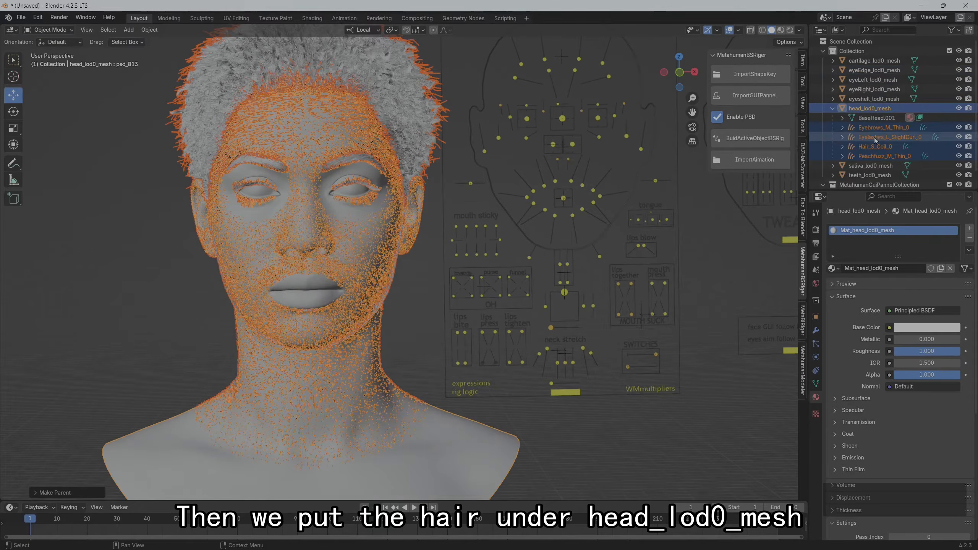
right_click(180, 204)
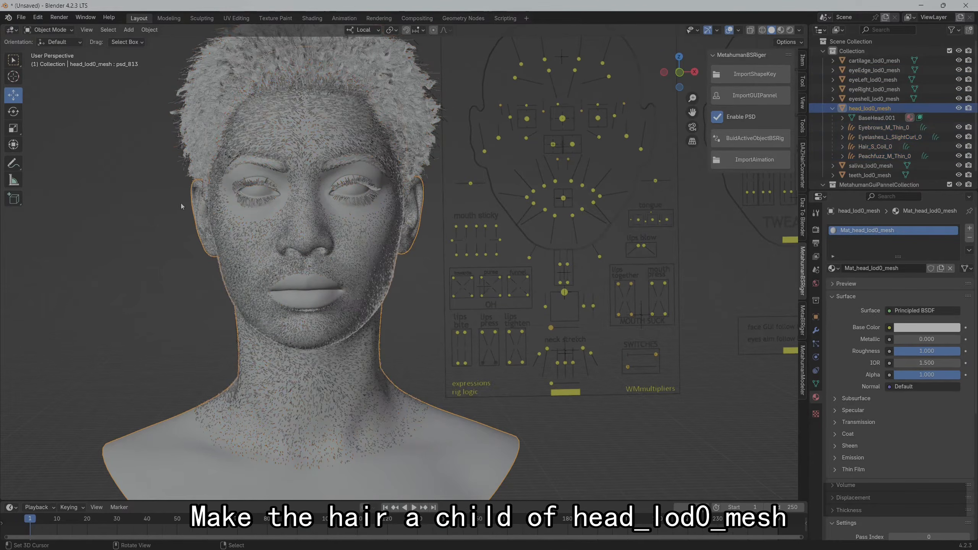
middle_click_drag(118, 207, 147, 221)
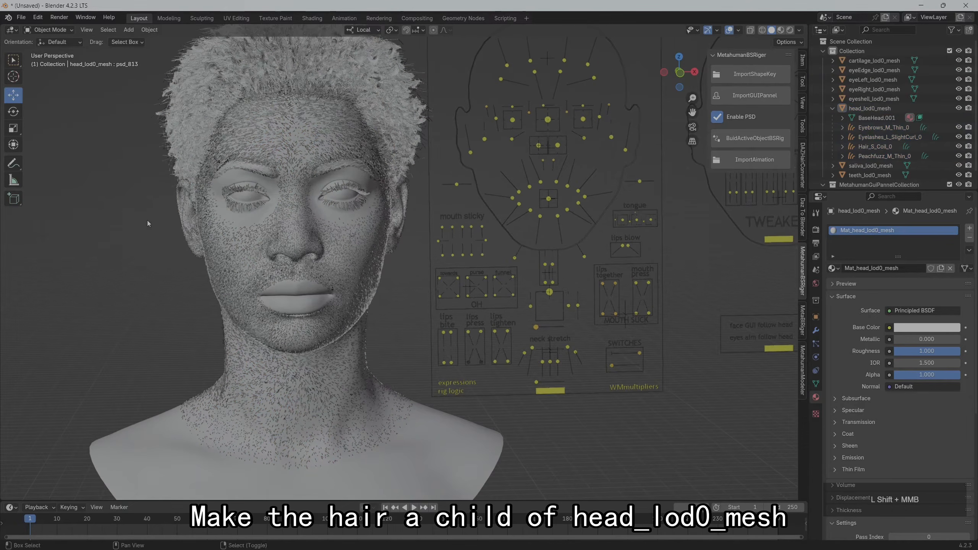
Set the surface of the Eyebrows_M_Thin_0 curves to head_lod0_mesh and its UV map to UVMap
left_click(876, 128)
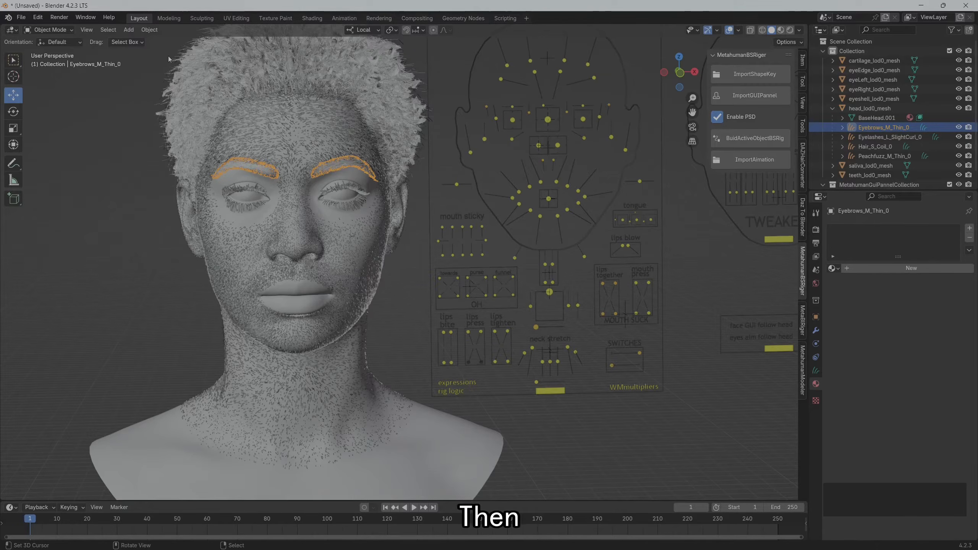
left_click(815, 371)
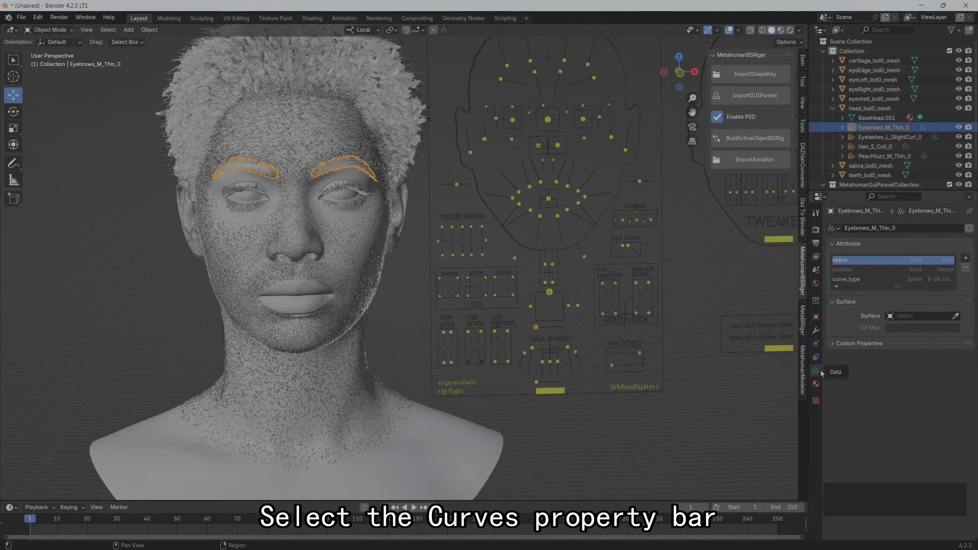
left_click(928, 316)
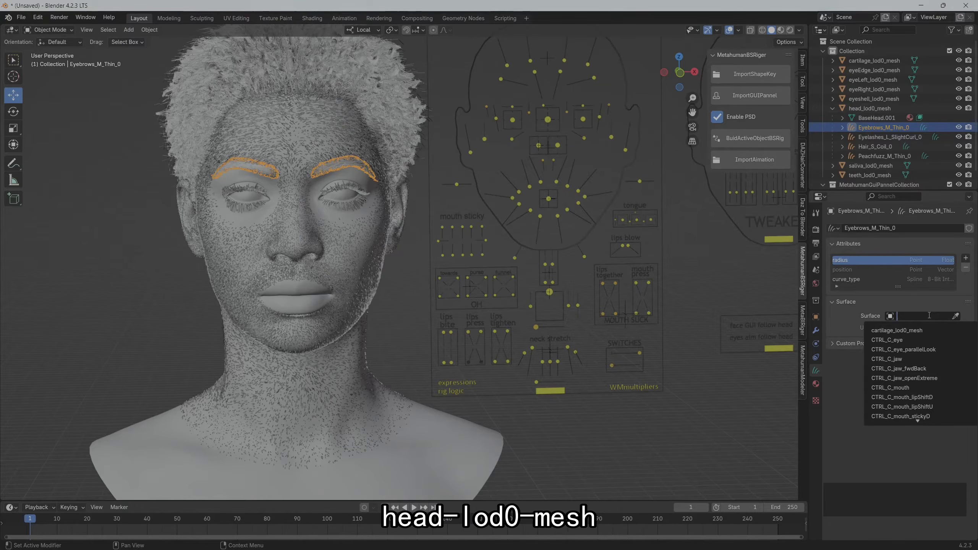
type("head")
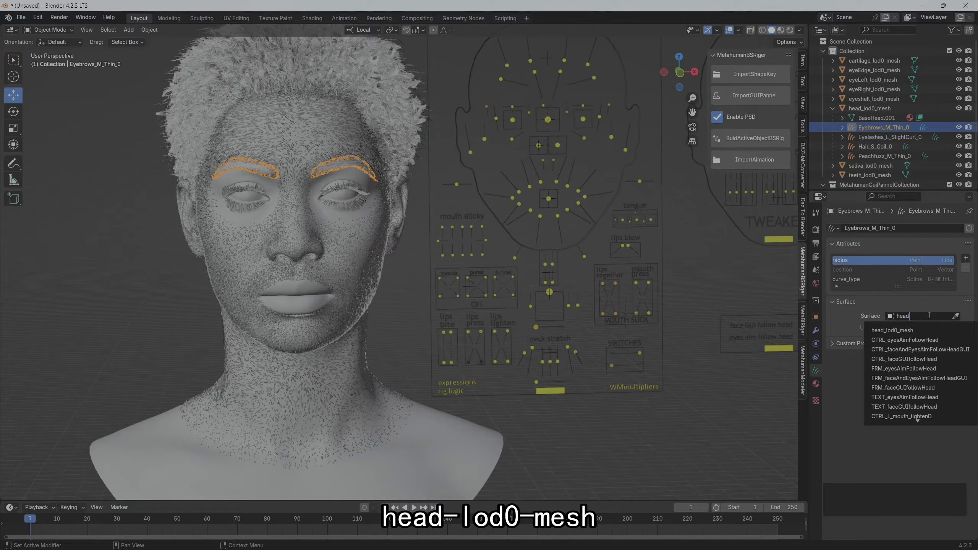
left_click(918, 328)
left_click(916, 329)
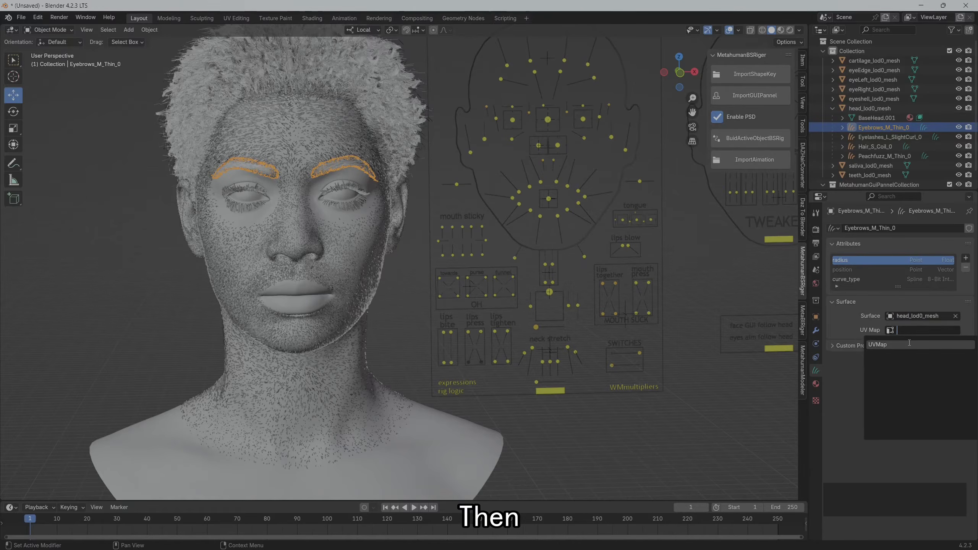
left_click(909, 342)
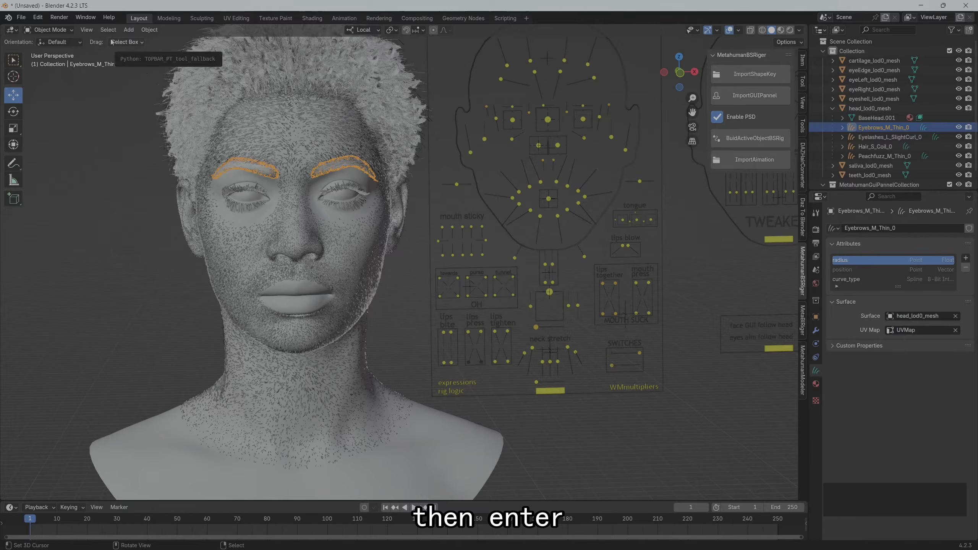
Snap the eyebrow curves to the nearest surface in Sculpt Mode, and return to Object Mode
left_click(49, 30)
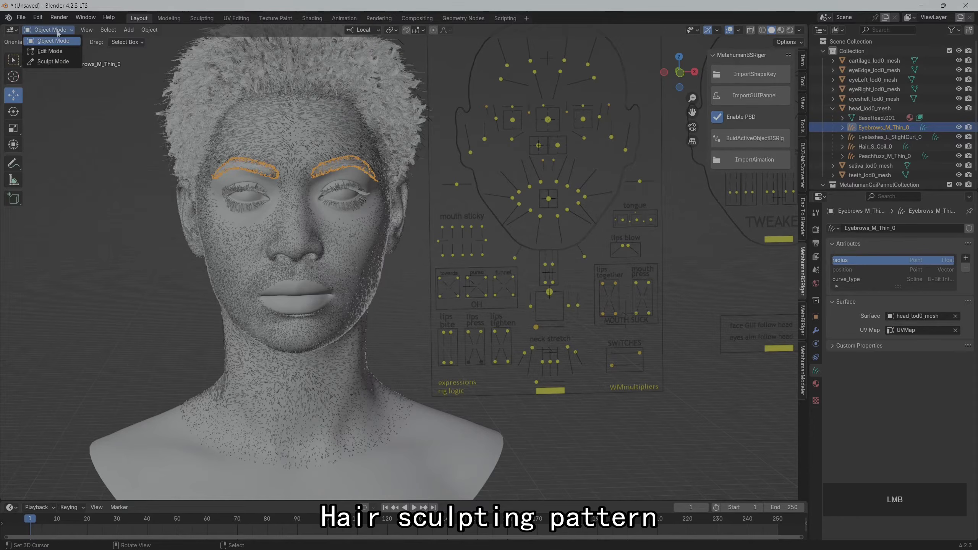
left_click(54, 64)
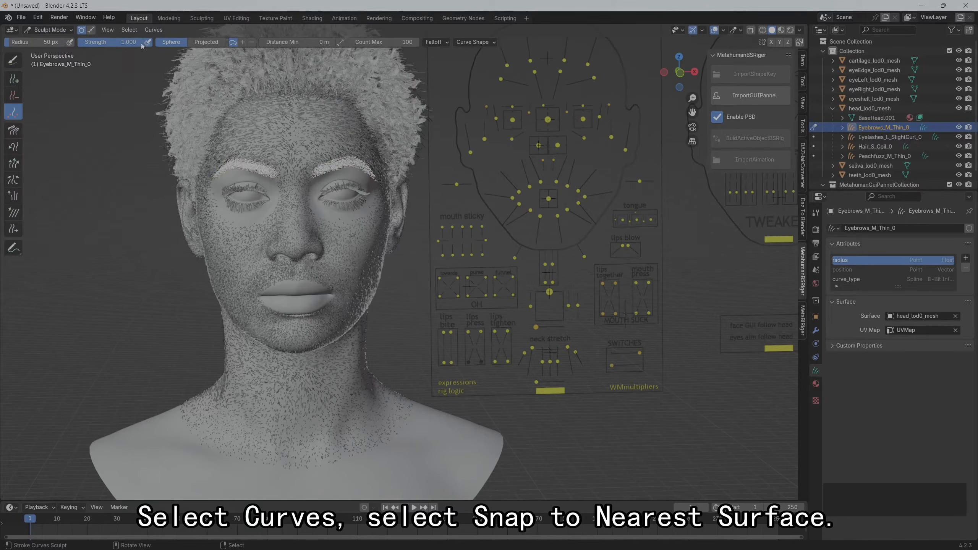
left_click(153, 30)
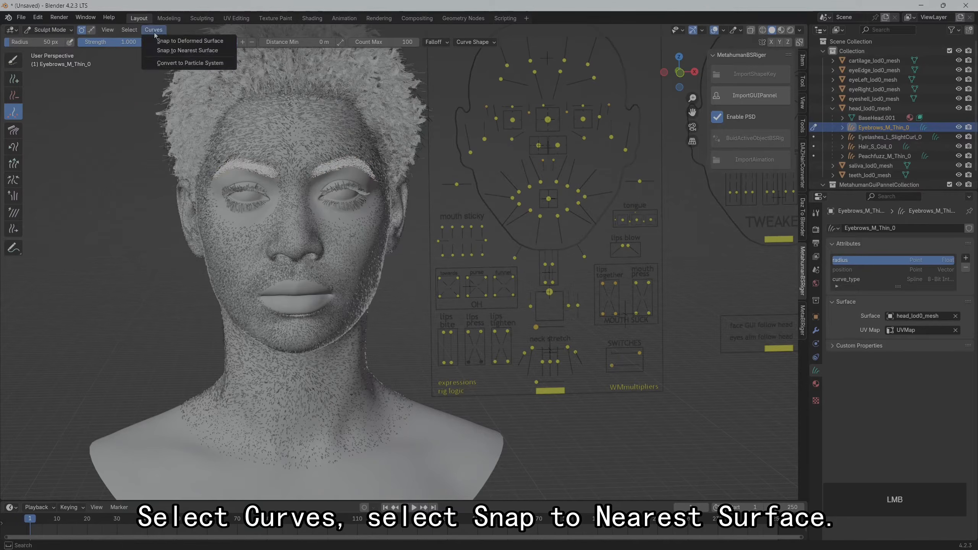
left_click(178, 50)
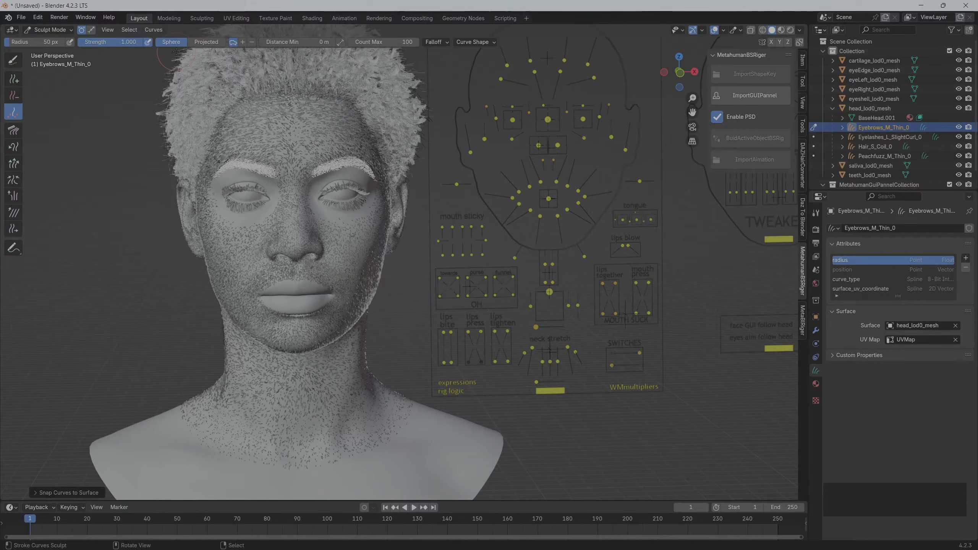
left_click(61, 32)
left_click(59, 40)
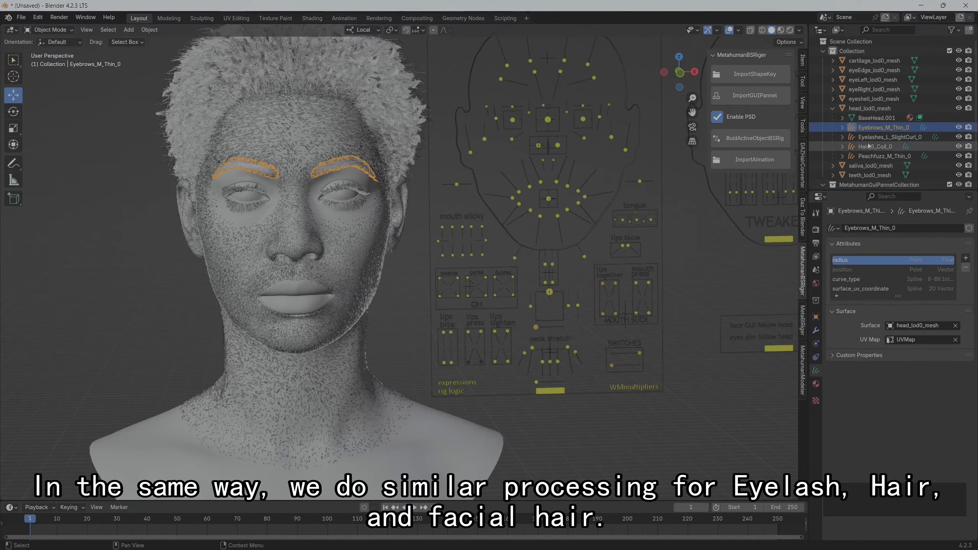
Set the surface of the Eyelashes_L_SlightCurl_0 curves to head_lod0_mesh and its UV map to UVMap
left_click(881, 137)
left_click(922, 316)
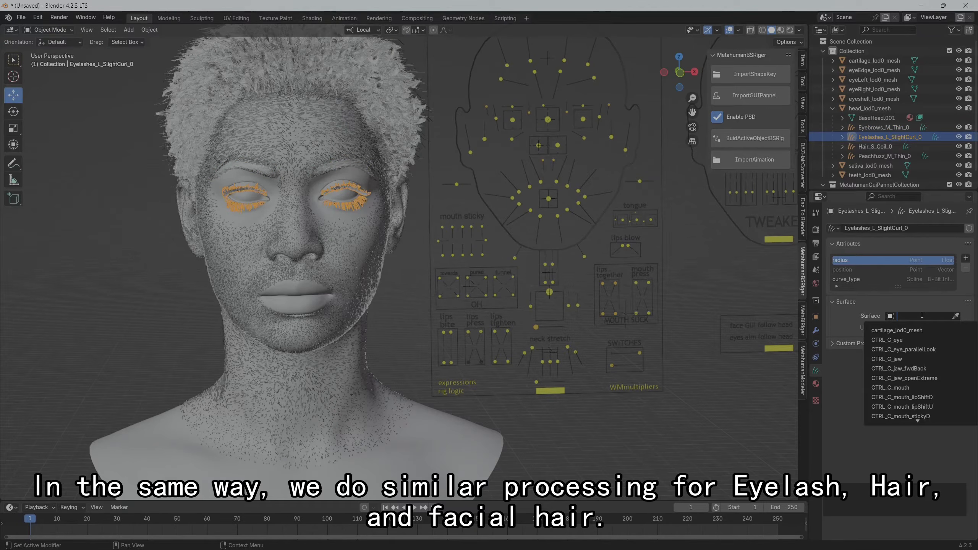
type("head")
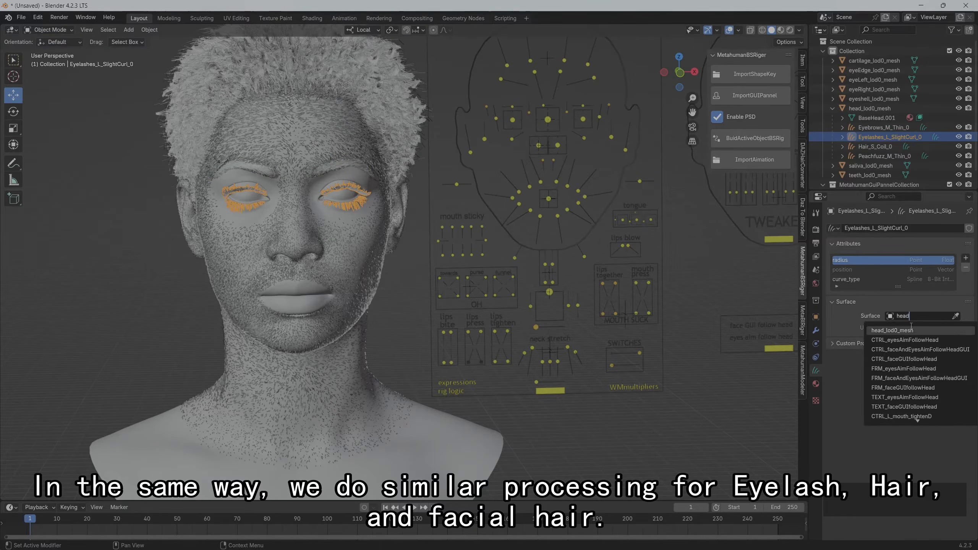
left_click(912, 329)
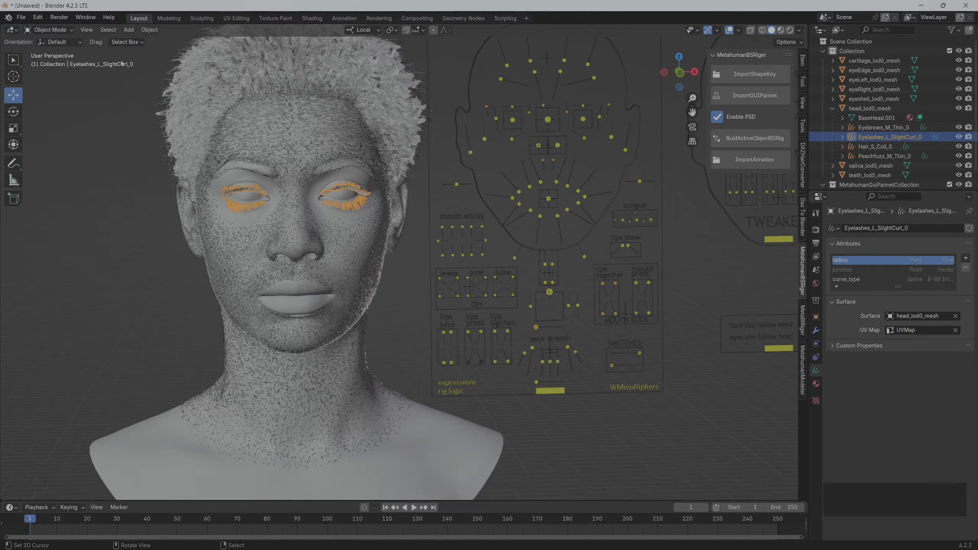
Snap the eyelash curves to the nearest surface in Sculpt Mode, and return to Object Mode
left_click(49, 30)
left_click(48, 62)
left_click(154, 30)
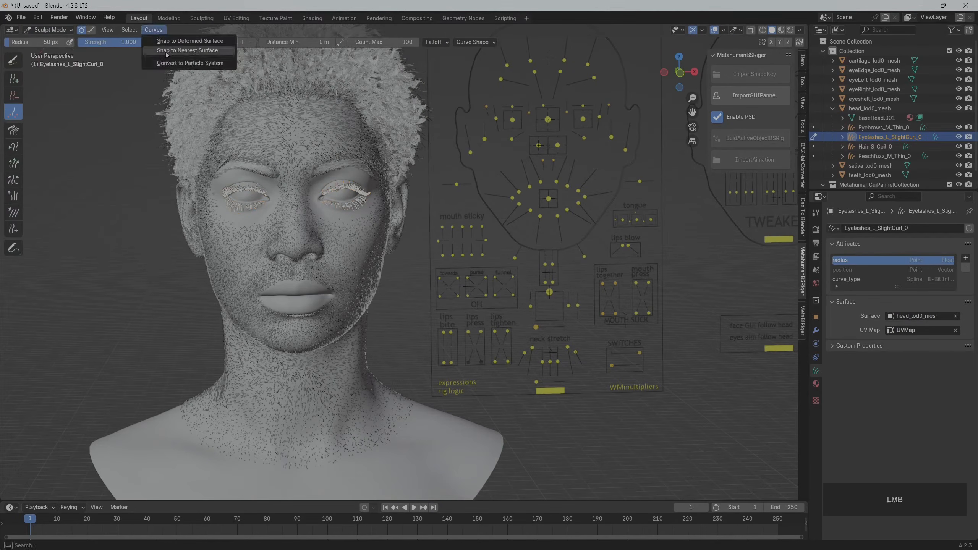
left_click(188, 50)
left_click(50, 30)
left_click(46, 38)
Set the surface of the Hair_S_Coil_0 curves to head_lod0_mesh and its UV map to UVMap
left_click(881, 147)
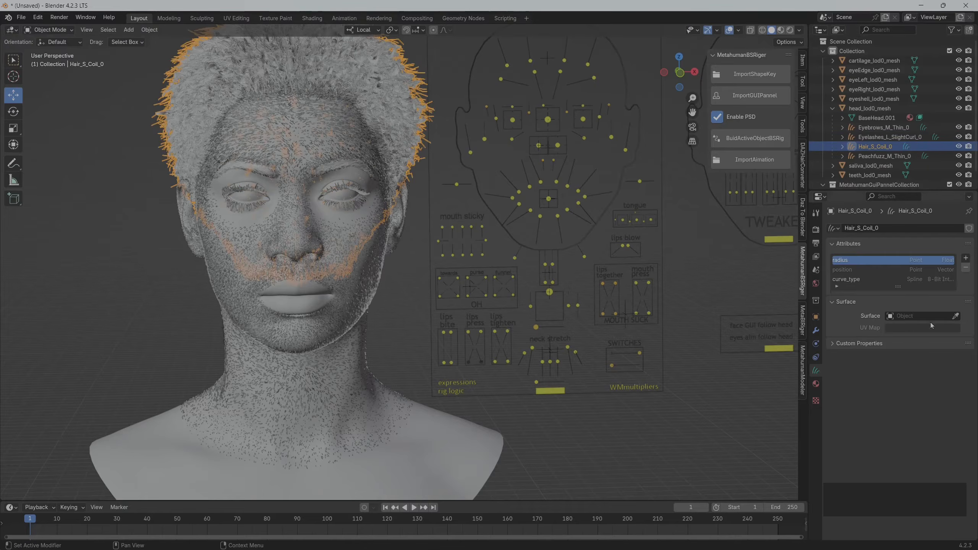
left_click(921, 316)
type("head")
key("Return")
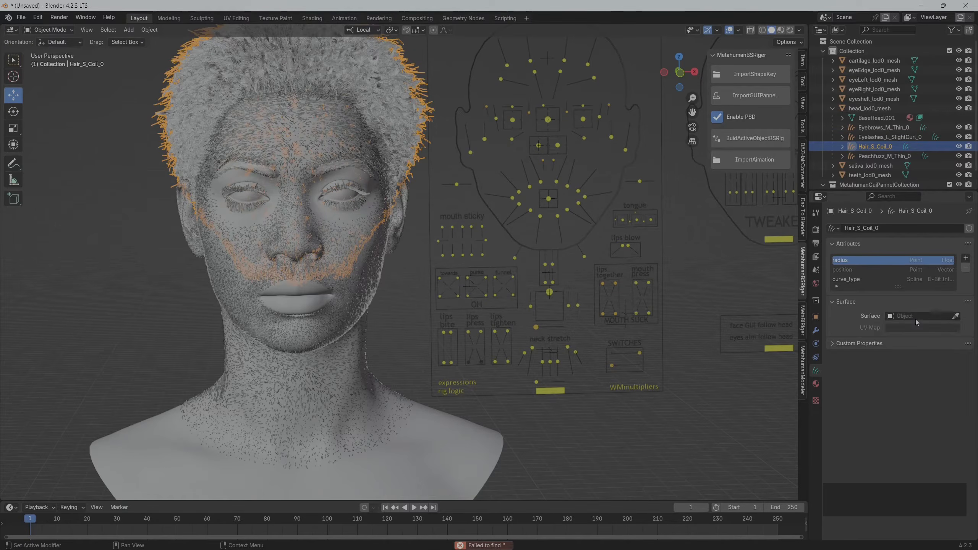
left_click(916, 319)
type("head")
left_click(886, 330)
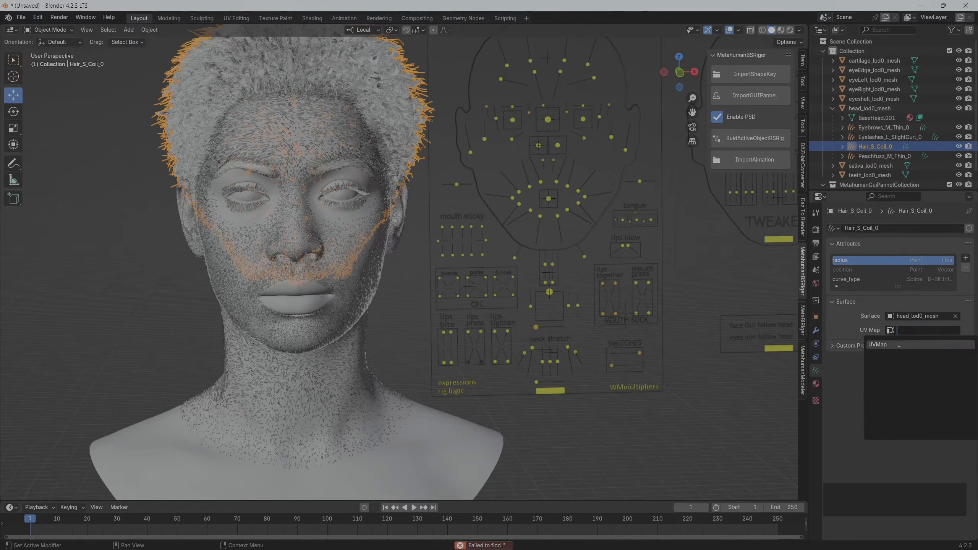
Snap the Hair_S_Coil_0 curves to the nearest surface in Sculpt Mode, and return to Object Mode
left_click(50, 30)
left_click(46, 58)
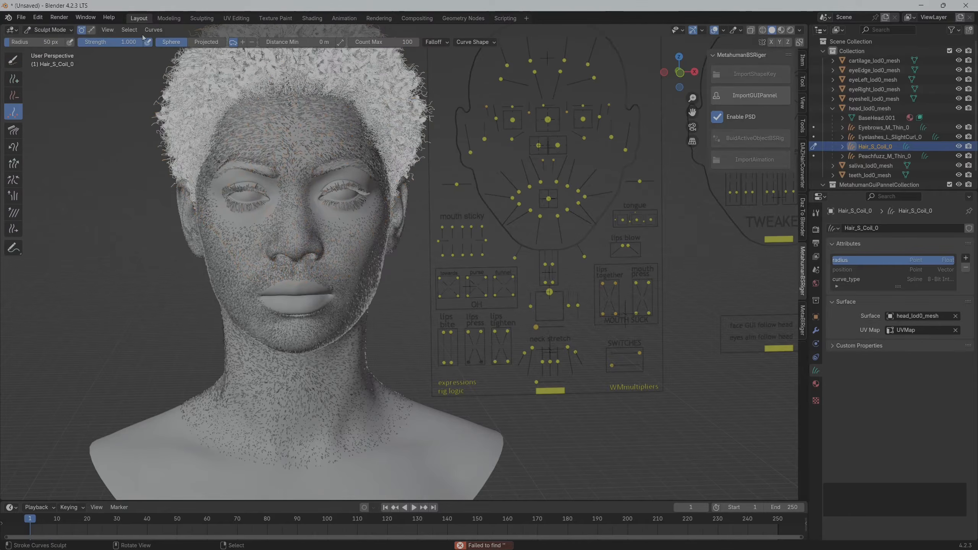
left_click(153, 30)
left_click(169, 51)
left_click(50, 29)
left_click(44, 41)
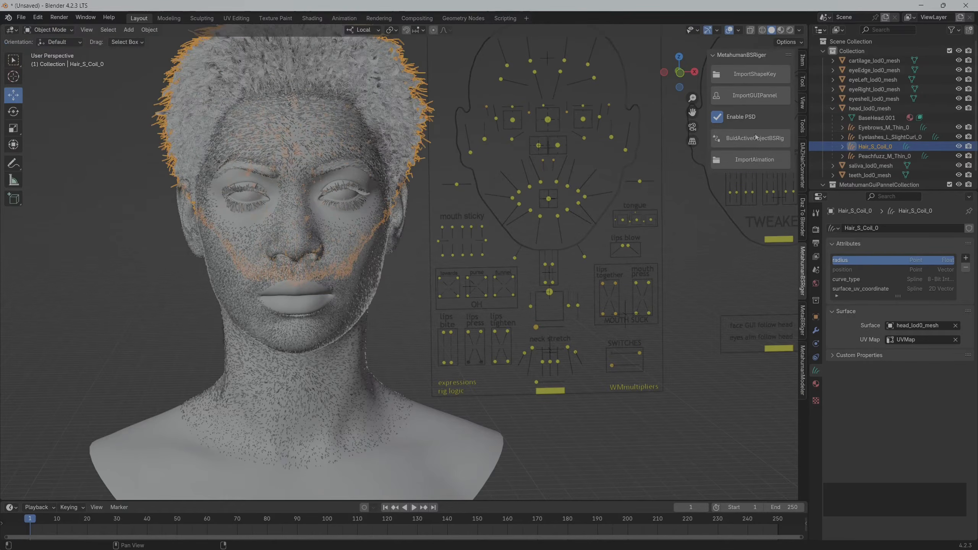
Set the surface of the Peachfuzz_M_Thin_0 curves to head_lod0_mesh and its UV map to UVMap
left_click(885, 156)
left_click(903, 316)
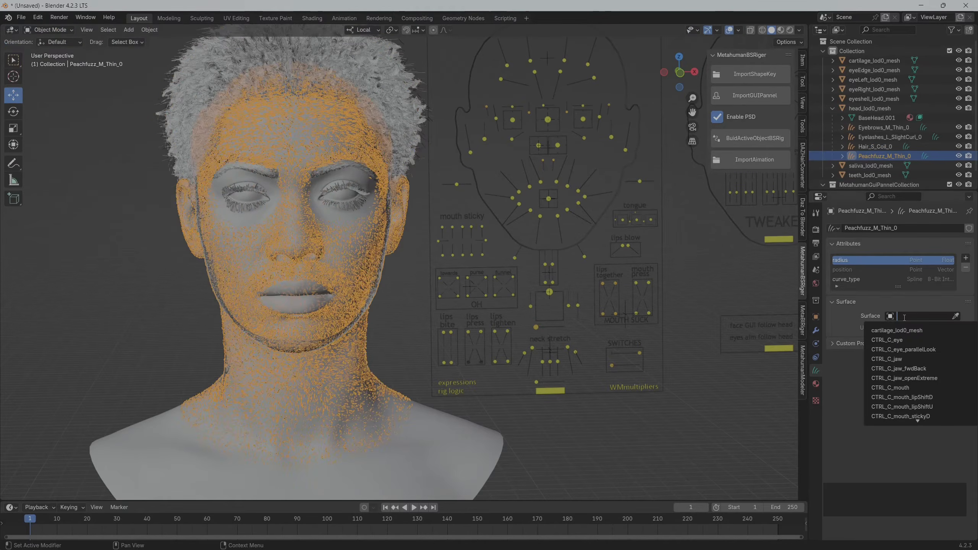
type("head")
left_click(902, 330)
left_click(898, 329)
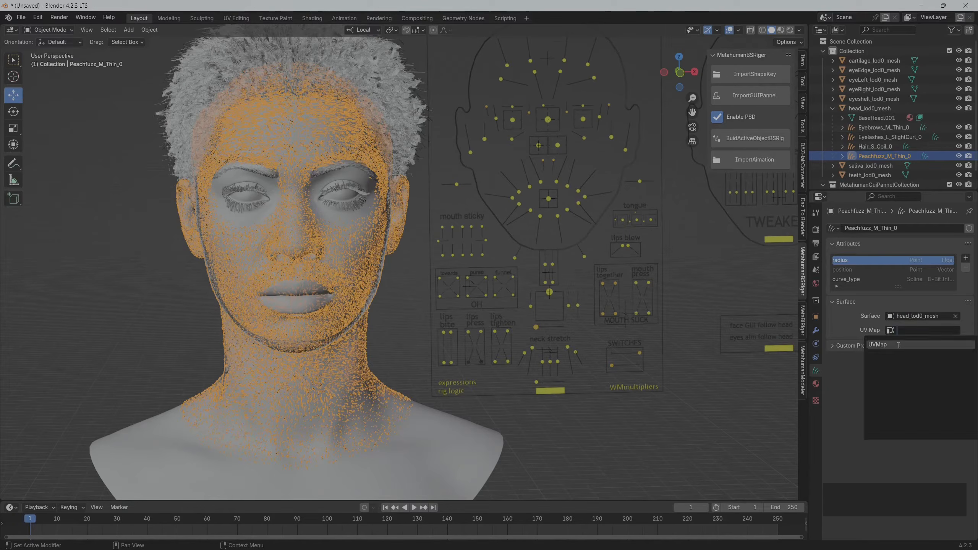
left_click(898, 345)
Snap the peach fuzz curves to the nearest surface in Sculpt Mode, and return to Object Mode
left_click(50, 30)
left_click(45, 59)
left_click(153, 30)
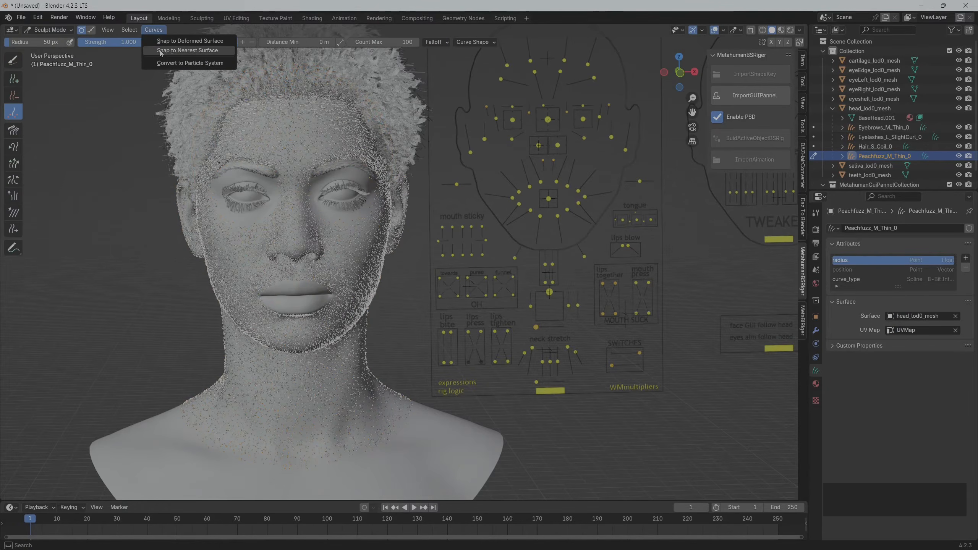
left_click(161, 50)
left_click(884, 127)
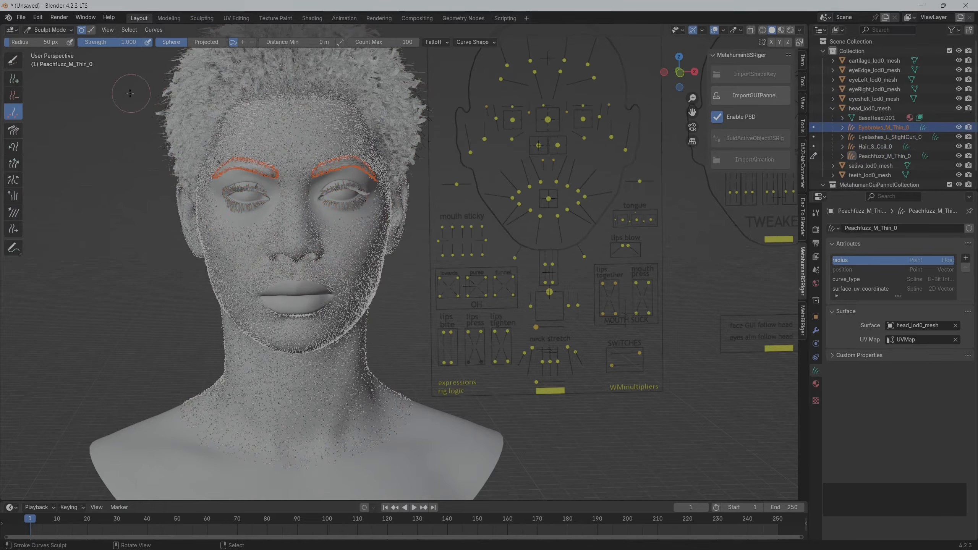
left_click(50, 30)
left_click(51, 41)
Enlarge the timeline area and add a Geometry Nodes modifier to the Peachfuzz_M_Thin_0 curves
scroll(198, 227, "down", 1)
right_click(198, 228)
left_click_drag(509, 499, 510, 399)
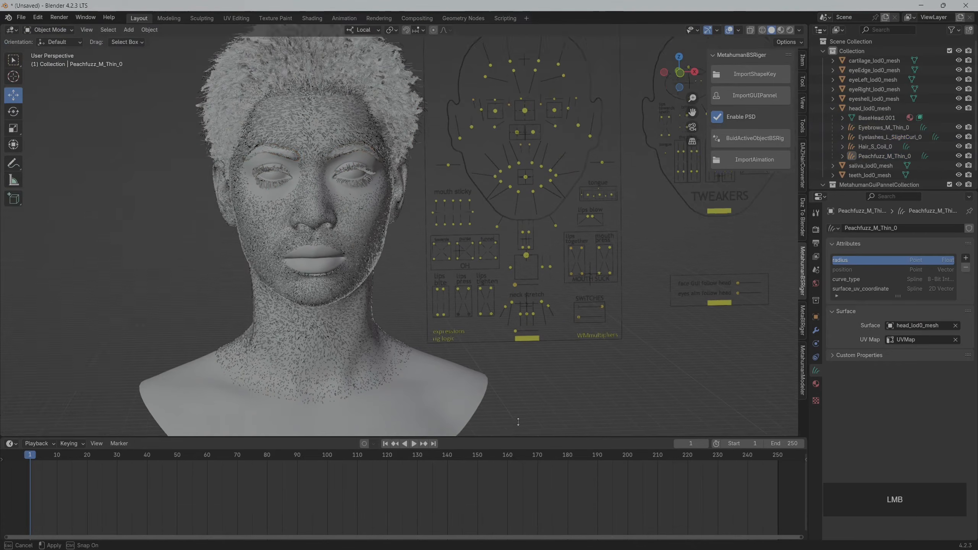
scroll(512, 355, "up", 3)
left_click(816, 330)
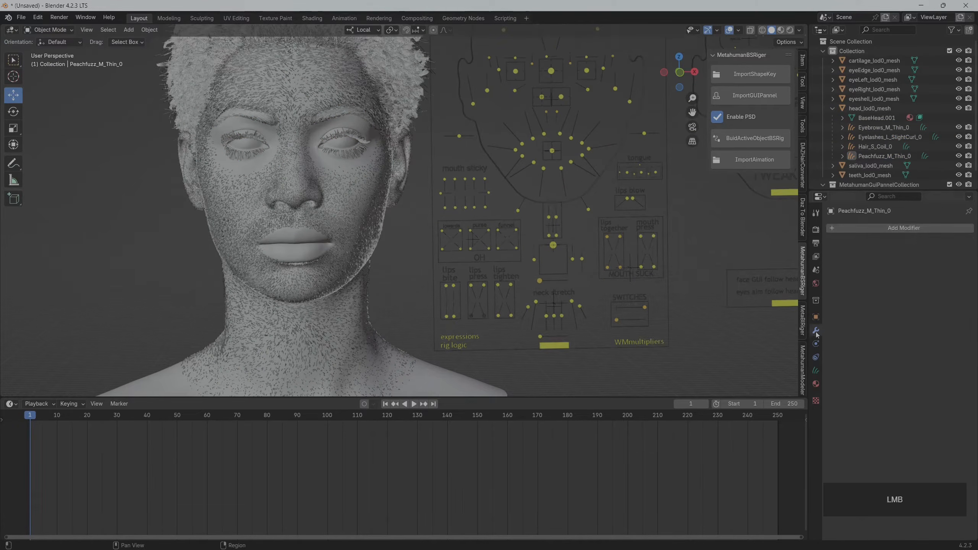
left_click(911, 229)
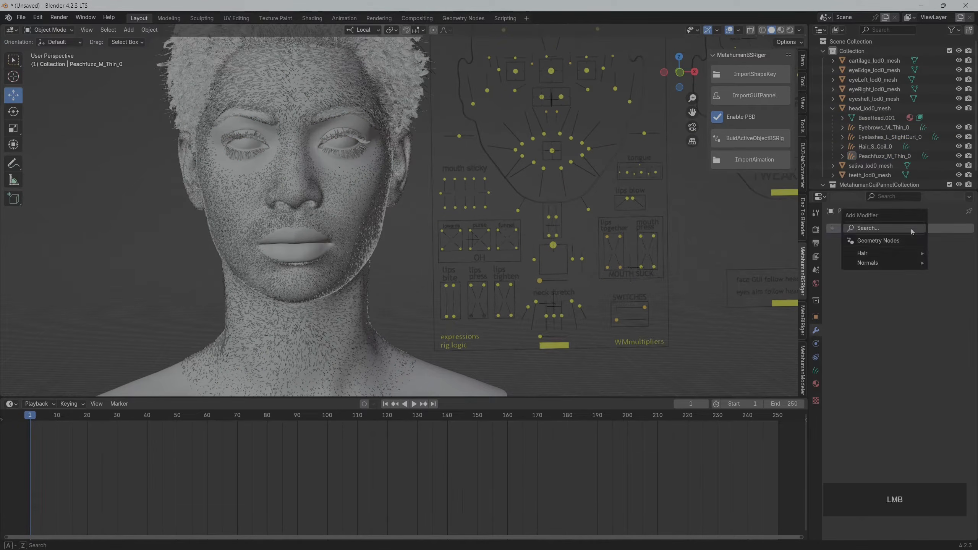
left_click(884, 243)
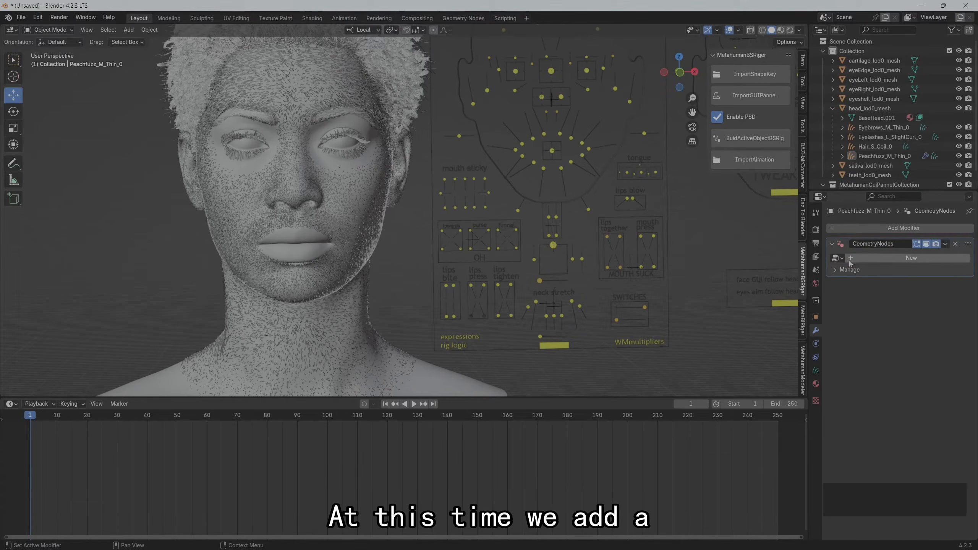
Change the timeline area to the Geometry Node Editor and make it taller
left_click(12, 404)
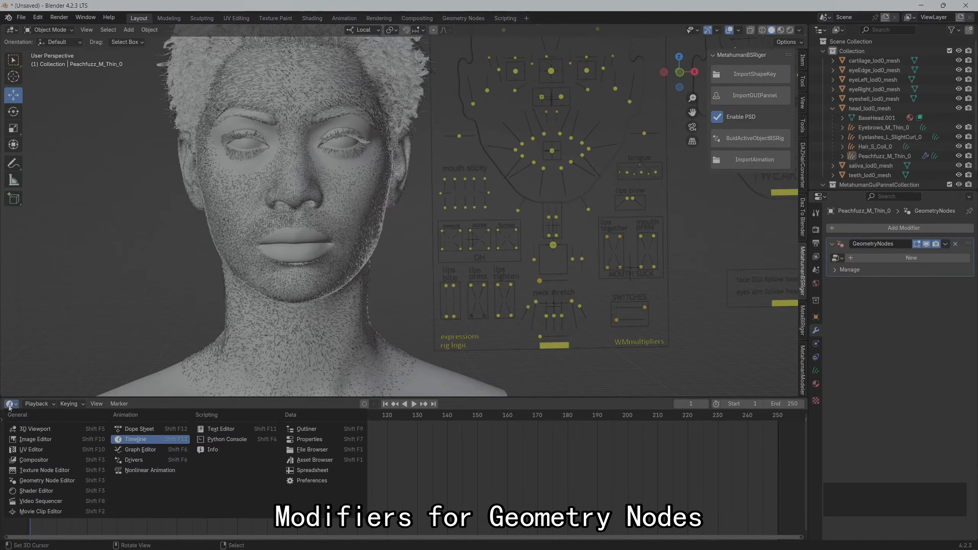
left_click(59, 484)
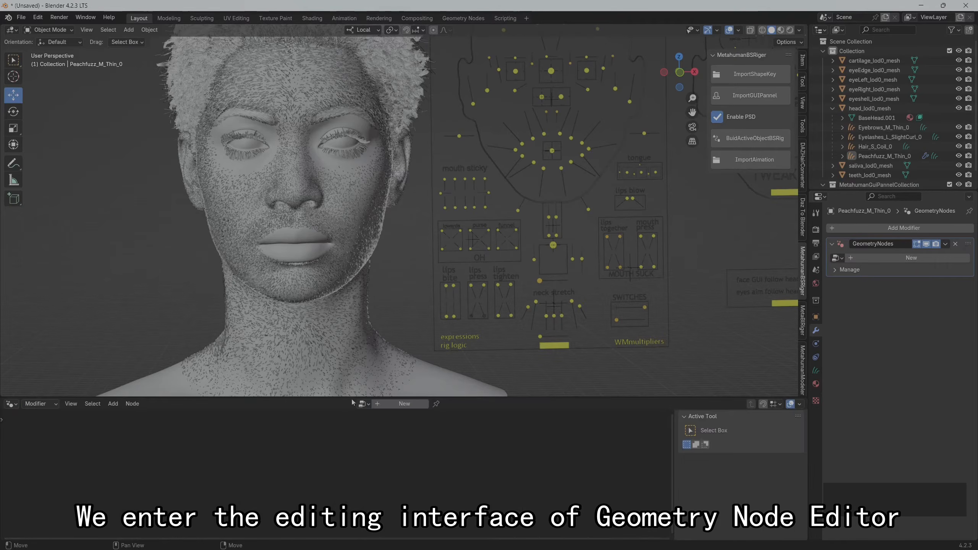
left_click_drag(349, 398, 358, 308)
Create a new geometry node group for the peach fuzz modifier and name it HairDeform
left_click(399, 316)
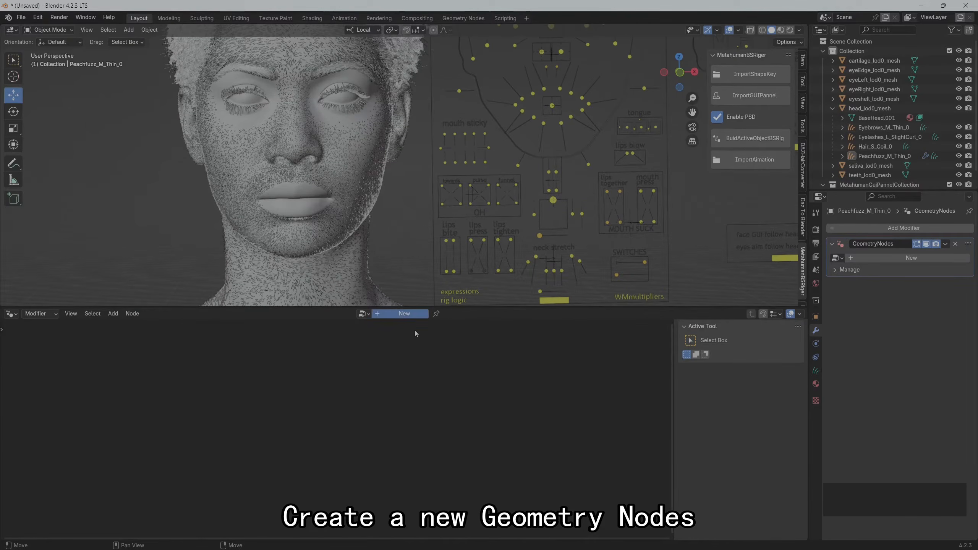
double_click(386, 314)
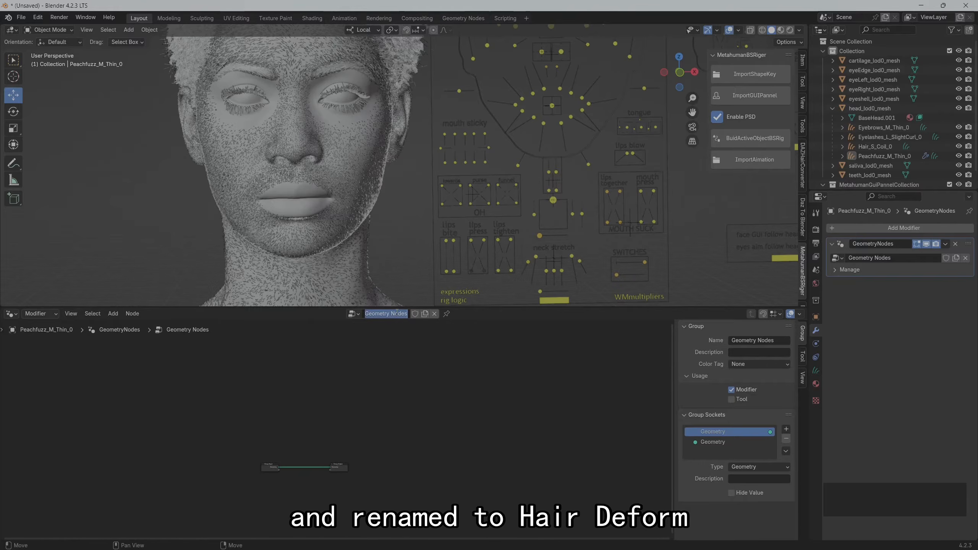
type("HairDeform")
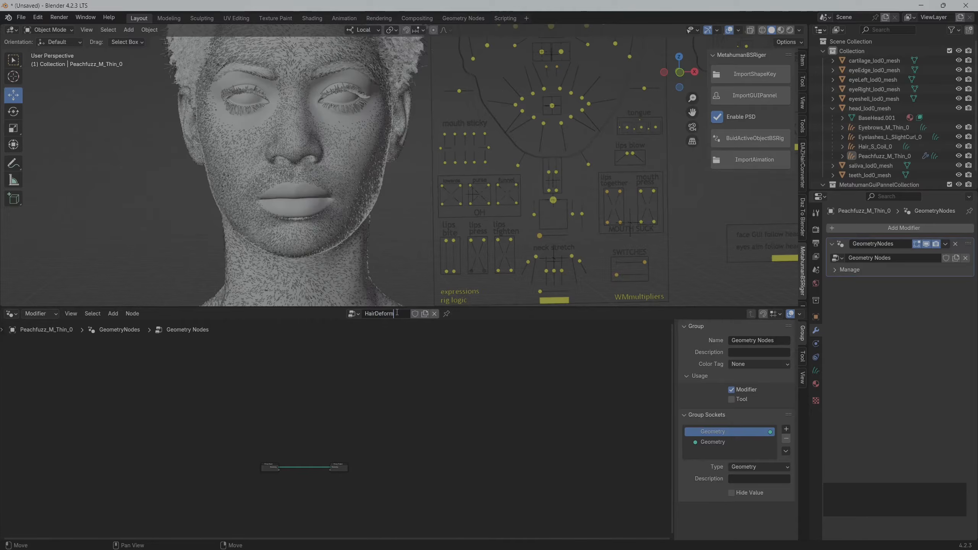
key("Return")
Insert a Deform Curves on Surface node on the link between Group Input and Group Output
scroll(357, 418, "up", 8)
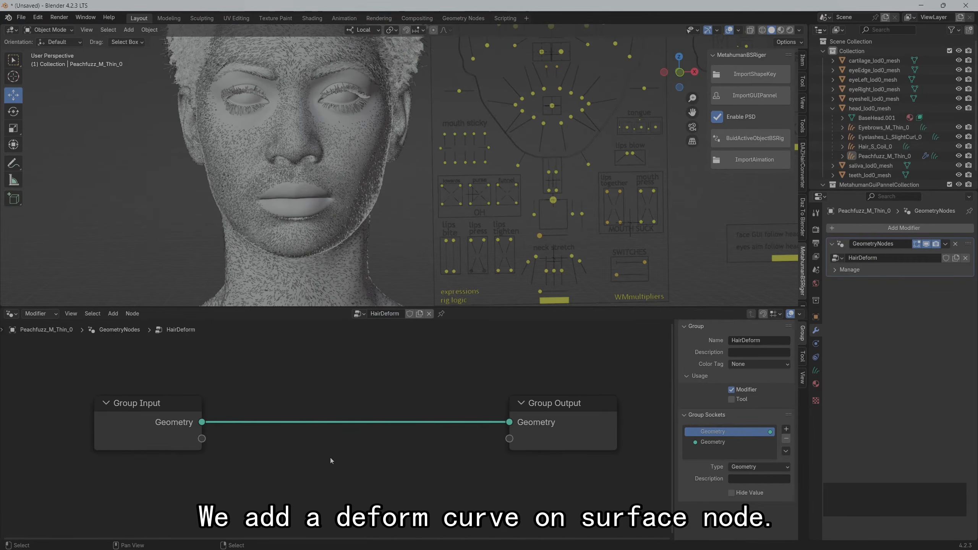
key("shift+a")
left_click(315, 355)
type("defor")
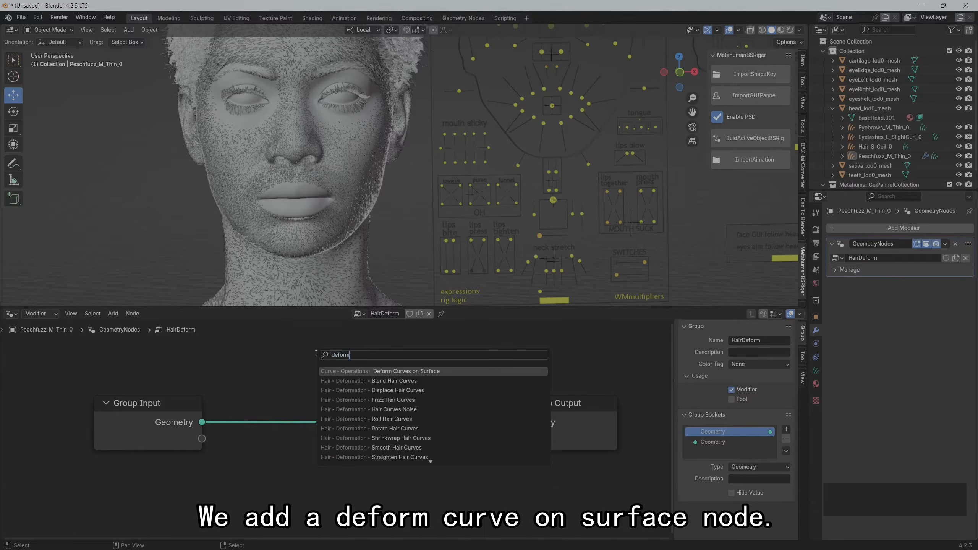
type("m")
left_click(391, 372)
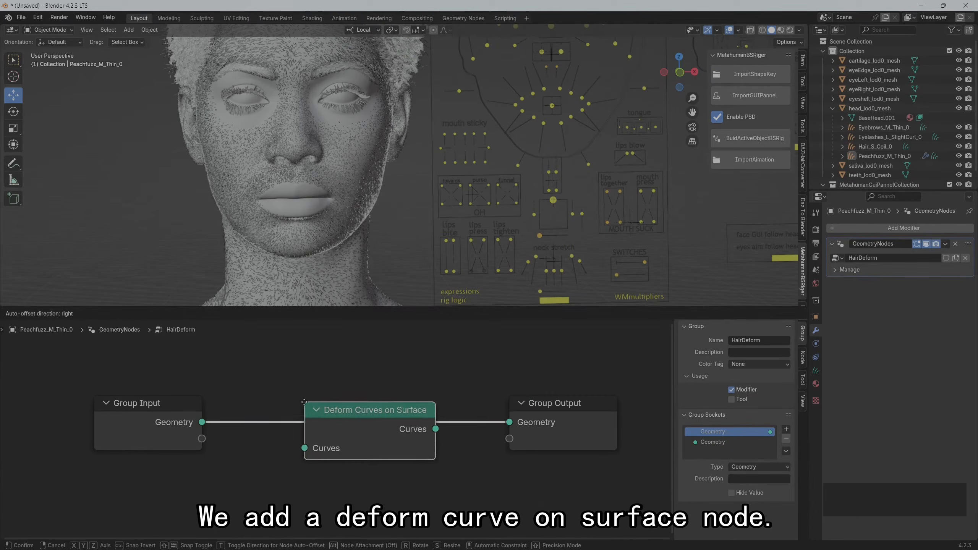
left_click(381, 416)
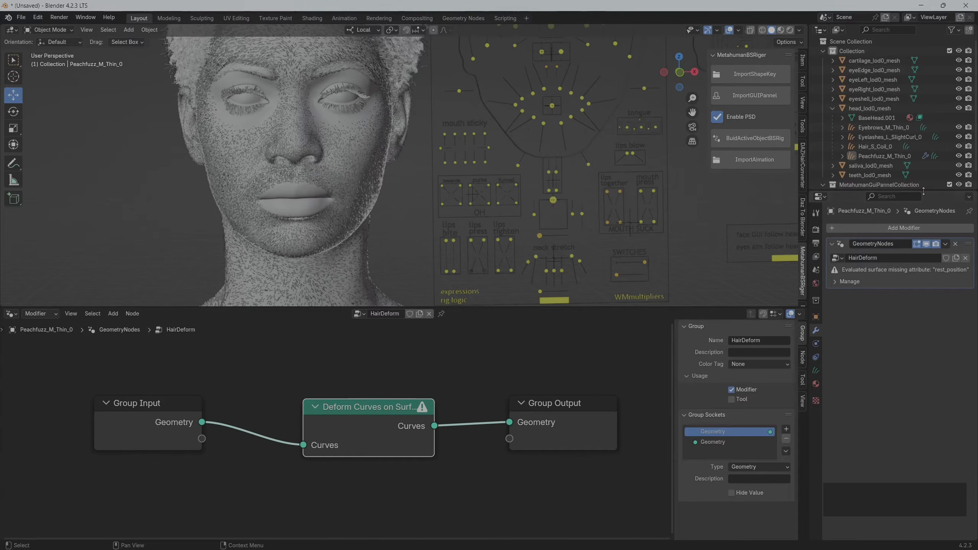
Enable Add Rest Position in the shape key settings of head_lod0_mesh
left_click_drag(923, 189, 923, 279)
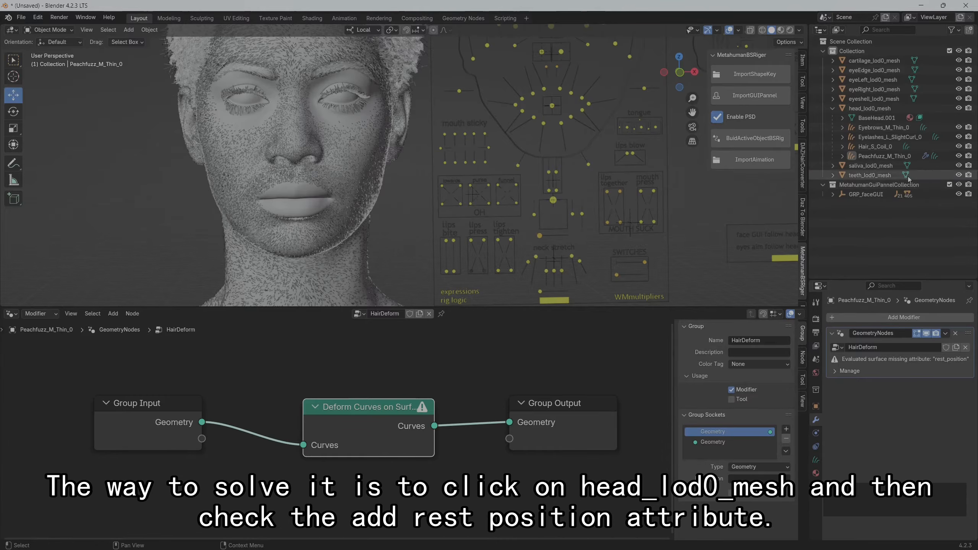
left_click(870, 108)
left_click(816, 472)
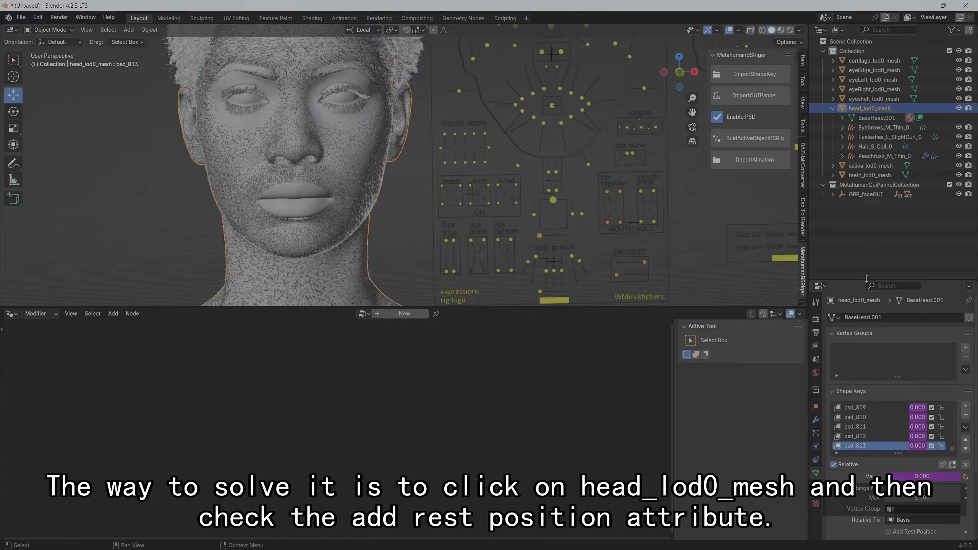
left_click_drag(866, 282, 853, 144)
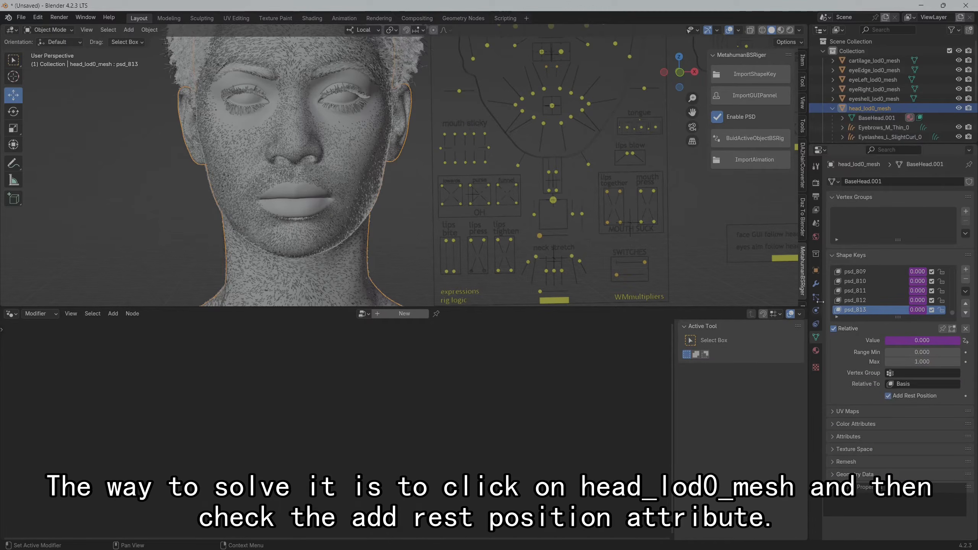
Check the modifiers of the eyebrow, eyelash, hair and peach fuzz curves one after another
left_click(333, 69)
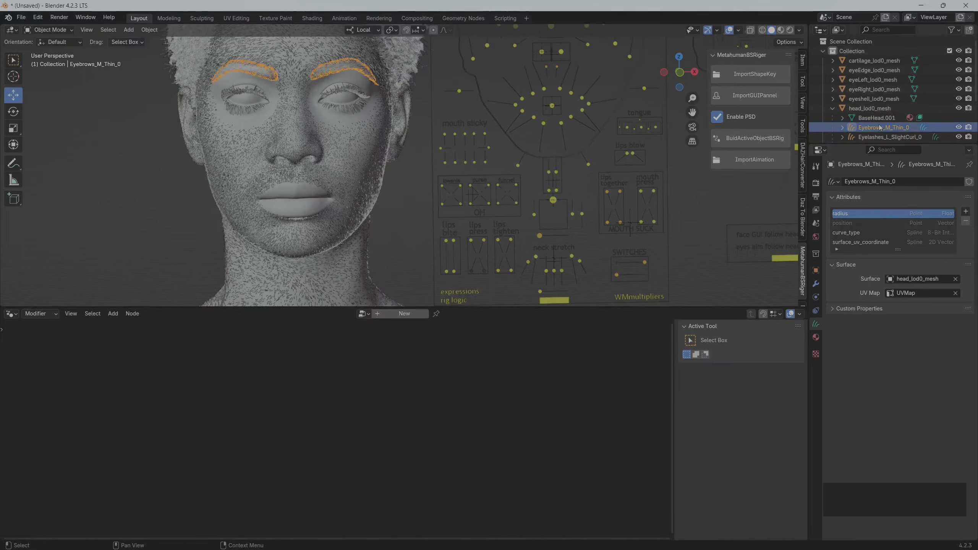
left_click(816, 284)
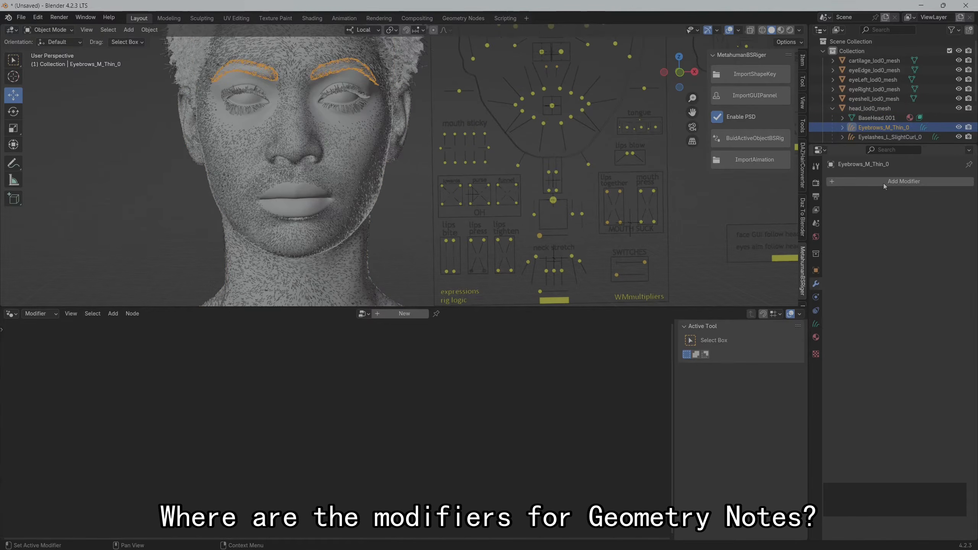
left_click(881, 137)
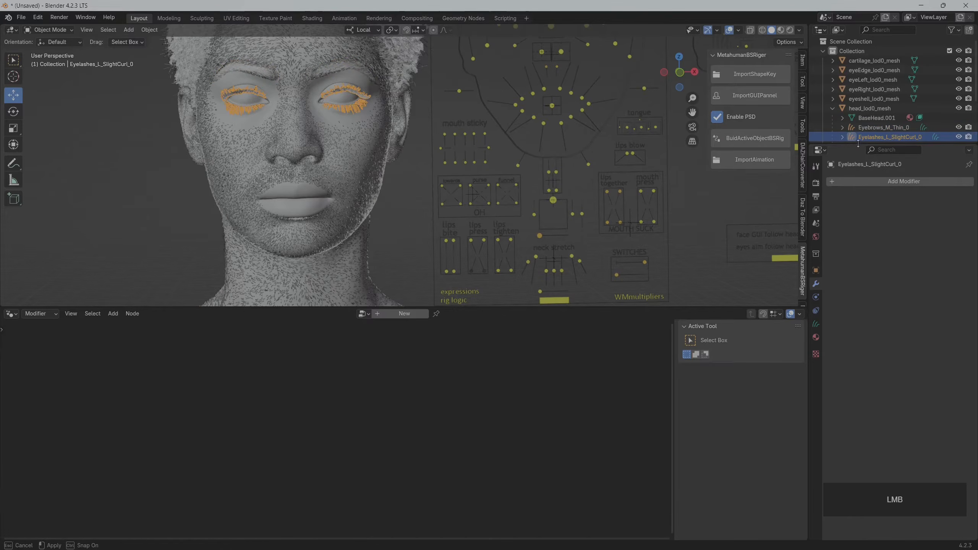
left_click_drag(858, 144, 858, 175)
left_click(872, 147)
left_click(871, 156)
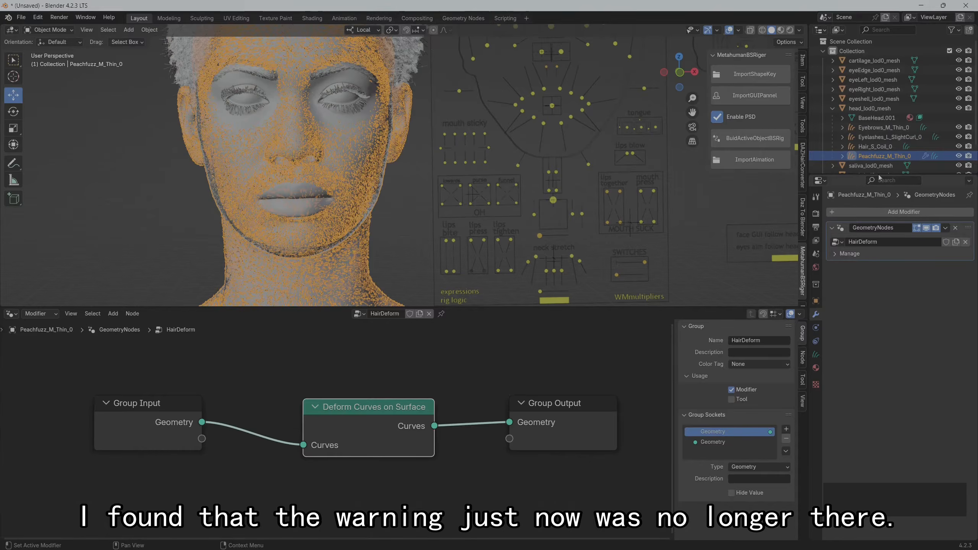
Add a Geometry Nodes modifier to Eyebrows_M_Thin_0 and assign it the existing HairDeform node group
left_click(884, 127)
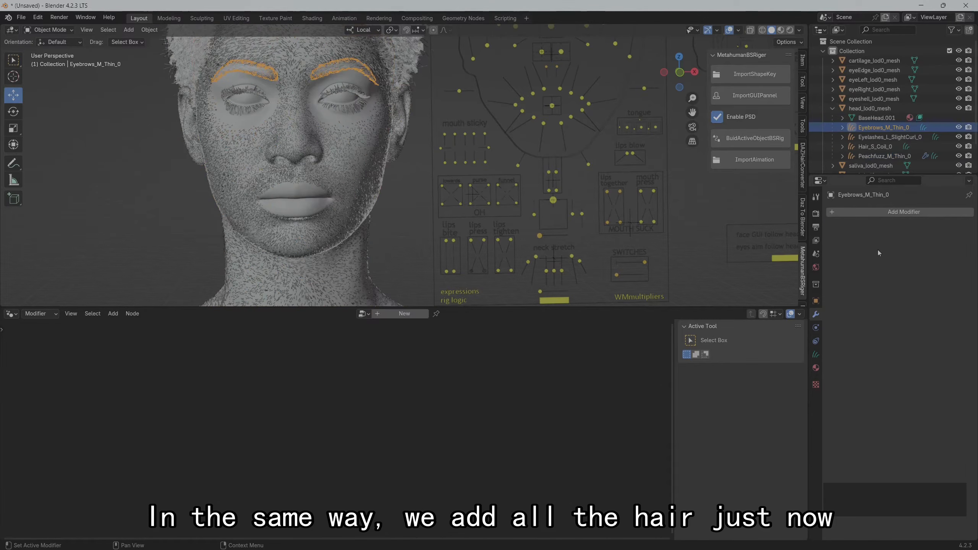
left_click(879, 213)
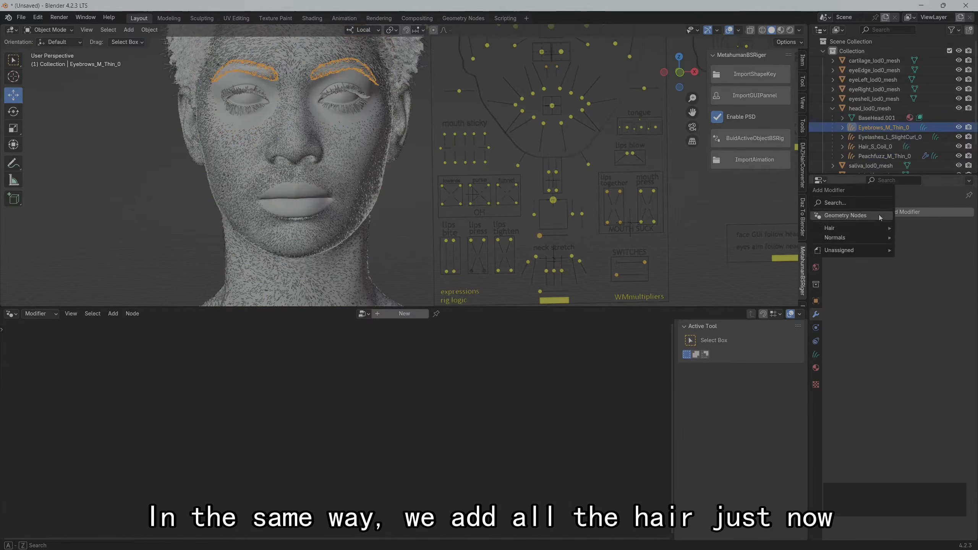
left_click(852, 218)
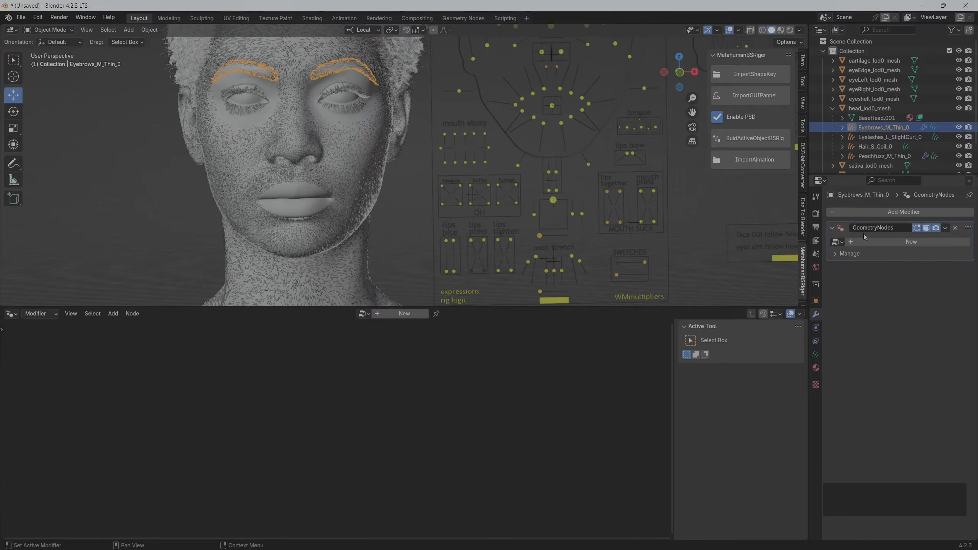
left_click(842, 242)
left_click(848, 256)
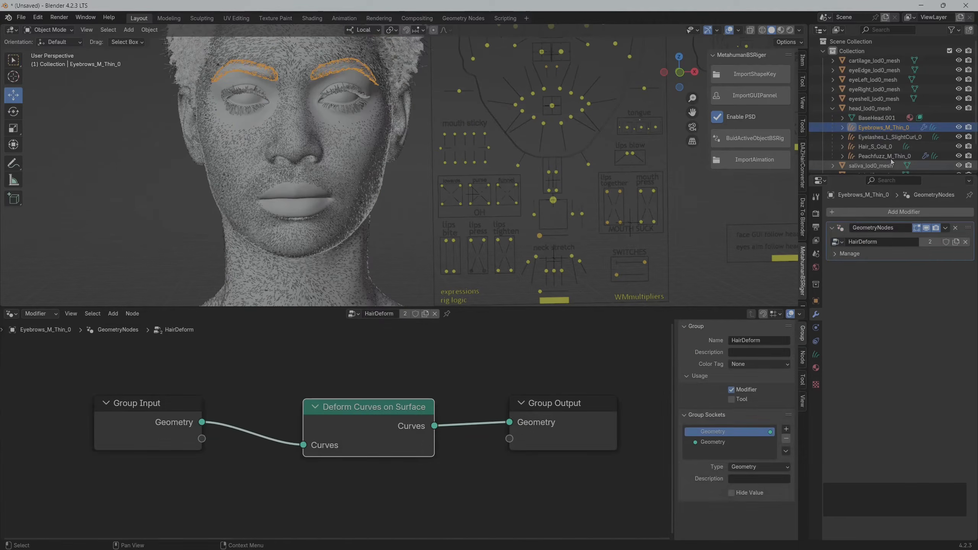
Give Eyelashes_L_SlightCurl_0 a Geometry Nodes modifier that uses the HairDeform node group
left_click(881, 138)
left_click(874, 212)
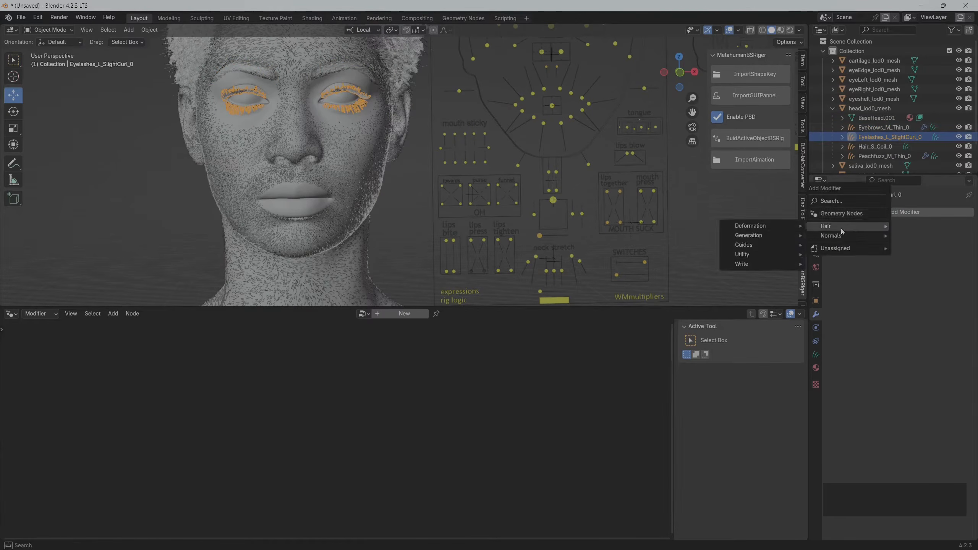
left_click(845, 215)
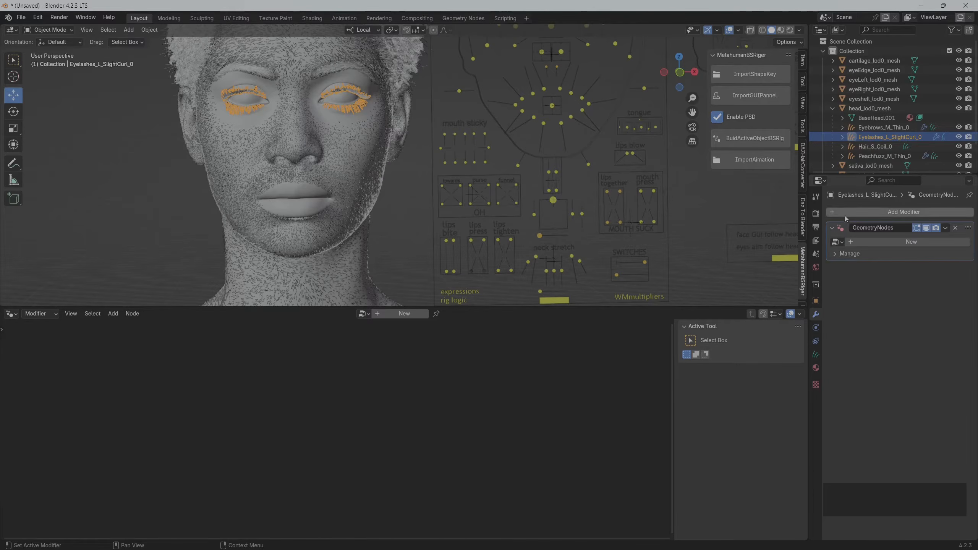
left_click(837, 241)
left_click(848, 257)
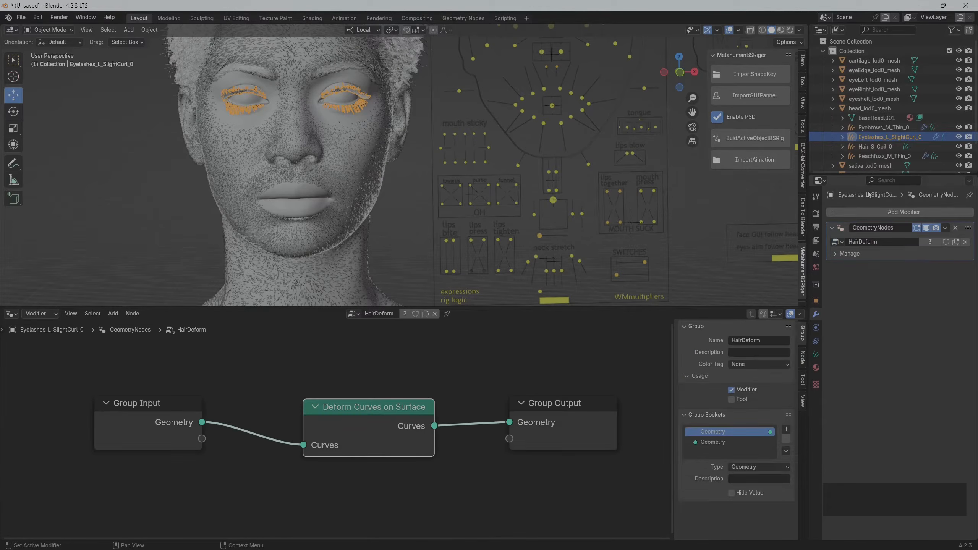
Add a Geometry Nodes modifier with the HairDeform node group to Hair_S_Coil_0
left_click(875, 146)
left_click(876, 213)
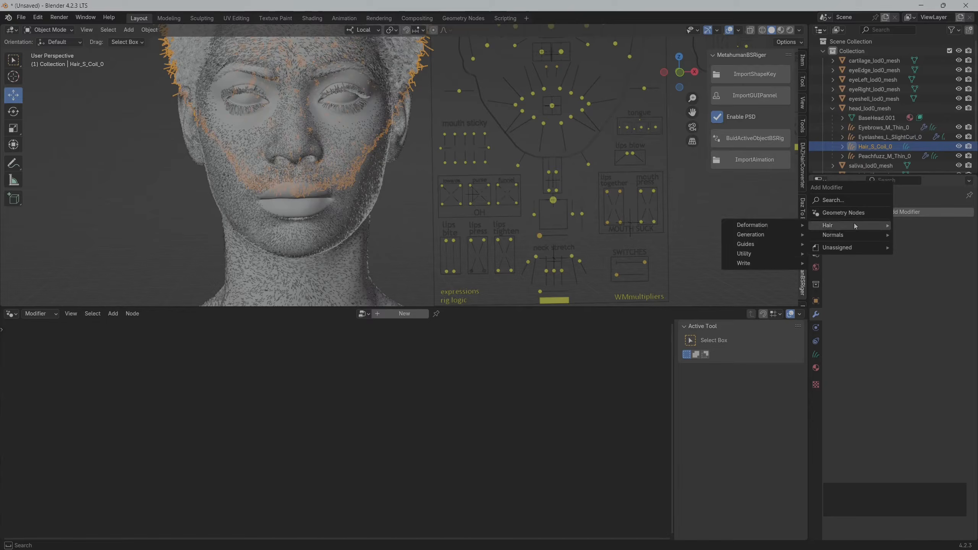
left_click(847, 217)
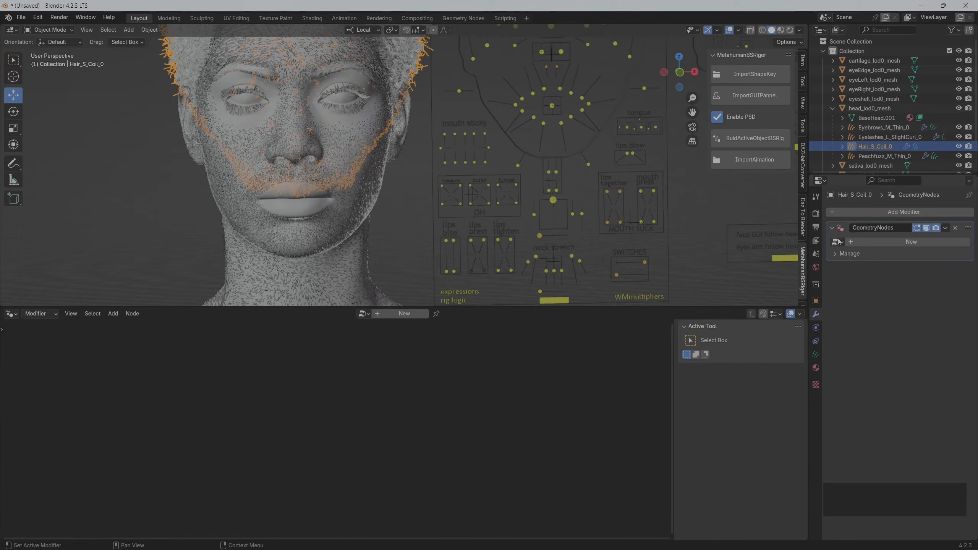
left_click(837, 241)
left_click(851, 257)
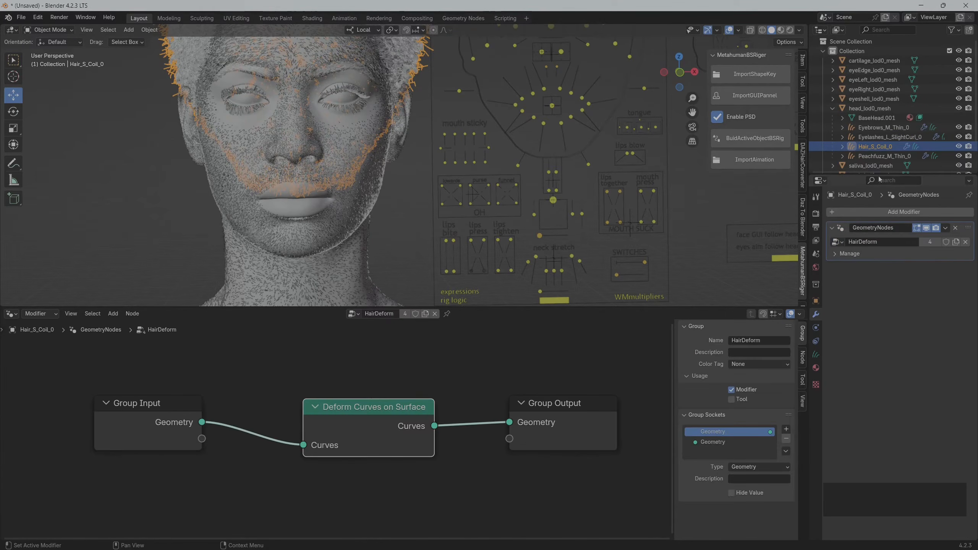
Deselect the hair, switch the geometry node editor area to a Timeline, and shrink it to enlarge the 3D viewport
left_click(143, 200)
scroll(143, 200, "down", 2)
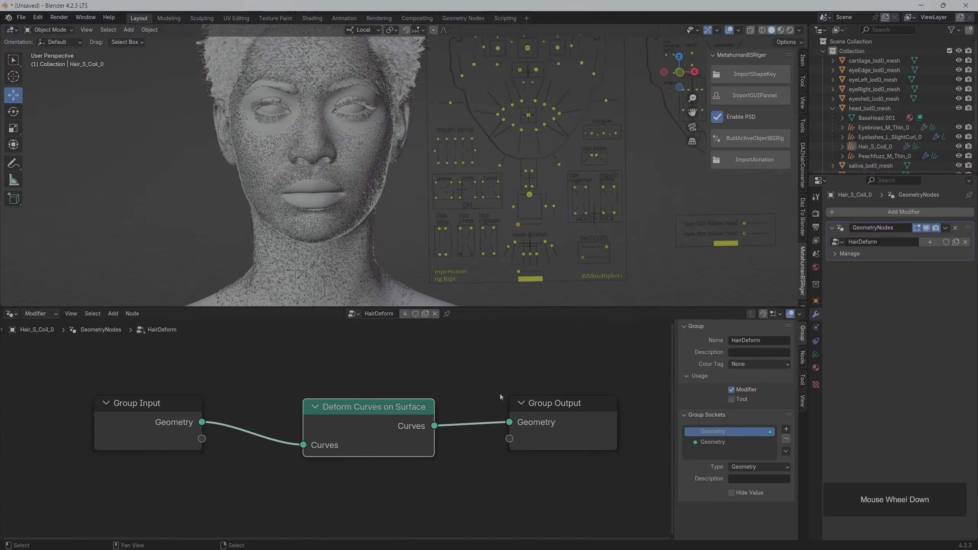
left_click(11, 313)
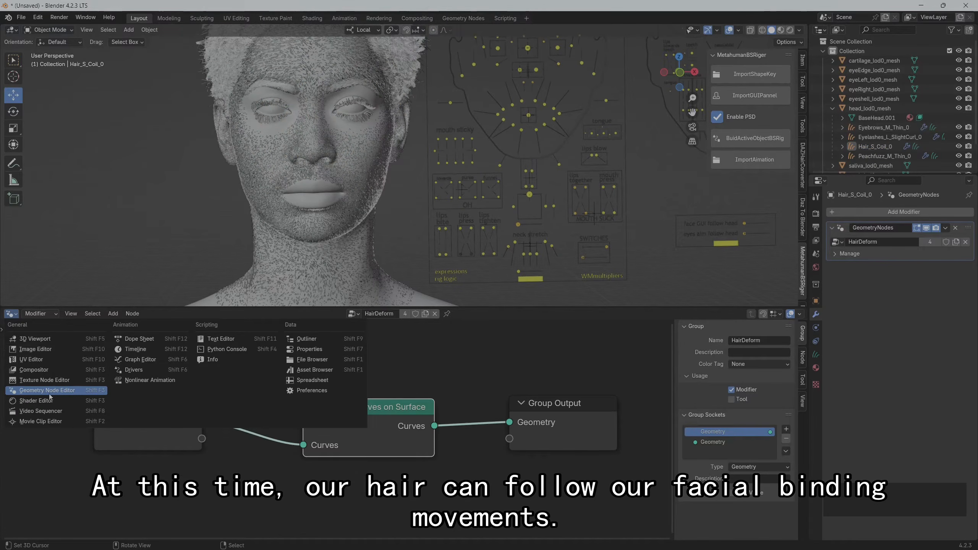
left_click(150, 349)
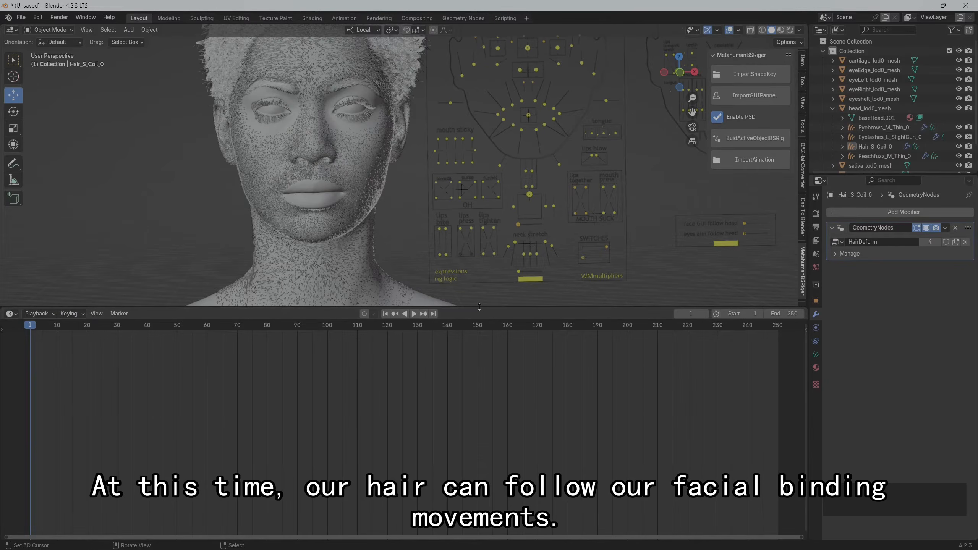
left_click_drag(479, 309, 478, 426)
scroll(223, 282, "up", 1)
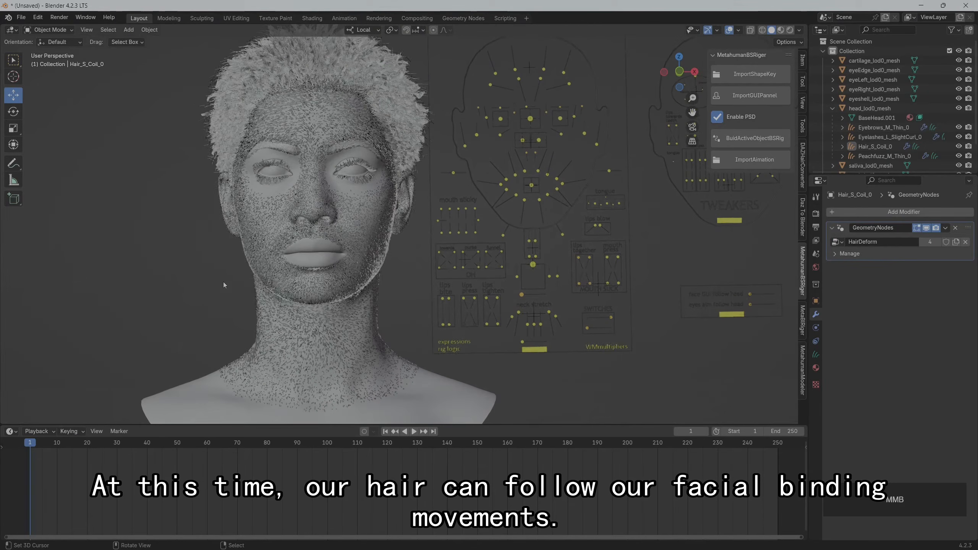
Move the jaw control and the brow raise controls to test the hair binding, returning each to its rest position
left_click(533, 266)
mouse_move(533, 266)
left_mouse_down()
mouse_move(513, 284)
mouse_move(532, 268)
mouse_move(524, 288)
mouse_move(548, 284)
mouse_move(546, 262)
mouse_move(520, 296)
mouse_move(532, 264)
left_mouse_up()
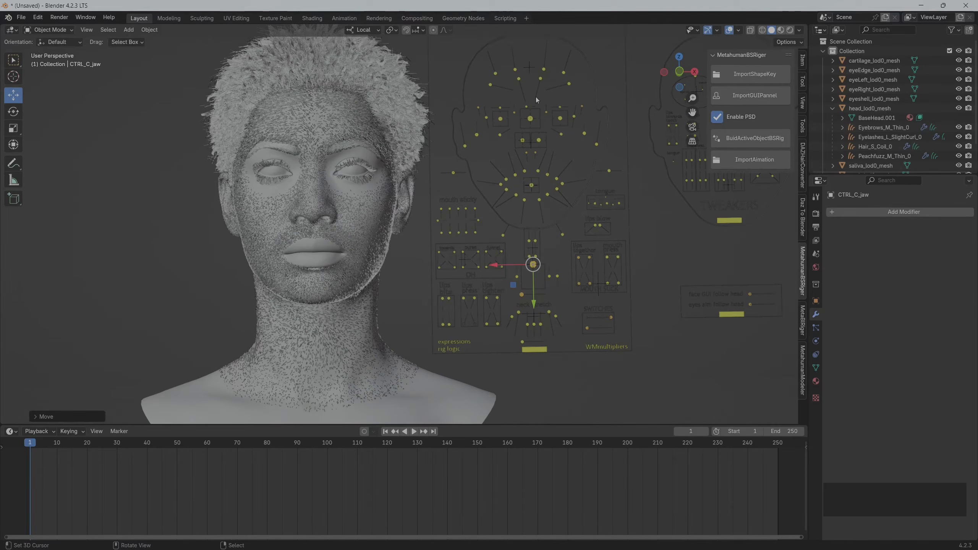
left_click(496, 75)
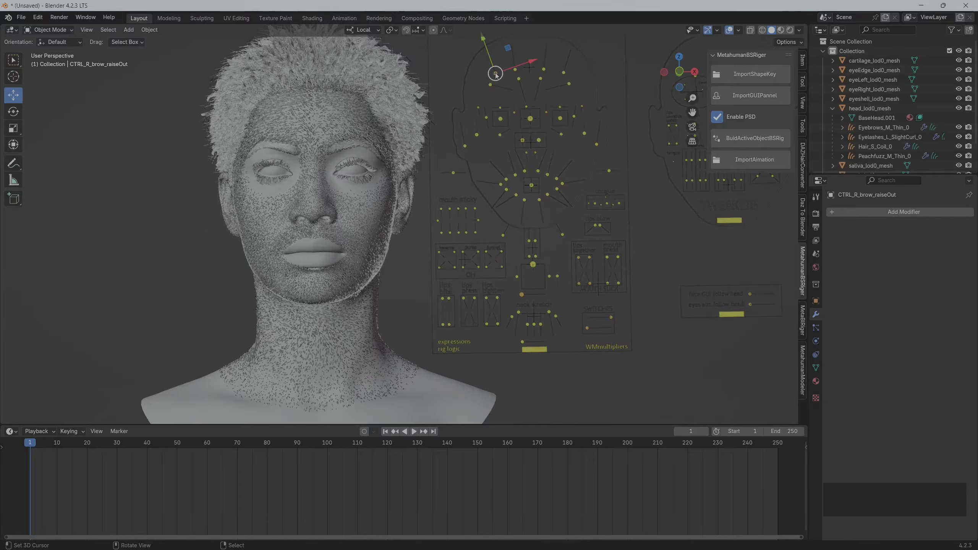
left_click_drag(496, 74, 544, 71)
left_click(543, 70)
left_click_drag(465, 52, 562, 78)
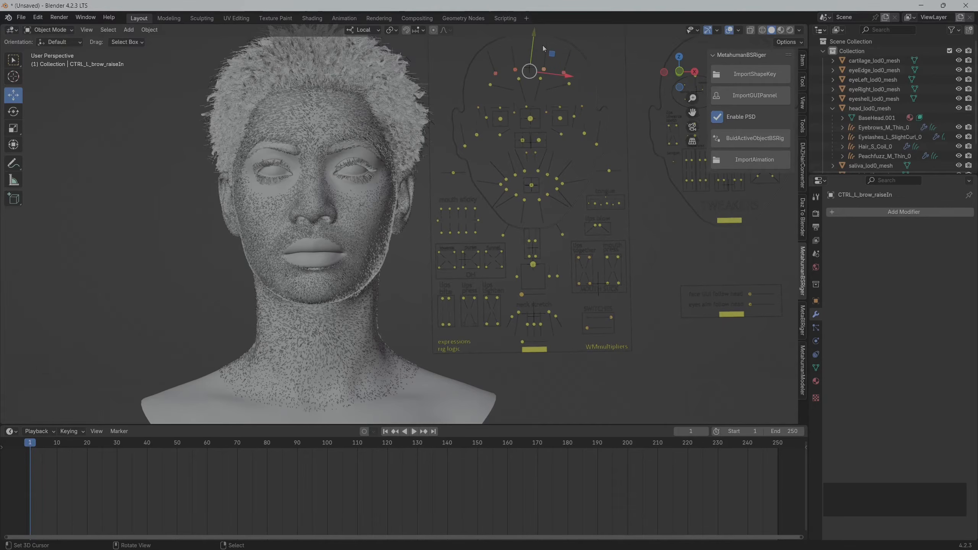
left_click_drag(535, 38, 571, 136)
Move the CTRL_C_mouth control to test the facial hair binding, then clear its location
mouse_move(533, 187)
left_mouse_down()
mouse_move(514, 177)
mouse_move(550, 169)
mouse_move(506, 197)
mouse_move(557, 168)
mouse_move(510, 184)
mouse_move(537, 172)
mouse_move(549, 197)
left_mouse_up()
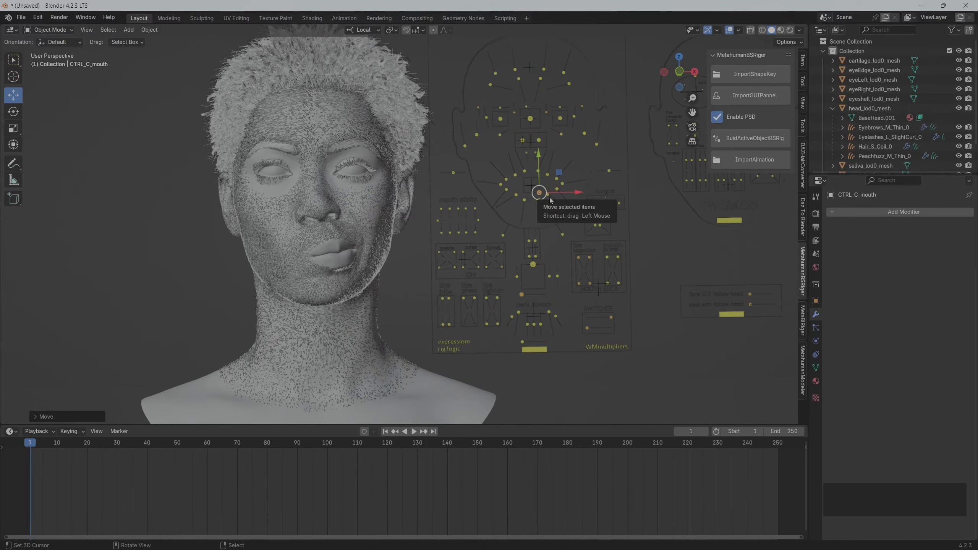
key("alt+g")
middle_click_drag(398, 225, 398, 225)
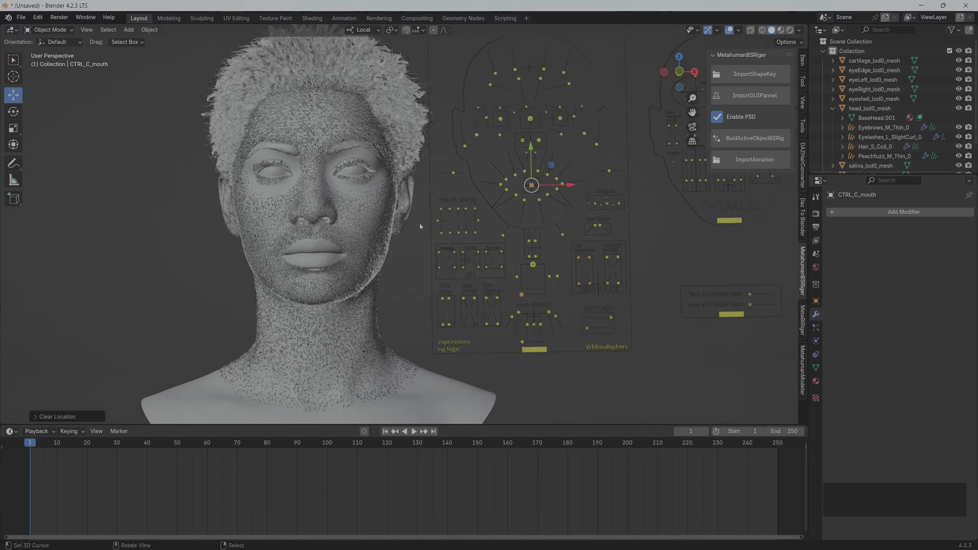
scroll(395, 267, "up", 2)
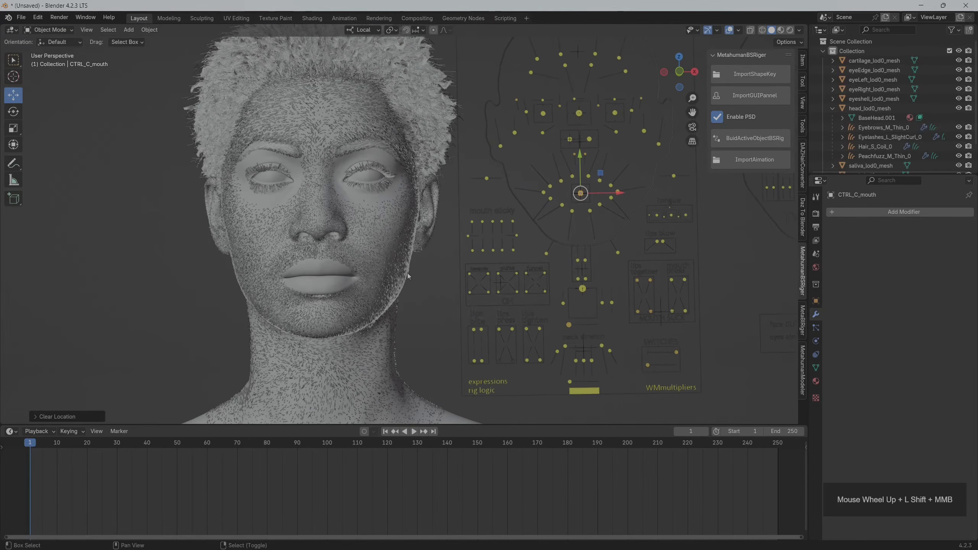
middle_click_drag(407, 268, 416, 277, "shift")
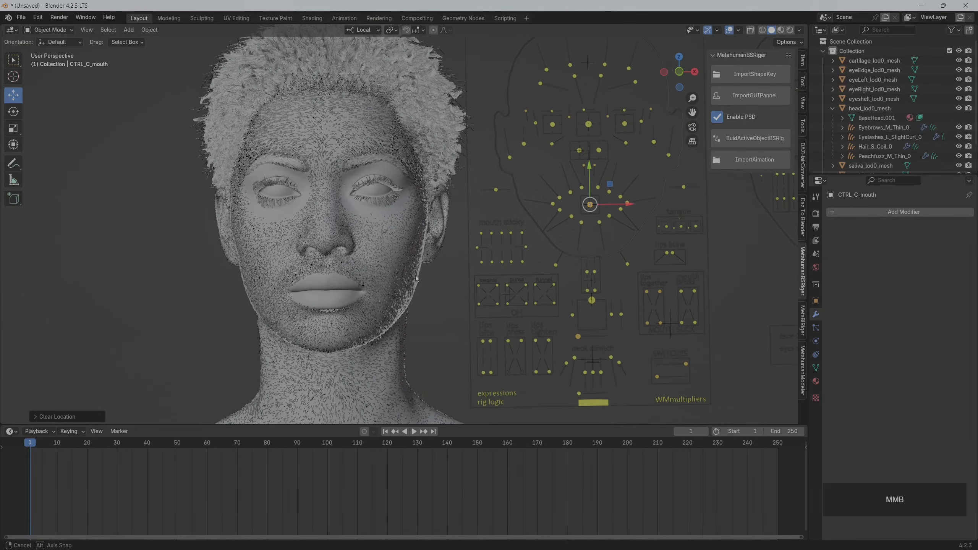
Collapse the head_lod0_mesh hierarchy and its parent Collection in the outliner
scroll(866, 107, "down", 3)
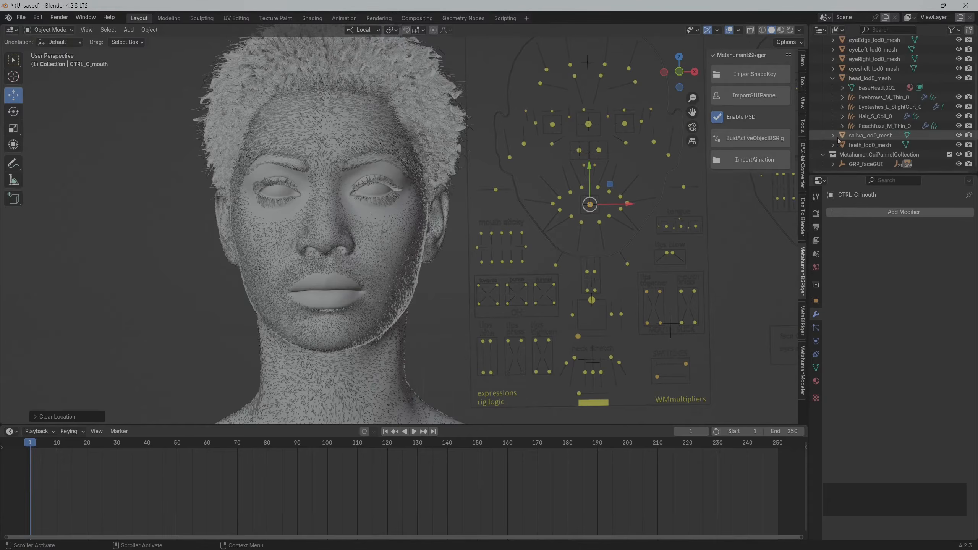
left_click(831, 82)
scroll(847, 85, "up", 5)
left_click(822, 51)
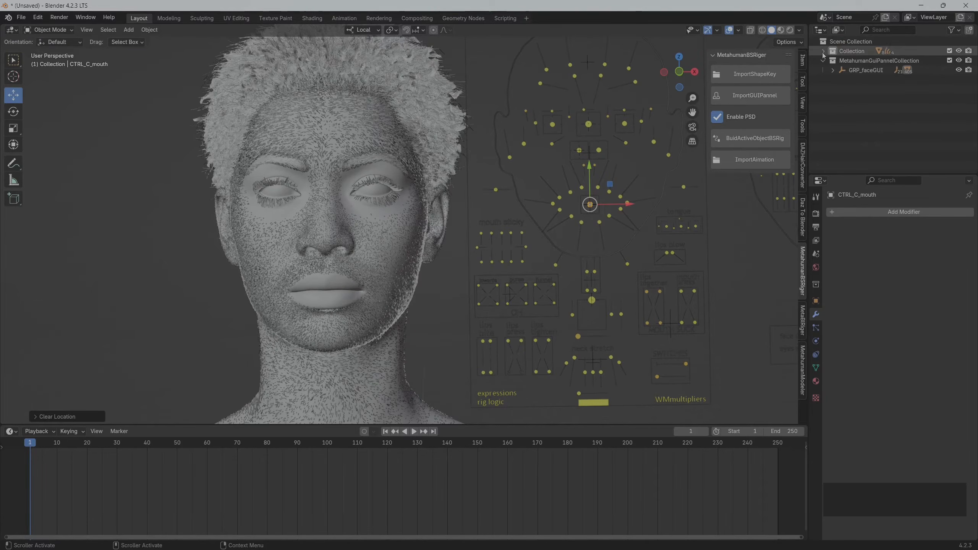
scroll(291, 273, "down", 1)
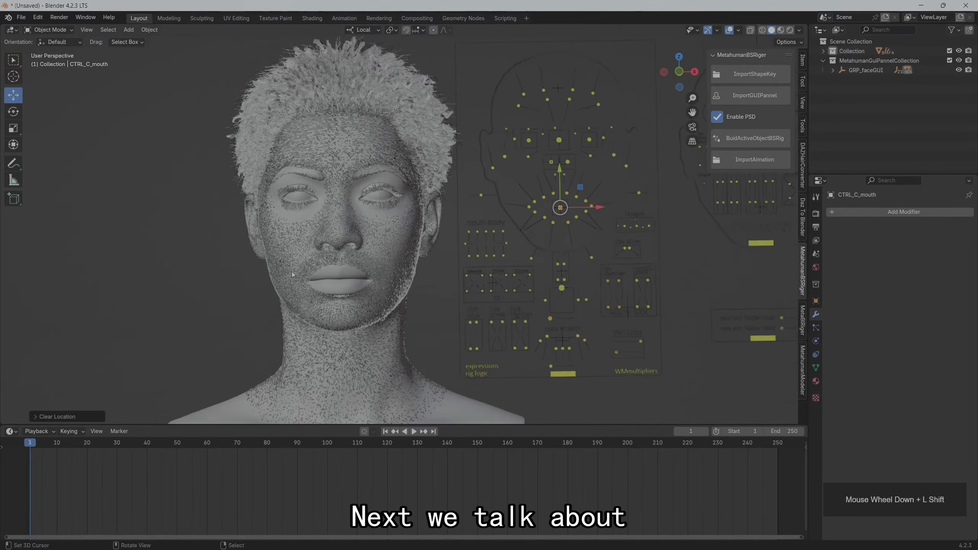
middle_click_drag(291, 274, 314, 279, "shift")
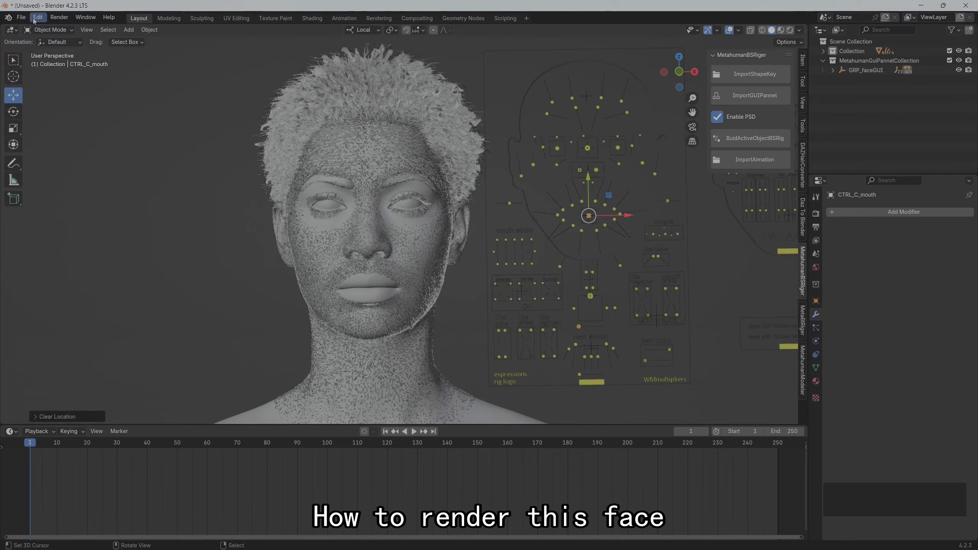
Start appending data from render_practice.blend in the rig groom folder under TODO on the Desktop
left_click(21, 18)
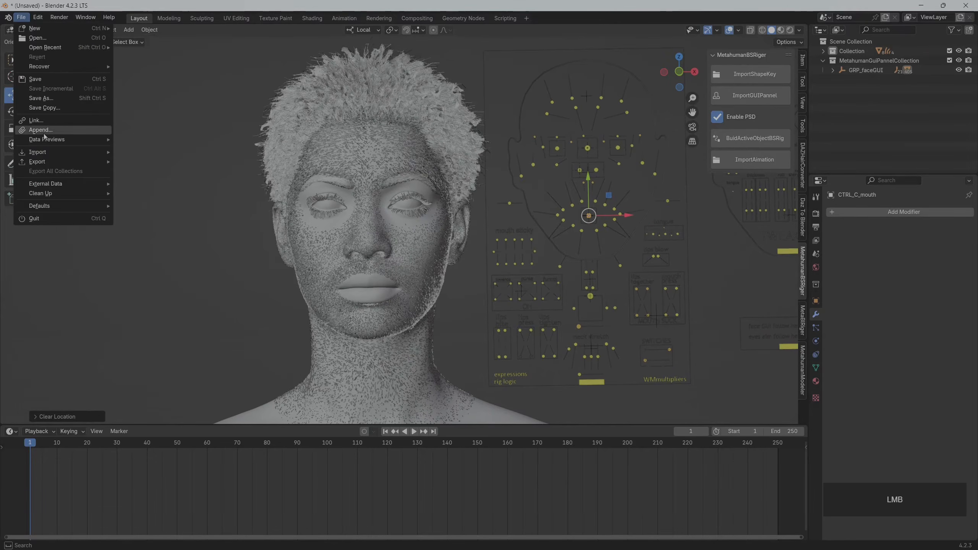
left_click(35, 124)
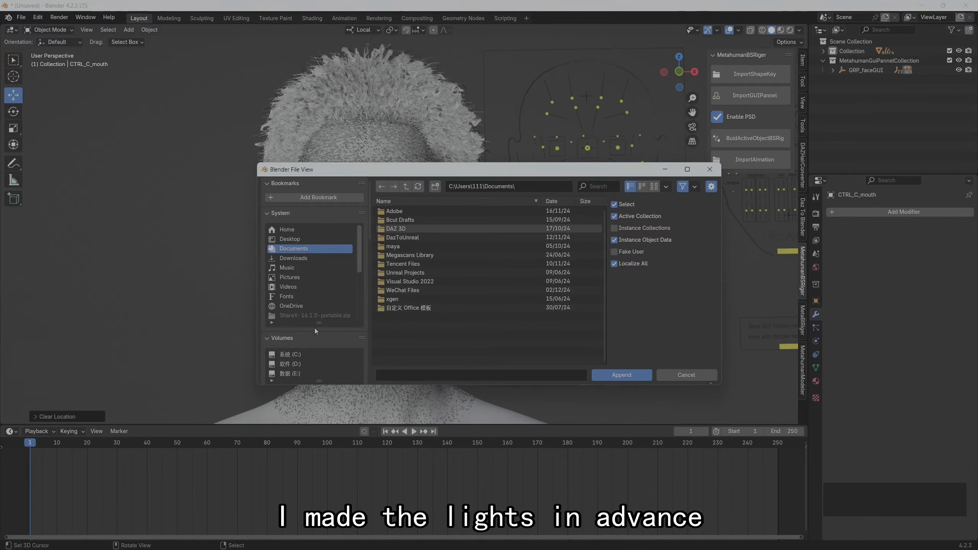
left_click(305, 240)
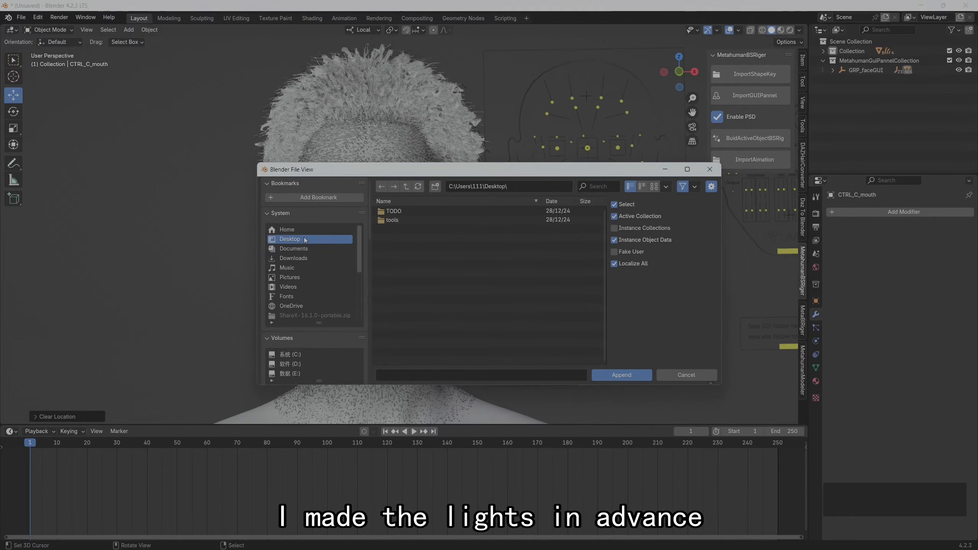
double_click(409, 212)
left_click(418, 242)
double_click(417, 239)
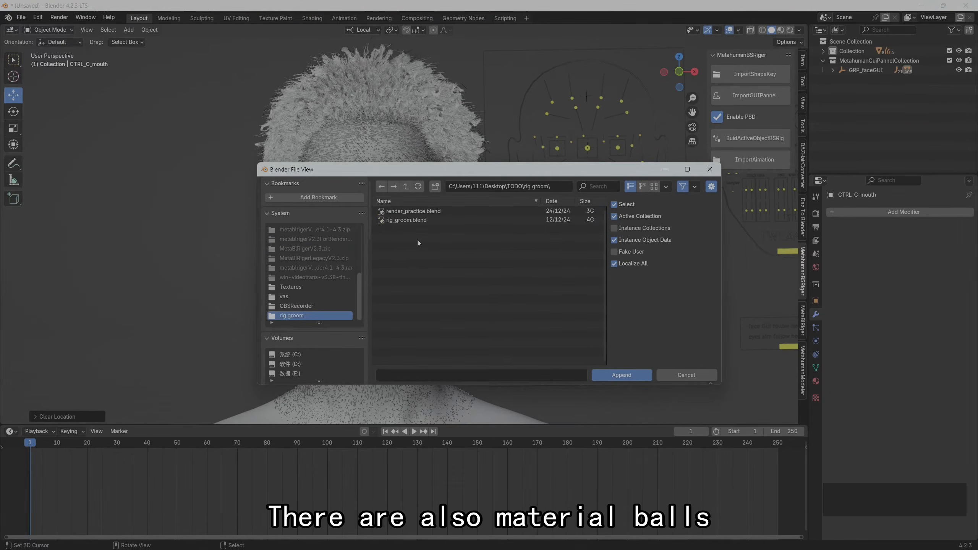
double_click(416, 213)
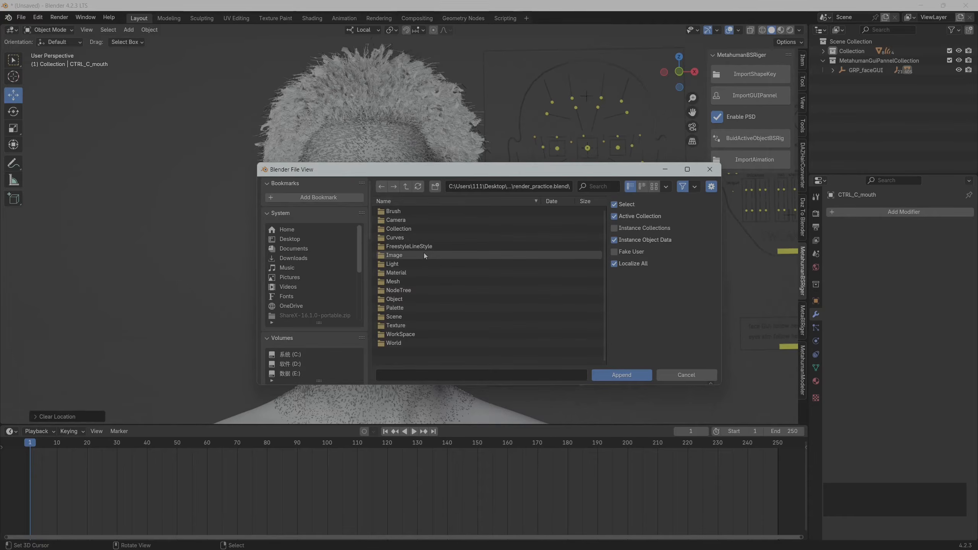
left_click(419, 265)
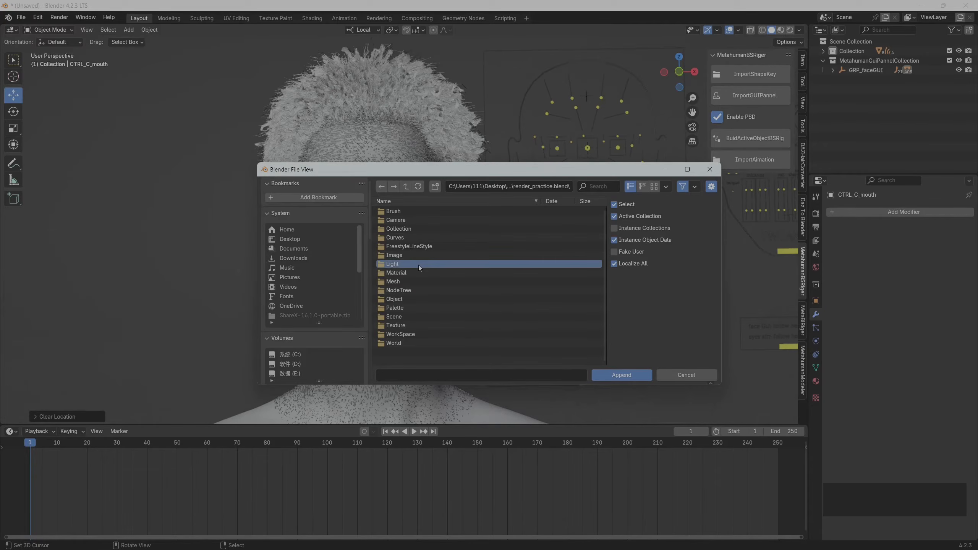
double_click(419, 265)
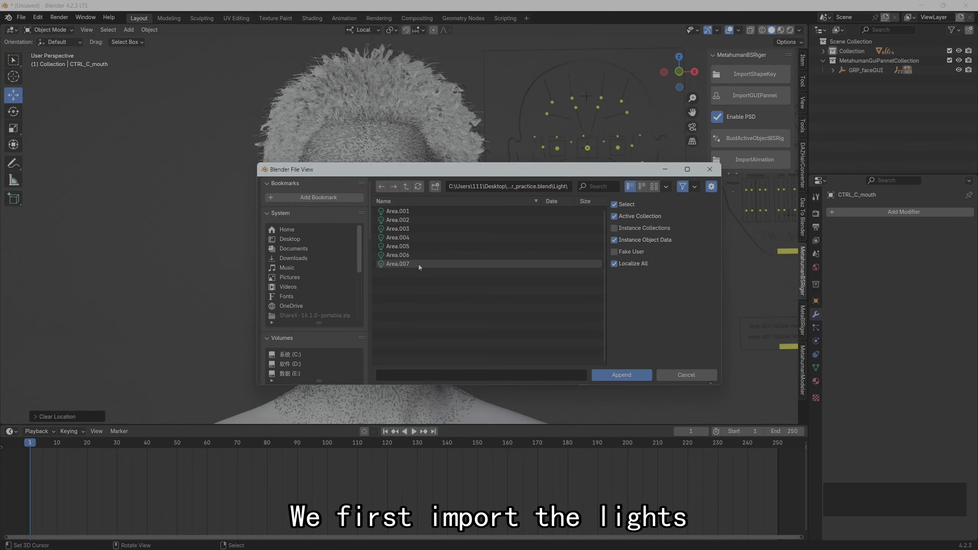
left_click(405, 187)
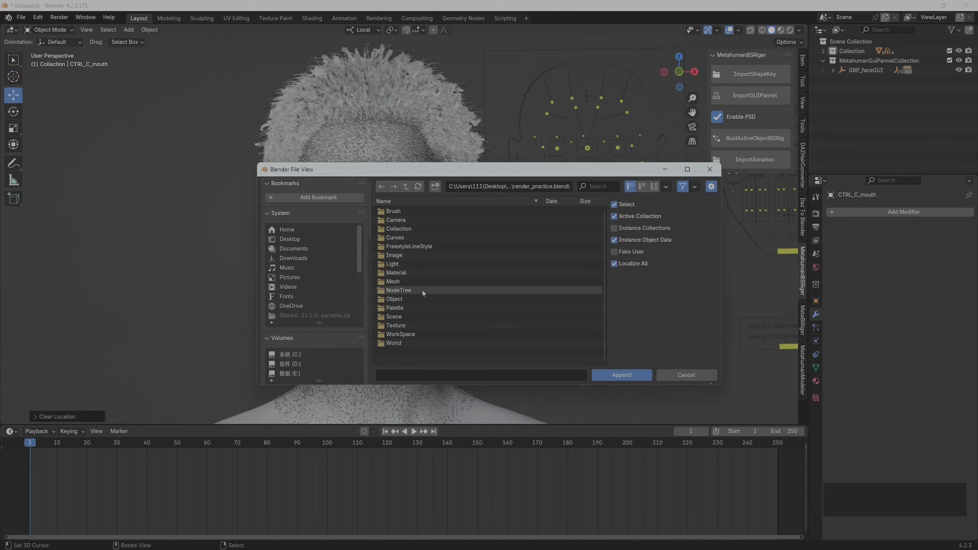
left_click(409, 264)
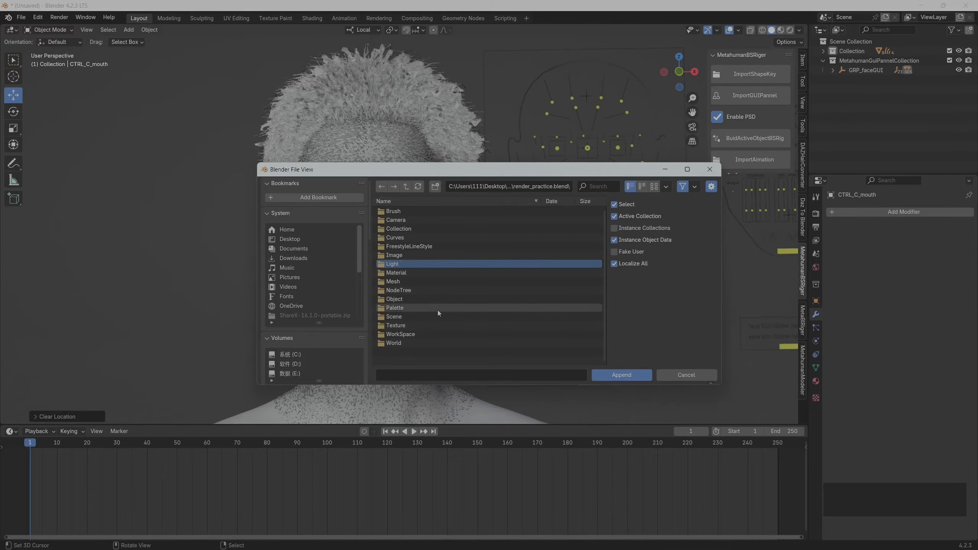
left_click(611, 377)
left_click(412, 211)
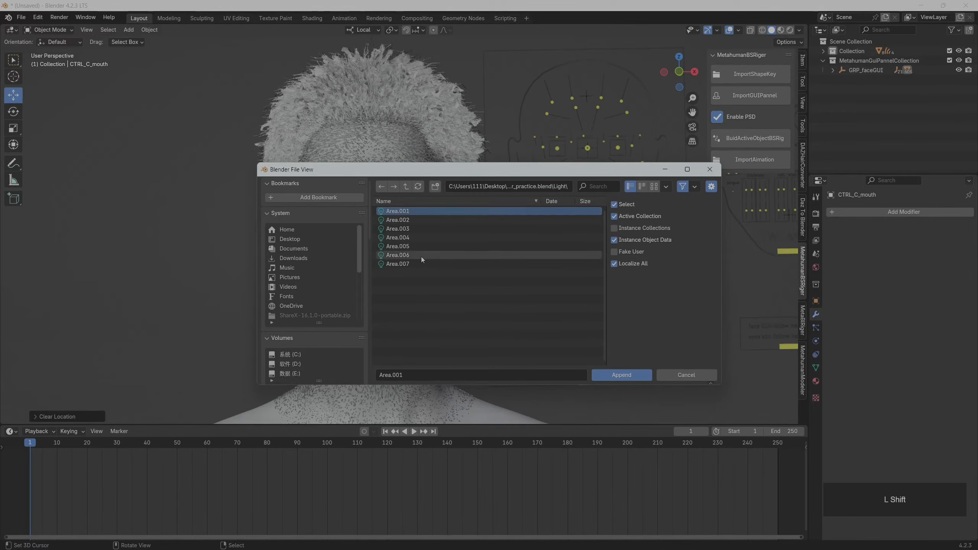
left_click(421, 255, "shift")
left_click(414, 264, "shift")
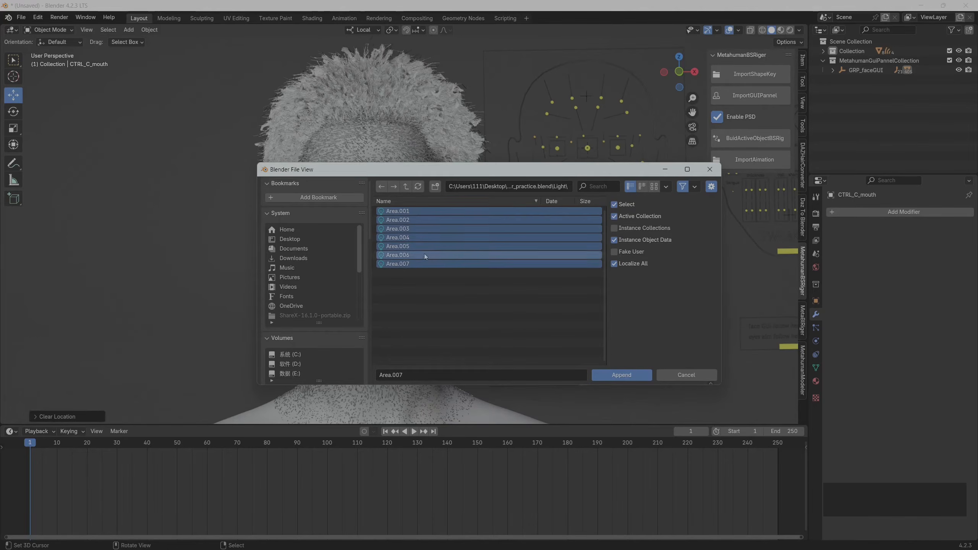
left_click(407, 187)
left_click(407, 187)
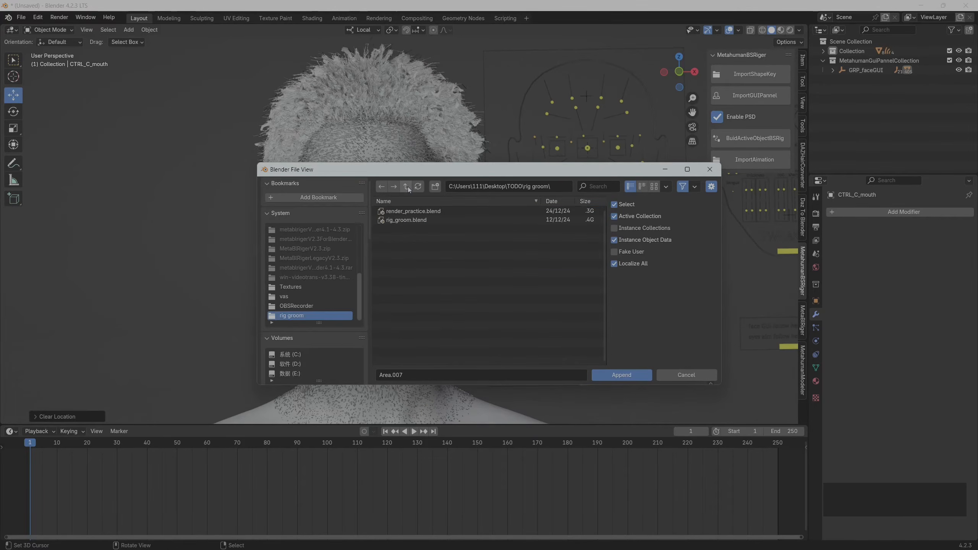
double_click(416, 211)
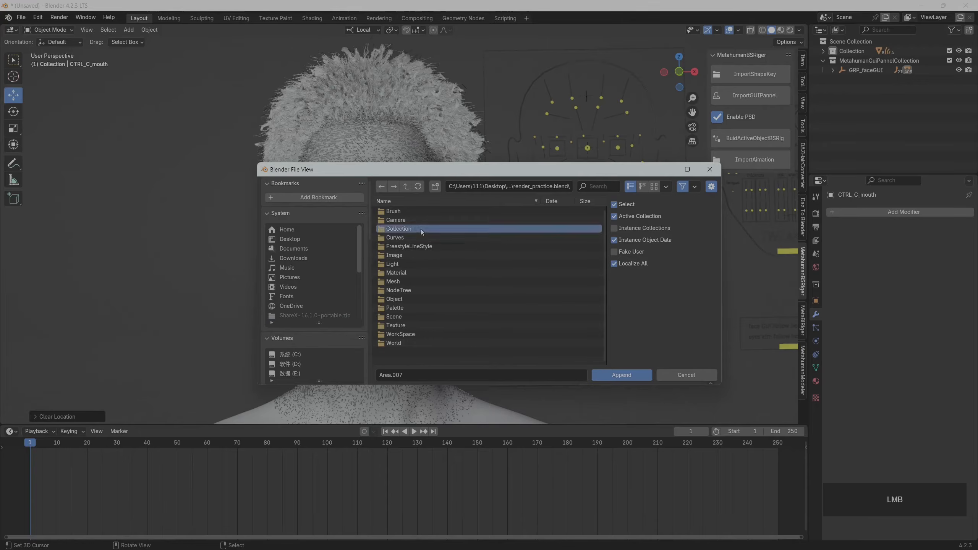
Append the Lights collection from render_practice.blend to the scene
double_click(421, 228)
left_click(404, 220)
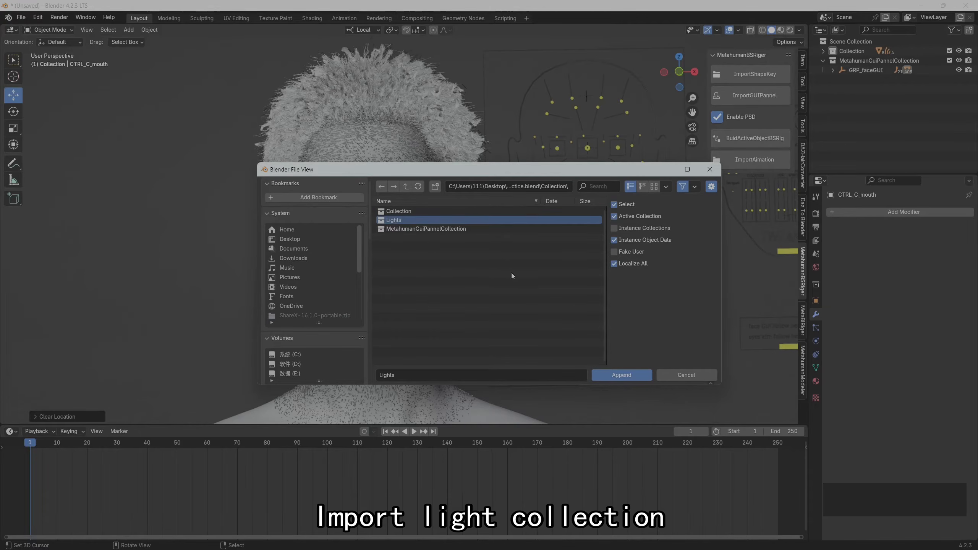
left_click(624, 375)
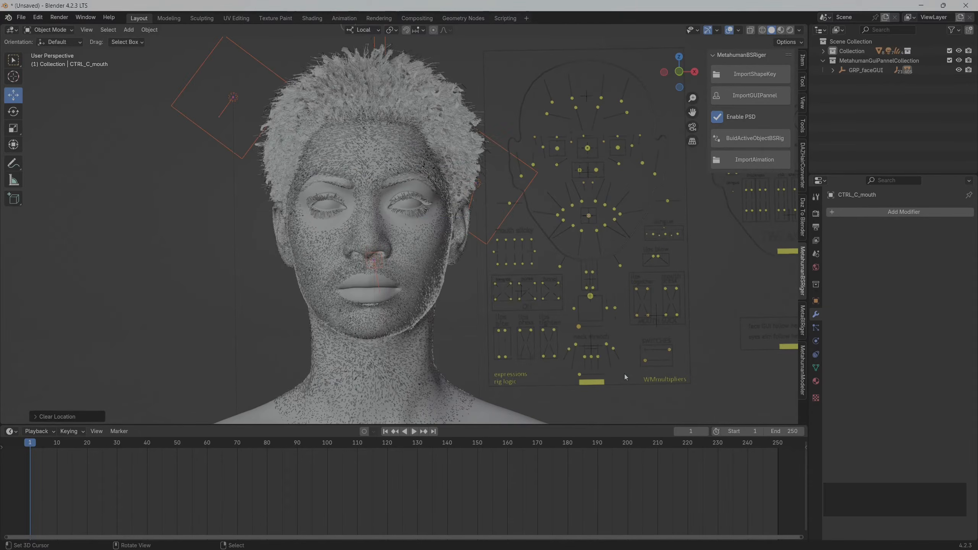
Expand Collection in the outliner and examine the contents of the appended Lights collection
left_click(823, 51)
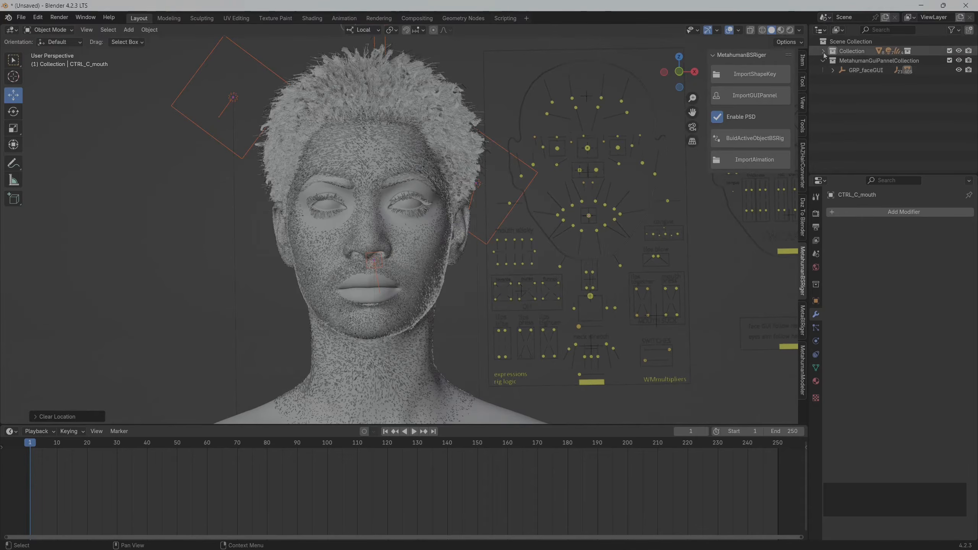
left_click(832, 61)
left_click(830, 61)
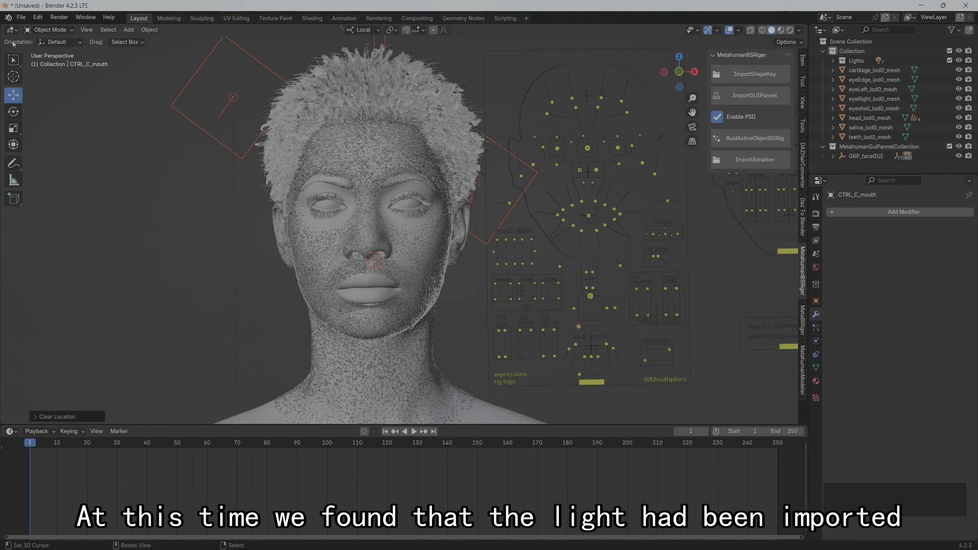
Start another append from render_practice.blend and select the face materials Mat_cartilage_lod0_mesh through Mat_teeth_lod0_mesh
left_click(21, 17)
left_click(36, 140)
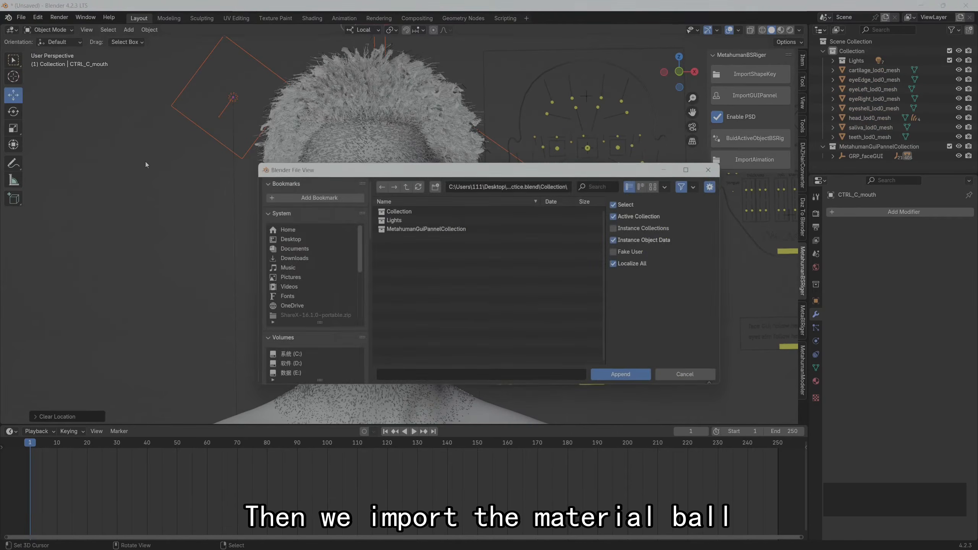
left_click(406, 186)
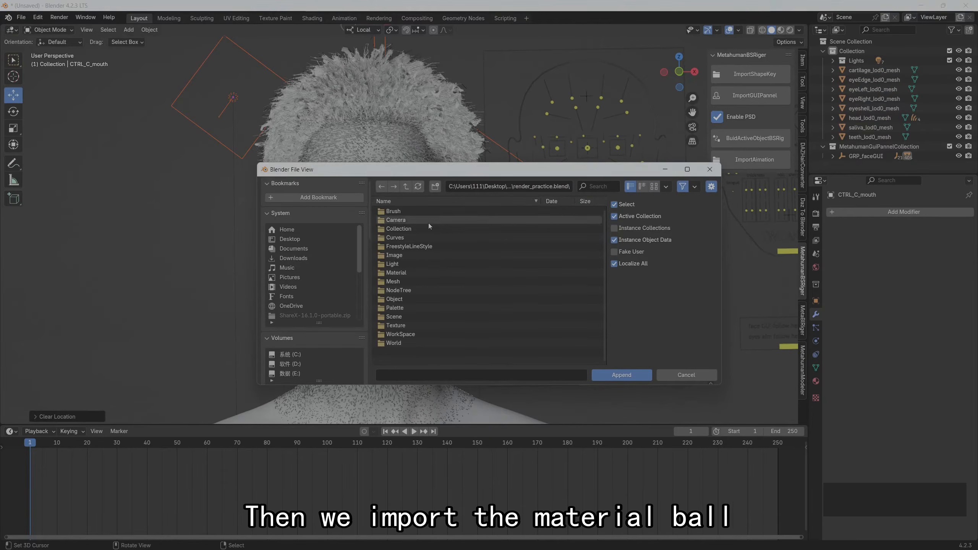
left_click(434, 272)
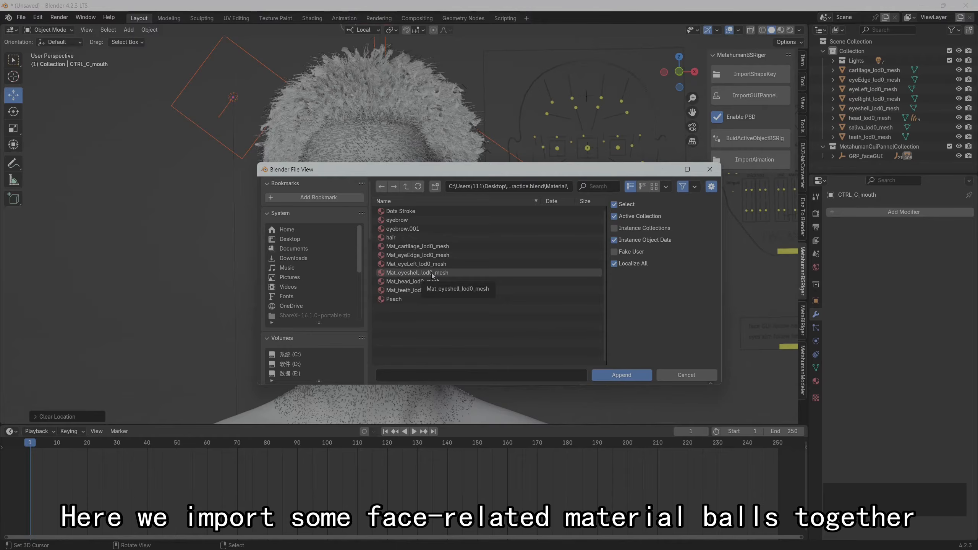
left_click(426, 246)
left_click(424, 291, "shift")
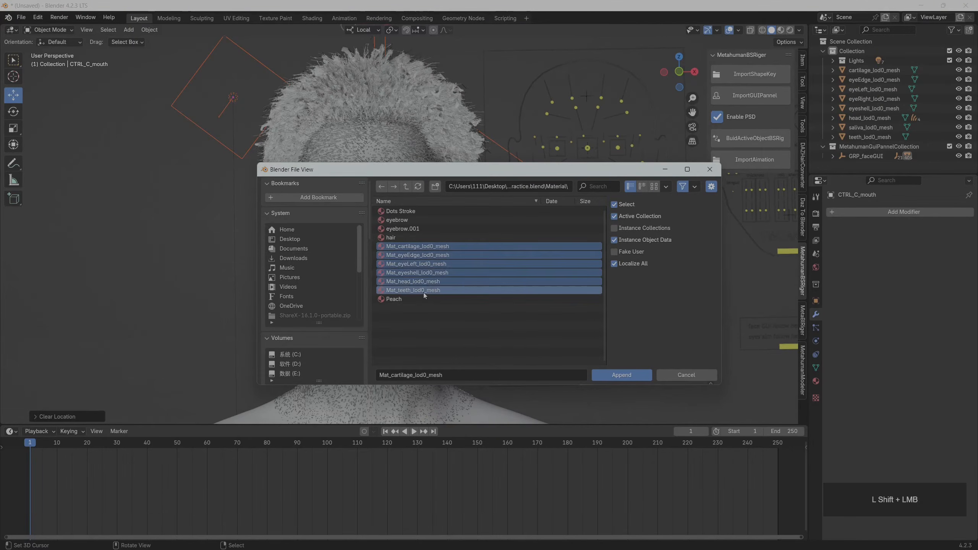
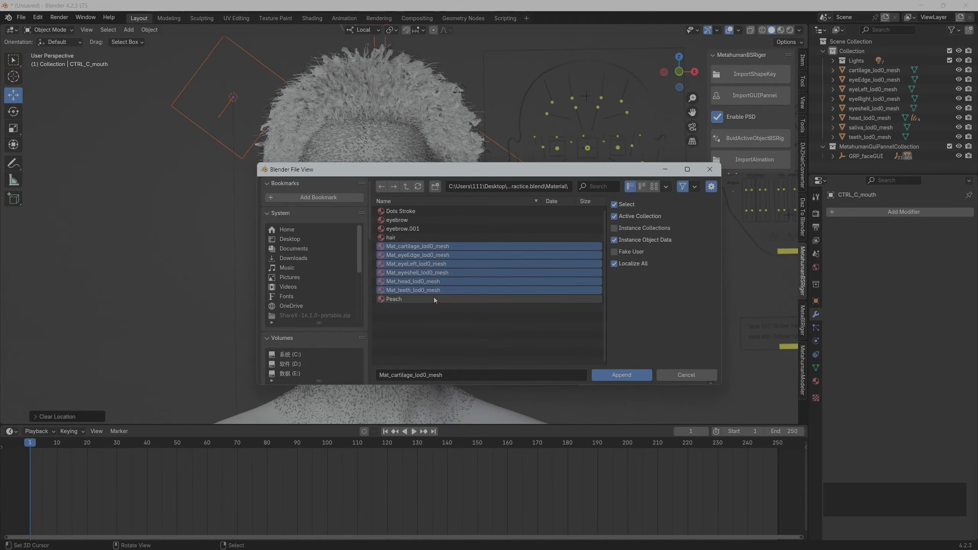
Append the selected face materials and assign Mat_cartilage_lod0_mesh.001 to cartilage_lod0_mesh
left_click(622, 375)
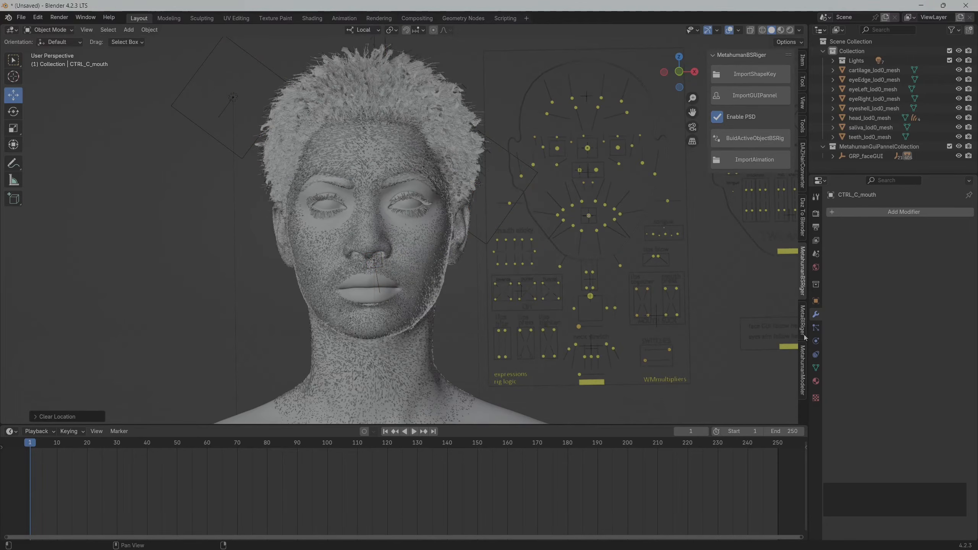
left_click(816, 381)
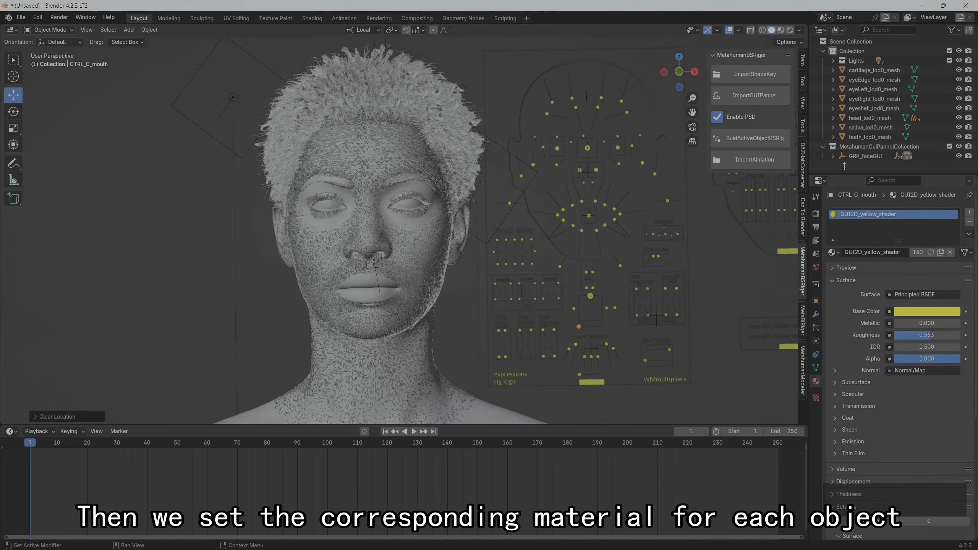
left_click(866, 70)
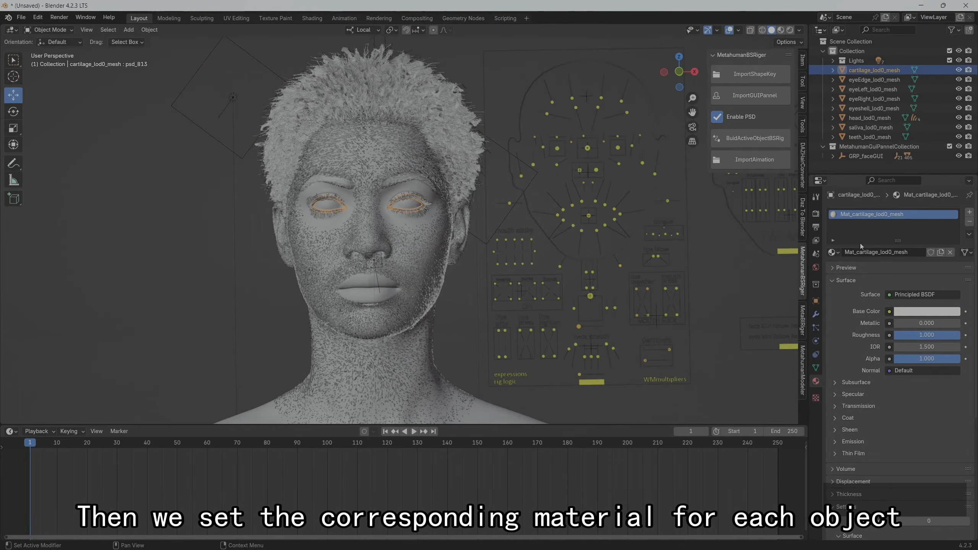
left_click(834, 252)
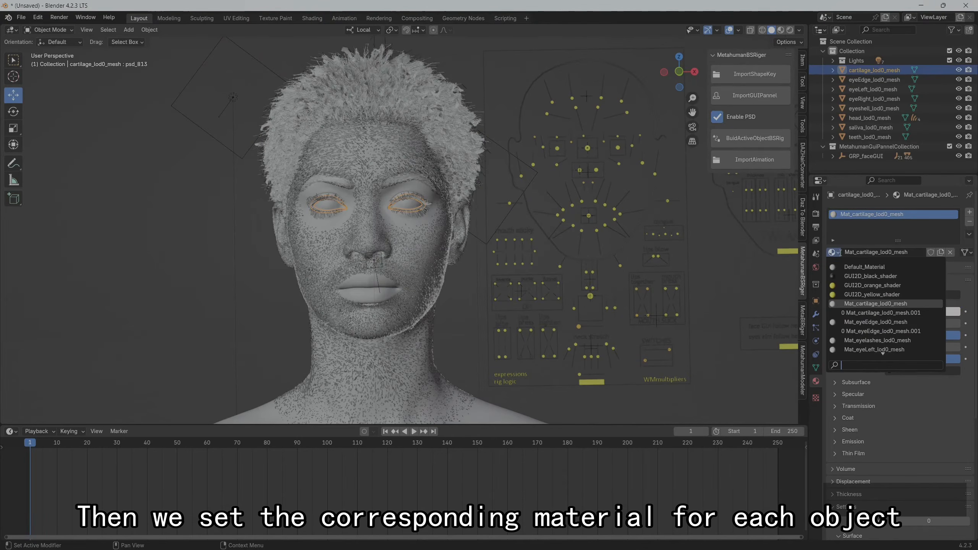
left_click(881, 313)
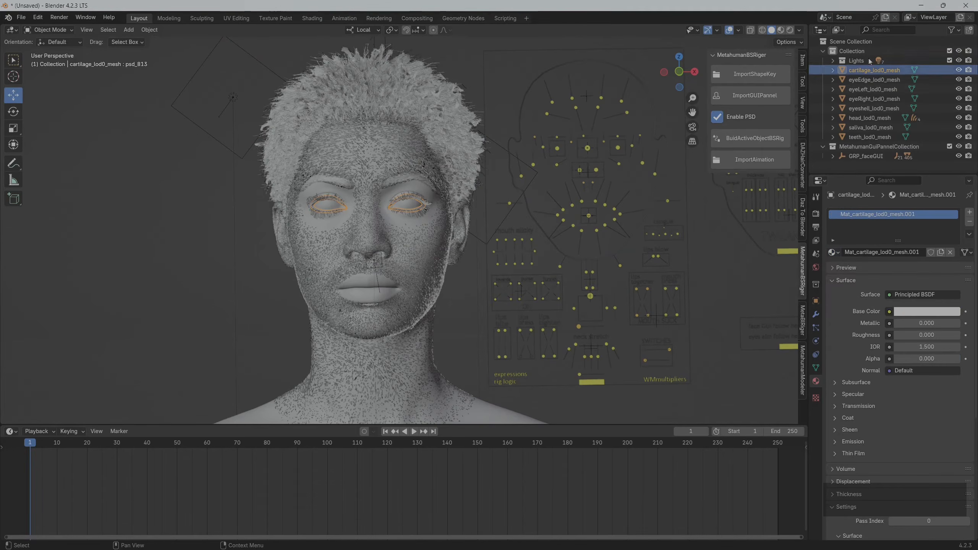
Assign Mat_eyeEdge_lod0_mesh.001 to eyeEdge_lod0_mesh and Mat_eyeLeft_lod0_mesh.001 to eyeLeft_lod0_mesh
left_click(863, 80)
left_click(835, 253)
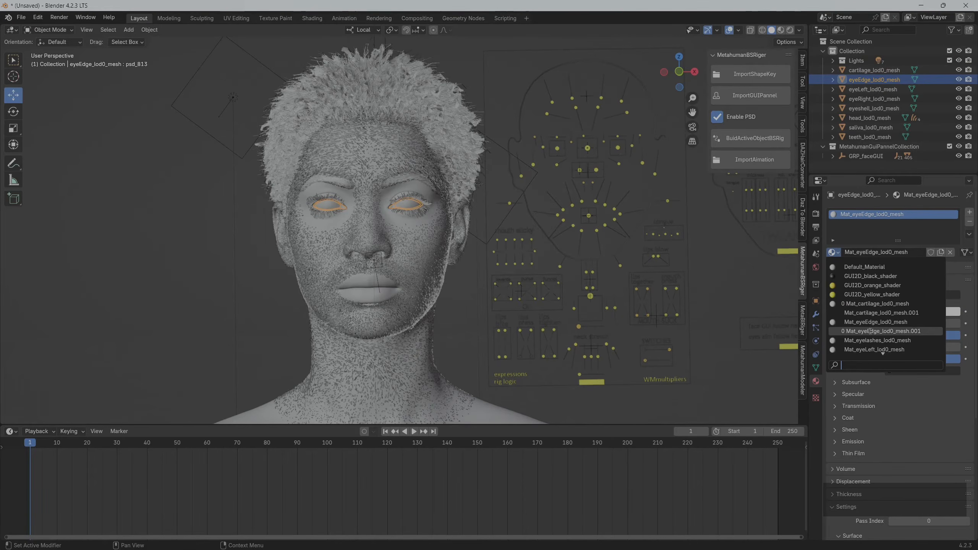
left_click(869, 89)
left_click(841, 255)
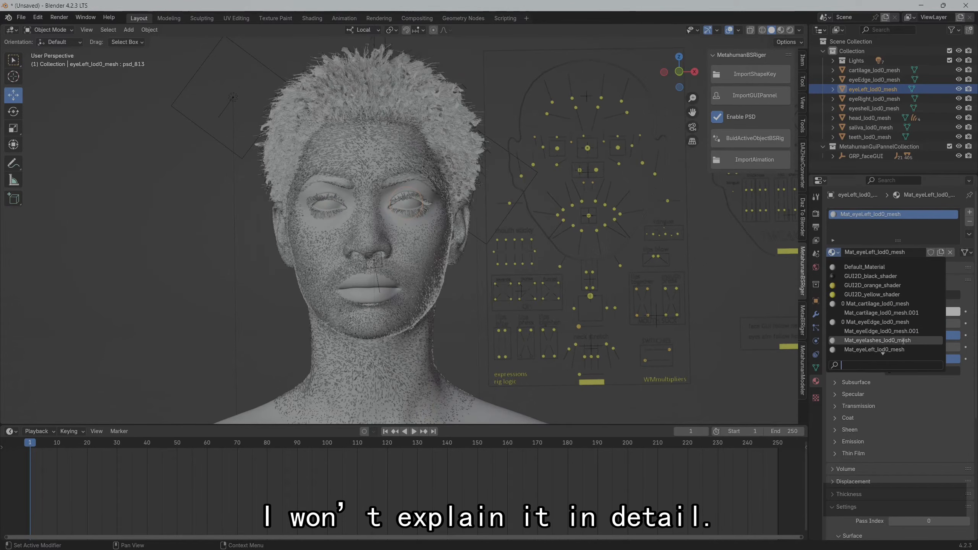
scroll(903, 340, "down", 1)
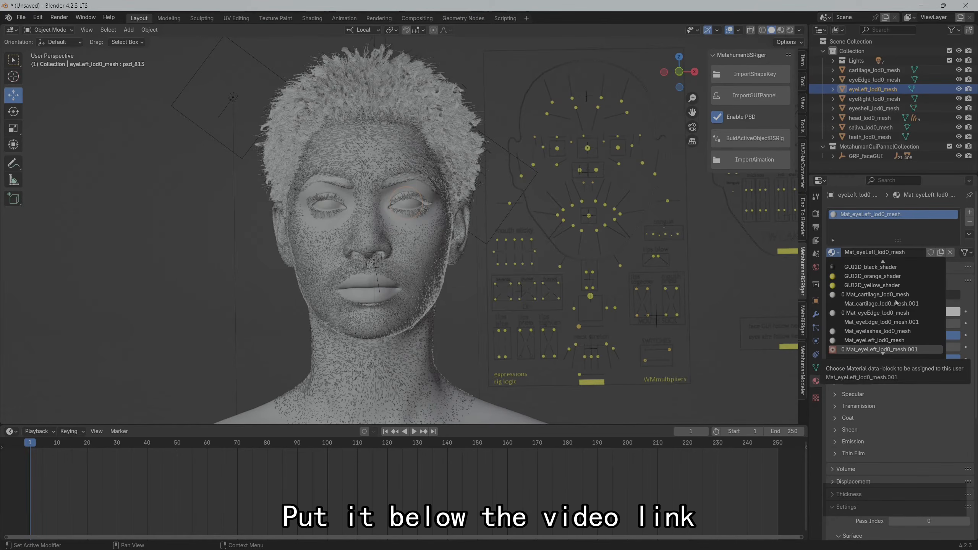
Assign Mat_eyeLeft_lod0_mesh.001 to eyeRight_lod0_mesh and Mat_eyeshell_lod0_mesh.001 to eyeshell_lod0_mesh
left_click(874, 99)
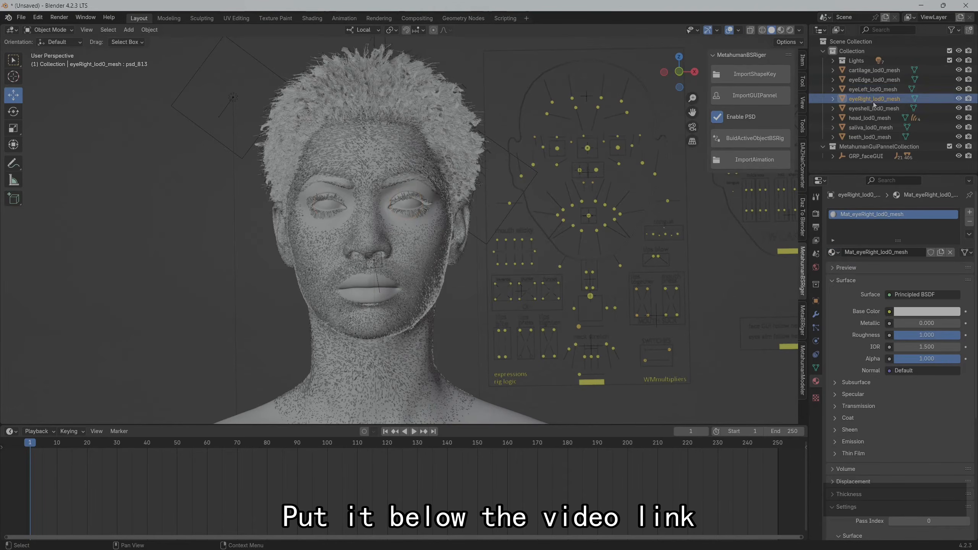
left_click(836, 255)
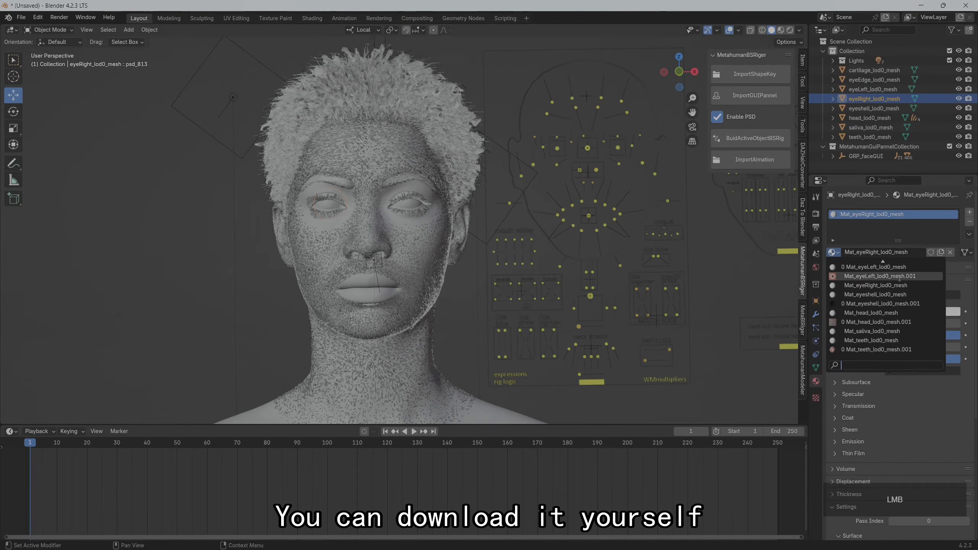
left_click(866, 111)
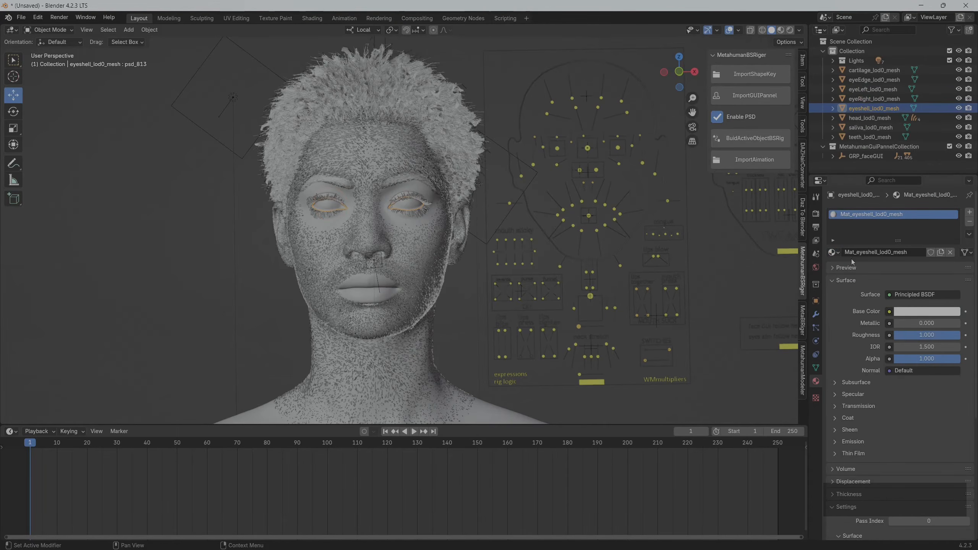
left_click(835, 252)
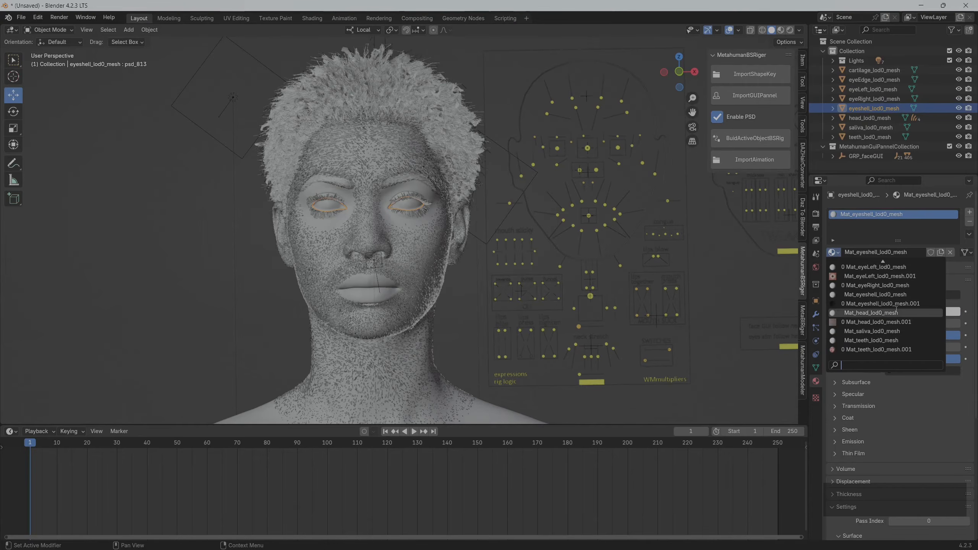
Replace the material on head_lod0_mesh with the appended Mat_head_lod0_mesh.001
left_click(869, 118)
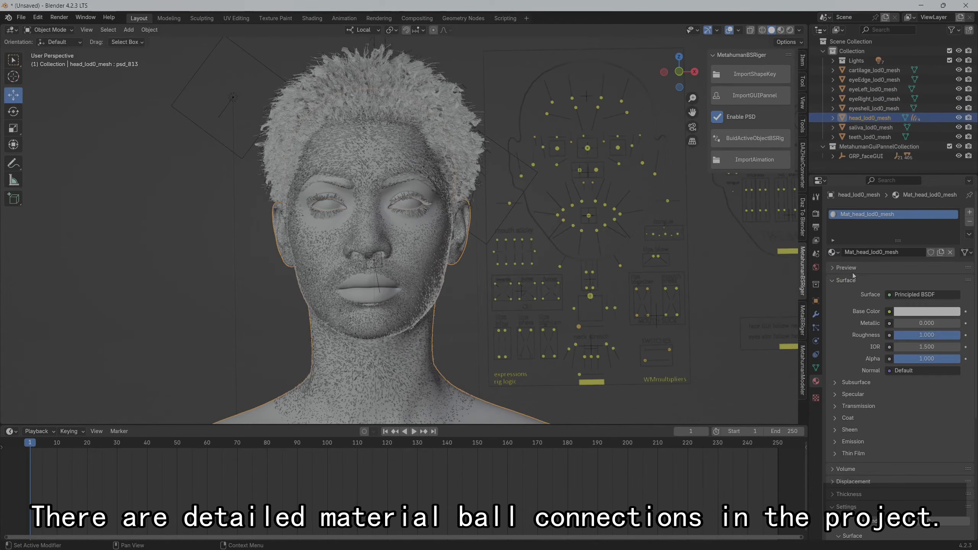
left_click(835, 252)
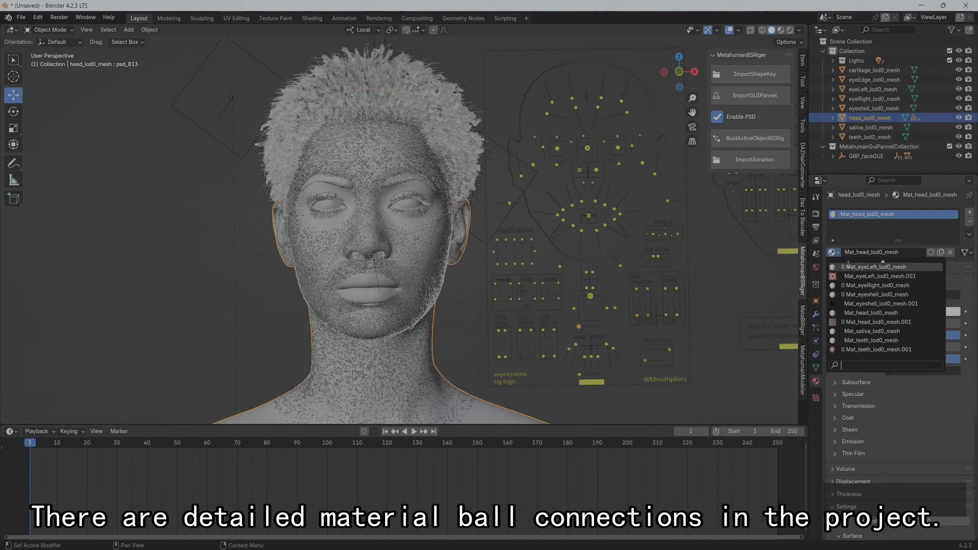
left_click(893, 322)
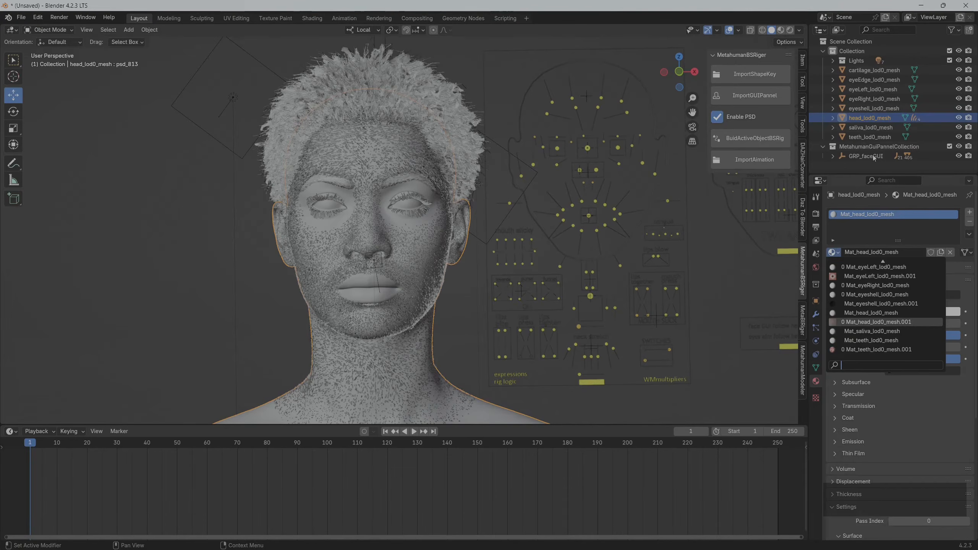
left_click(870, 127)
left_click(833, 252)
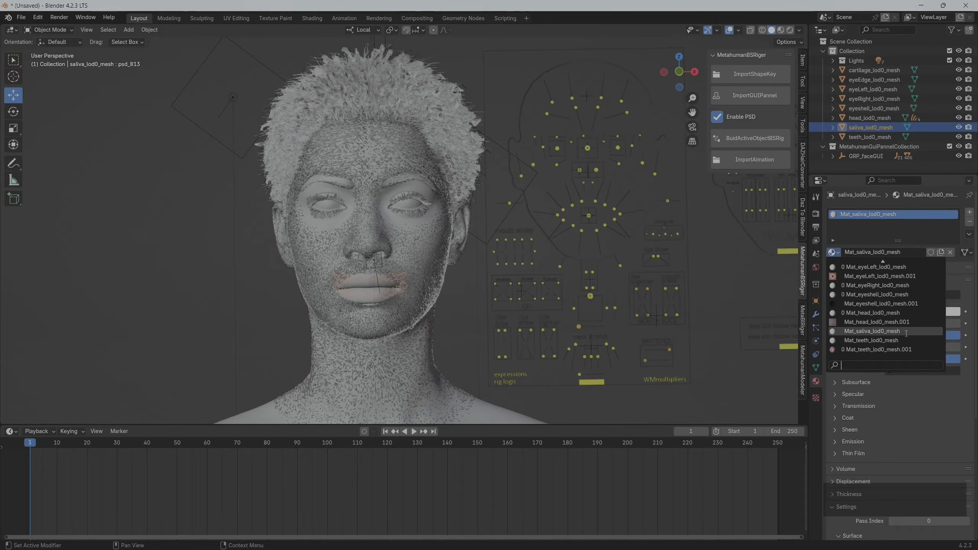
scroll(909, 335, "down", 1)
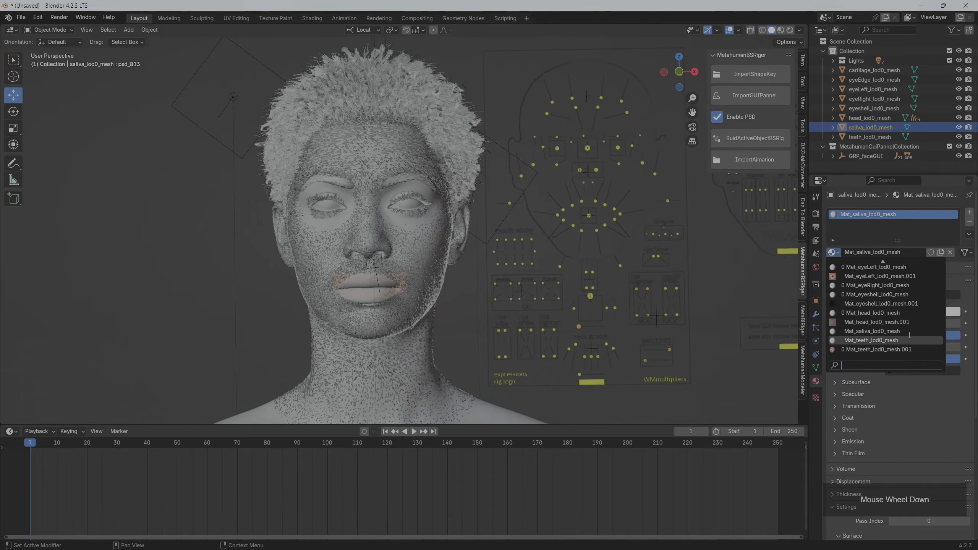
scroll(909, 335, "up", 2)
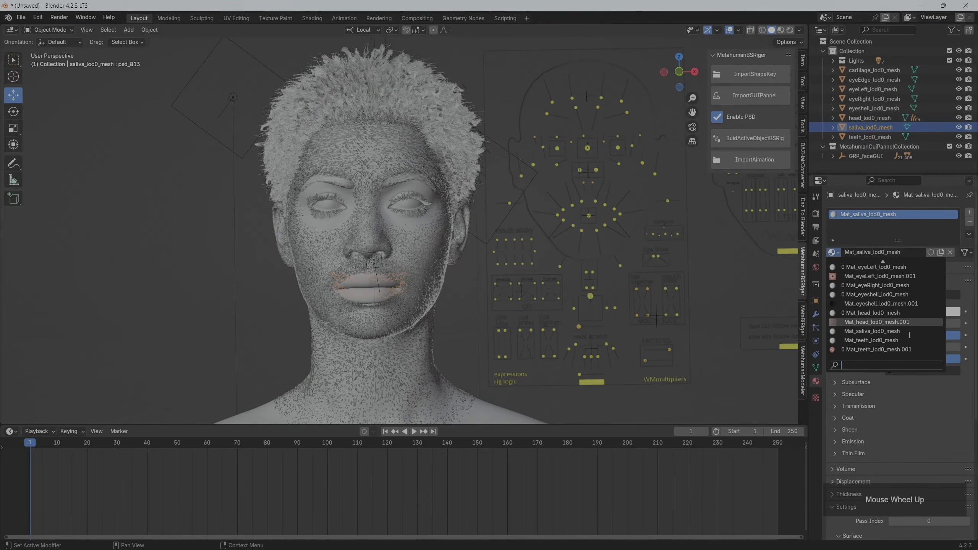
scroll(910, 334, "down", 3)
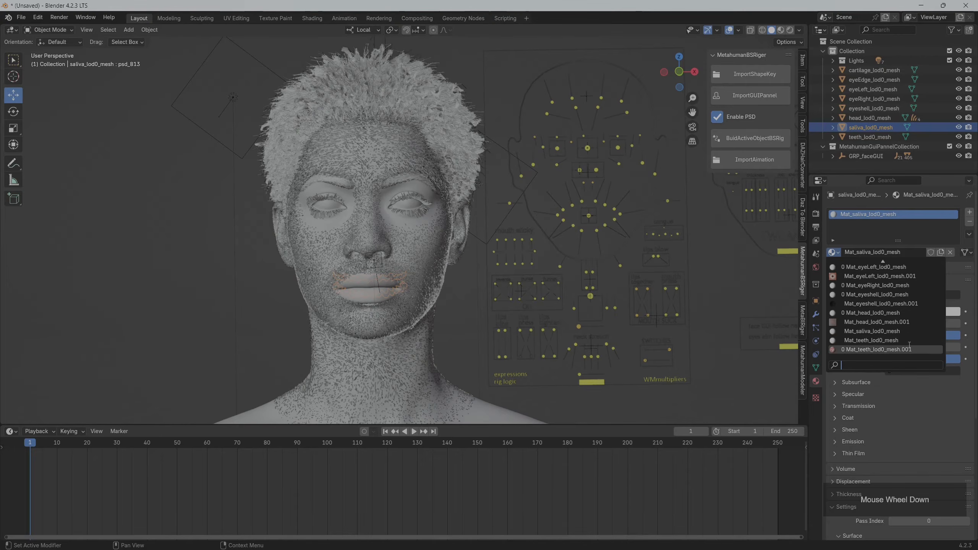
Replace the material on teeth_lod0_mesh with the appended Mat_teeth_lod0_mesh.001
left_click(873, 137)
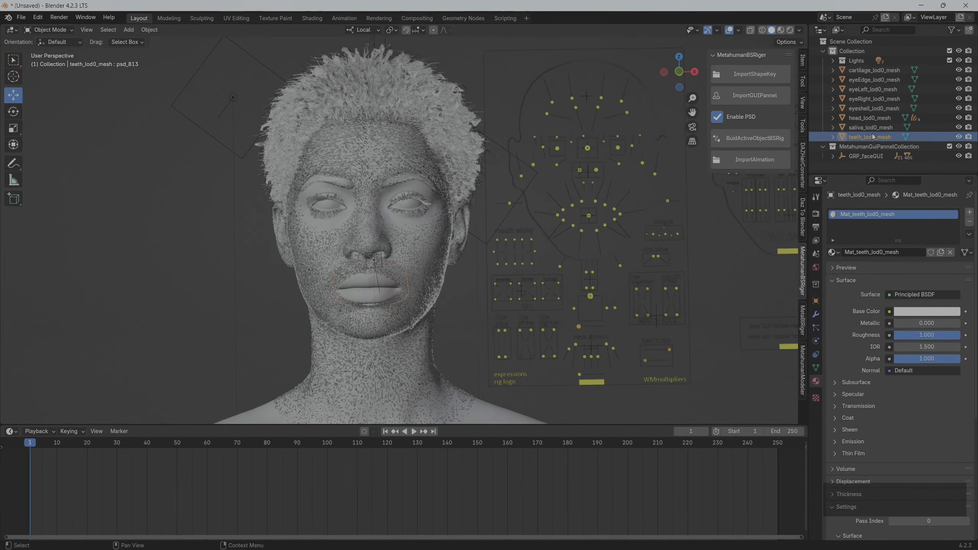
left_click(833, 252)
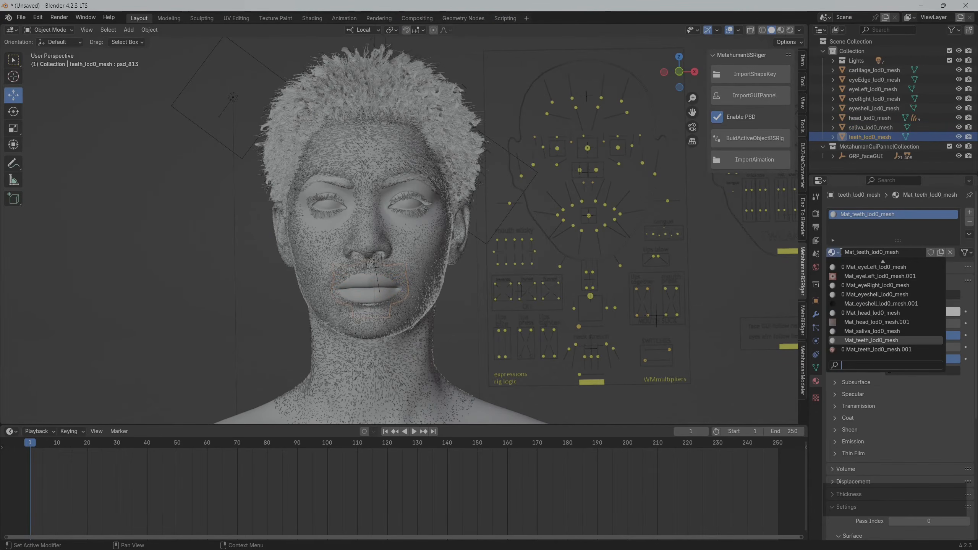
left_click(889, 349)
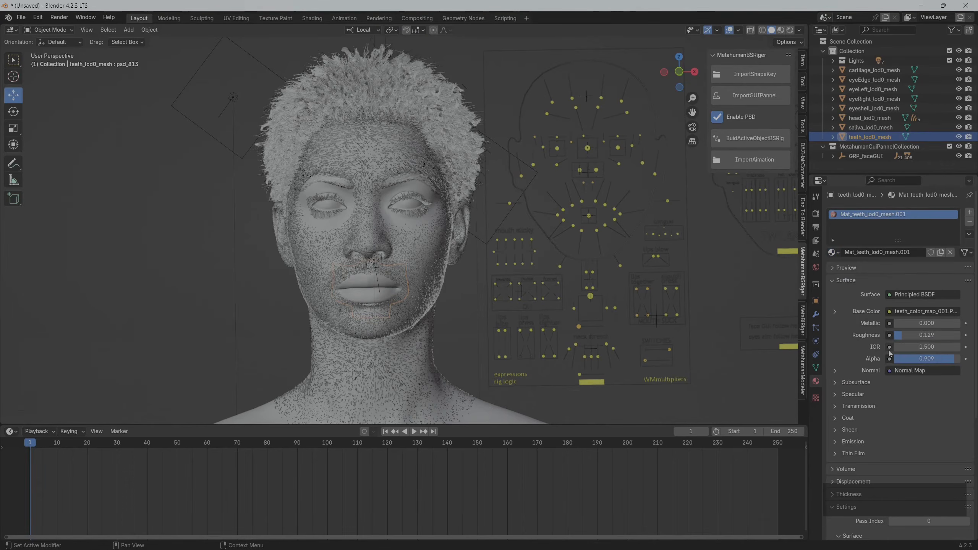
Assign the cartilage material Mat_cartilage_lod0_mesh.001 to saliva_lod0_mesh
left_click(871, 129)
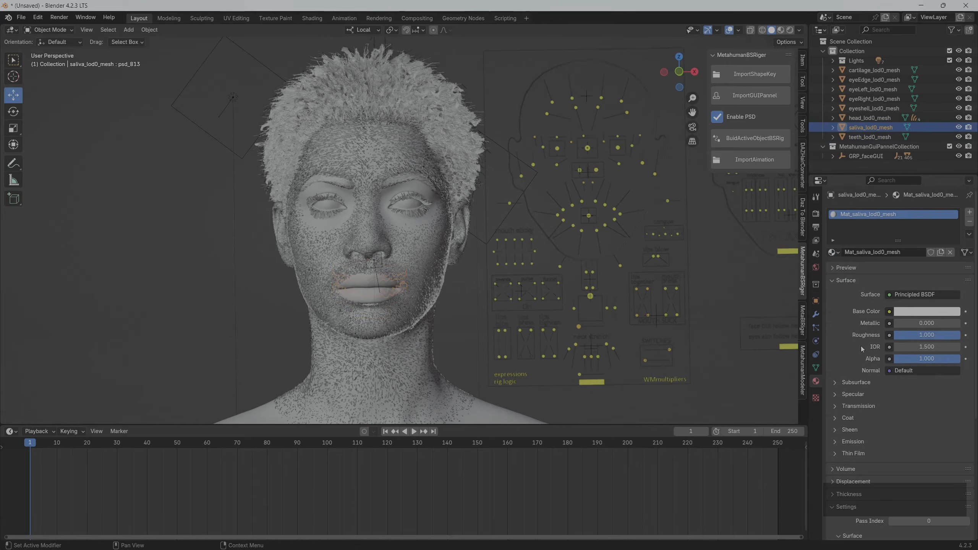
double_click(935, 359)
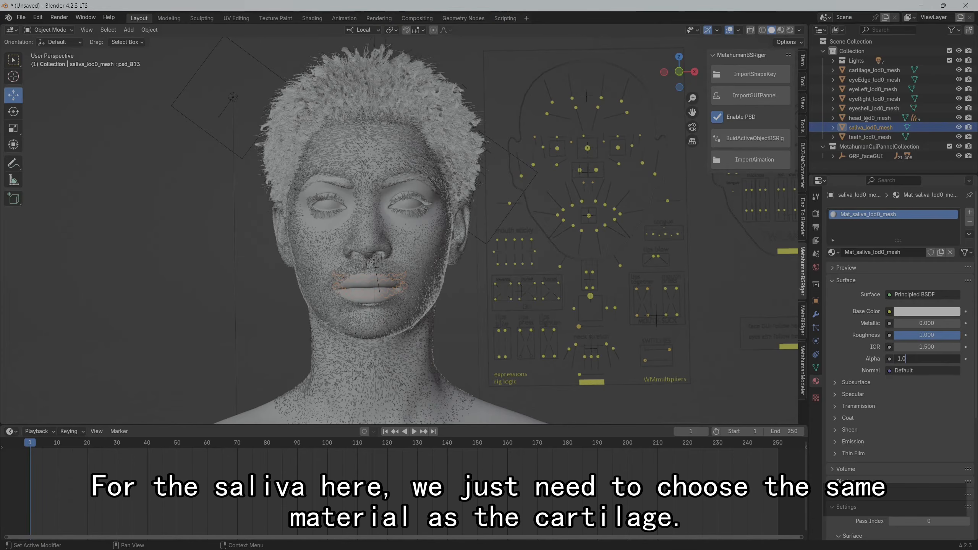
key("Return")
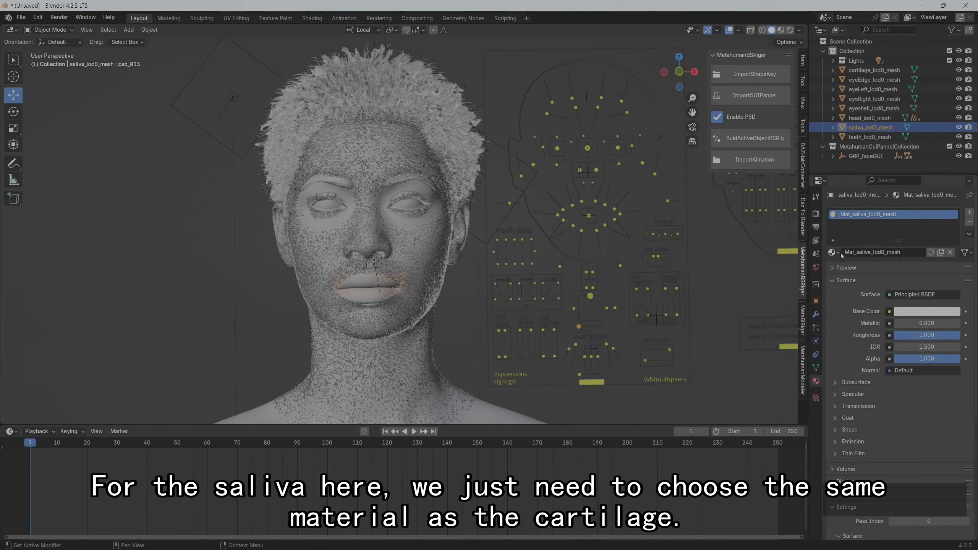
left_click(839, 254)
scroll(865, 314, "up", 2)
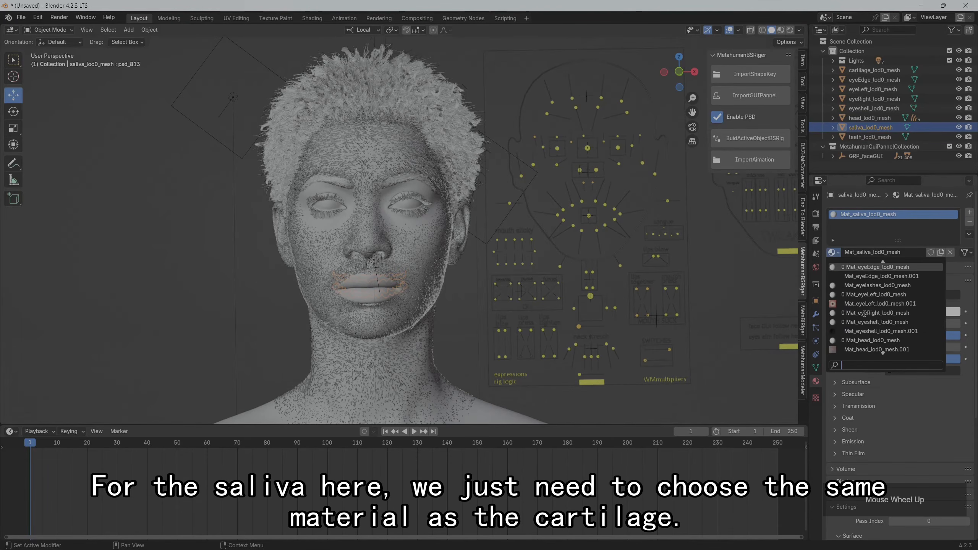
scroll(897, 296, "up", 3)
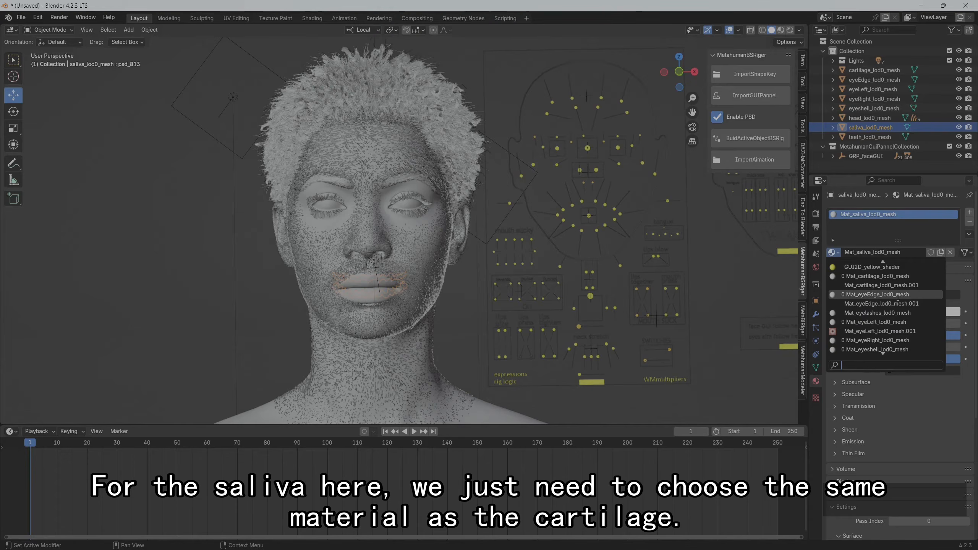
left_click(875, 286)
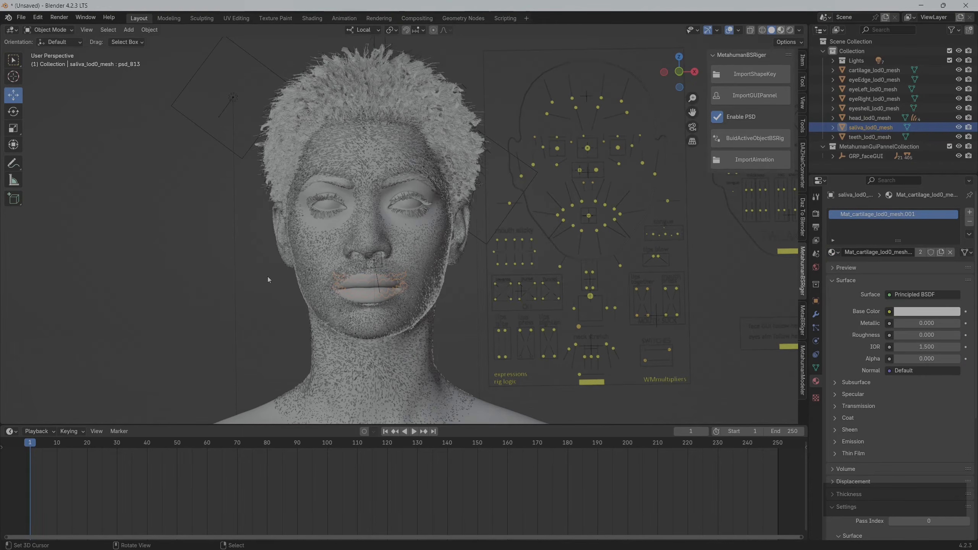
Switch the 3D viewport to Material Preview shading to show the head with its assigned materials
mouse_move(245, 275)
middle_mouse_down()
mouse_move(222, 288)
mouse_move(256, 293)
mouse_move(210, 281)
mouse_move(209, 309)
mouse_move(210, 294)
mouse_move(188, 288)
mouse_move(191, 315)
mouse_move(217, 304)
mouse_move(301, 154)
middle_mouse_up()
right_click(184, 281)
scroll(180, 288, "down", 1)
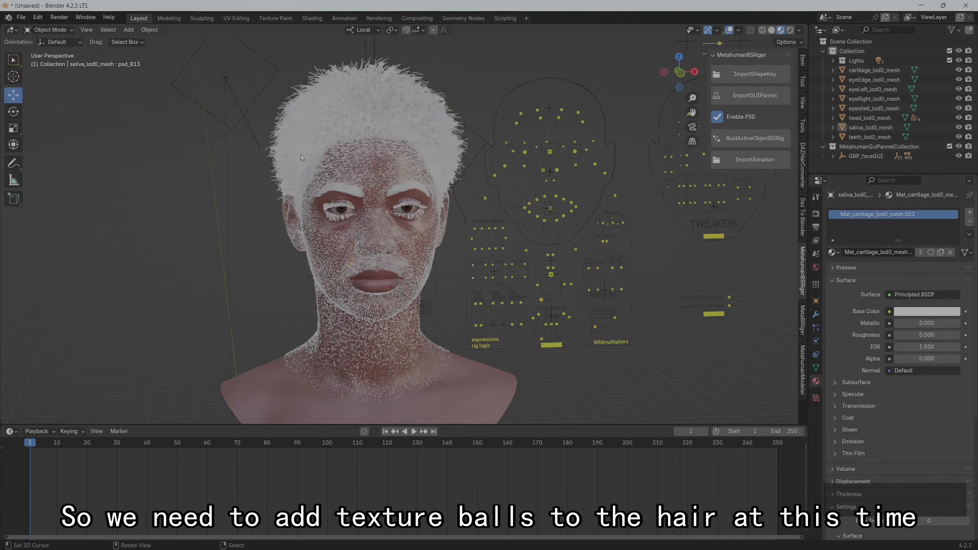
Create a material named hair for the Hair_S_Coil_0 curves and set its base color to black
left_click(313, 115)
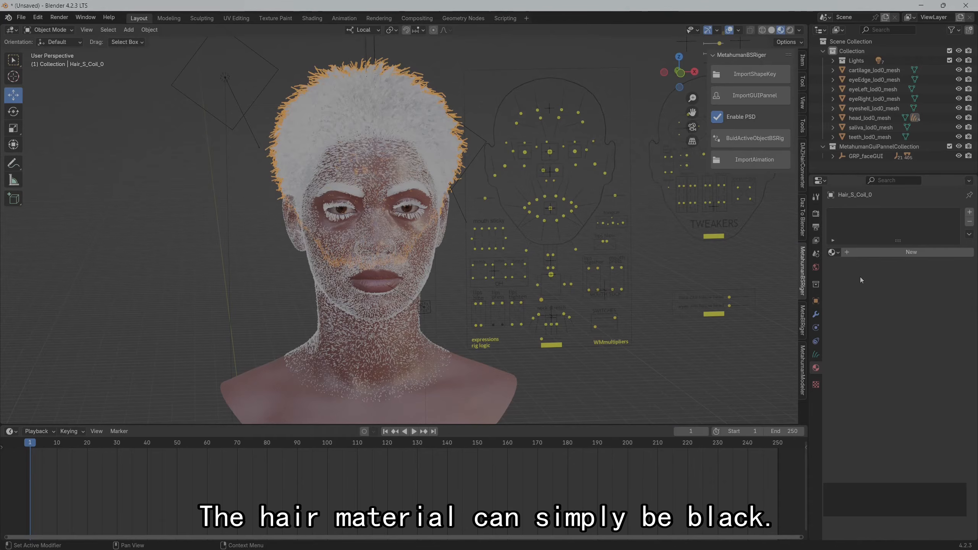
left_click(914, 254)
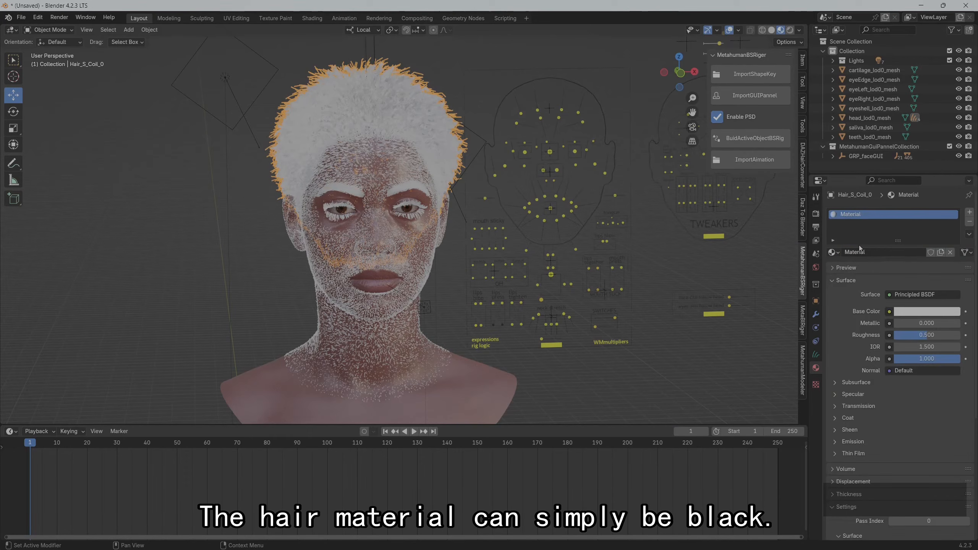
left_click(869, 252)
type("hair")
key("Return")
left_click(947, 311)
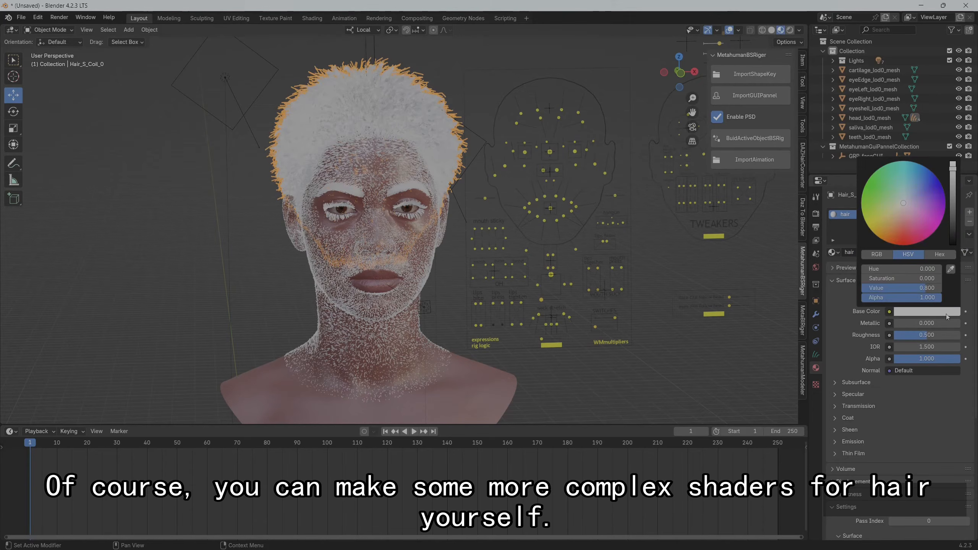
left_click_drag(952, 167, 953, 243)
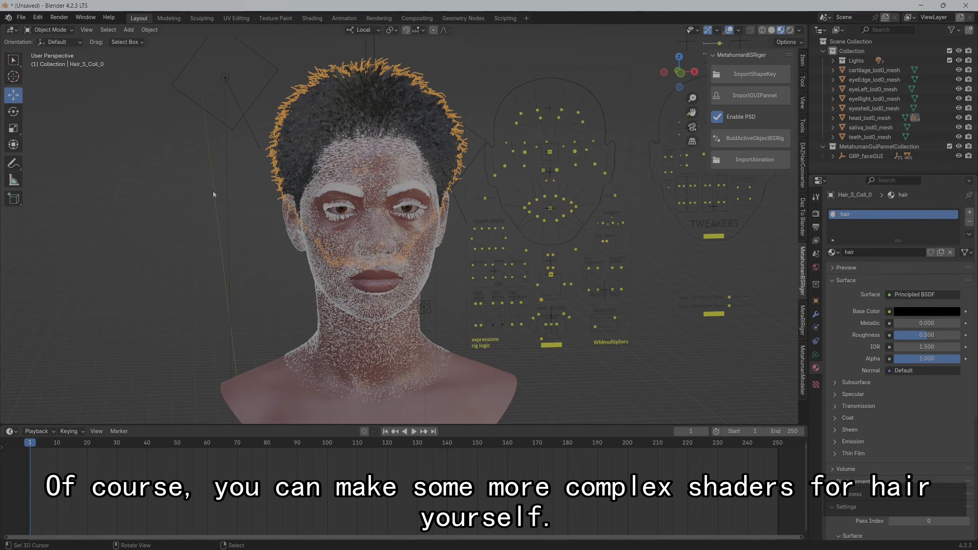
Assign the existing hair material to the Peachfuzz_M_Thin_0 curves on the face
left_click(346, 170)
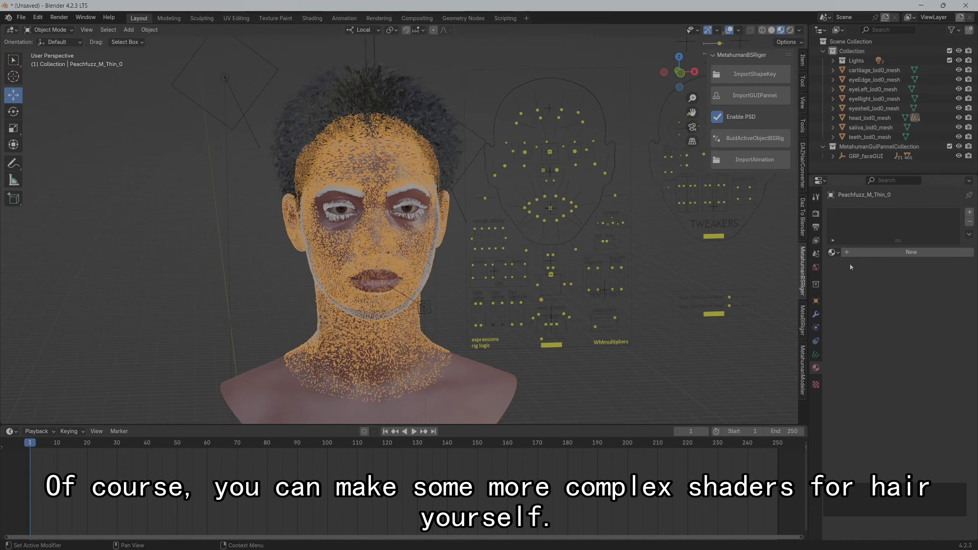
left_click(832, 254)
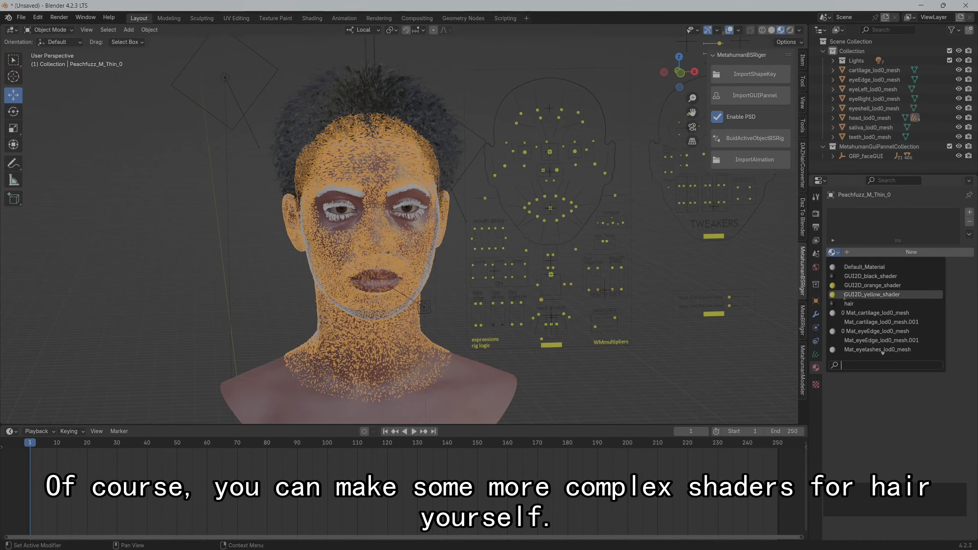
left_click(866, 303)
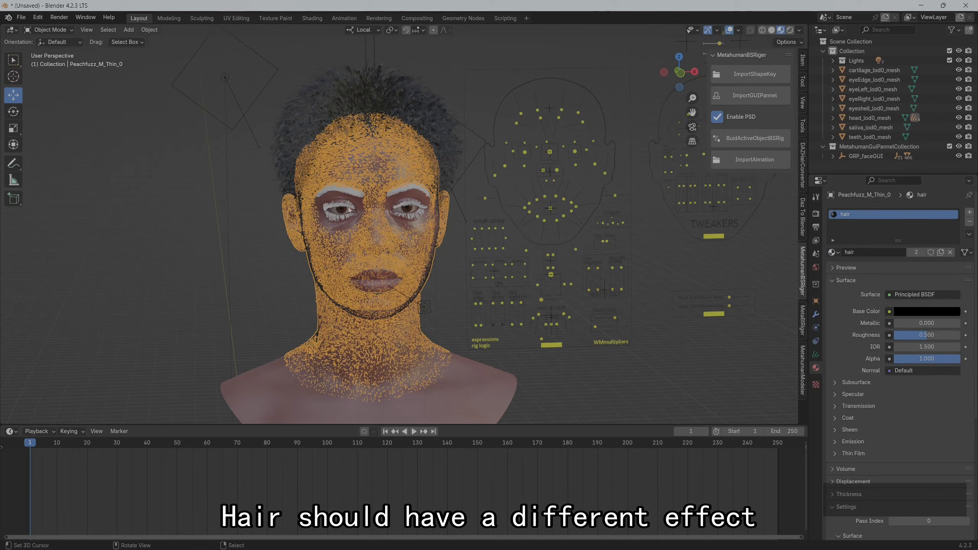
Assign the existing hair material to the Eyebrows_M_Thin_0 curves
left_click(342, 192)
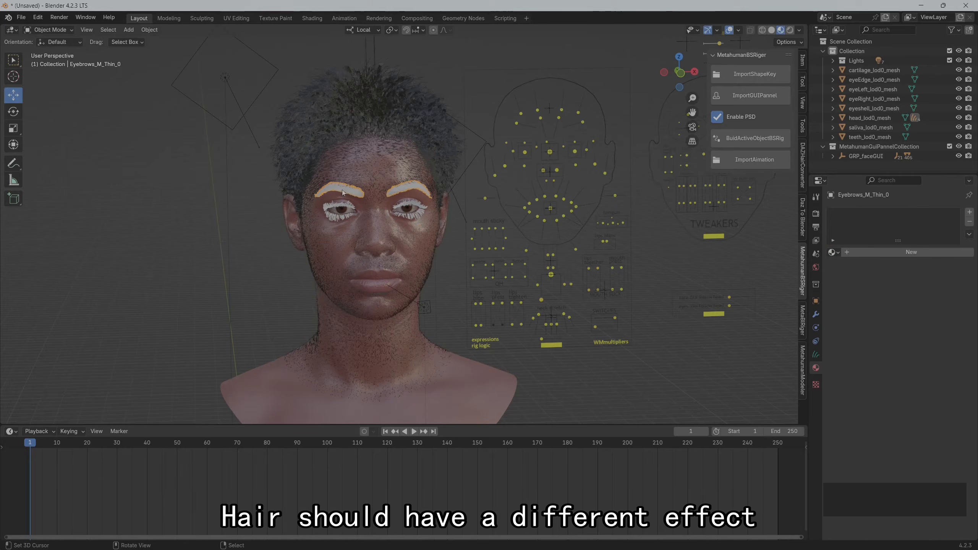
left_click(833, 253)
left_click(866, 304)
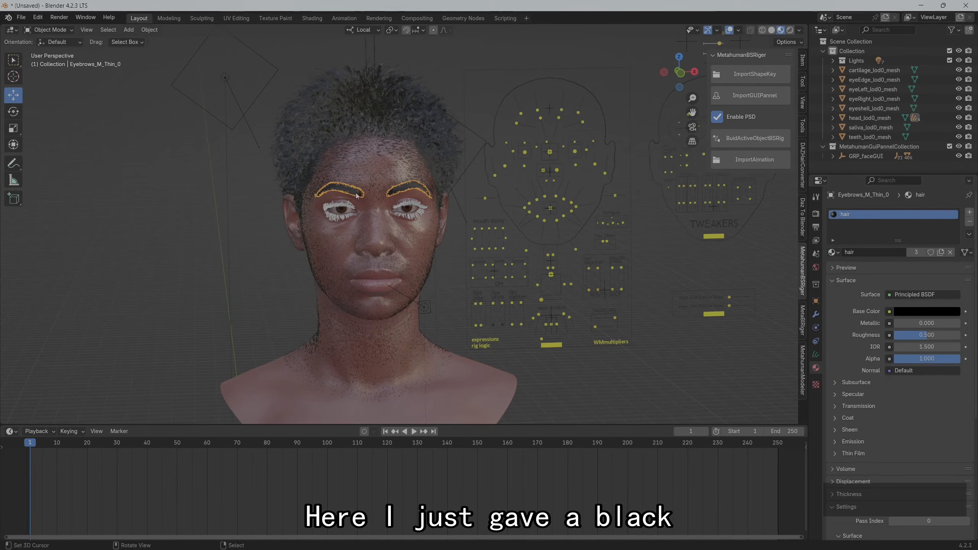
Assign the existing hair material to the Eyelashes_L_SlightCurl_0 curves
left_click(348, 208)
left_click(833, 252)
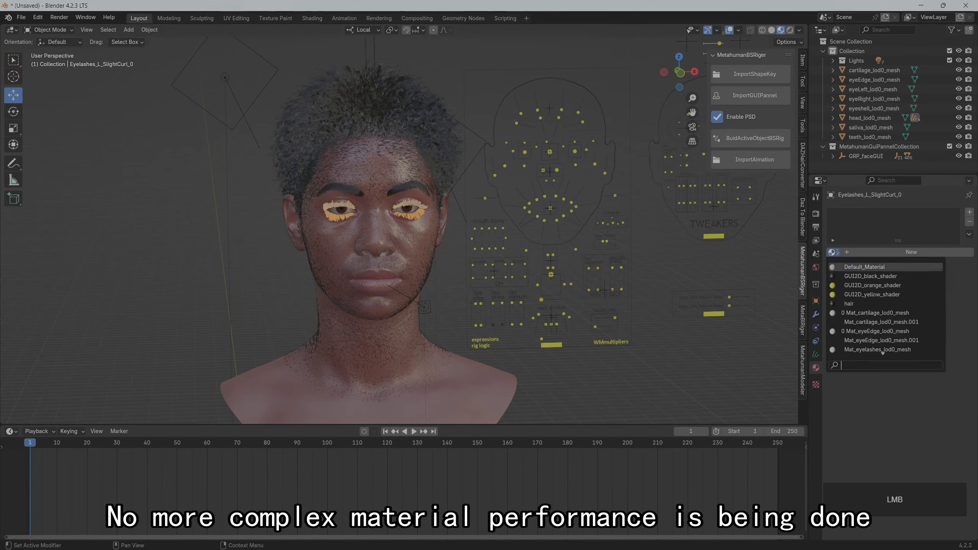
left_click(867, 304)
Disable MetahumanGuiPannelCollection in renders so the facial control panel is excluded from the output
middle_click_drag(310, 221, 303, 217)
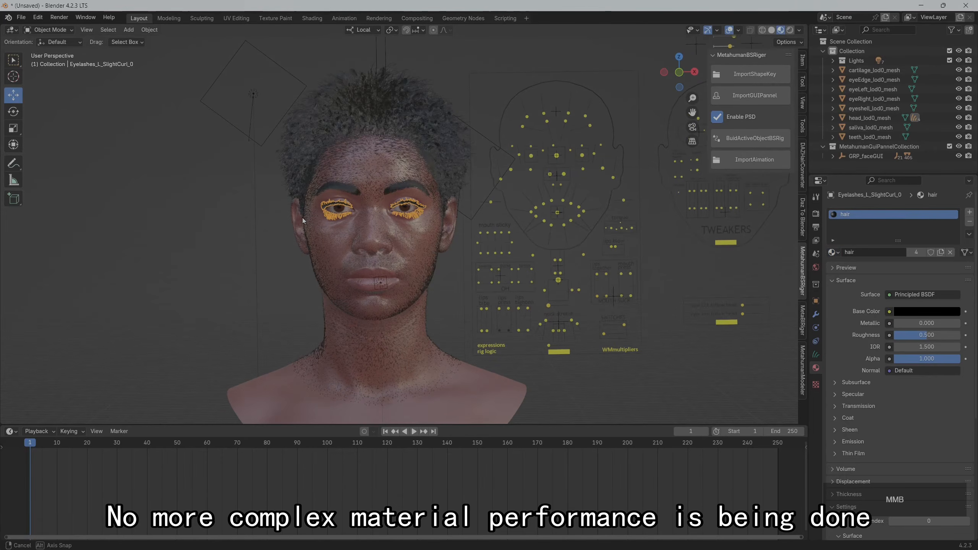
scroll(886, 103, "down", 1)
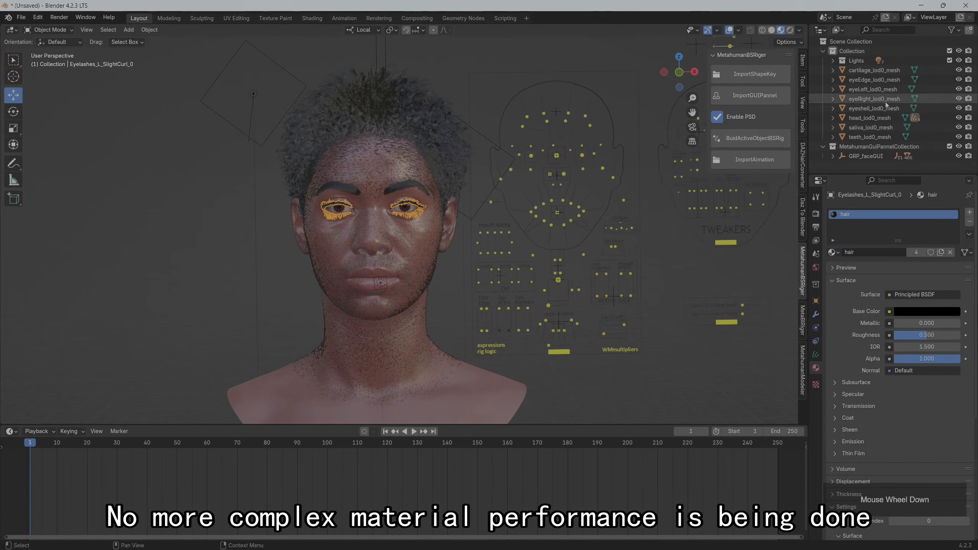
left_click(969, 147)
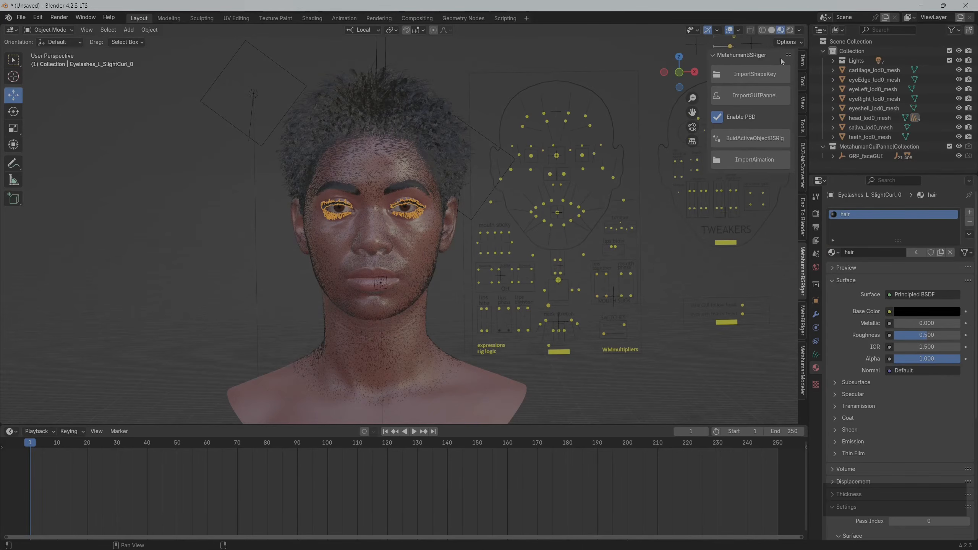
Switch the 3D viewport to Rendered shading and inspect the lit face and hair up close
left_click(789, 30)
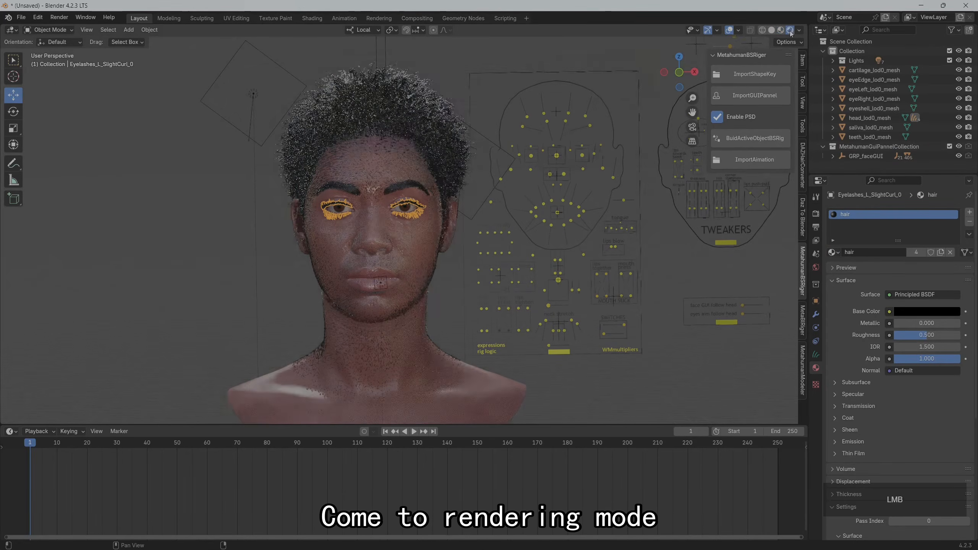
scroll(206, 208, "up", 3)
scroll(206, 208, "down", 2)
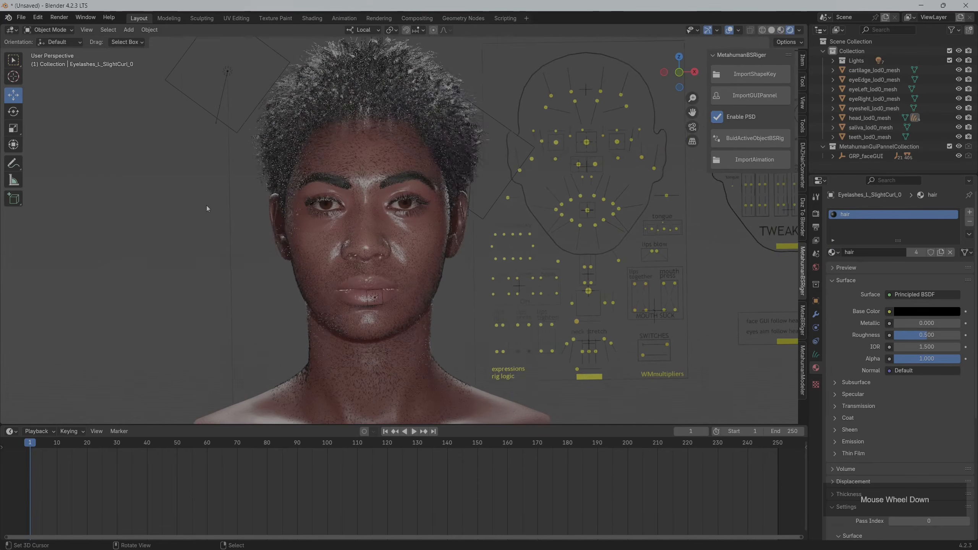
middle_click_drag(206, 209, 149, 219)
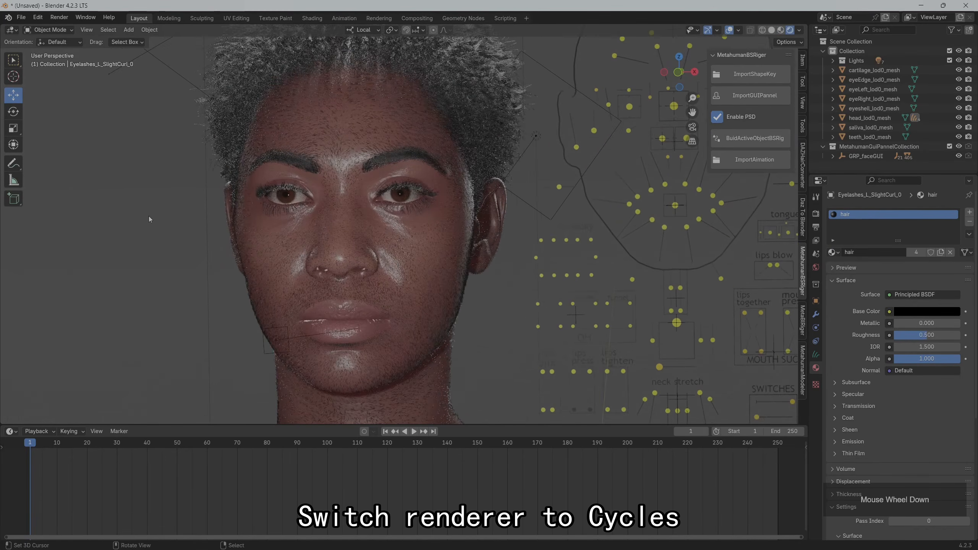
scroll(148, 216, "down", 2)
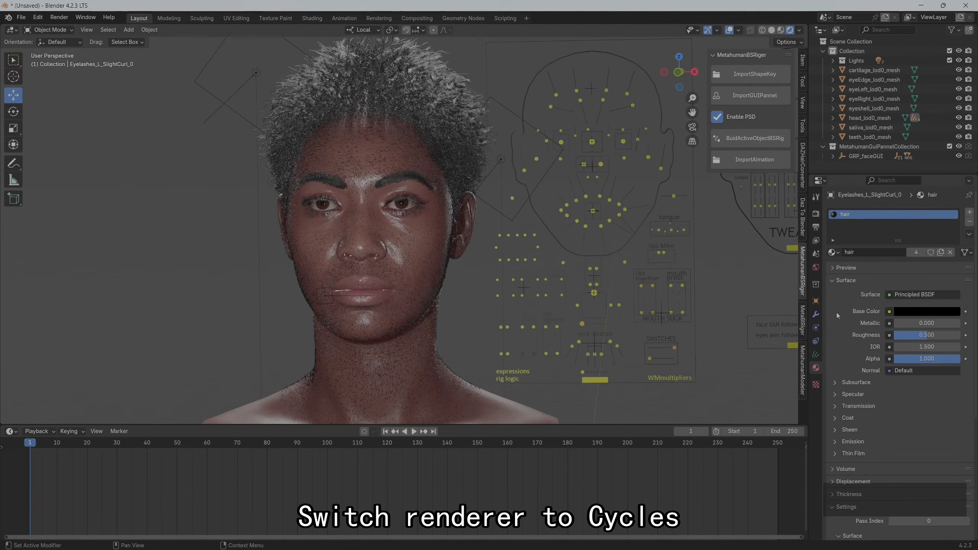
Set the render engine to Cycles and its device to GPU Compute
left_click(816, 213)
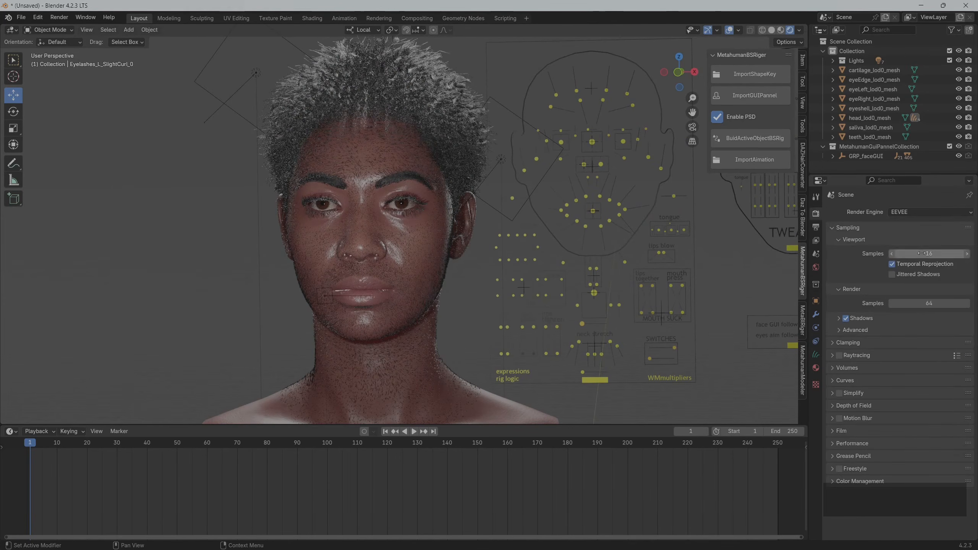
left_click(911, 213)
left_click(911, 234)
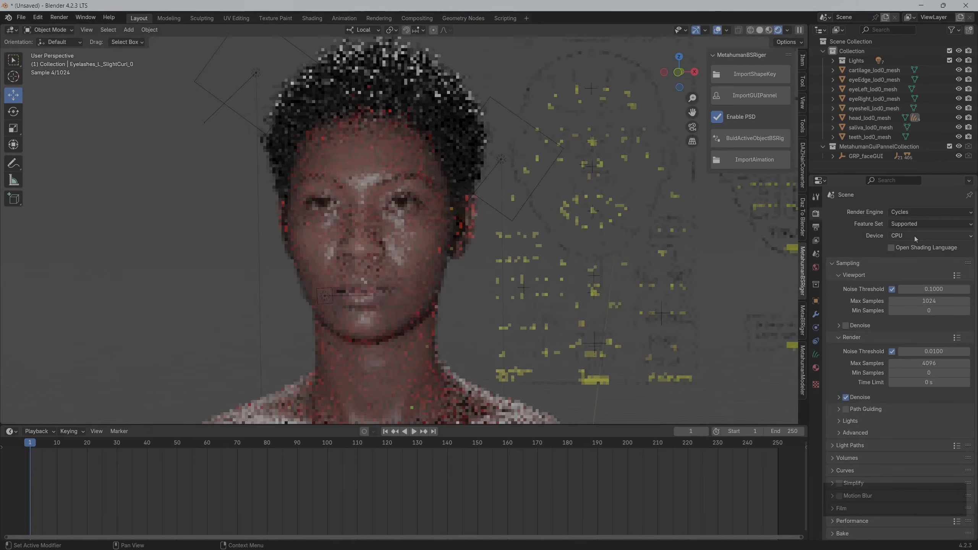
left_click(913, 235)
left_click(906, 257)
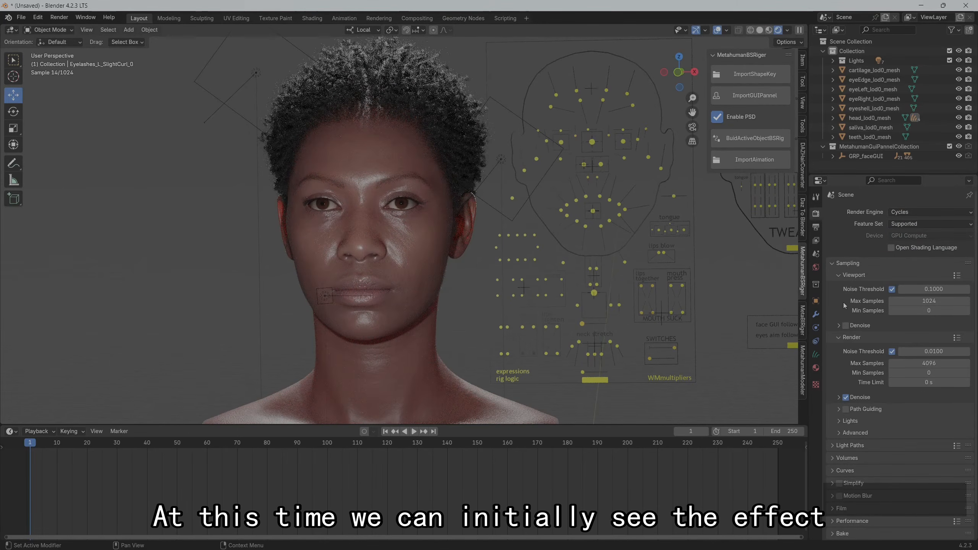
Examine the Cycles preview of the face and review the output, sampling and hair material settings
left_click(816, 227)
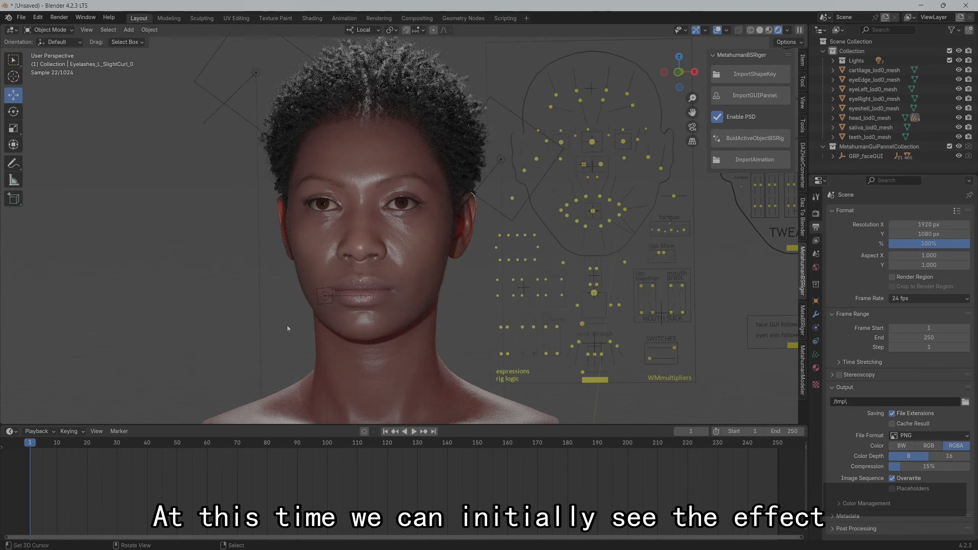
scroll(246, 315, "up", 3)
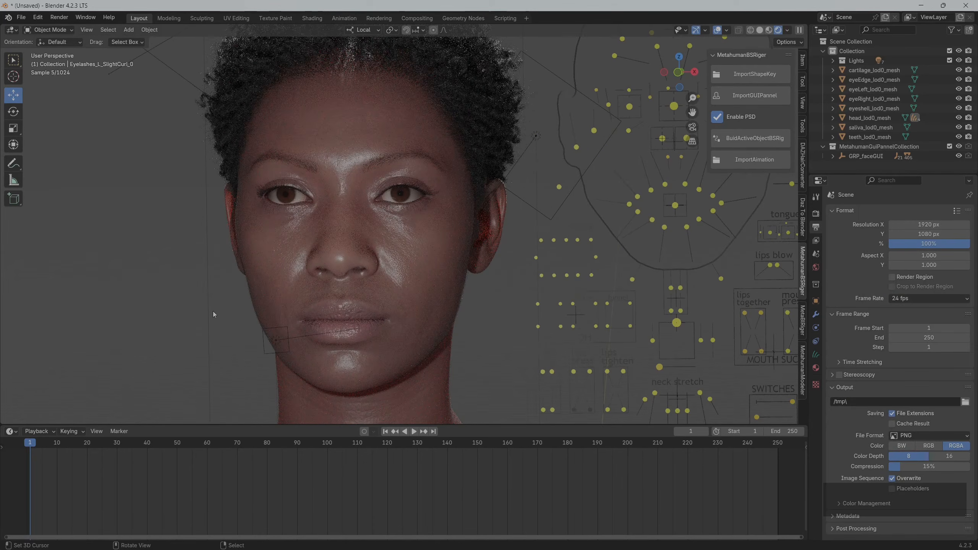
scroll(213, 311, "down", 2)
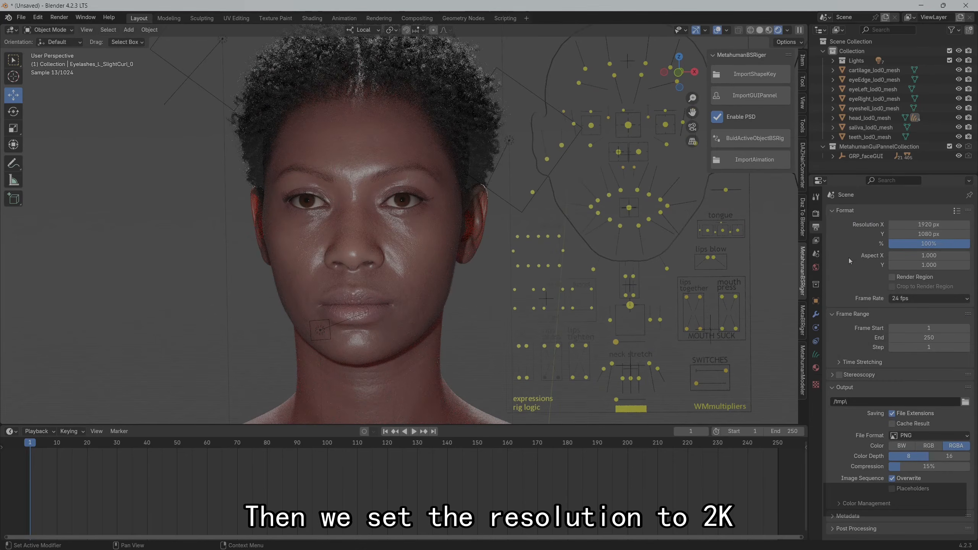
left_click(817, 216)
scroll(889, 308, "down", 3)
scroll(889, 308, "down", 1)
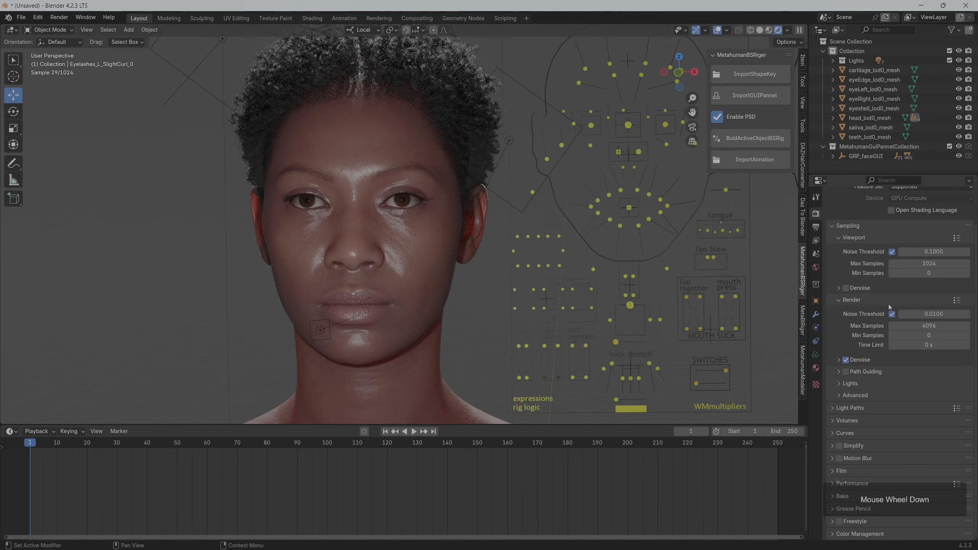
left_click(815, 368)
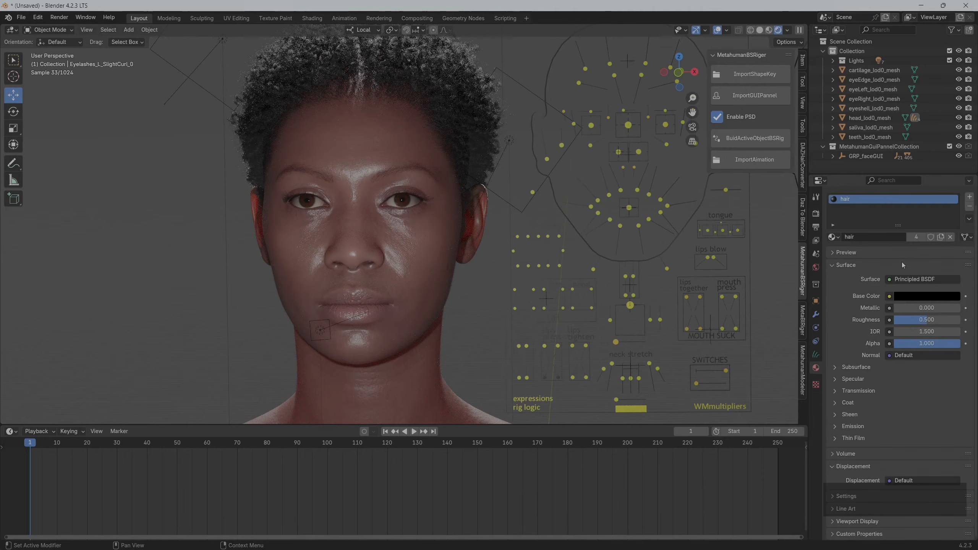
left_click(843, 266)
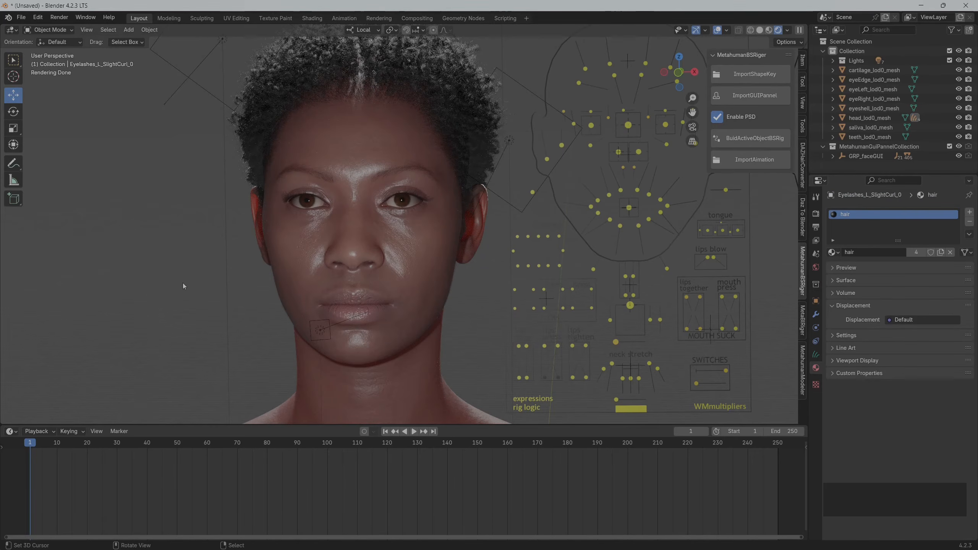
middle_click_drag(179, 284, 181, 283)
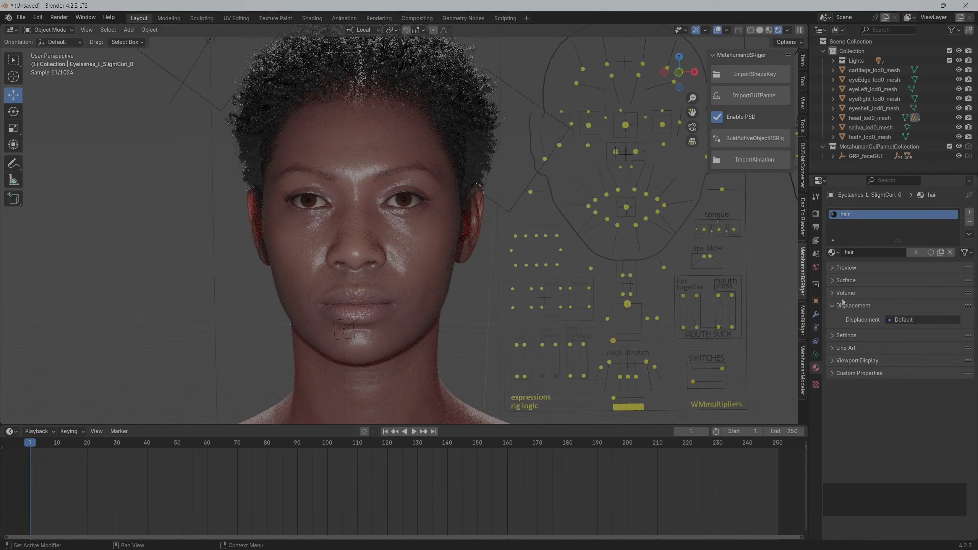
left_click(815, 214)
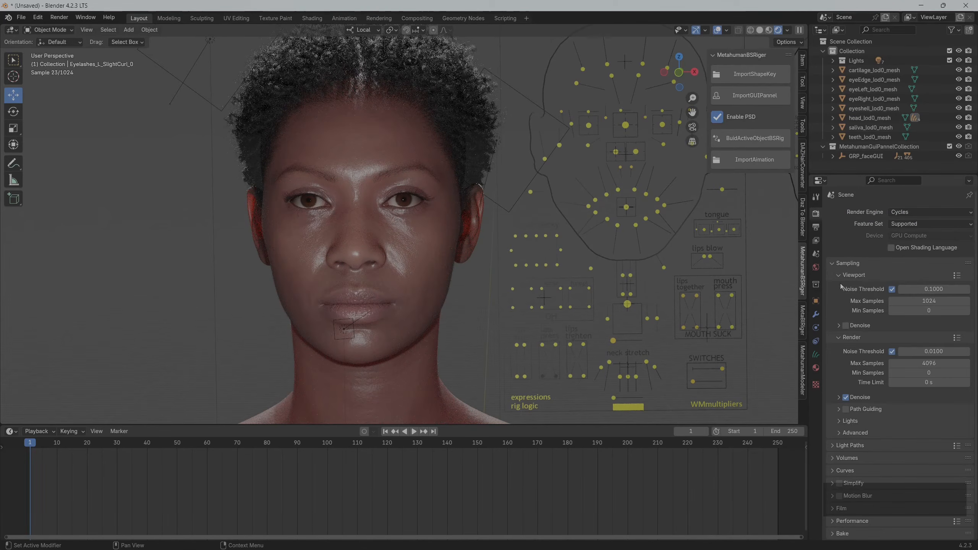
Double the output resolution in both directions to 3840 × 2160 px
left_click(816, 227)
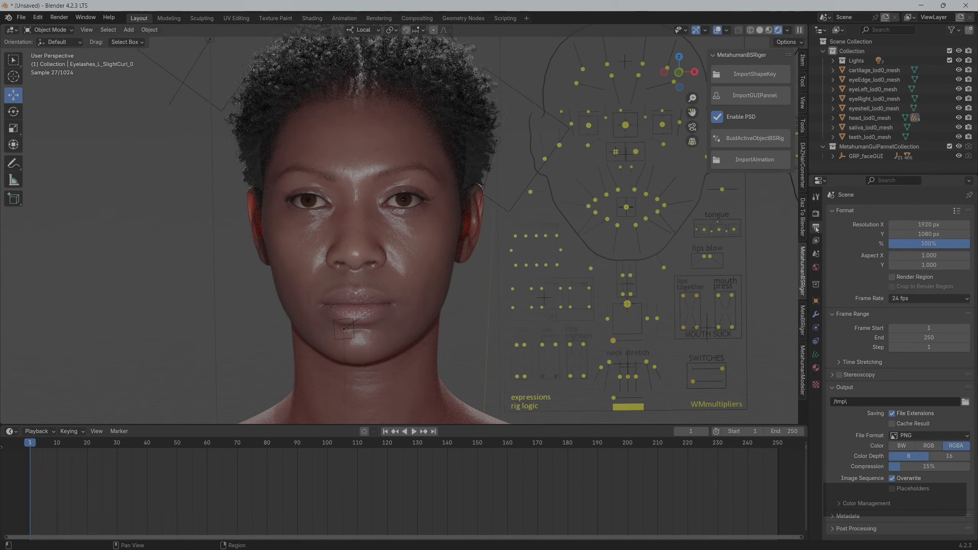
left_click(921, 225)
key("End")
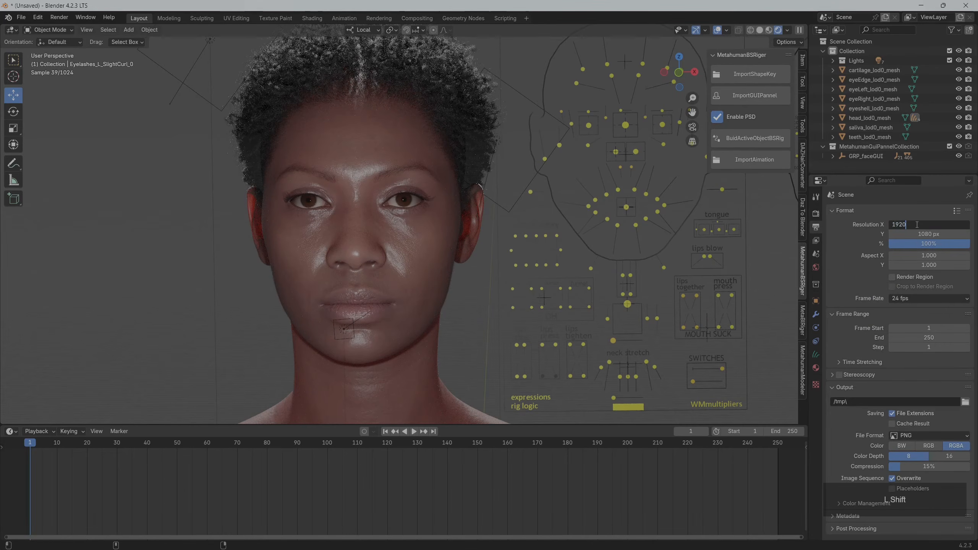
type("*2")
key("Return")
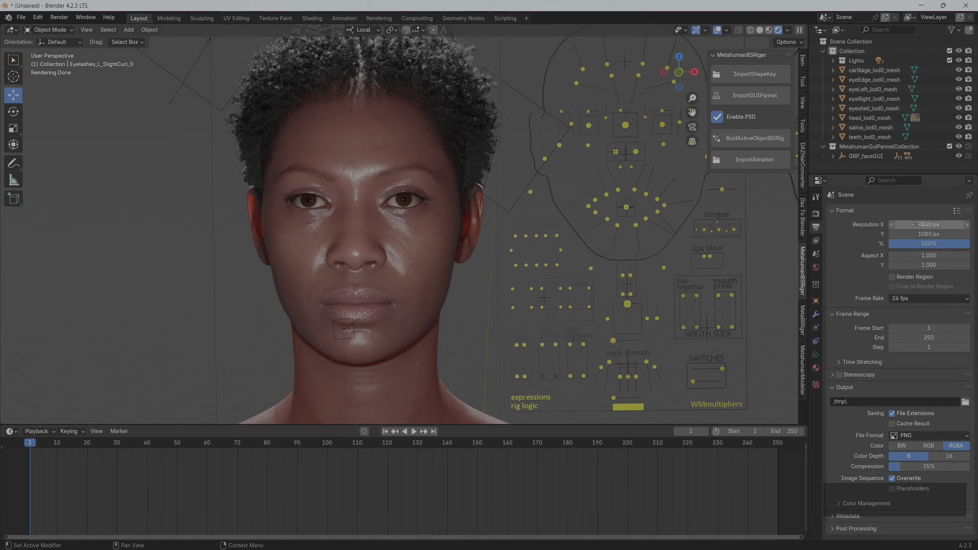
left_click(938, 234)
key("End")
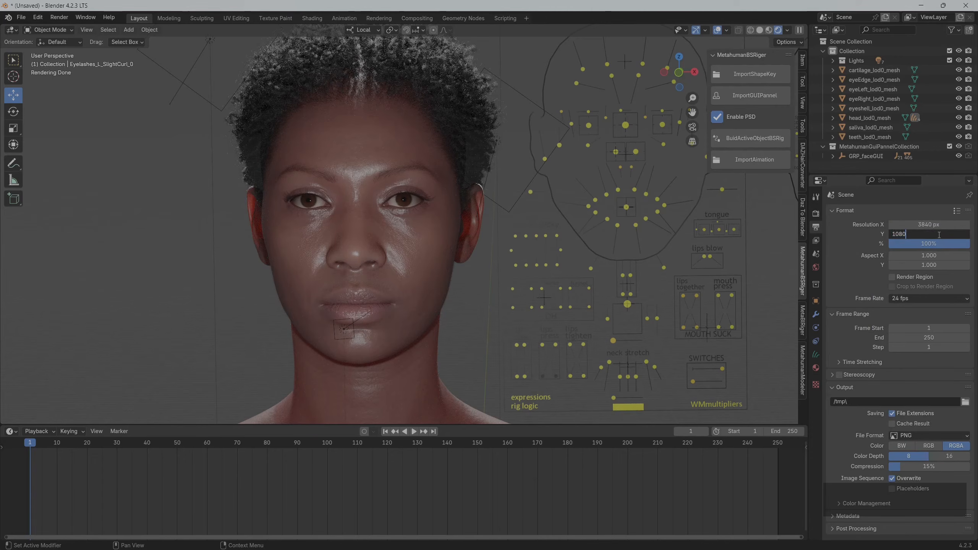
type("*")
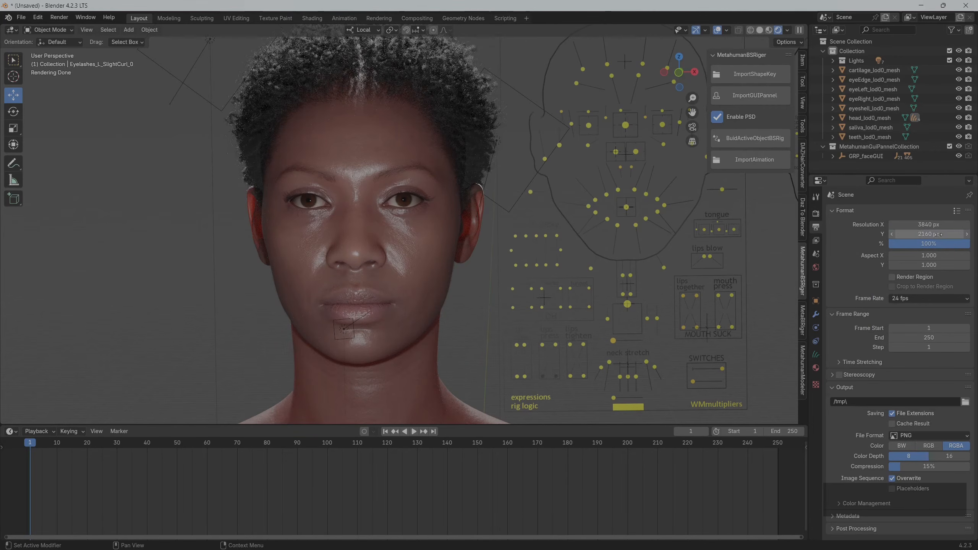
key("Return")
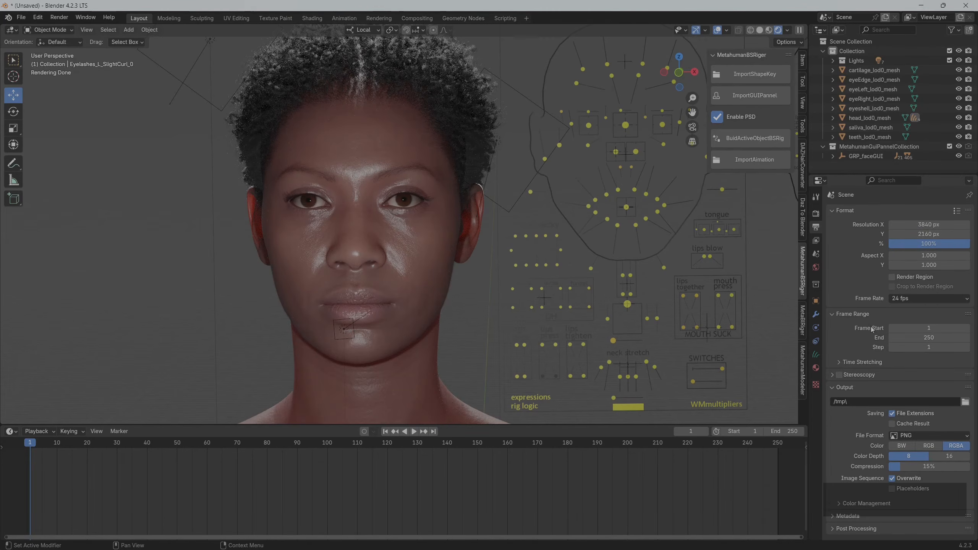
Look through the view layer, render, output and world settings, and display the preview of the hair material
left_click(816, 246)
left_click(816, 214)
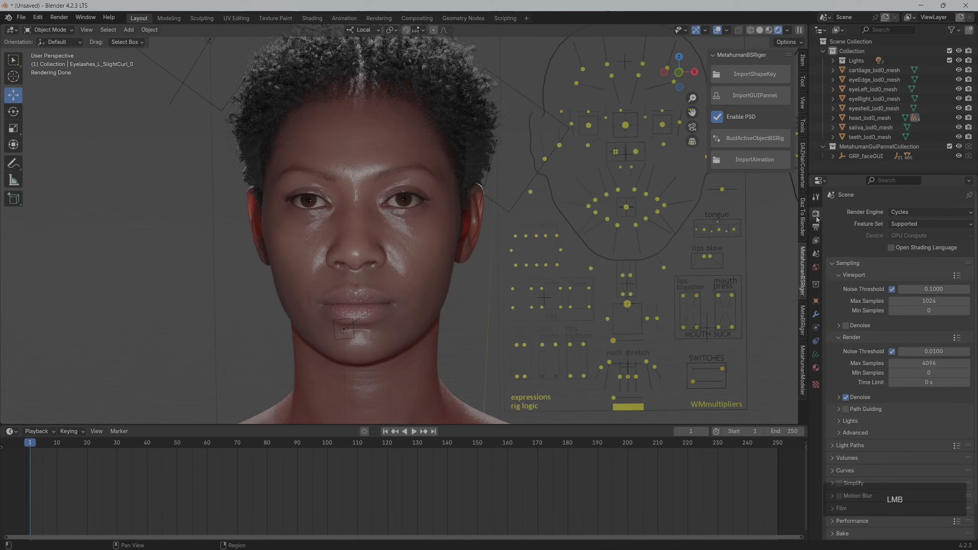
left_click(816, 227)
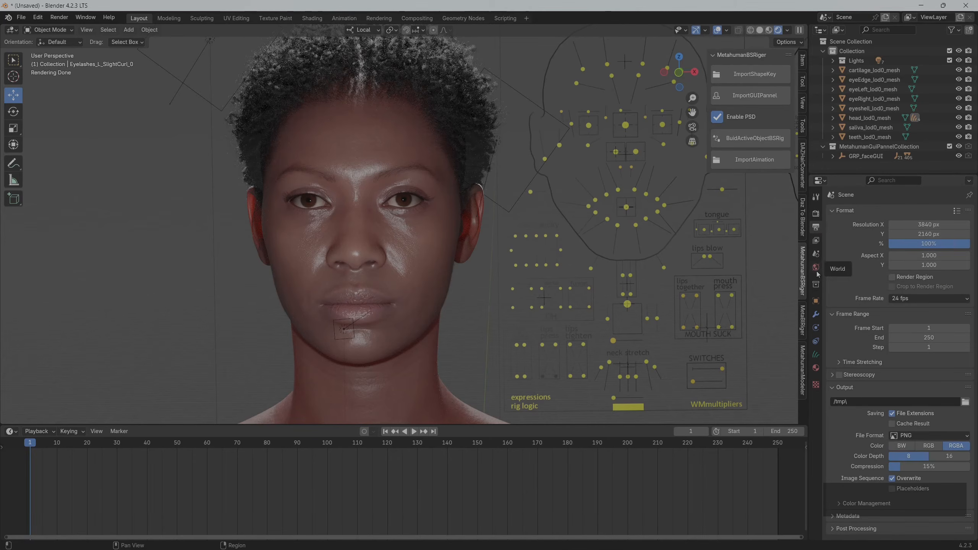
left_click(817, 241)
left_click(815, 254)
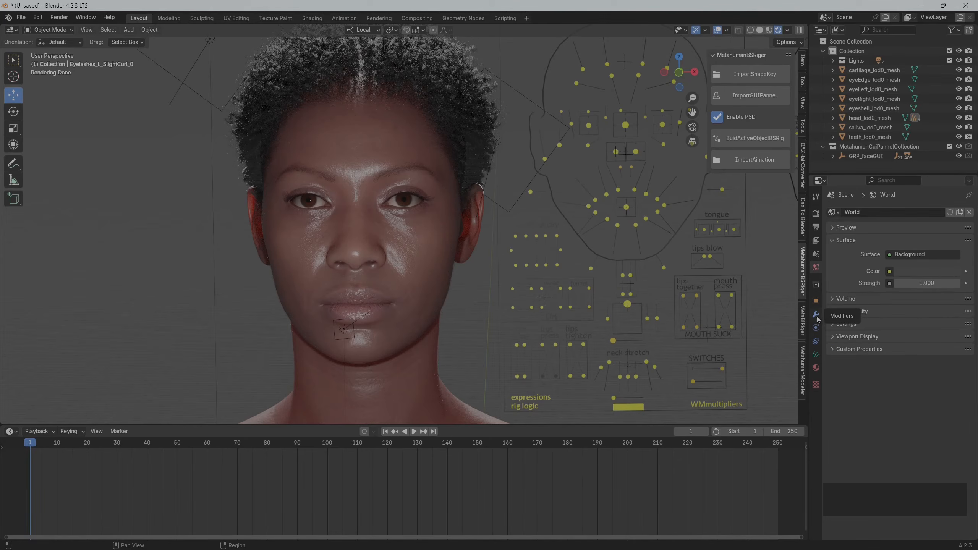
left_click(816, 368)
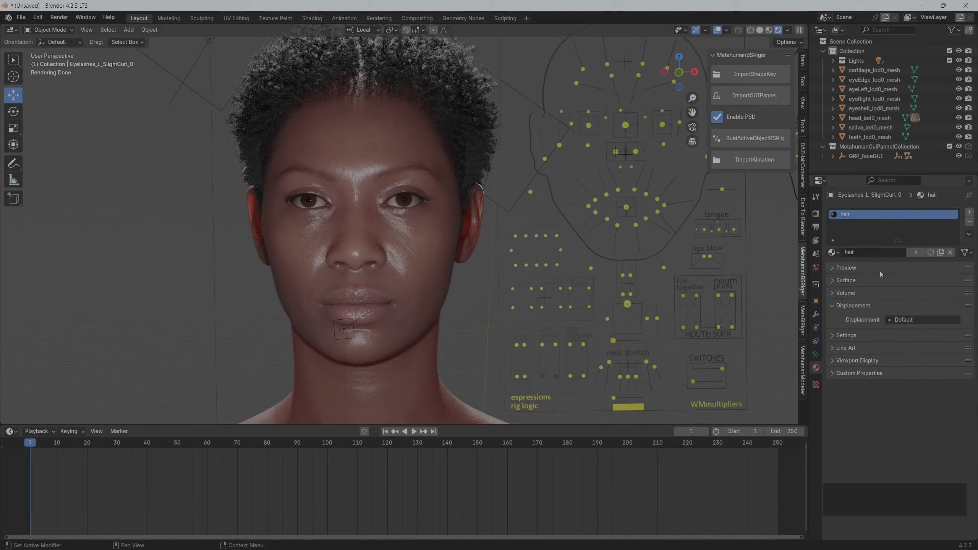
left_click(861, 268)
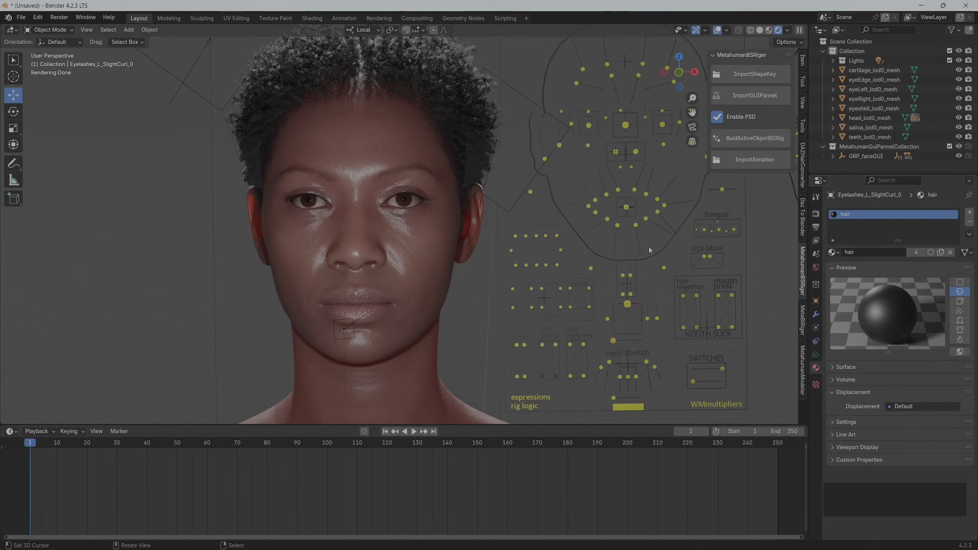
Set the world background colour to black
left_click(854, 53)
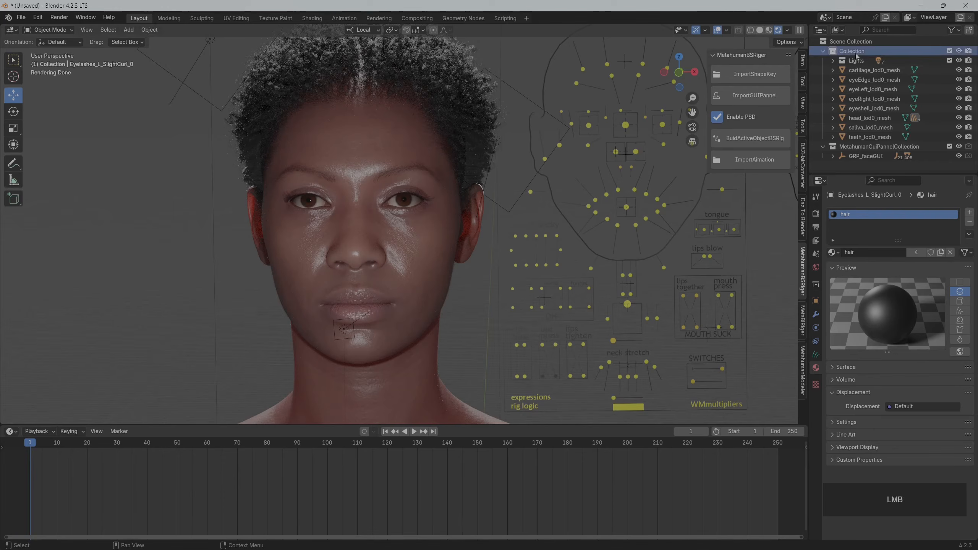
left_click(855, 60)
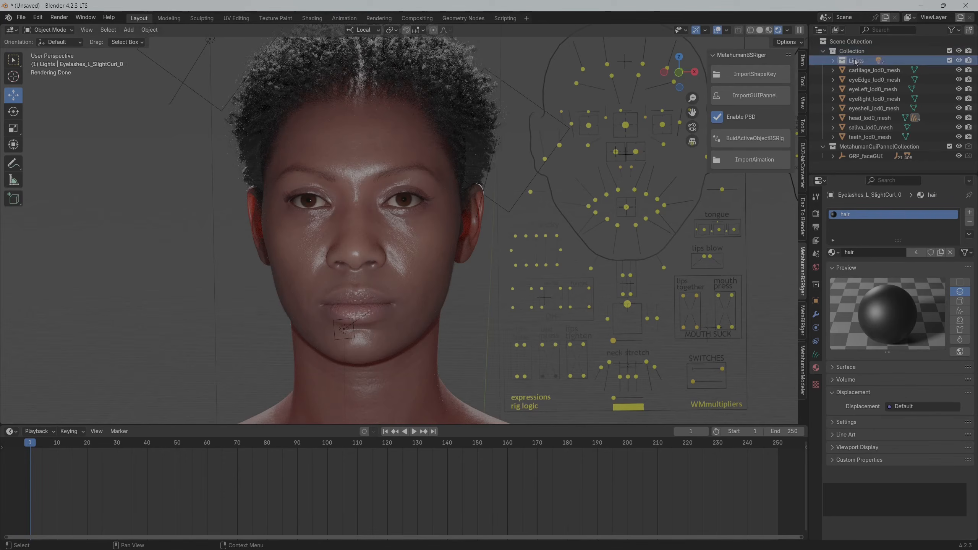
left_click(817, 268)
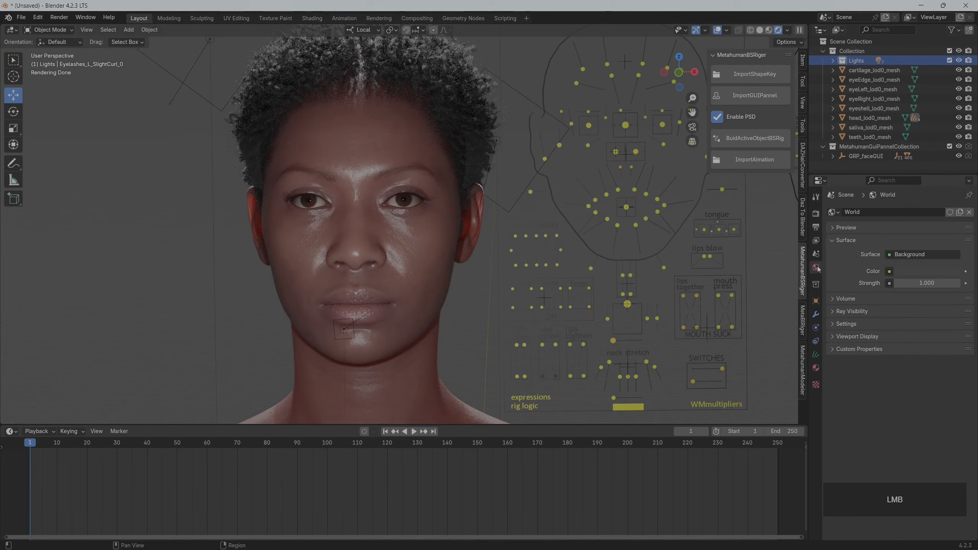
left_click(920, 255)
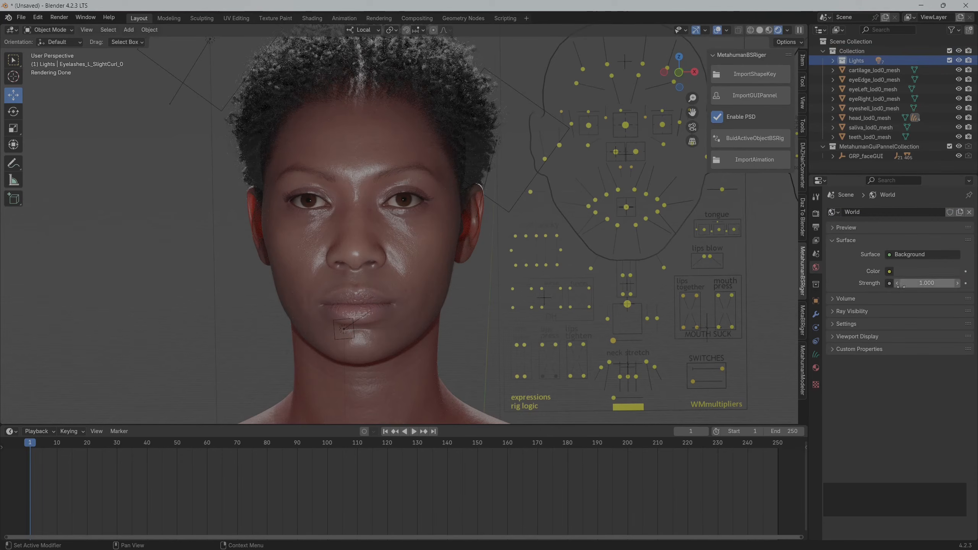
left_click(919, 271)
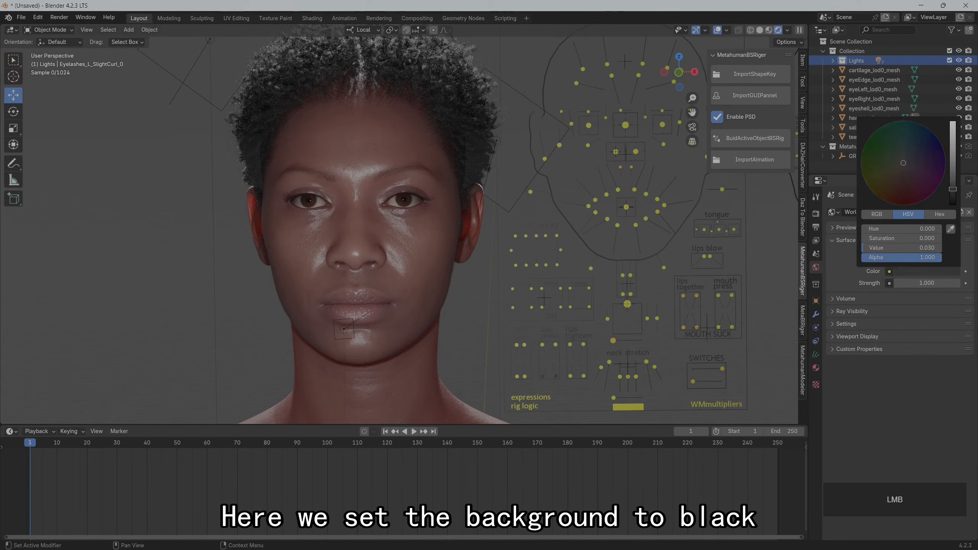
left_click_drag(950, 175, 952, 204)
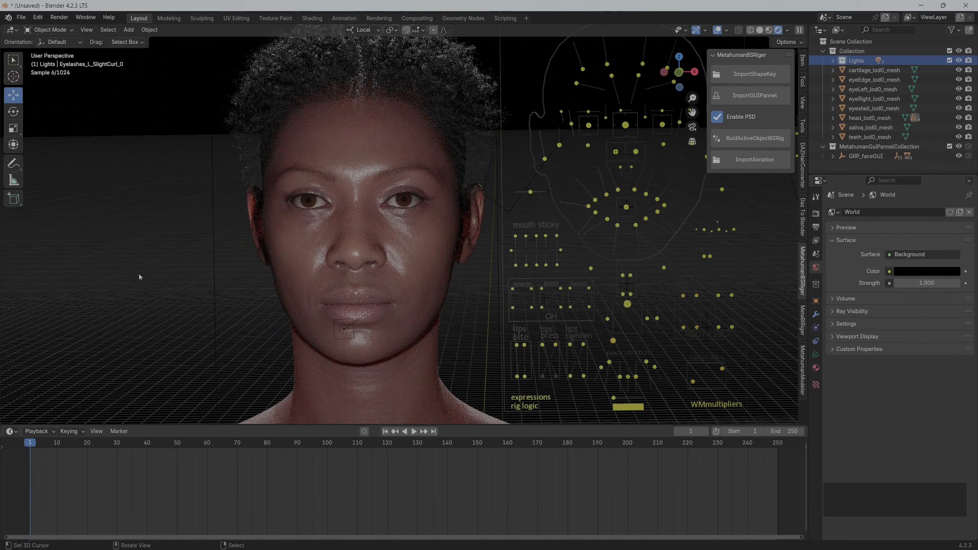
Add a camera to the main Collection and select it
middle_click_drag(165, 298, 191, 292)
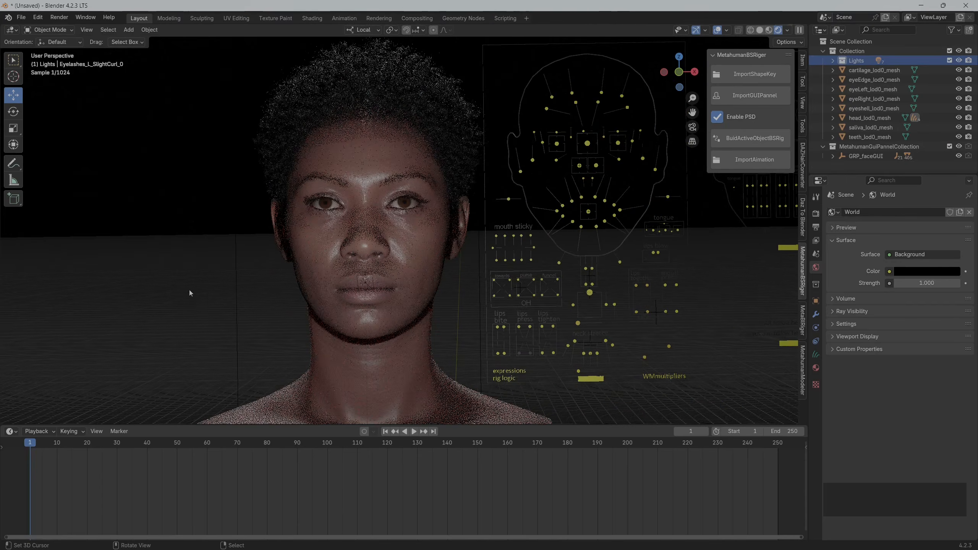
scroll(226, 289, "down", 3)
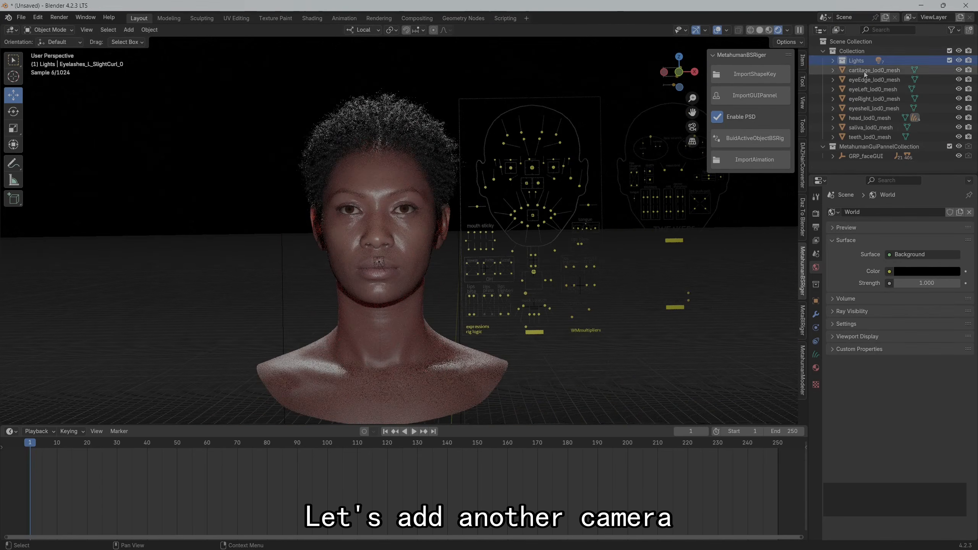
left_click(859, 51)
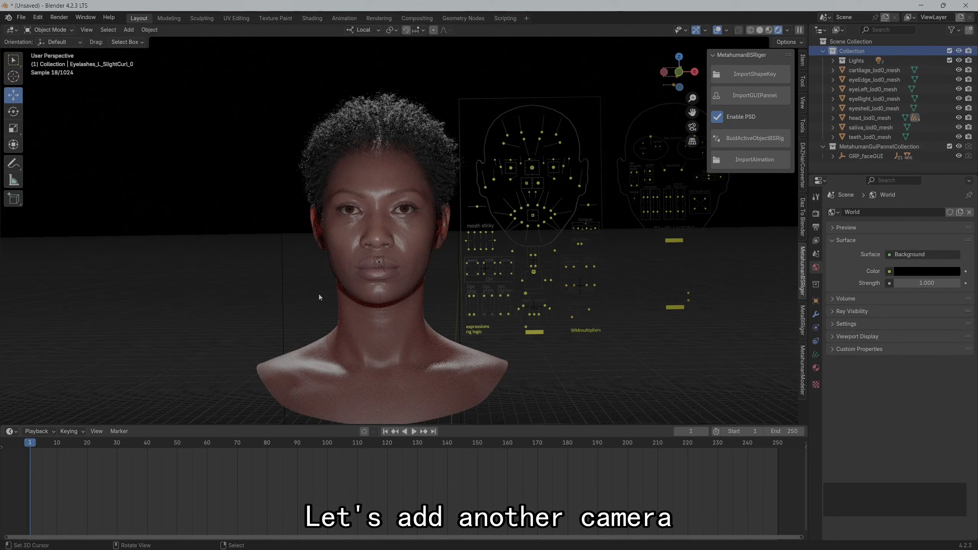
key("shift+a")
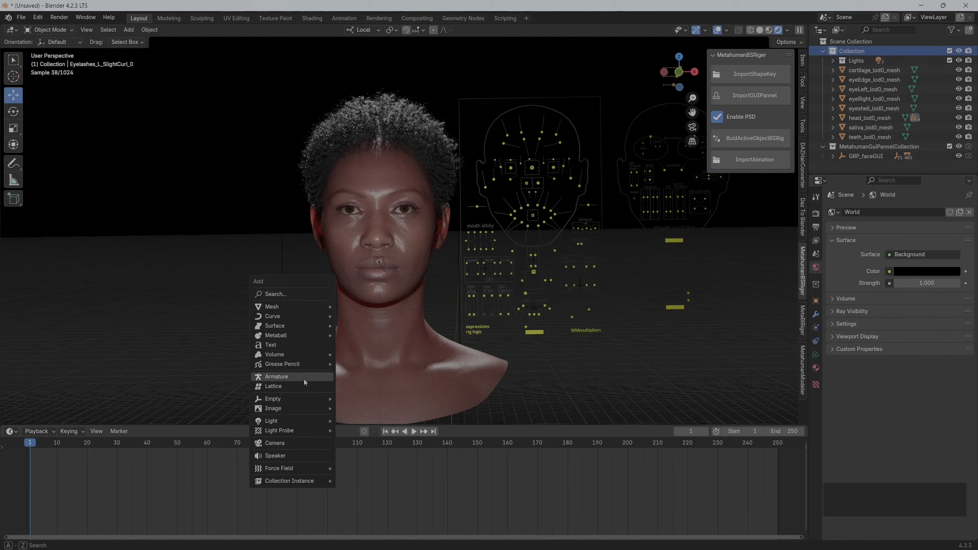
left_click(297, 440)
left_click(868, 72)
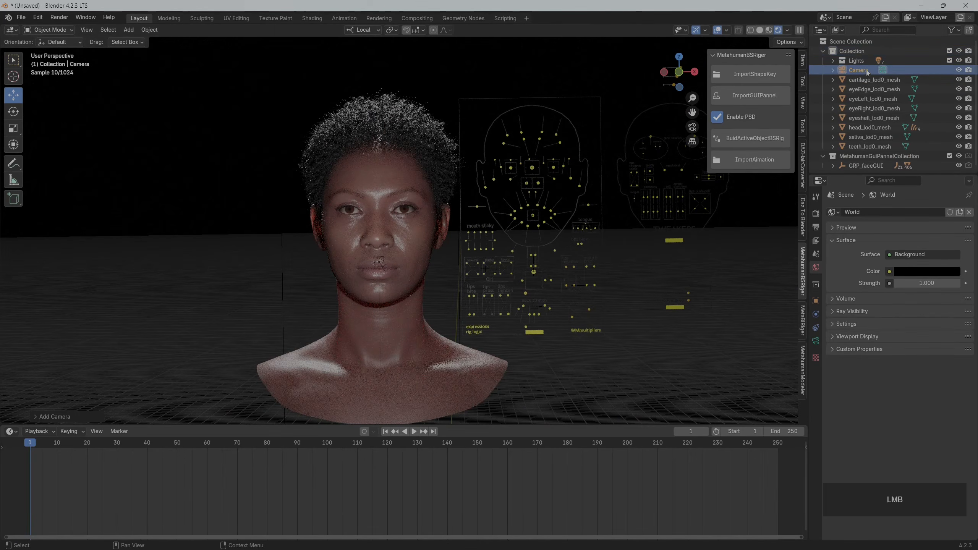
Align the active camera to the current front view of the bust
left_click(86, 30)
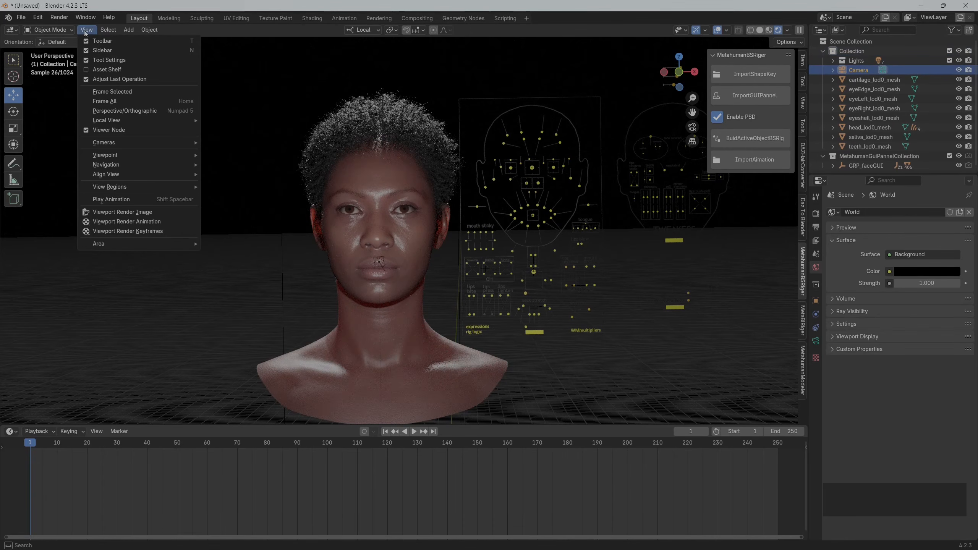
mouse_move(128, 154)
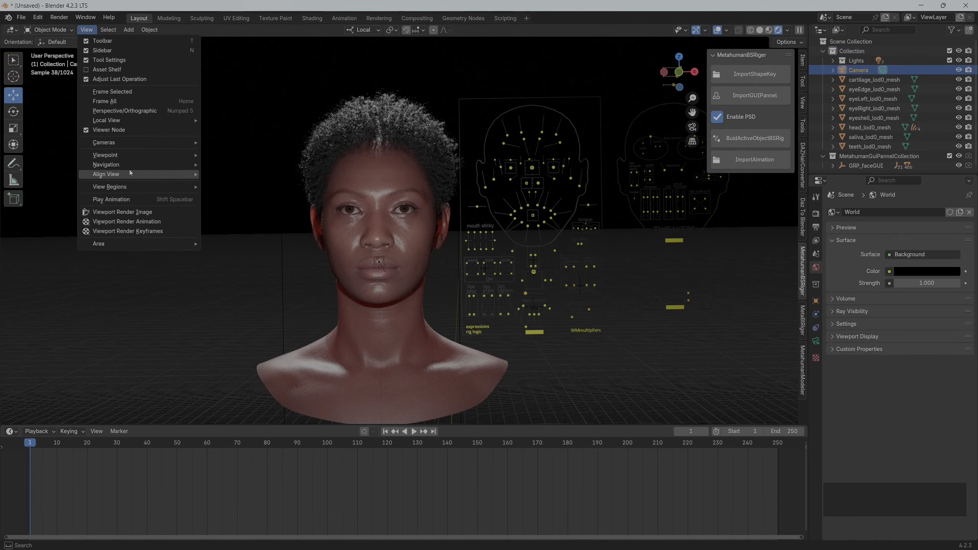
mouse_move(225, 175)
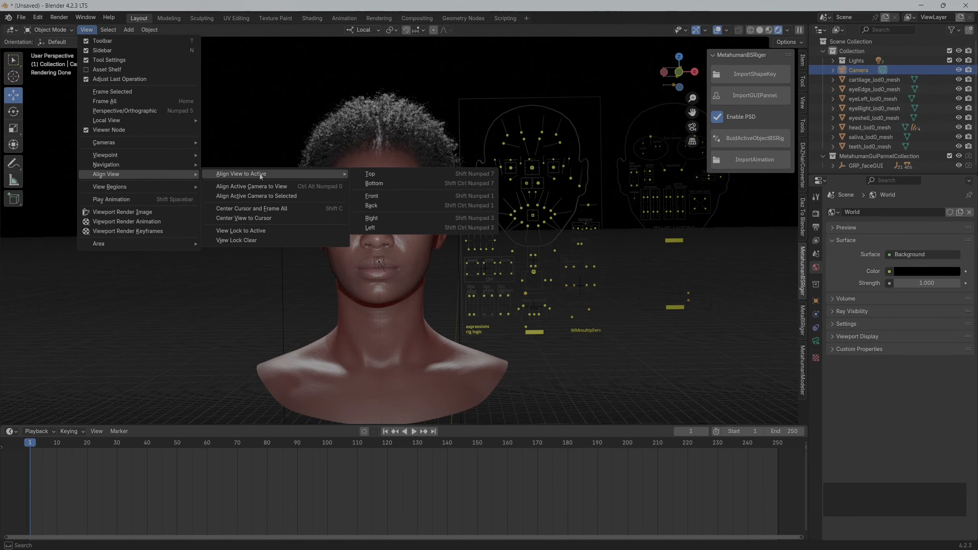
left_click(263, 186)
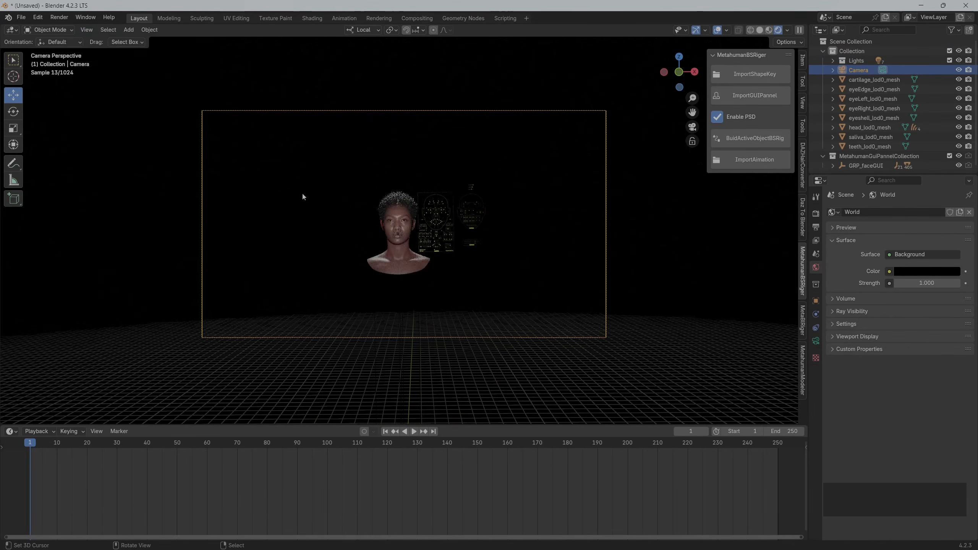
scroll(359, 227, "up", 8)
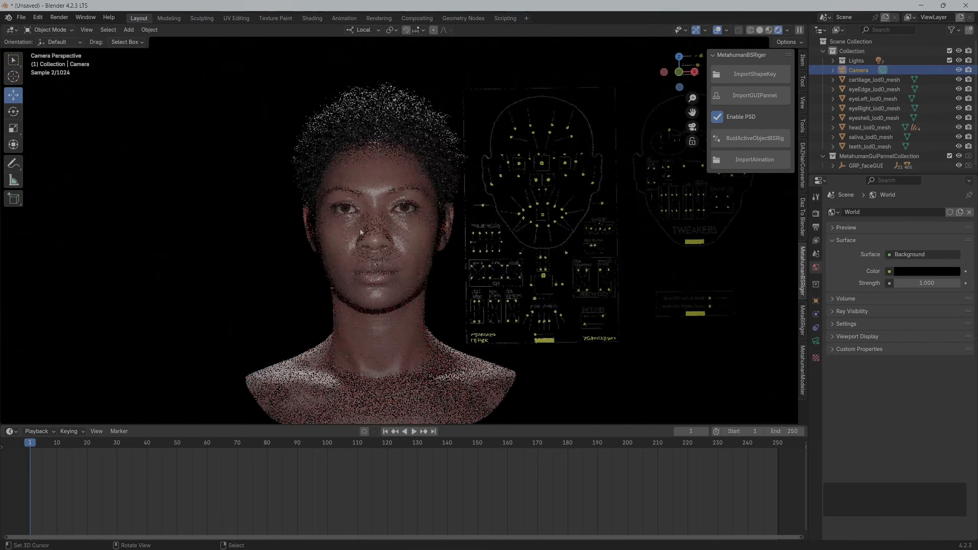
scroll(274, 236, "down", 2)
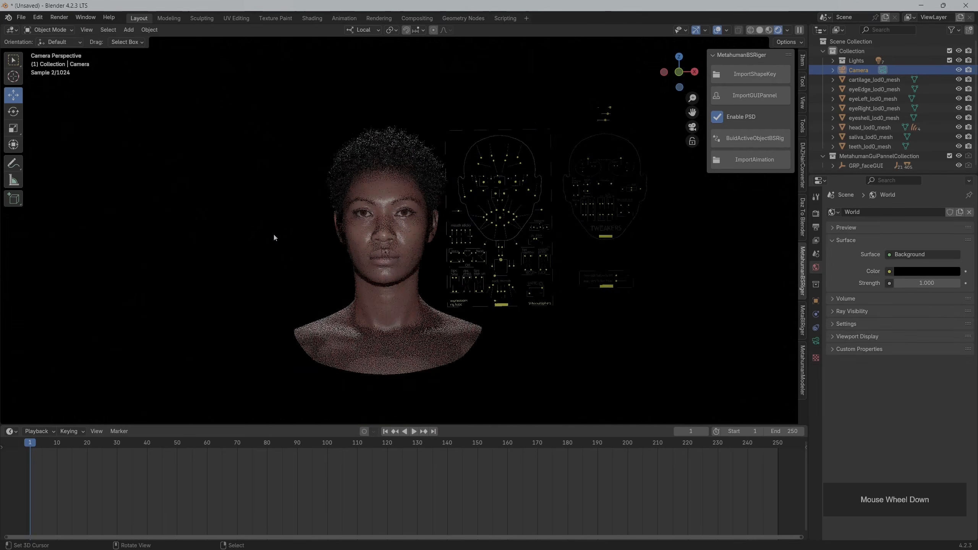
middle_click_drag(273, 235, 275, 233)
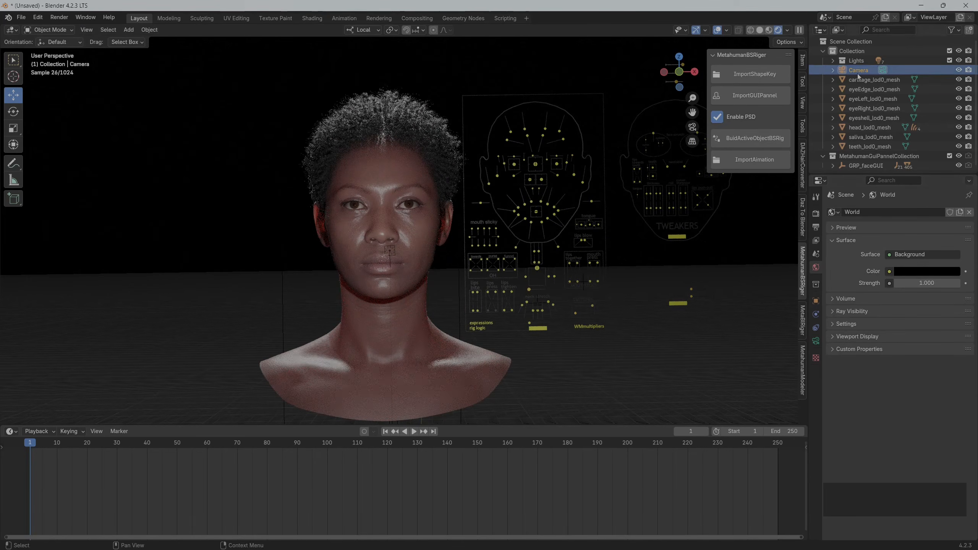
Set the camera's focal length to 250 mm
left_click(815, 340)
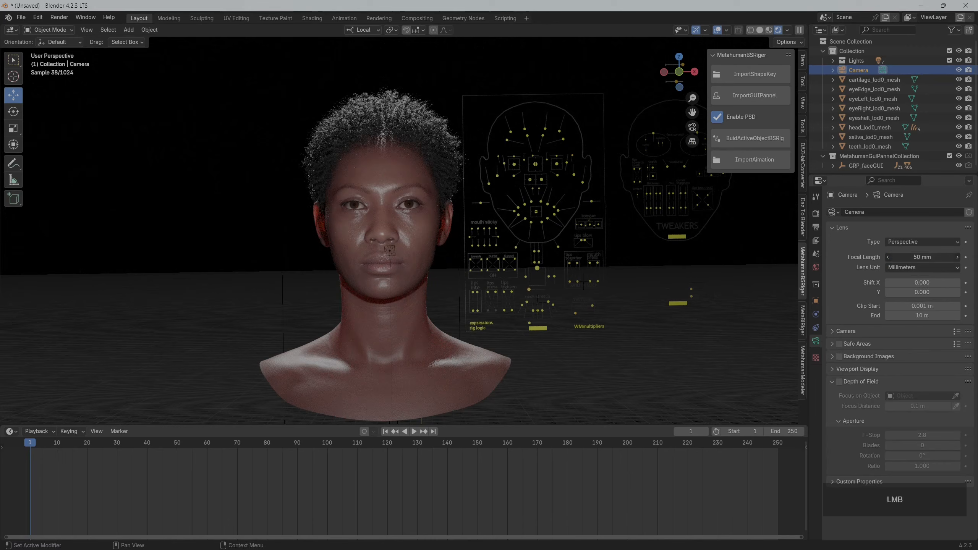
double_click(901, 257)
left_click_drag(896, 256, 877, 257)
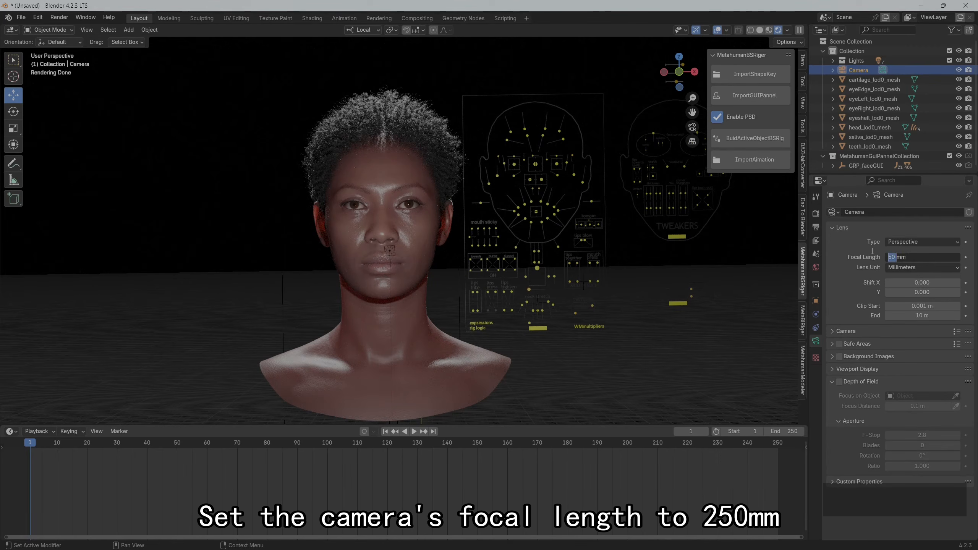
type("250")
key("Return")
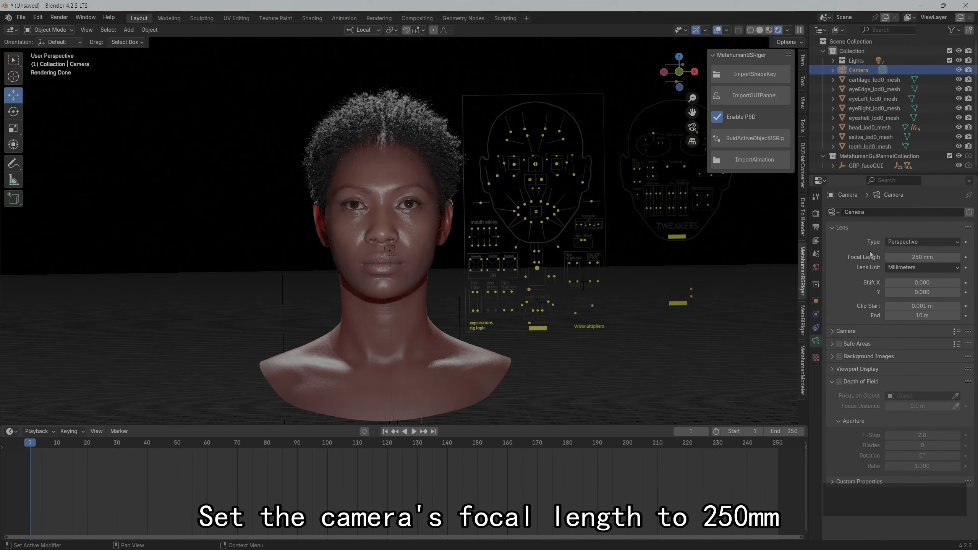
Check the framing through the camera and lock the camera to the view
key("KP_0")
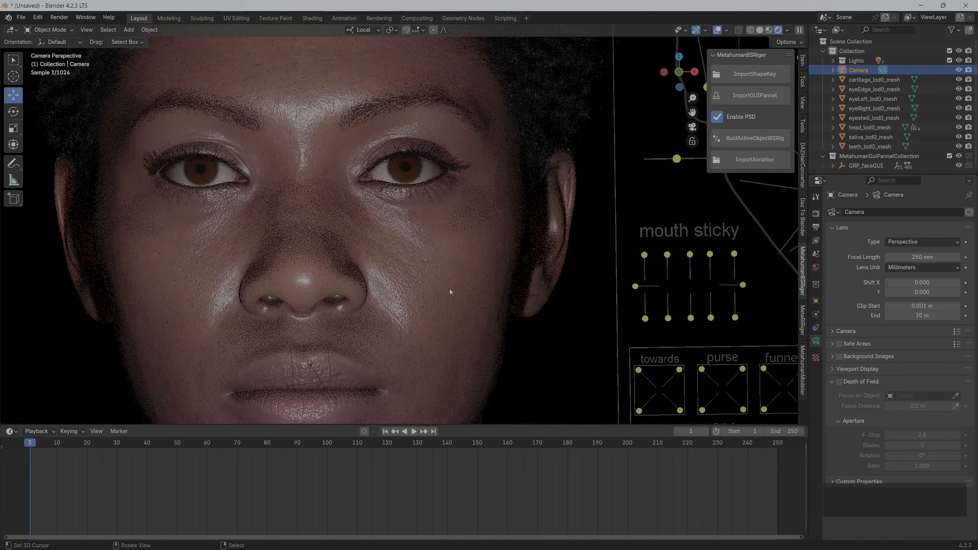
scroll(450, 289, "down", 6)
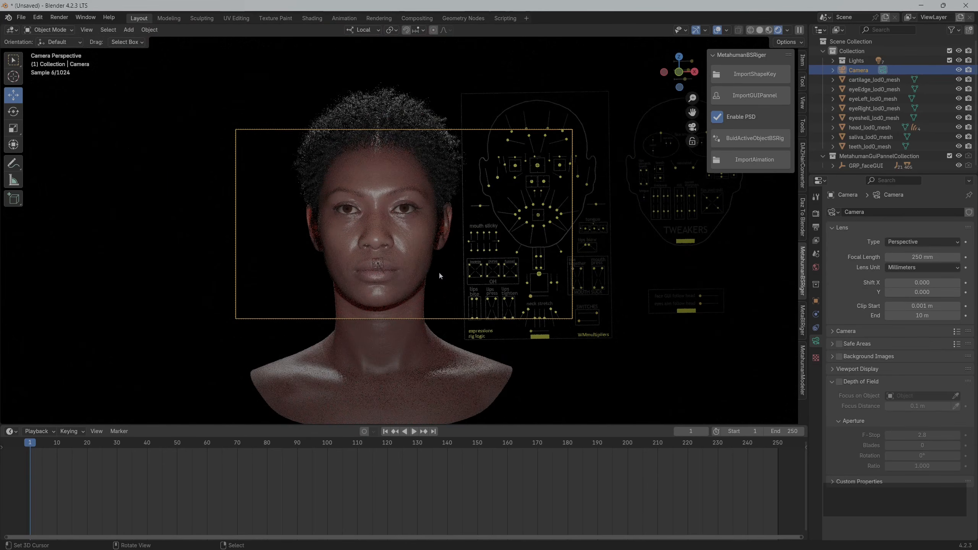
scroll(440, 276, "up", 1)
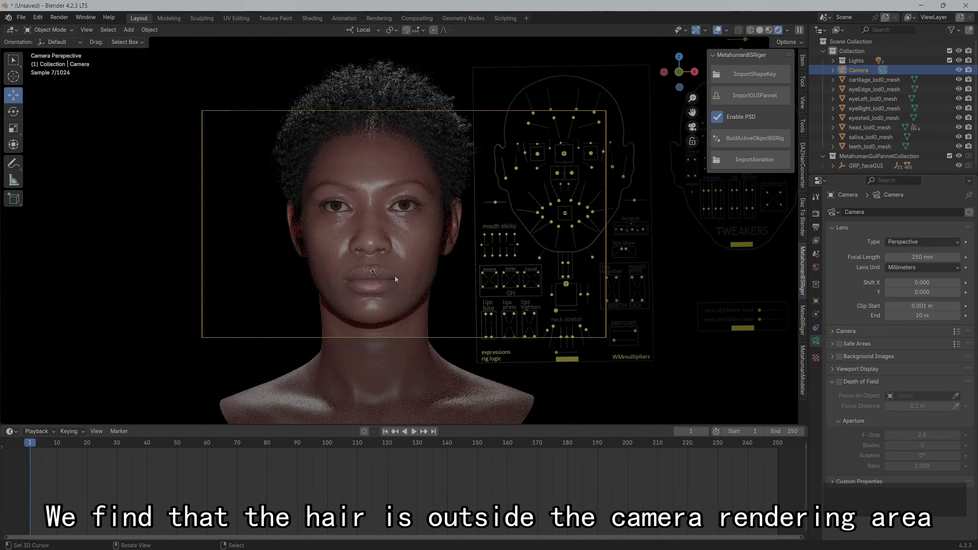
left_click(802, 60)
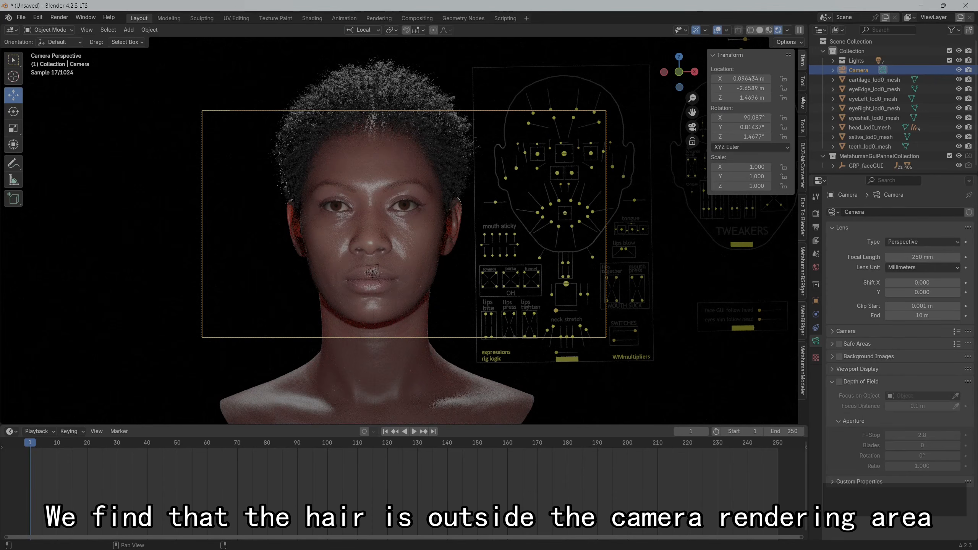
left_click(803, 100)
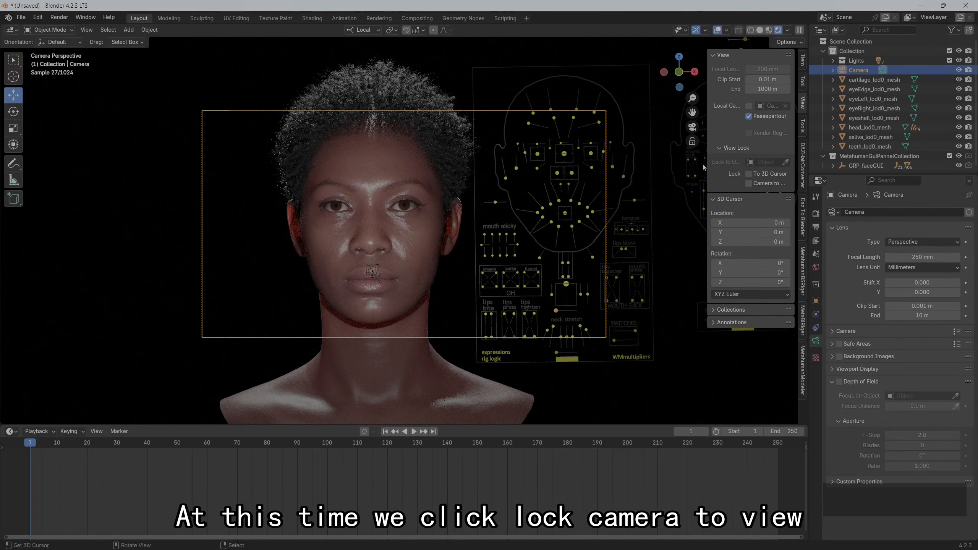
left_click_drag(701, 162, 673, 159)
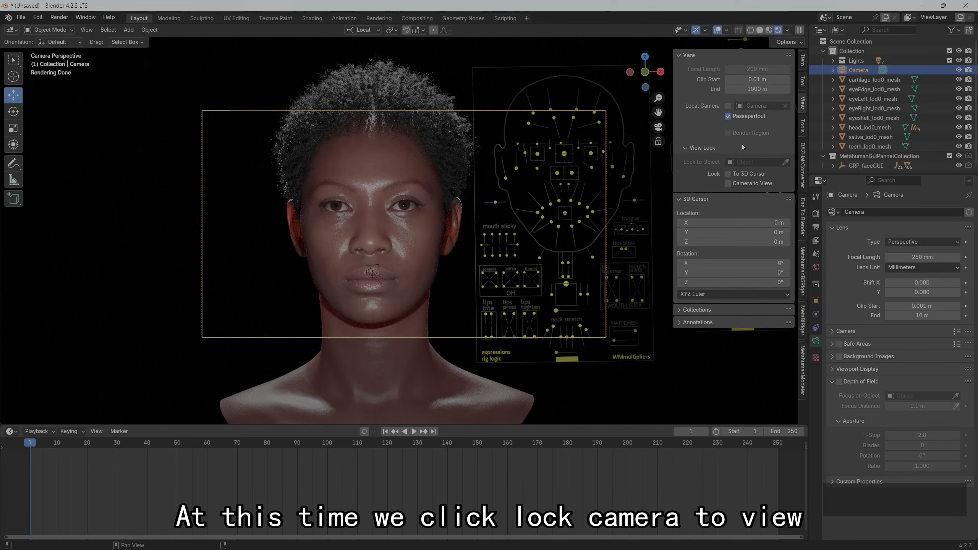
left_click(730, 186)
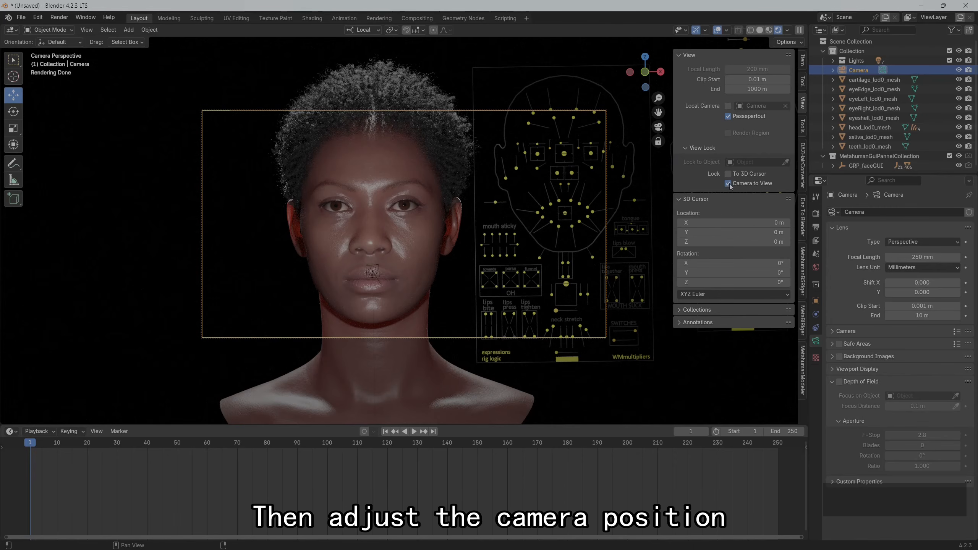
Reposition the camera so that all the hair fits inside its frame, and turn off the camera-to-view lock
scroll(384, 231, "down", 3)
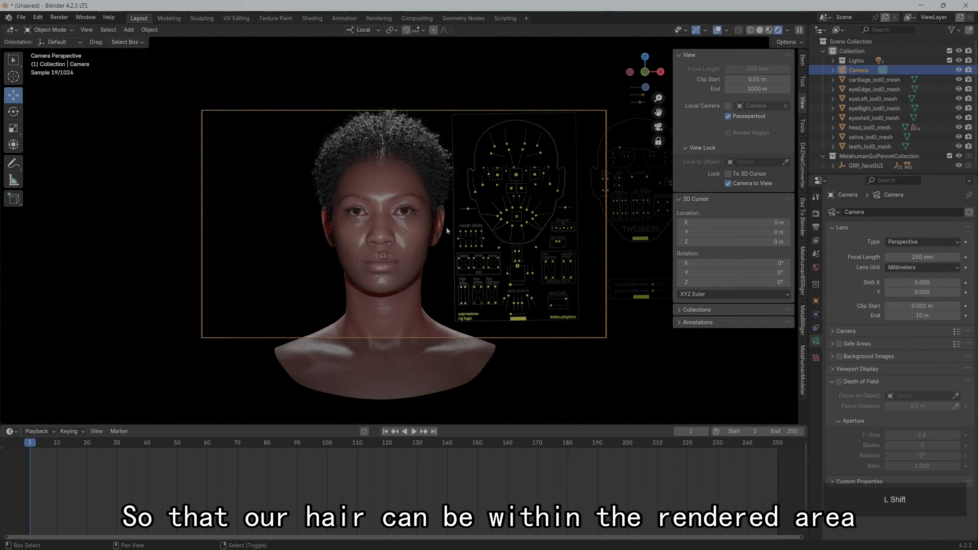
middle_click_drag(447, 228, 462, 239, "shift")
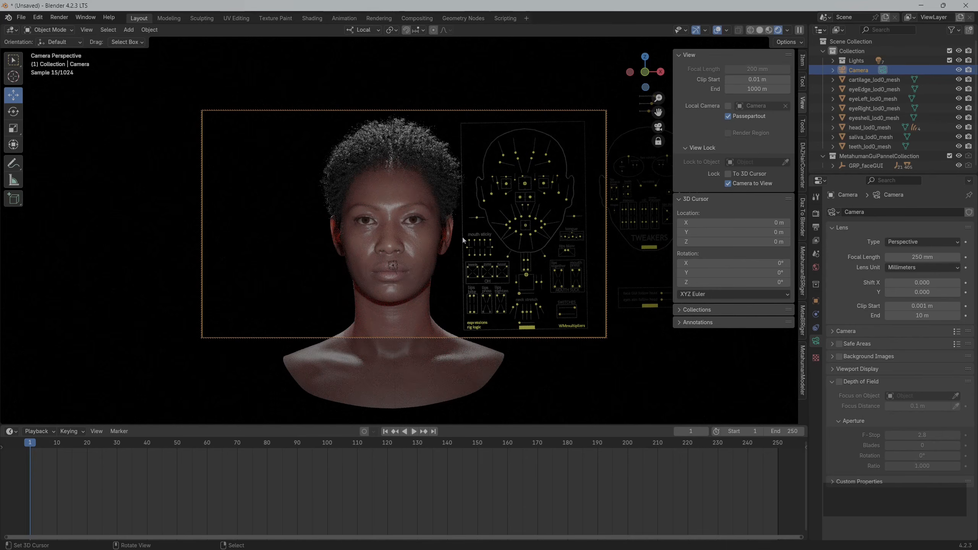
left_click(728, 183)
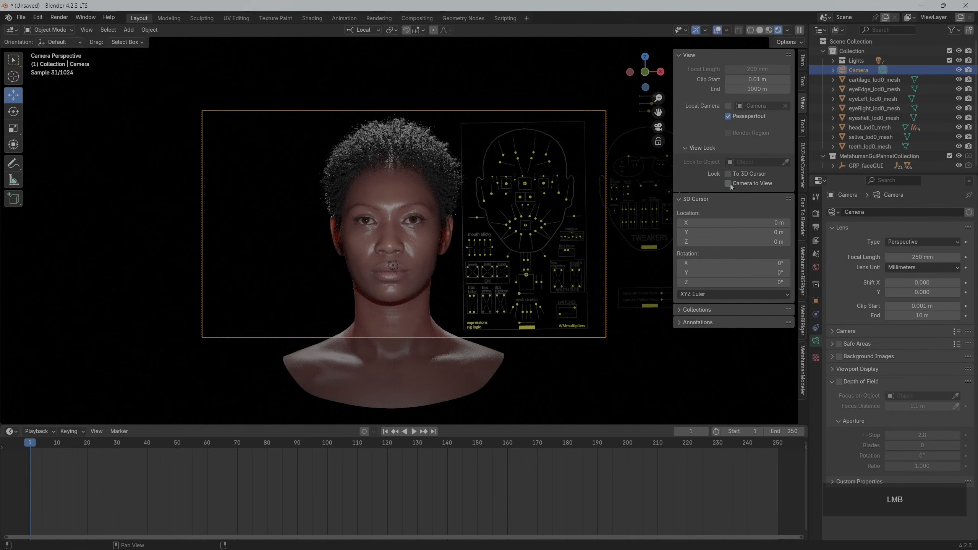
Render the current frame as a still image from the camera
middle_click_drag(531, 230, 473, 233)
scroll(474, 234, "up", 8)
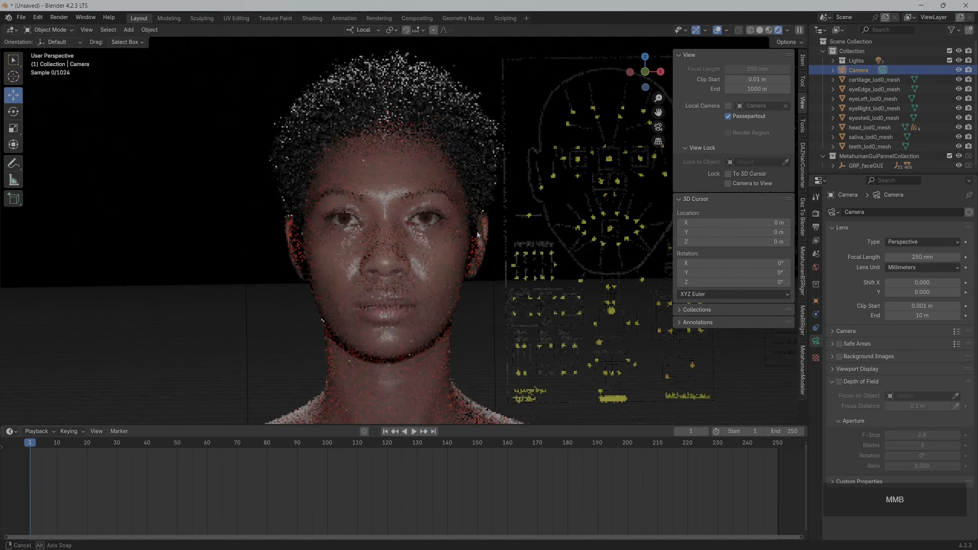
left_click(59, 17)
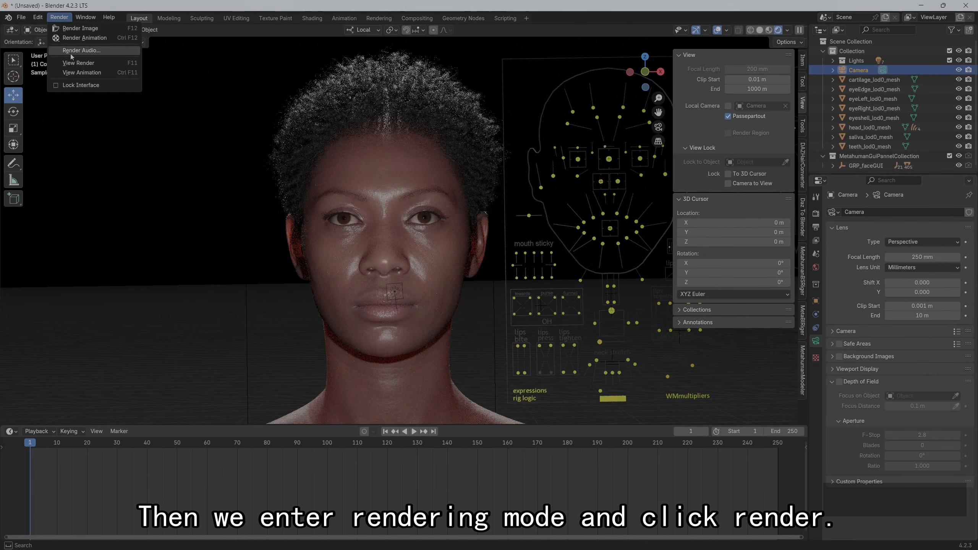
left_click(93, 30)
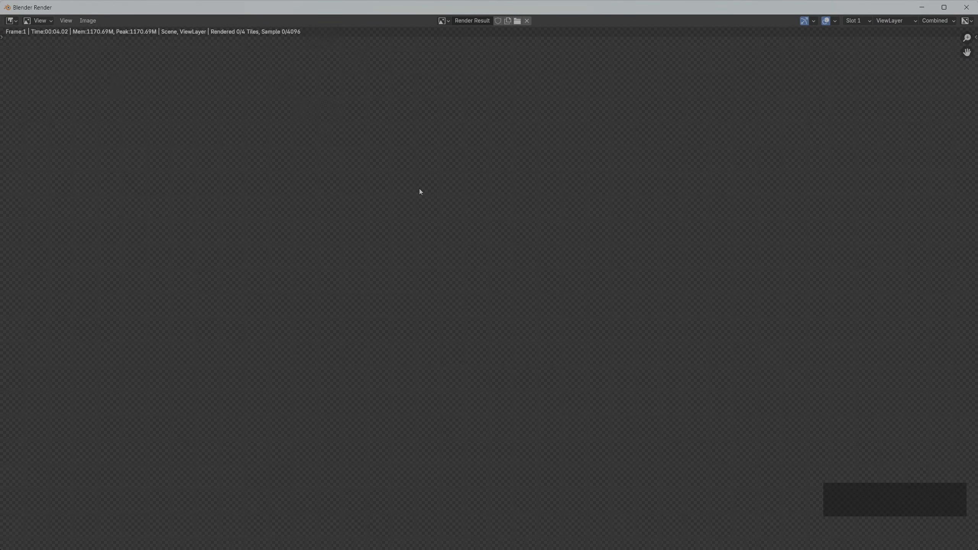
key("Home")
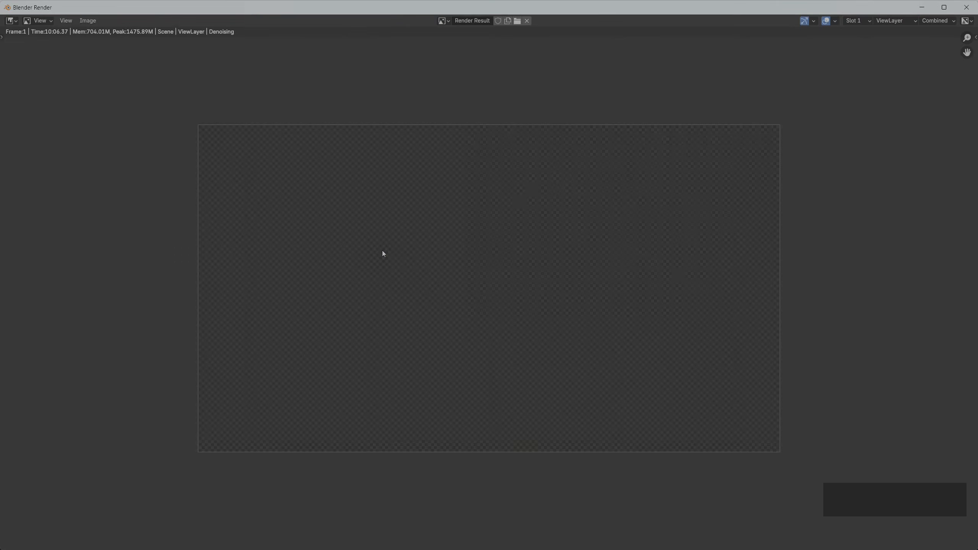
Save the rendered image as renderDemo3.png in the rig groom folder and close the render window
scroll(382, 250, "up", 1)
key("alt+shift+s")
left_click(295, 240)
double_click(411, 255)
double_click(410, 239)
left_click(408, 221)
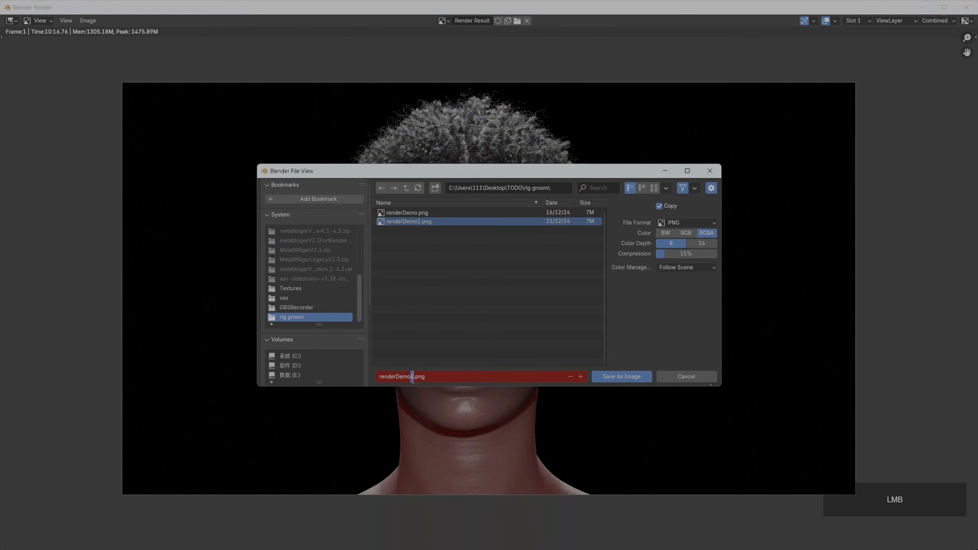
left_click(623, 378)
key("Escape")
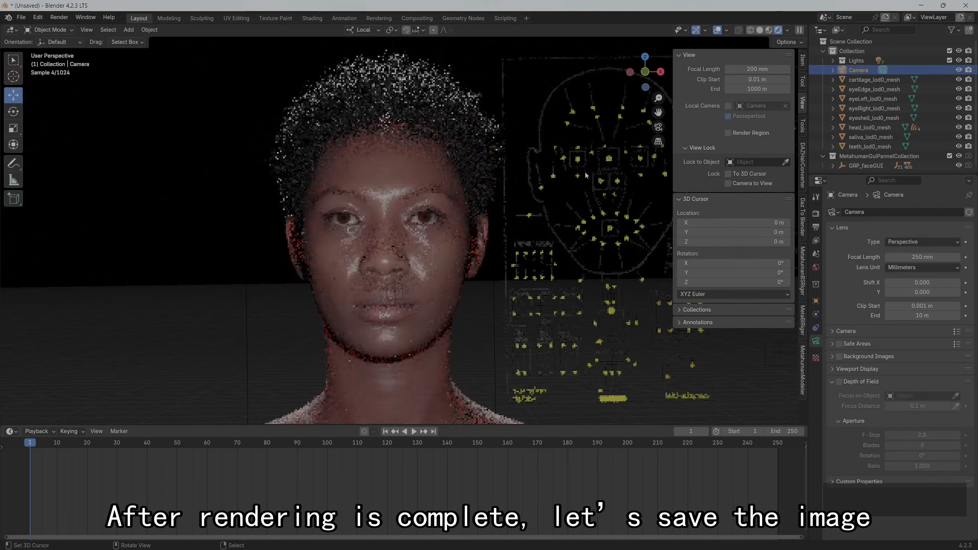
Shut the right eyelid and move the CTRL_R_eye control on the face board to test the eyeball and eyelash binding
left_click_drag(565, 161, 566, 176)
scroll(468, 181, "up", 1)
middle_click_drag(468, 181, 358, 193, "shift")
right_click(505, 161)
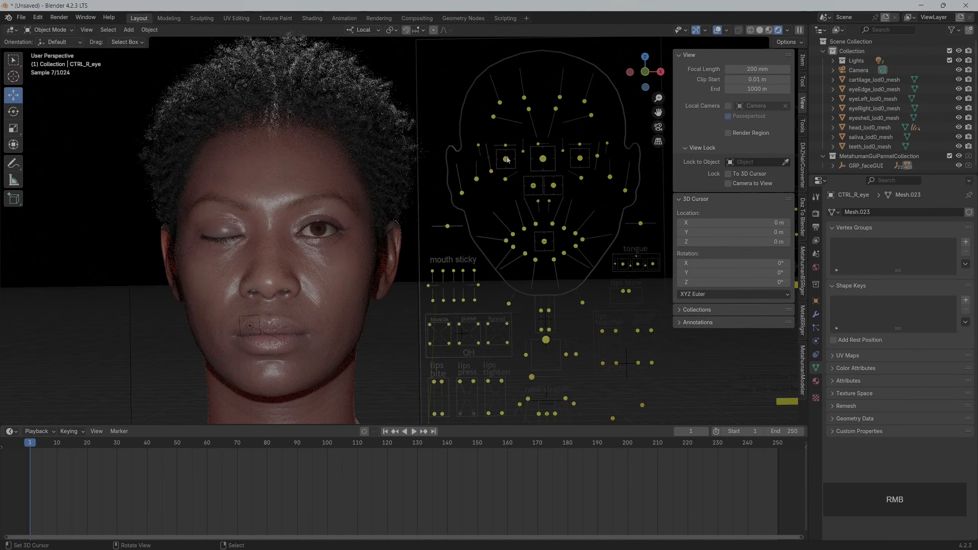
mouse_move(505, 162)
left_mouse_down()
mouse_move(508, 178)
mouse_move(509, 162)
left_mouse_up()
Switch the viewport to solid shading and clear the location of the right eye controls to restore the neutral pose
left_click(760, 29)
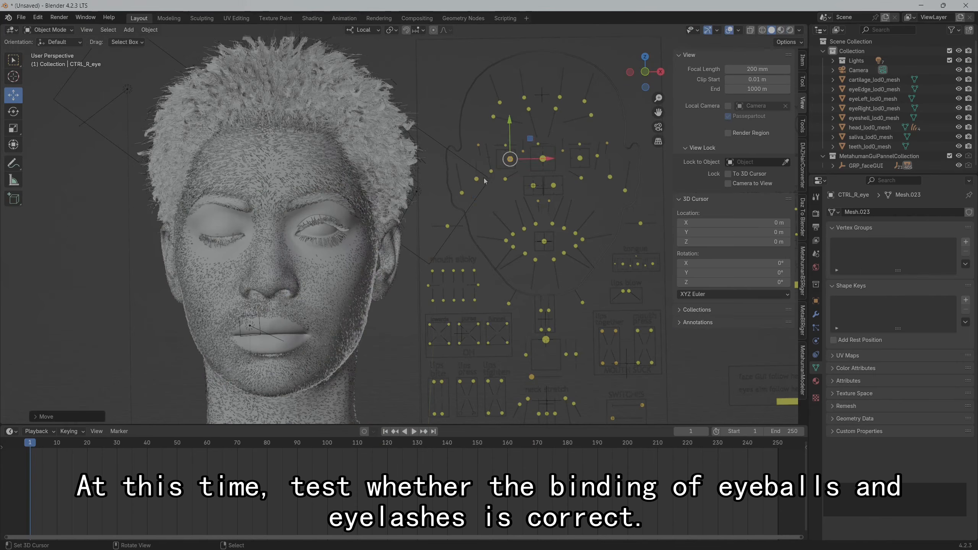
right_click(491, 171)
right_click_drag(470, 133, 560, 193)
right_click(516, 168)
left_click_drag(489, 145, 566, 174)
key("alt+g")
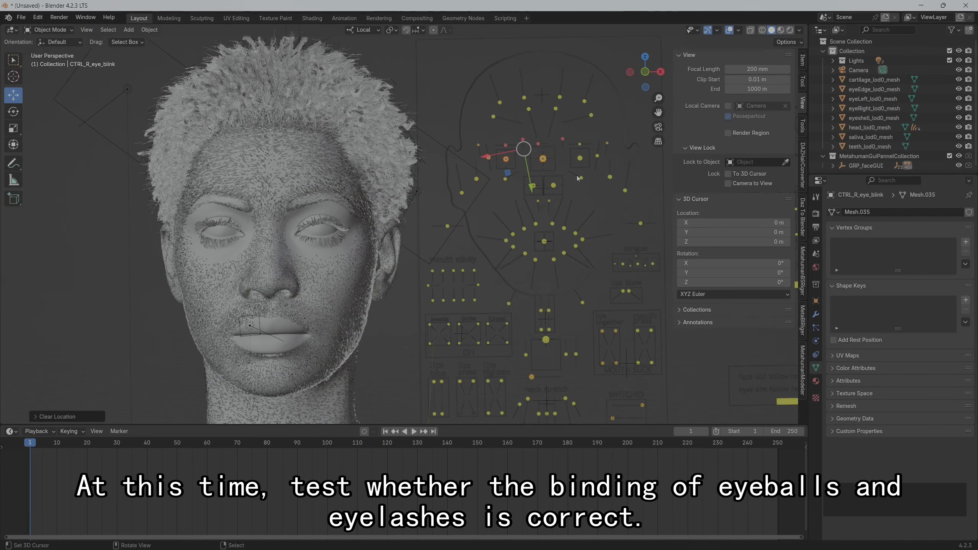
Import the facial animation Face_ControlBoard_CtrlRig.json from the rig groom folder with MetahumanBSRiger
left_click(802, 270)
left_click(737, 160)
left_click(301, 239)
double_click(415, 221)
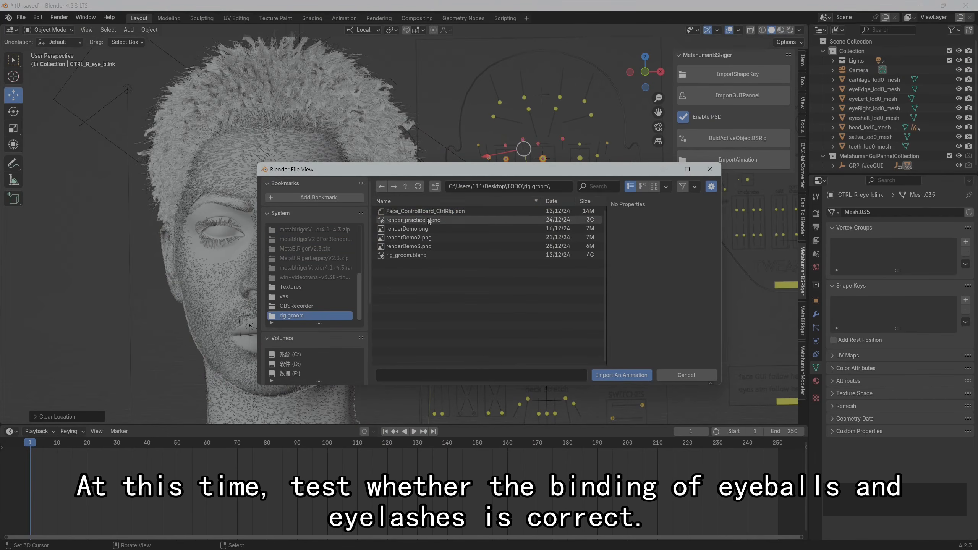
left_click(463, 212)
left_click(622, 374)
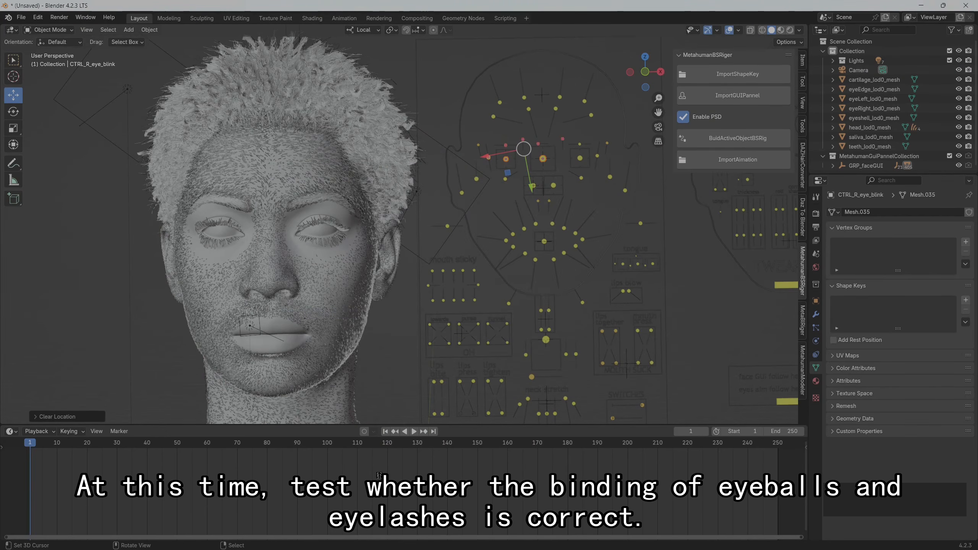
Scrub through the imported animation, check it in rendered shading, and set the scene's end frame to 2000
left_click_drag(142, 486, 568, 486)
left_click(790, 30)
scroll(569, 486, "down", 10)
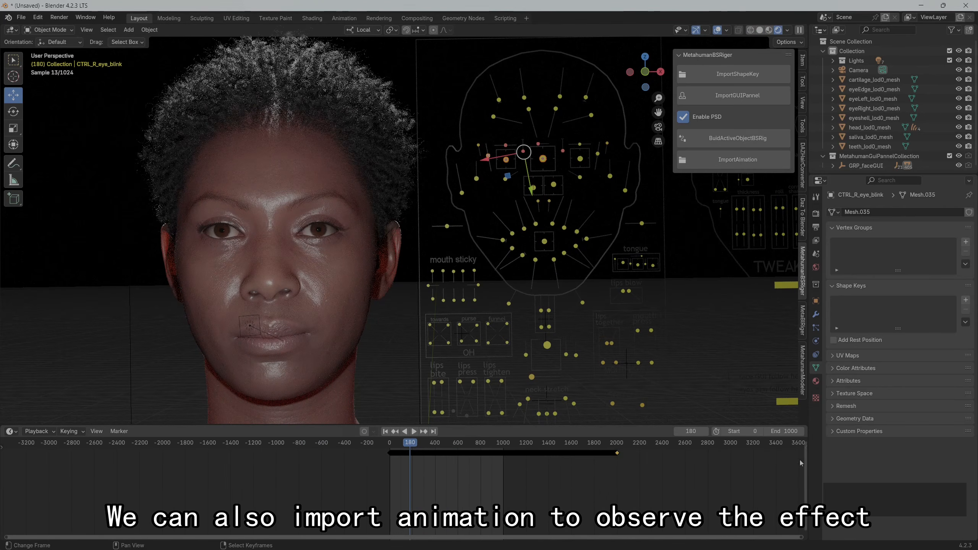
double_click(788, 432)
type("2000")
key("Return")
Play and scrub the facial animation in solid and rendered shading to examine how the face and hair deform
mouse_move(414, 503)
left_mouse_down()
mouse_move(593, 496)
mouse_move(408, 473)
mouse_move(427, 472)
left_mouse_up()
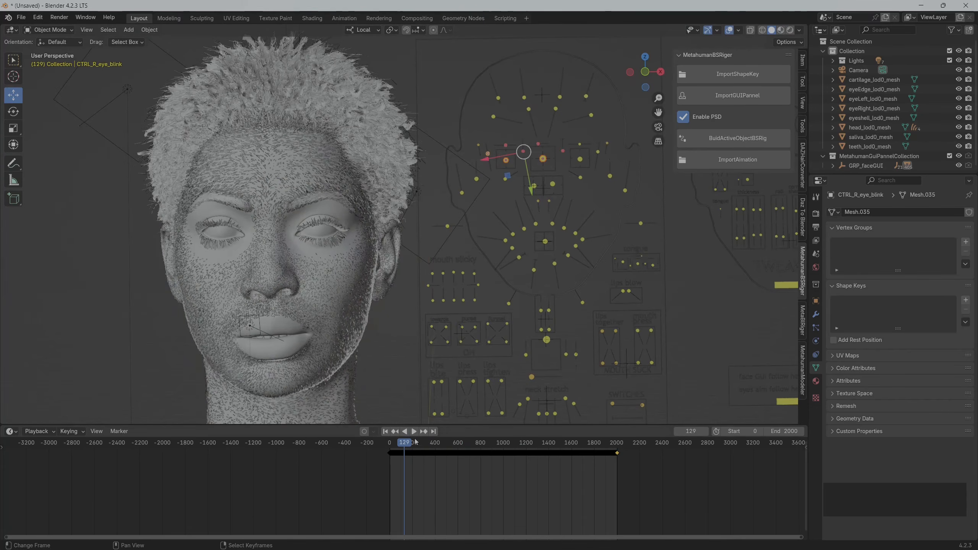
key("space")
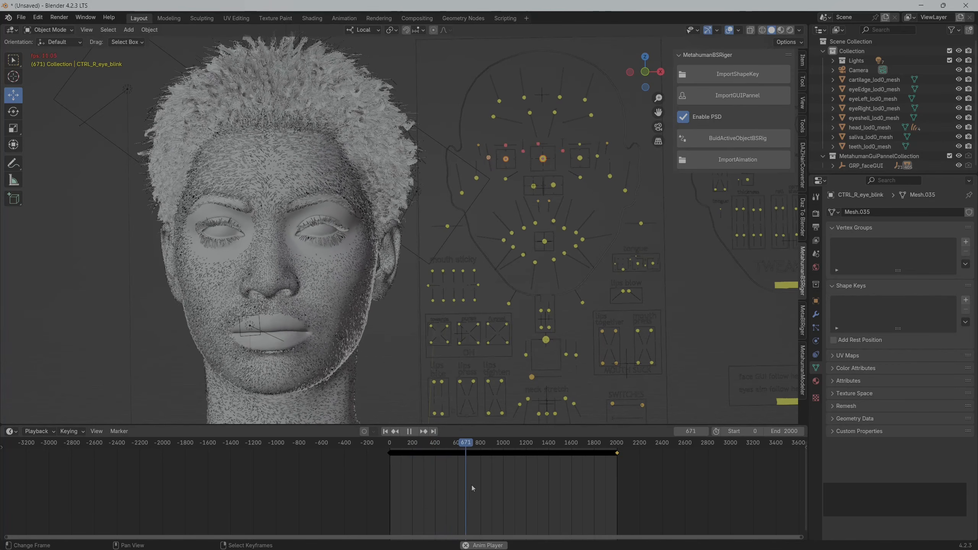
key("space")
left_click_drag(437, 464, 468, 469)
left_click(789, 30)
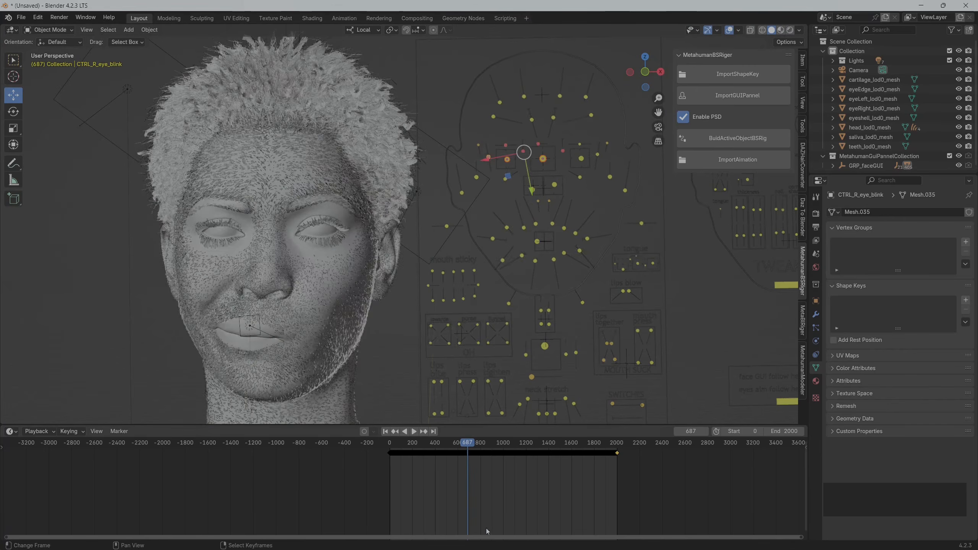
left_click_drag(484, 505, 480, 489)
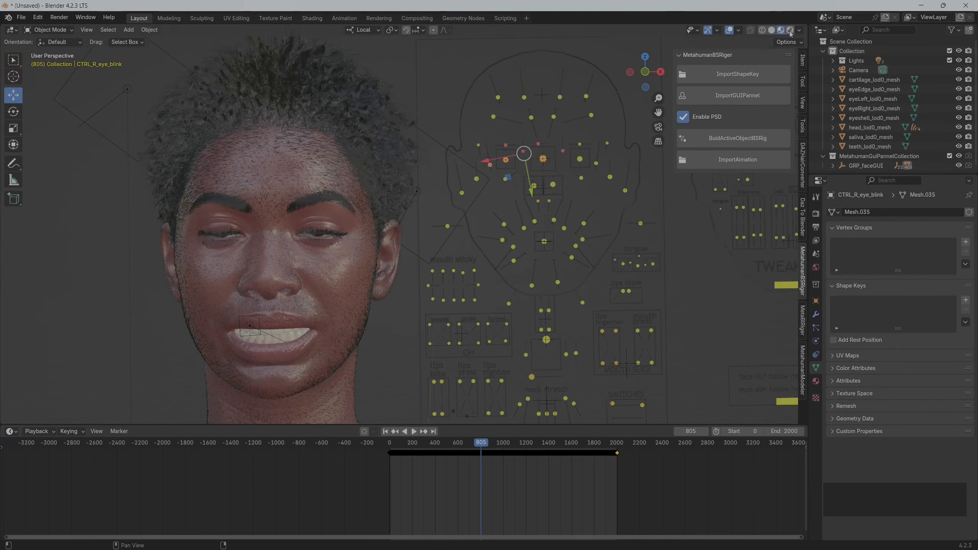
left_click(790, 30)
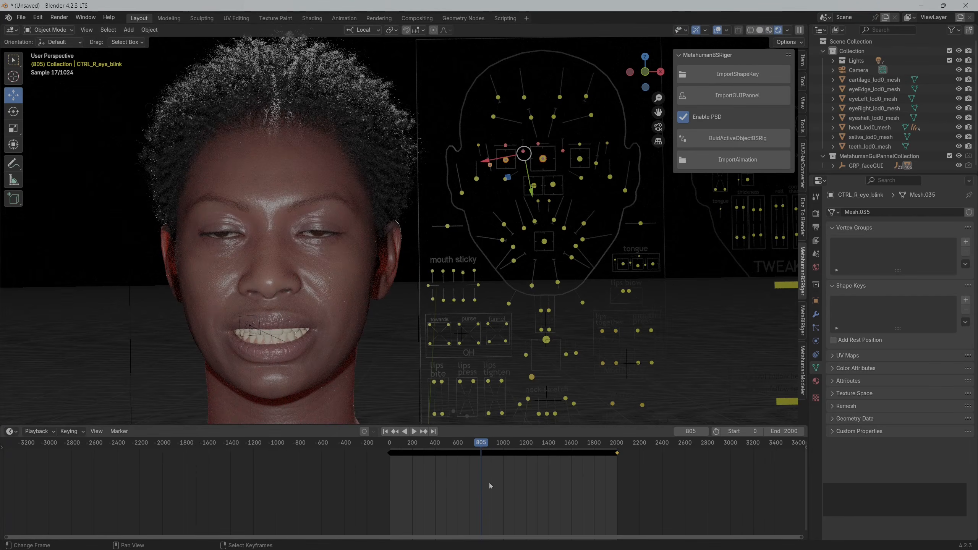
left_click_drag(489, 485, 505, 481)
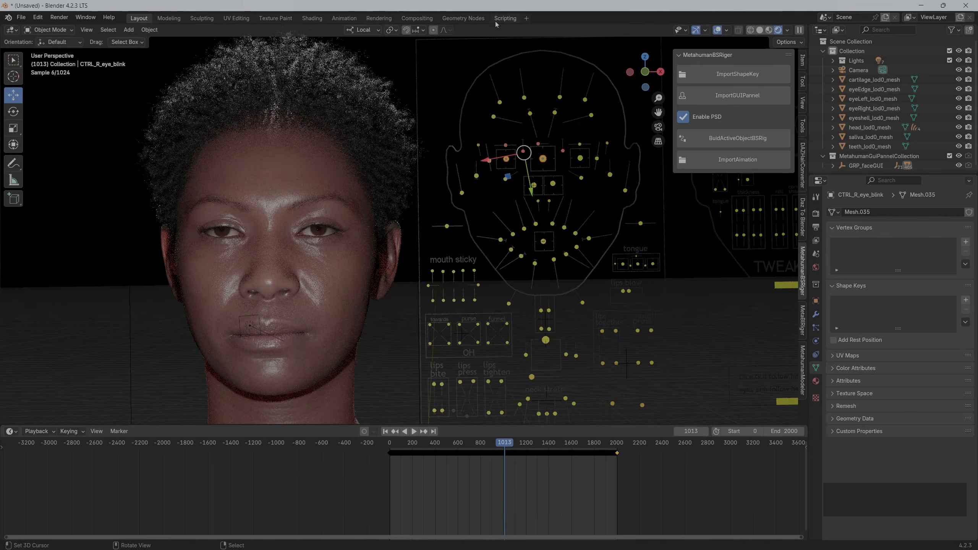
Open the mymap.py script in the Scripting workspace's text editor, and return to the Layout workspace
left_click(500, 18)
left_click(514, 30)
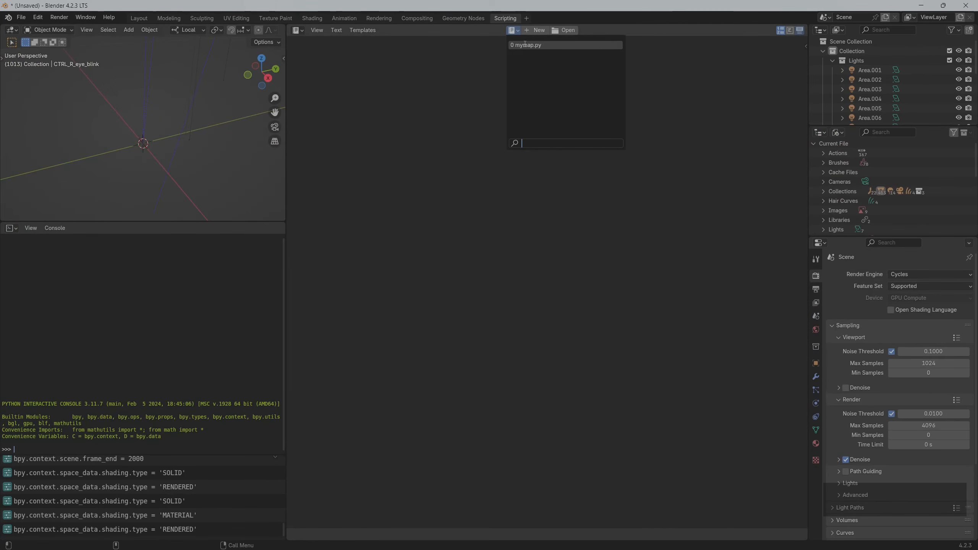
left_click(525, 45)
scroll(442, 109, "up", 5)
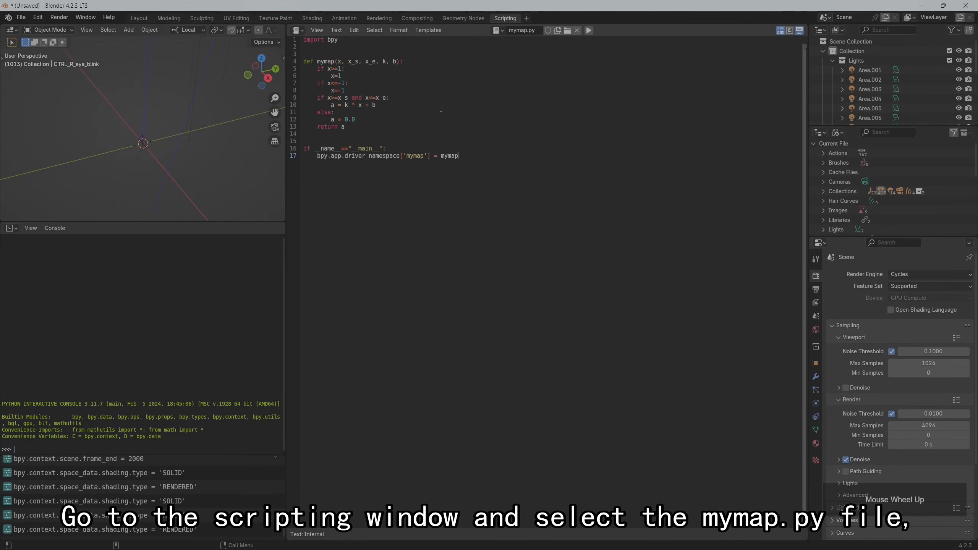
left_click(138, 18)
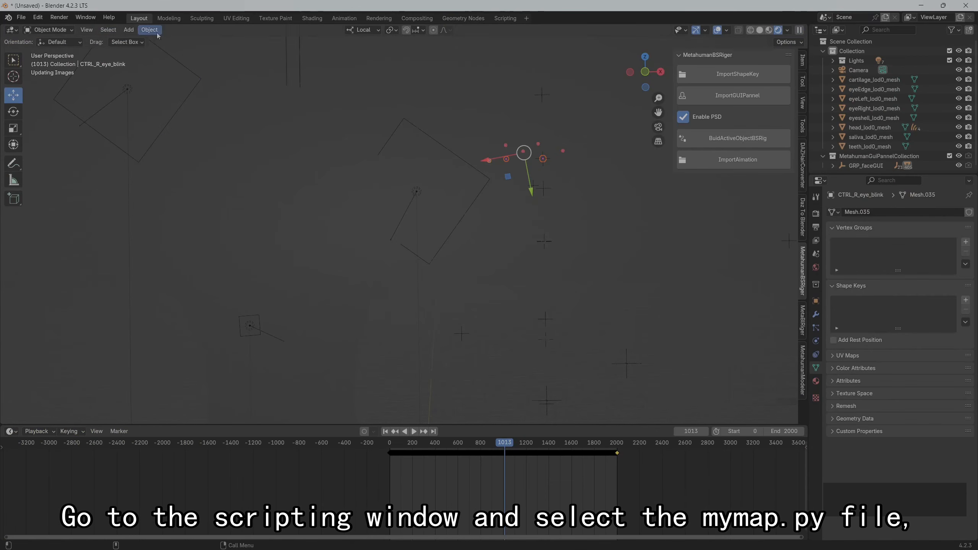
Save the project as cure_hair_demo.blend in the rig groom folder
left_click(21, 17)
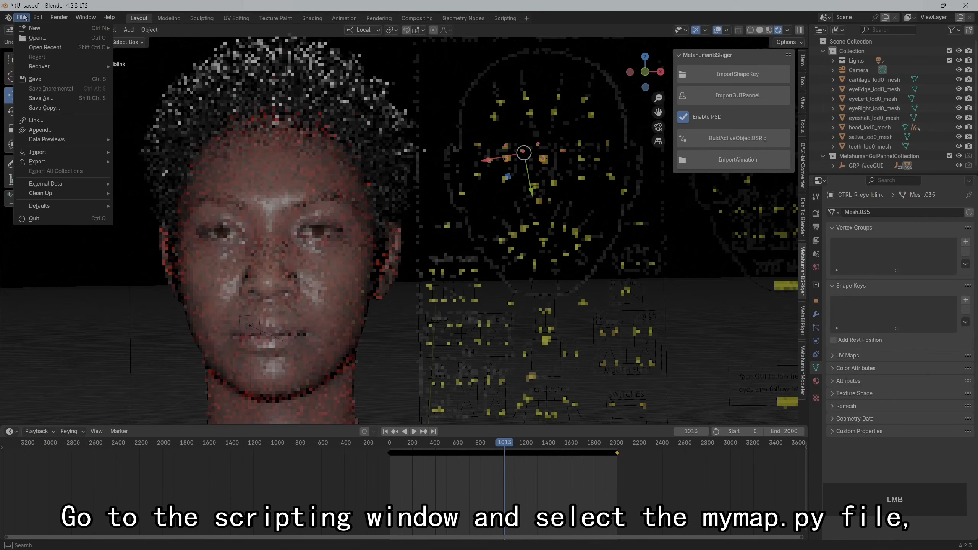
left_click(50, 99)
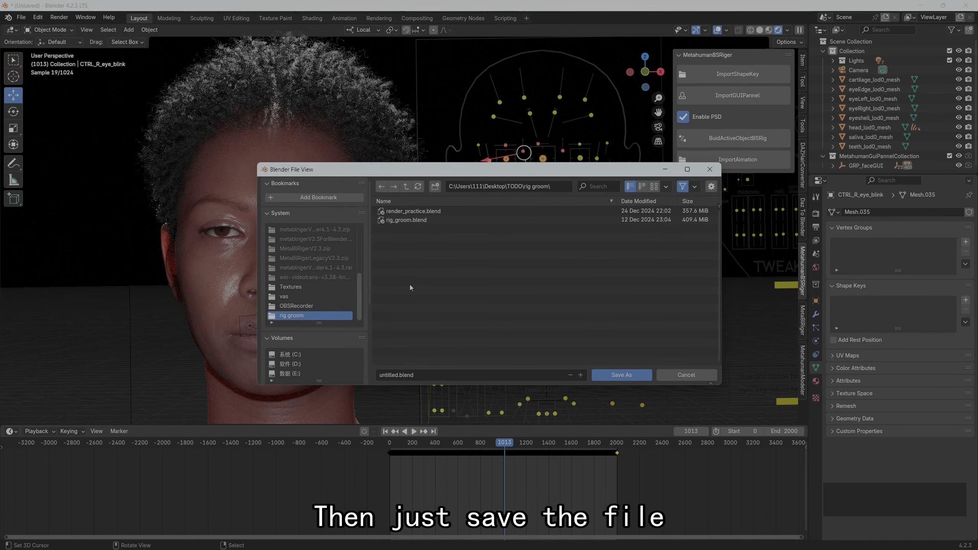
left_click(398, 376)
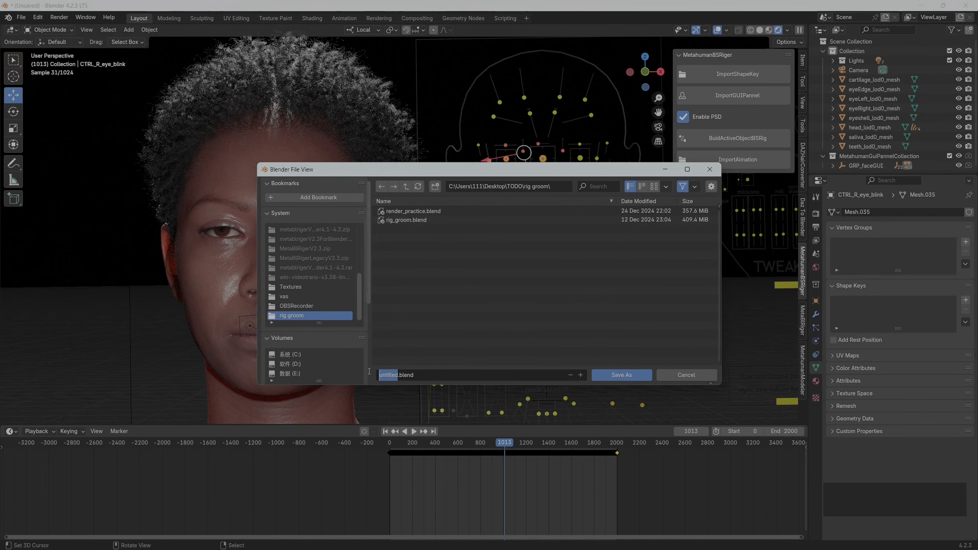
type("d")
type("cur")
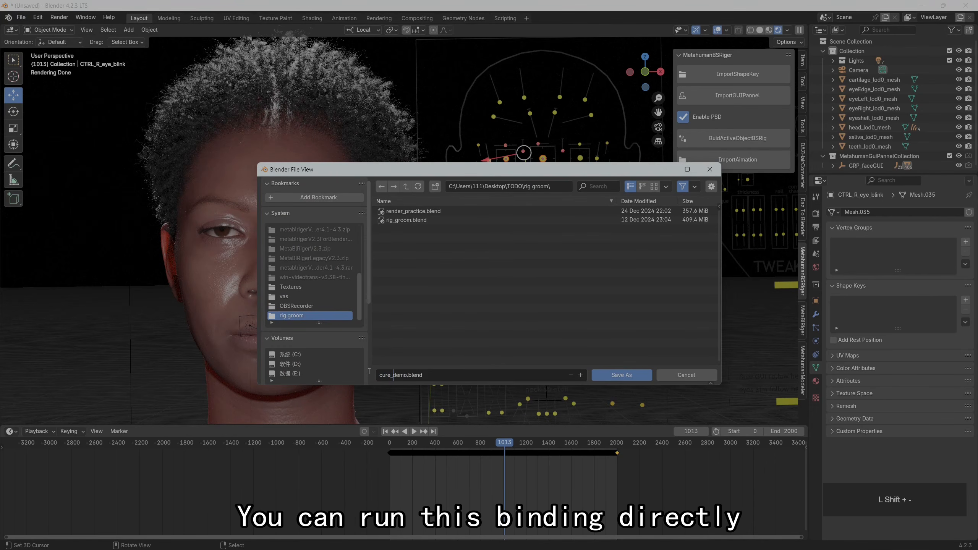
type("e_hair_")
left_click(630, 373)
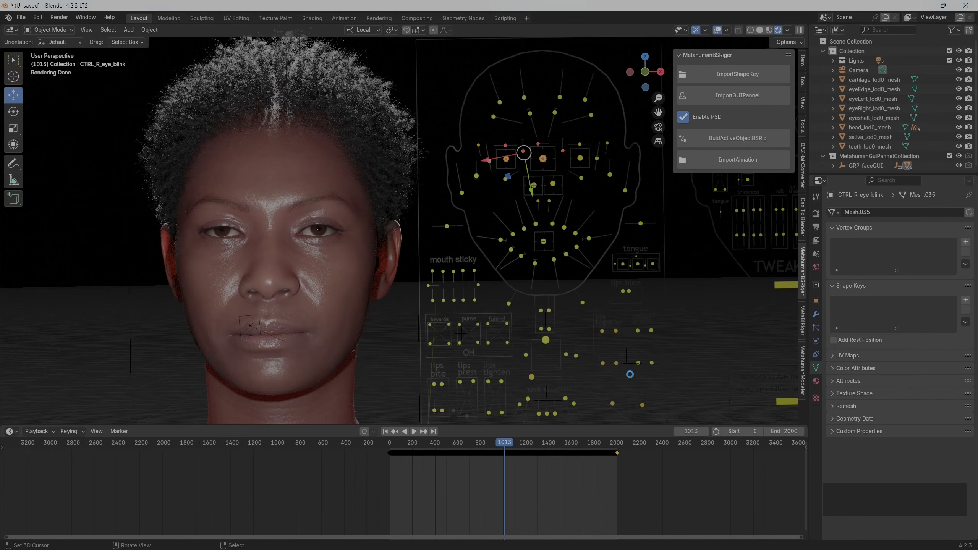